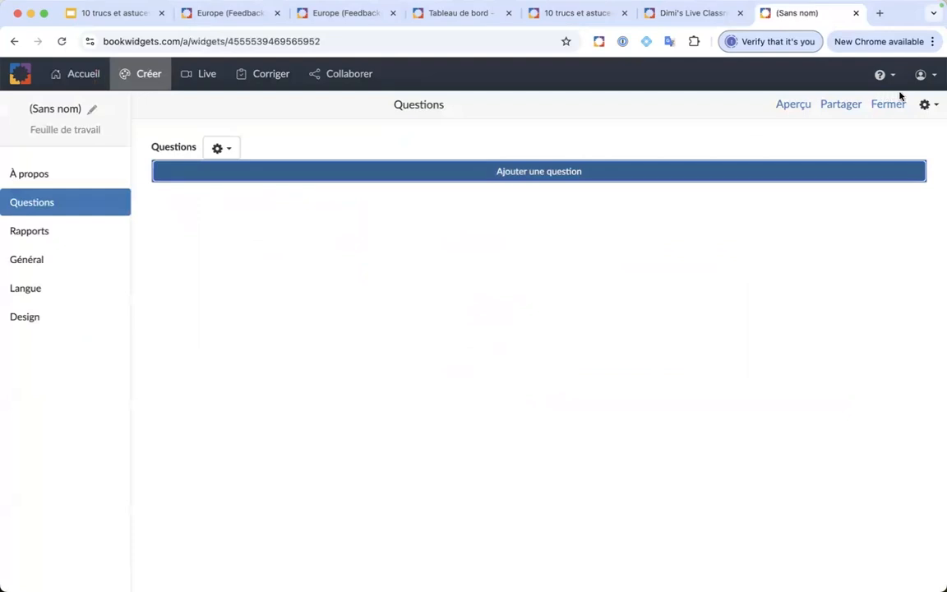
# Start importing questions from a document, preview Interro Union européenne.docx and load it as the source file
pyautogui.click(925, 107)
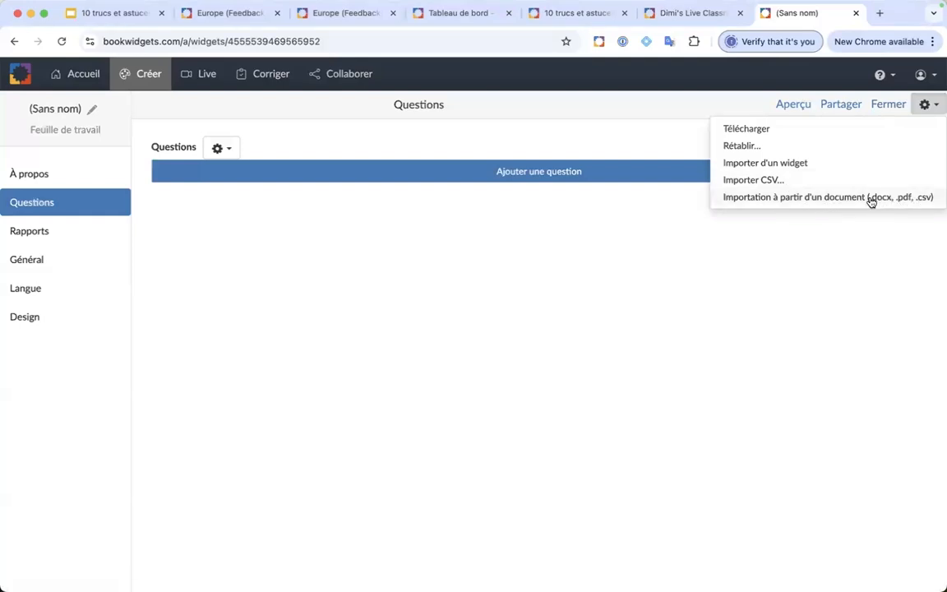
pyautogui.click(806, 199)
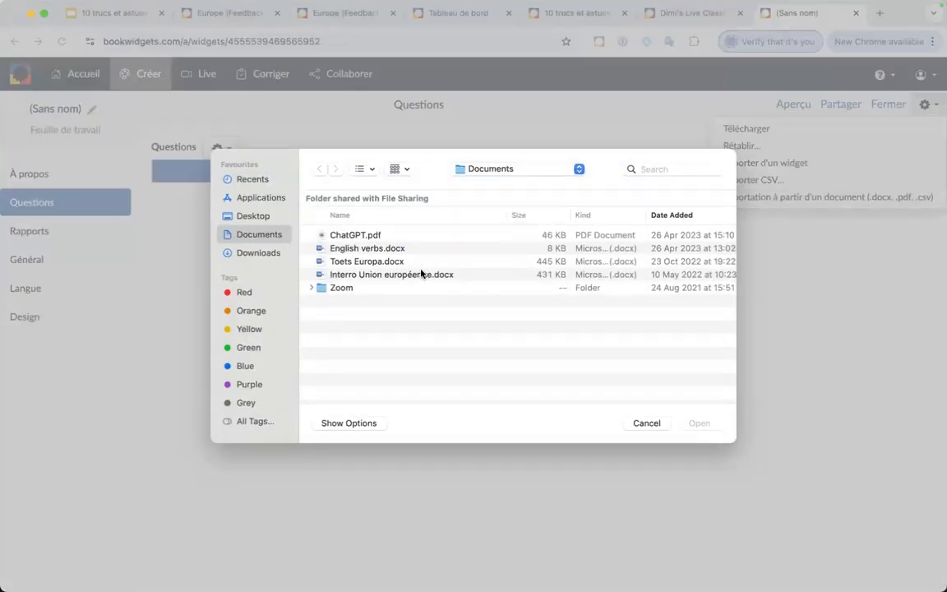
pyautogui.click(387, 277)
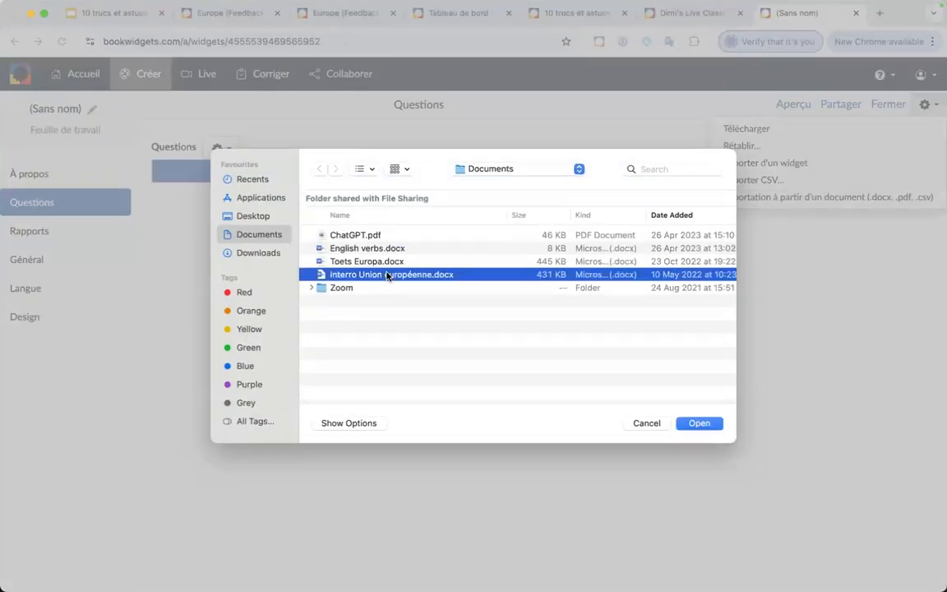
pyautogui.press('space')
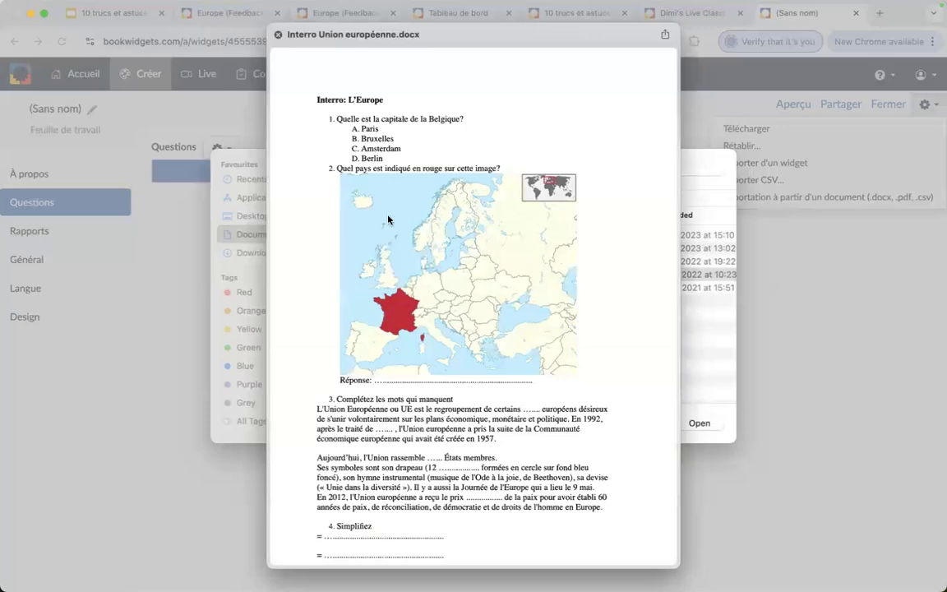
pyautogui.scroll(-5, 378, 146)
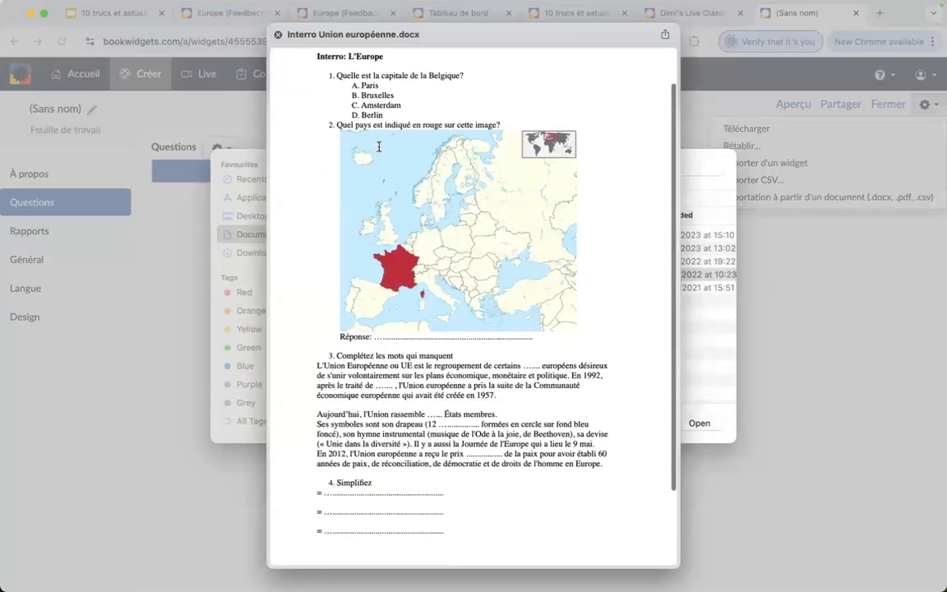
pyautogui.scroll(5, 378, 149)
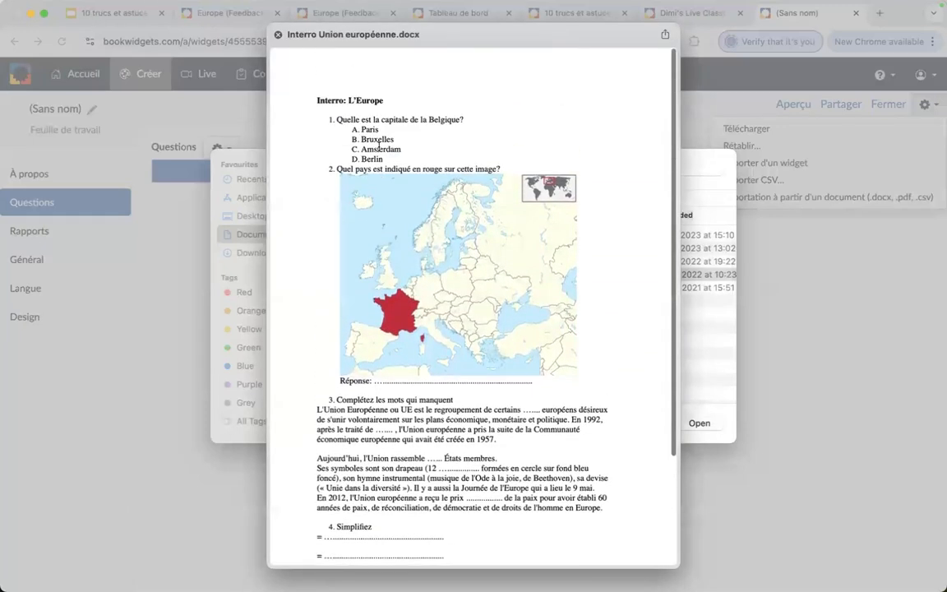
pyautogui.scroll(-4, 378, 149)
pyautogui.scroll(4, 378, 149)
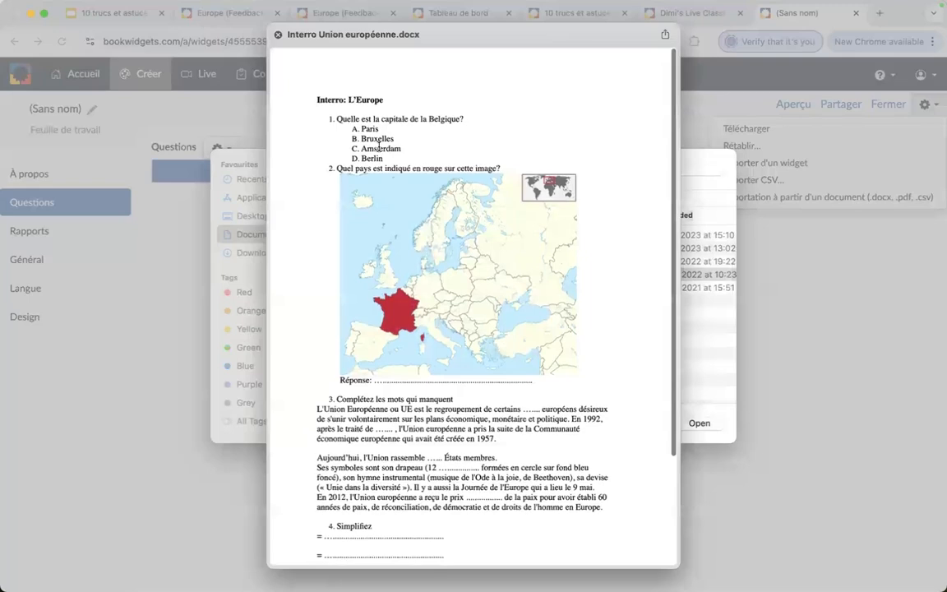
pyautogui.press('space')
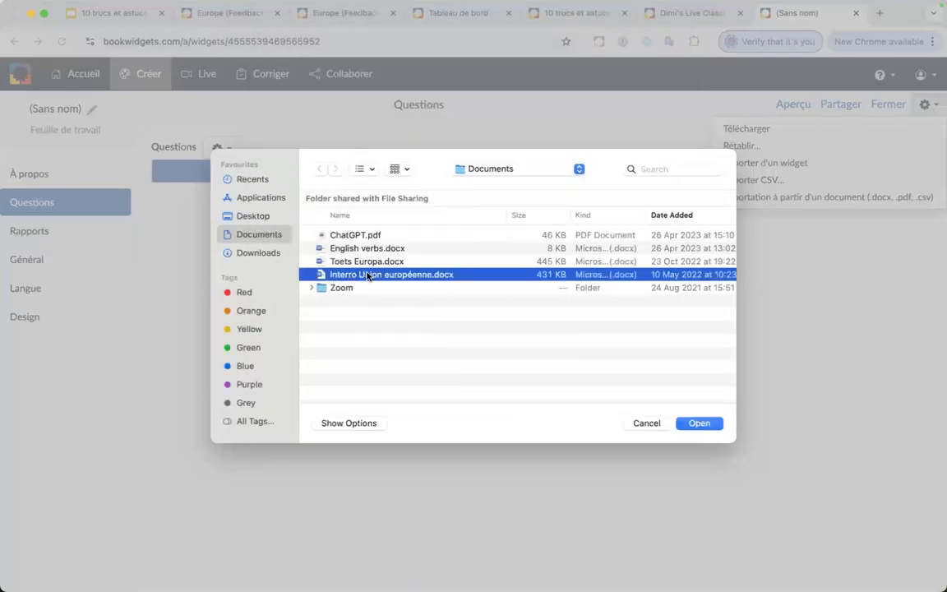
pyautogui.doubleClick(366, 275)
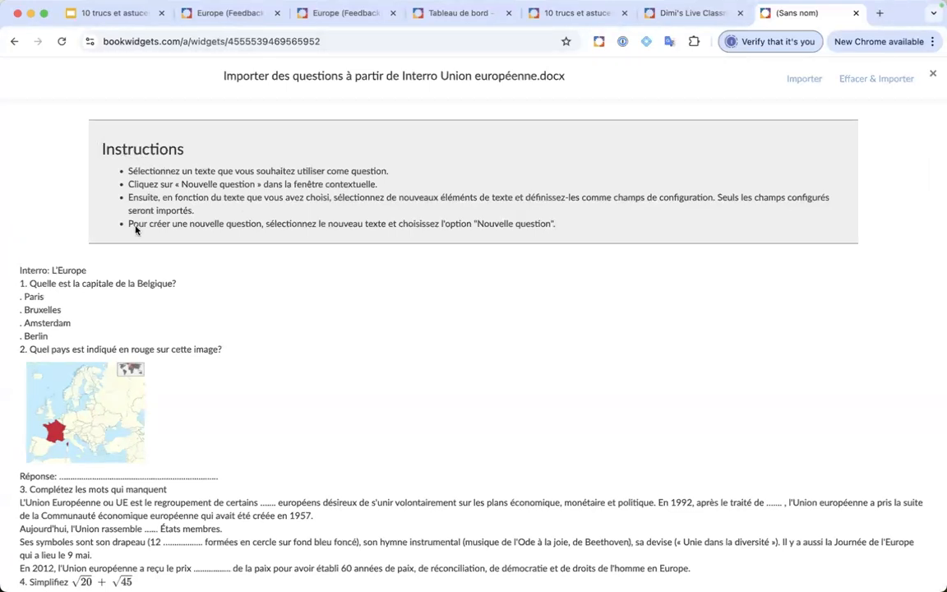
# Mark "Quelle est la capitale de la Belgique?" as a new question of type Question à choix multiple
pyautogui.scroll(-2, 177, 276)
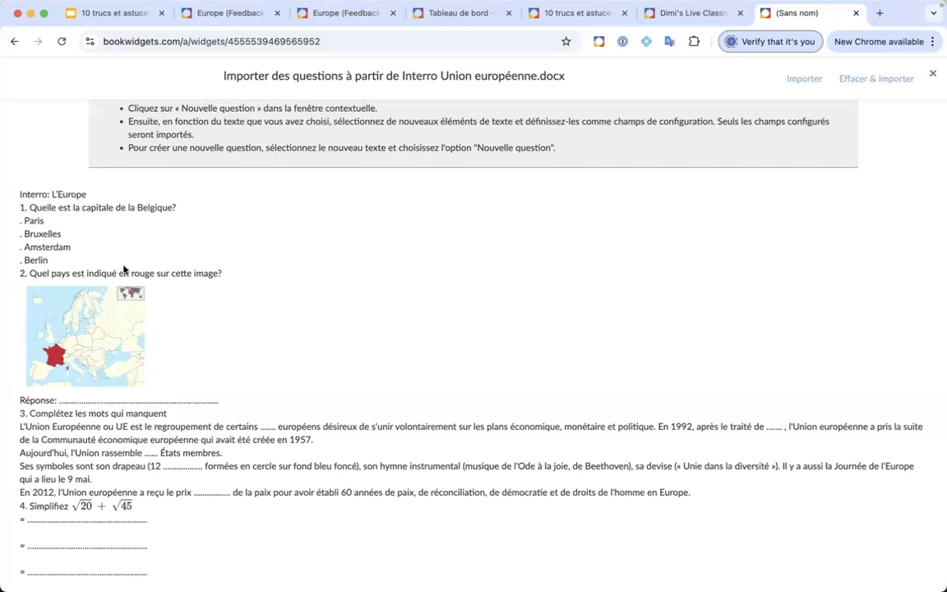
pyautogui.tripleClick(32, 209)
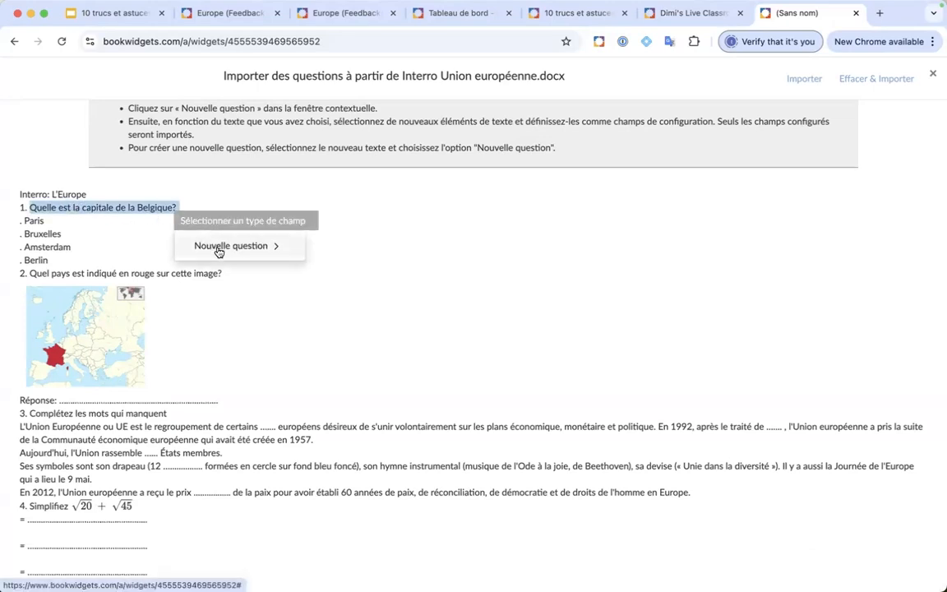
pyautogui.click(219, 247)
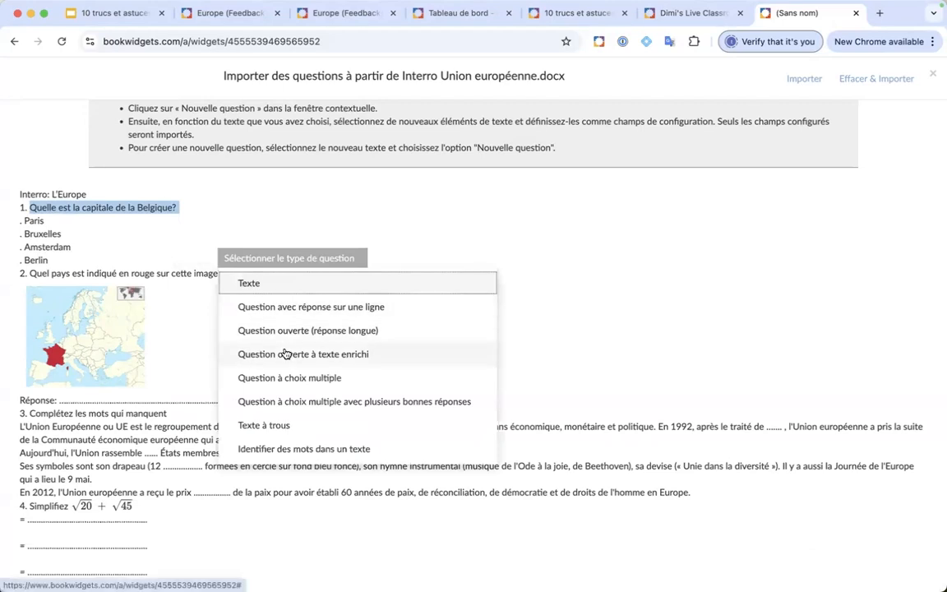
pyautogui.click(257, 378)
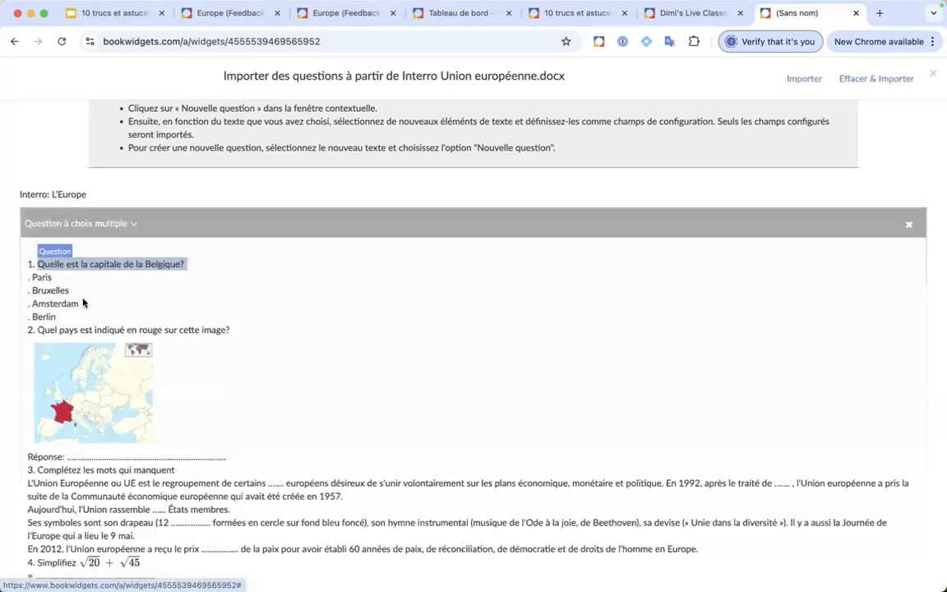
# Mark Paris, Bruxelles, Amsterdam and Berlin each as Option à choix multiples for the Belgian capital question
pyautogui.doubleClick(39, 279)
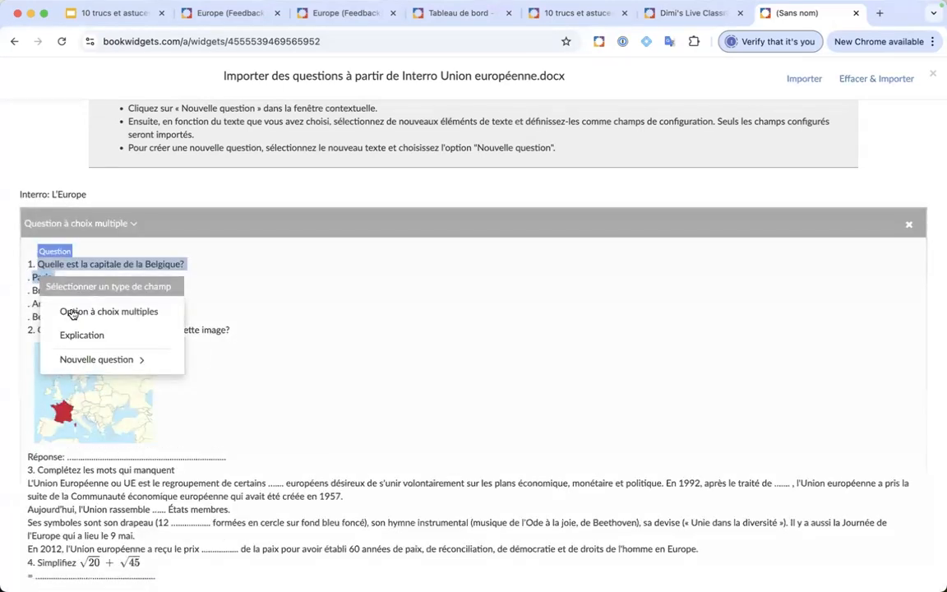
pyautogui.click(71, 315)
pyautogui.doubleClick(49, 304)
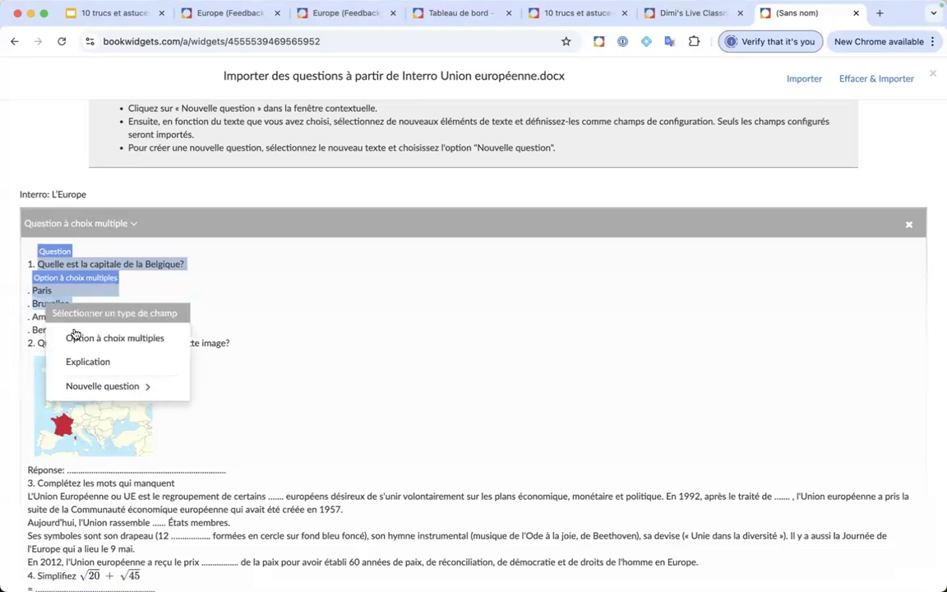
pyautogui.click(76, 336)
pyautogui.doubleClick(57, 331)
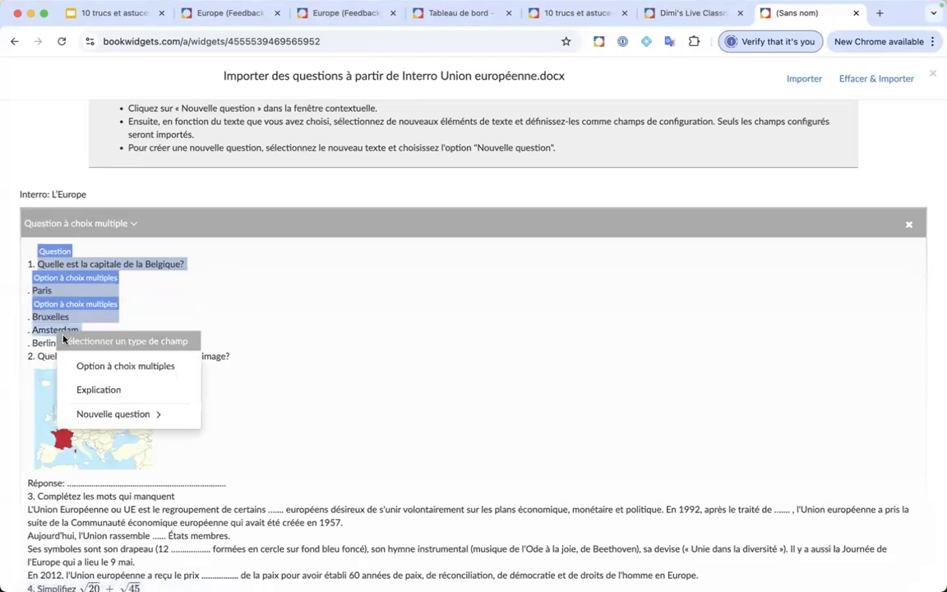
pyautogui.click(96, 372)
pyautogui.doubleClick(43, 356)
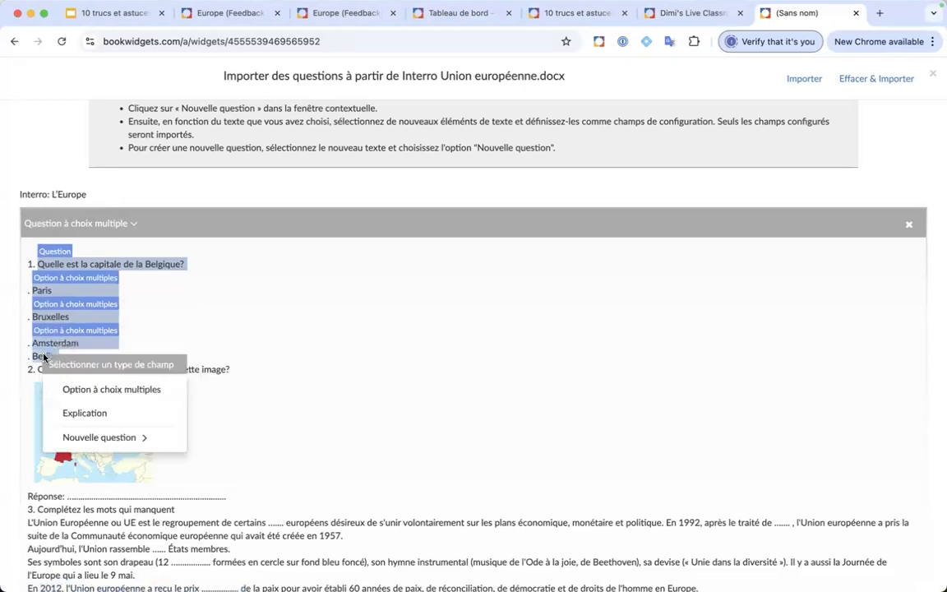
pyautogui.click(69, 389)
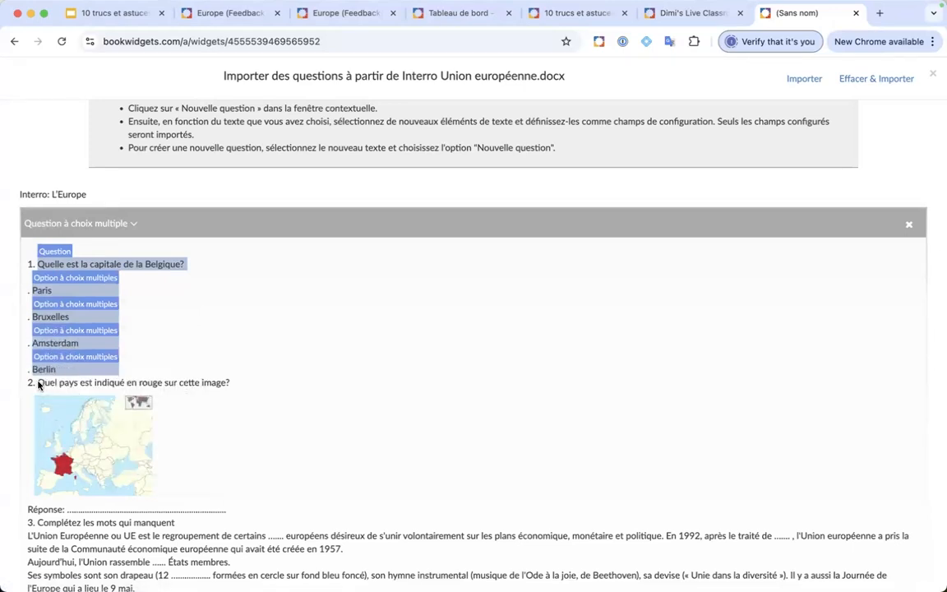
# Mark "Quel pays est indiqué en rouge sur cette image?" as a new question of type Question avec réponse sur une ligne
pyautogui.moveTo(39, 384); pyautogui.dragTo(161, 389)
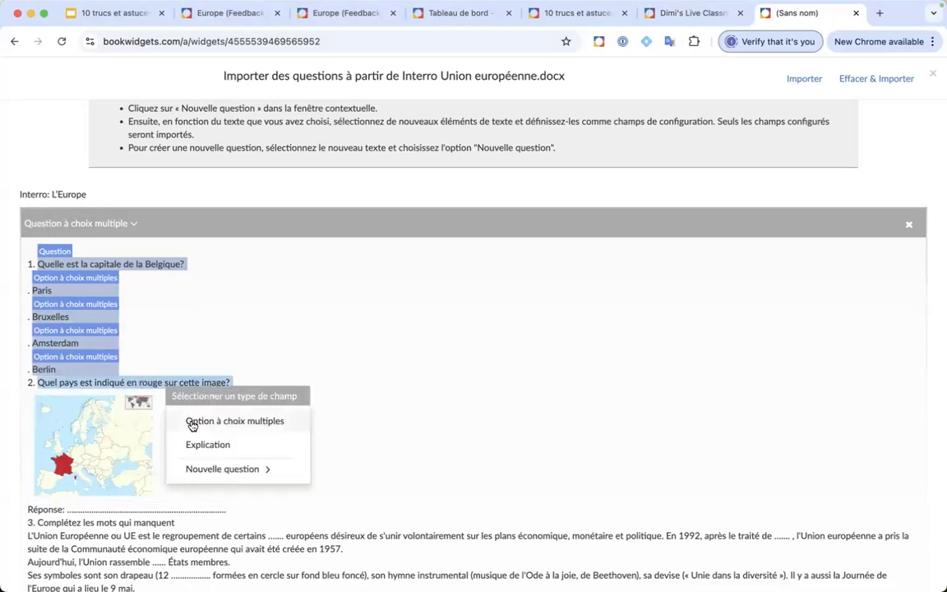
pyautogui.click(198, 474)
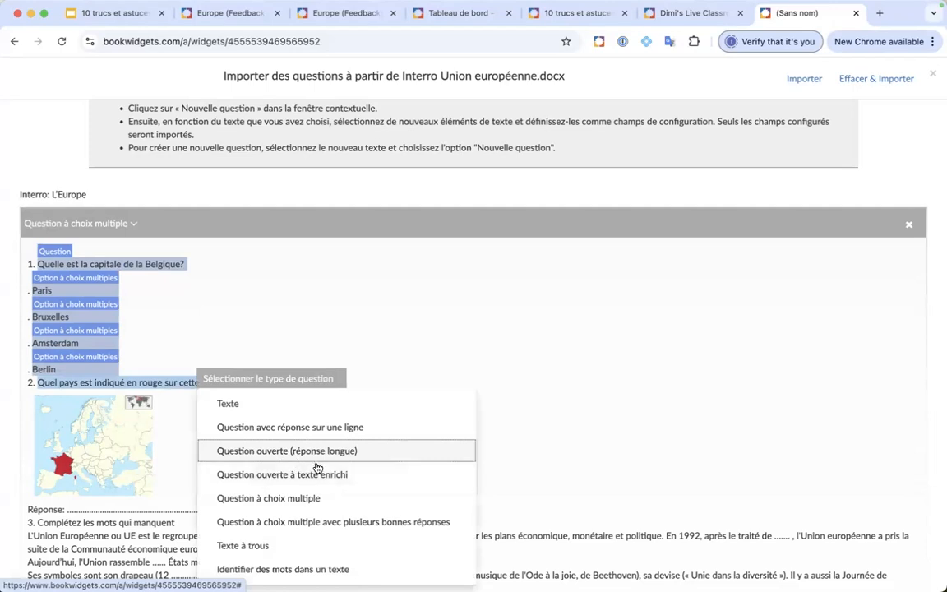
pyautogui.scroll(-1, 316, 468)
pyautogui.scroll(1, 313, 461)
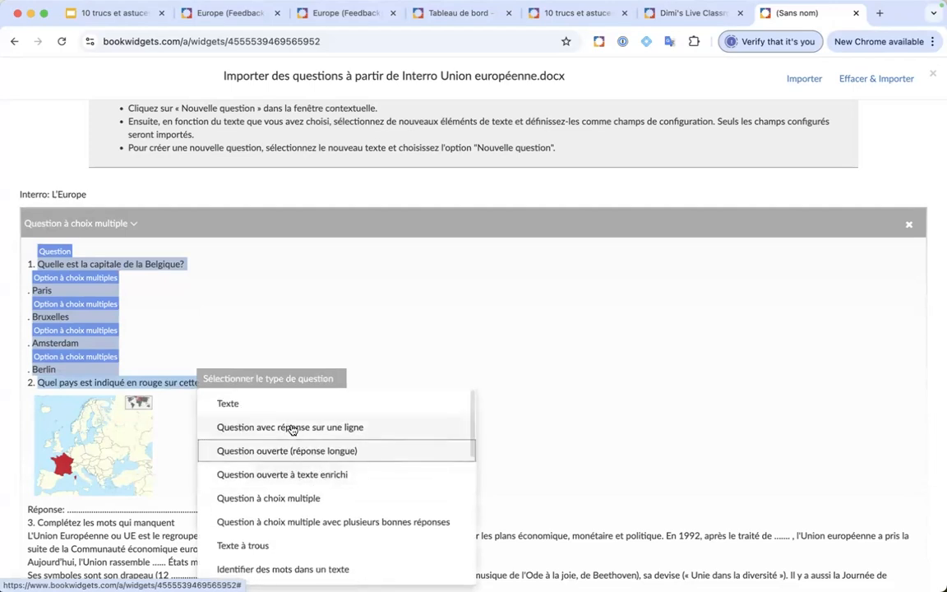
pyautogui.click(293, 428)
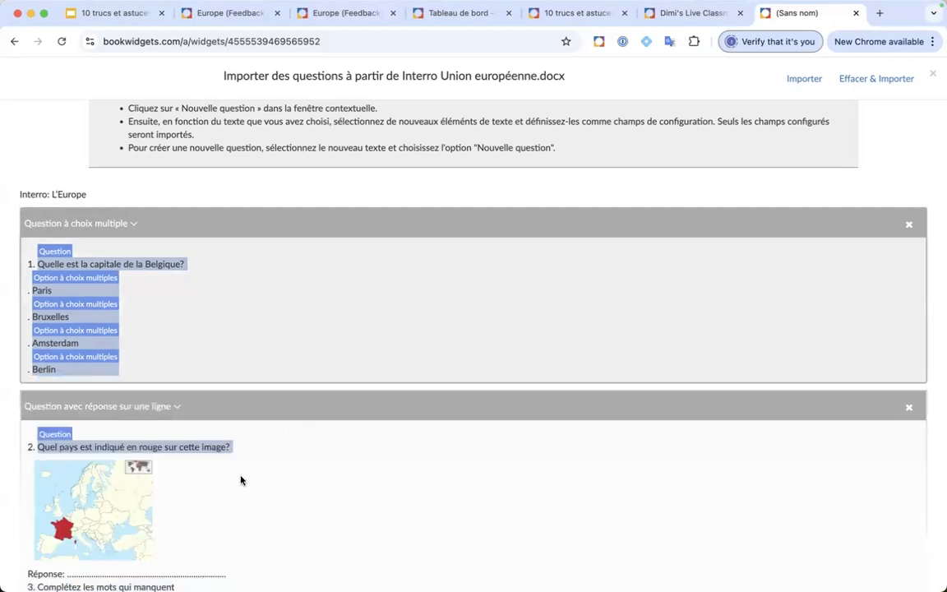
# Assign the map of Europe to question 2 as Image de la question
pyautogui.scroll(-2, 241, 480)
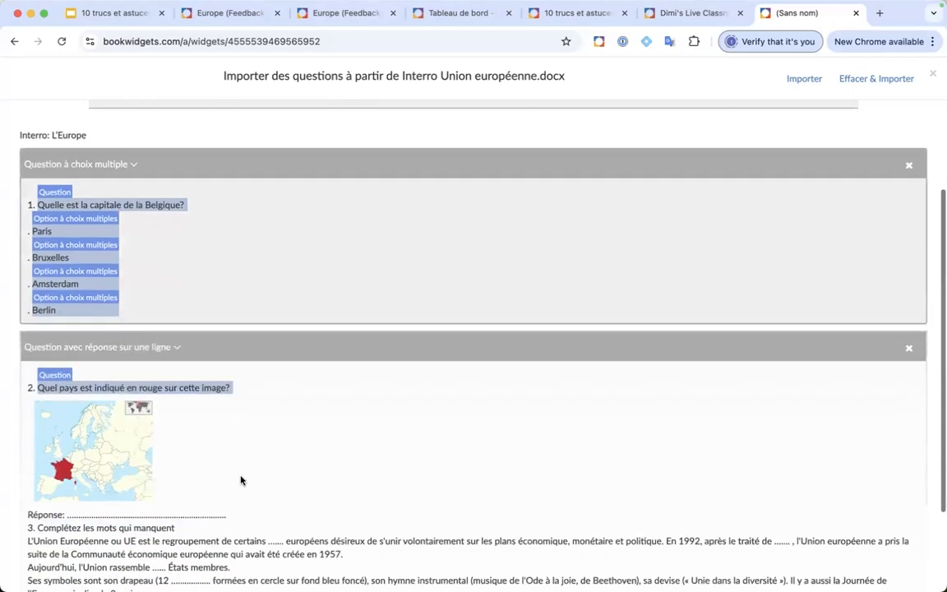
pyautogui.click(99, 447)
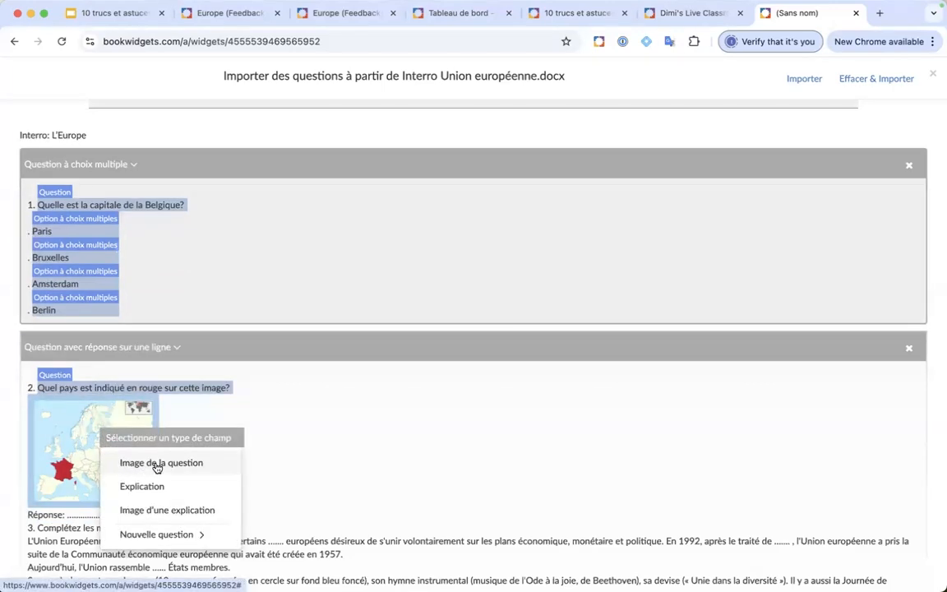
pyautogui.click(151, 466)
# Mark "Complétez les mots qui manquent" as a new question of type Texte à trous
pyautogui.scroll(-2, 197, 452)
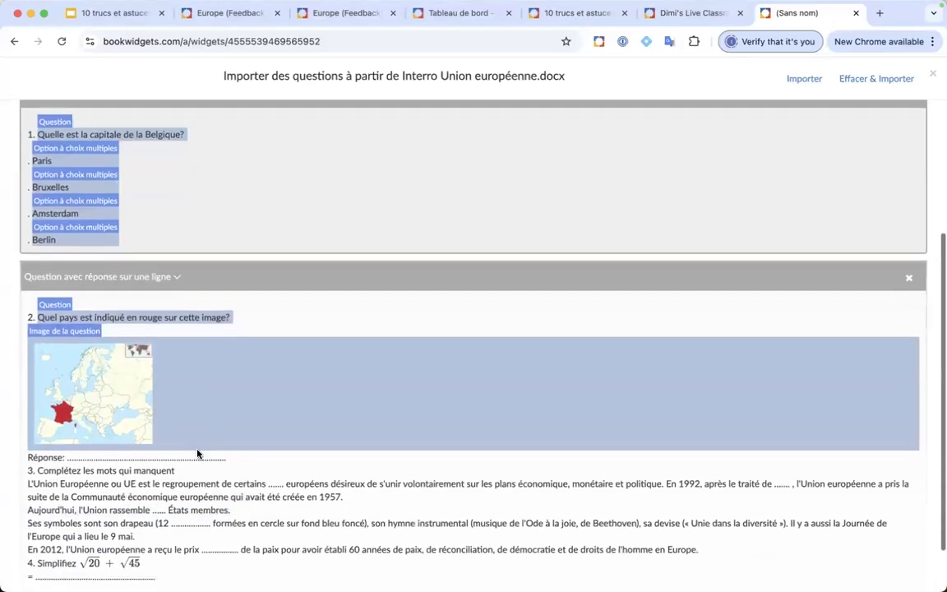
pyautogui.tripleClick(58, 461)
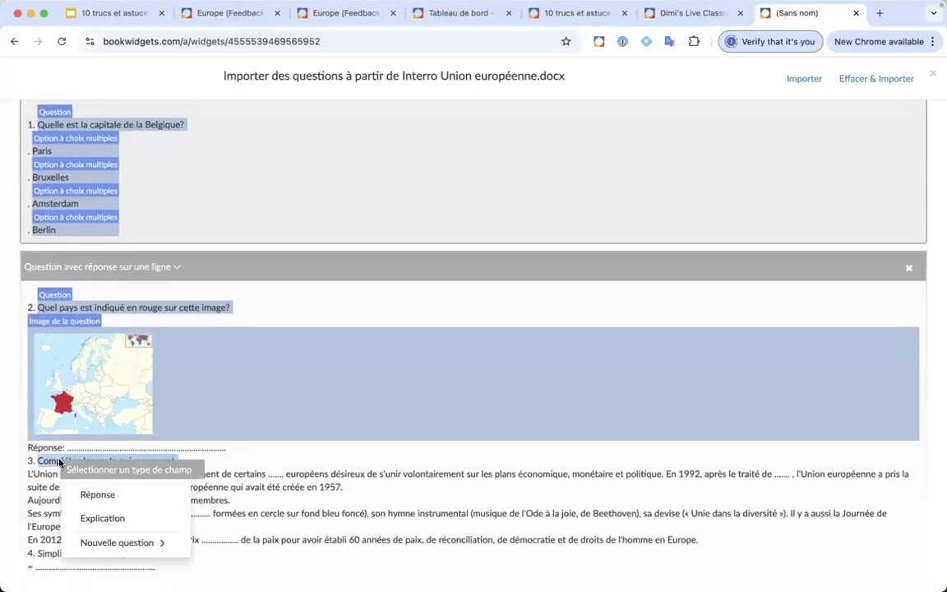
pyautogui.click(107, 545)
pyautogui.scroll(-1, 208, 503)
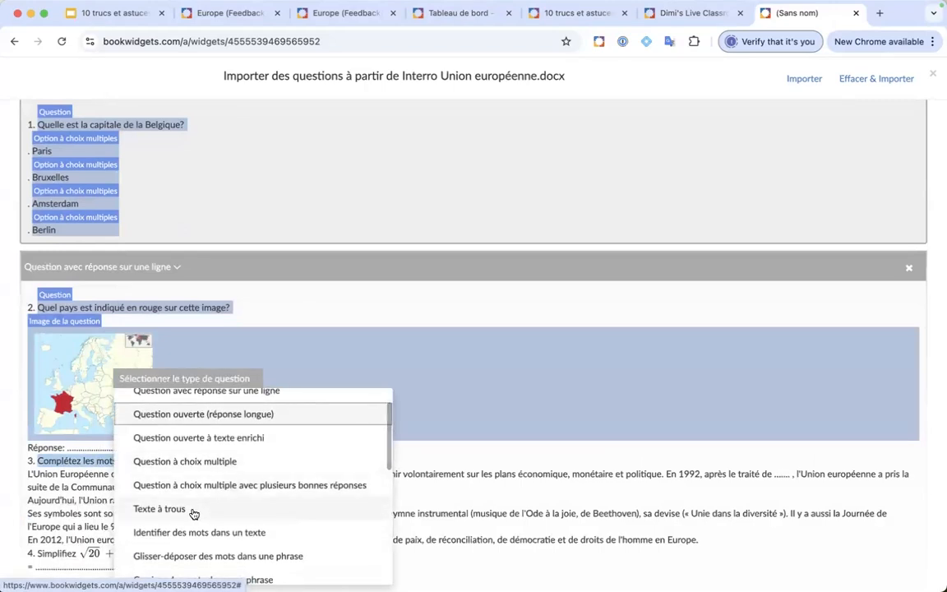
pyautogui.click(189, 509)
# Assign the paragraphs about the Union Européenne under question 3 as the Texte field of the fill-in-the-blanks question
pyautogui.scroll(-2, 174, 499)
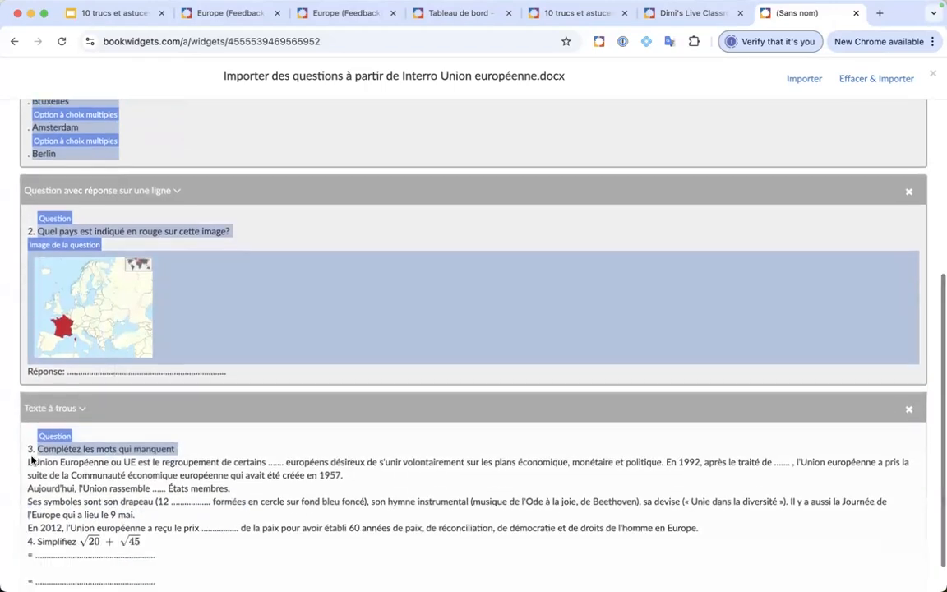
pyautogui.moveTo(28, 461); pyautogui.dragTo(83, 528)
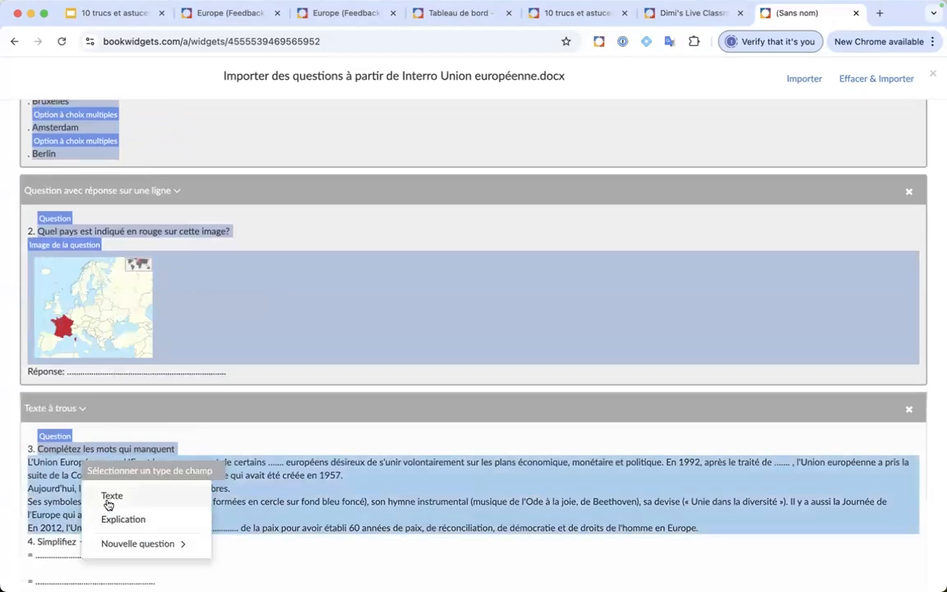
pyautogui.click(111, 496)
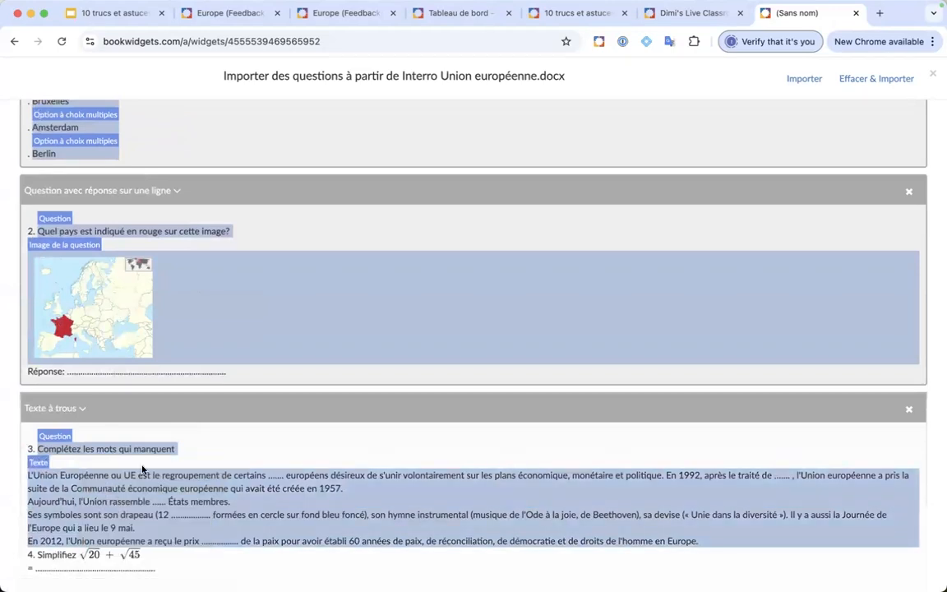
# Mark question 4, "Simplifiez √20 + √45", as a new question of type Équations
pyautogui.scroll(-1, 143, 468)
pyautogui.scroll(-1, 143, 468)
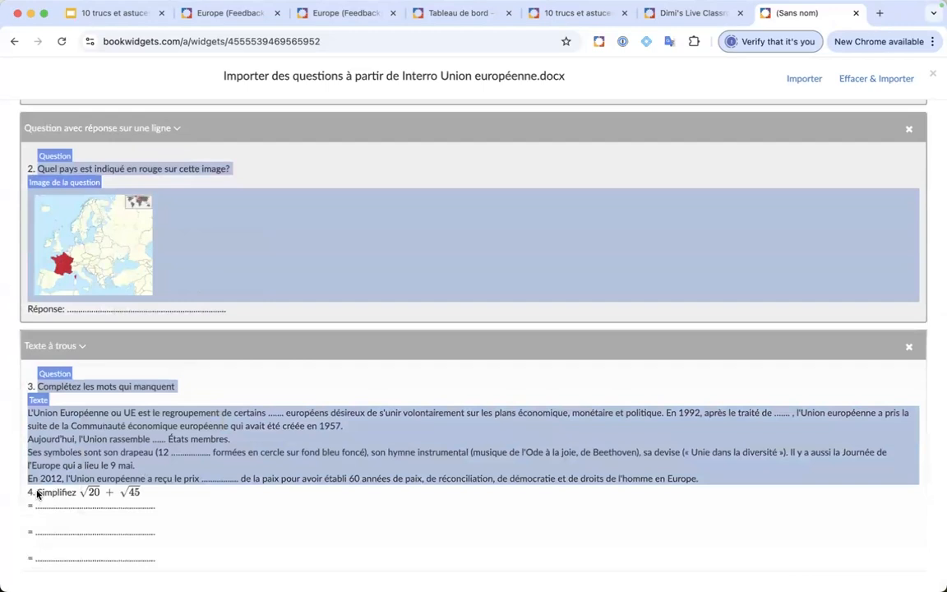
pyautogui.moveTo(37, 493); pyautogui.dragTo(87, 496)
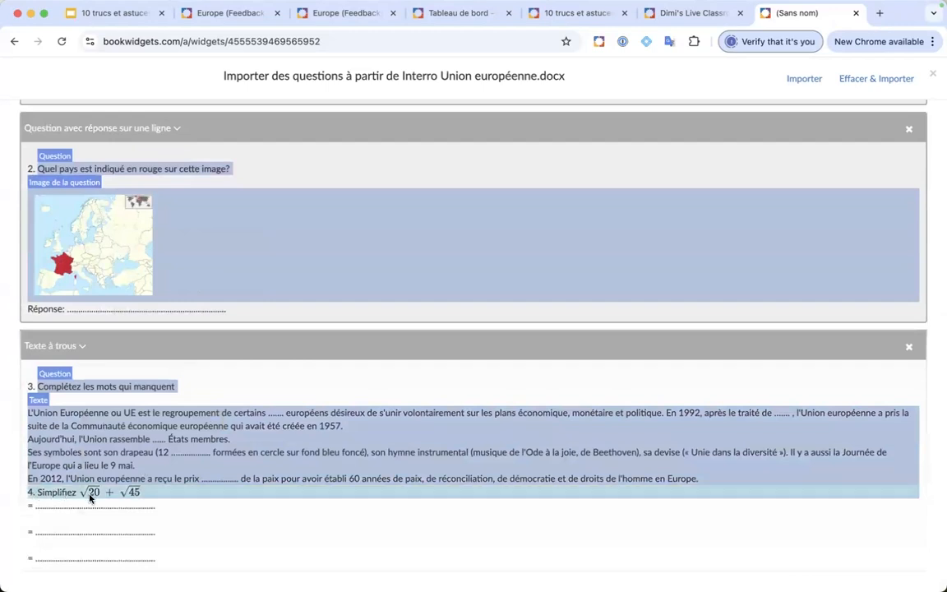
pyautogui.click(91, 496)
pyautogui.click(38, 494)
pyautogui.click(66, 496)
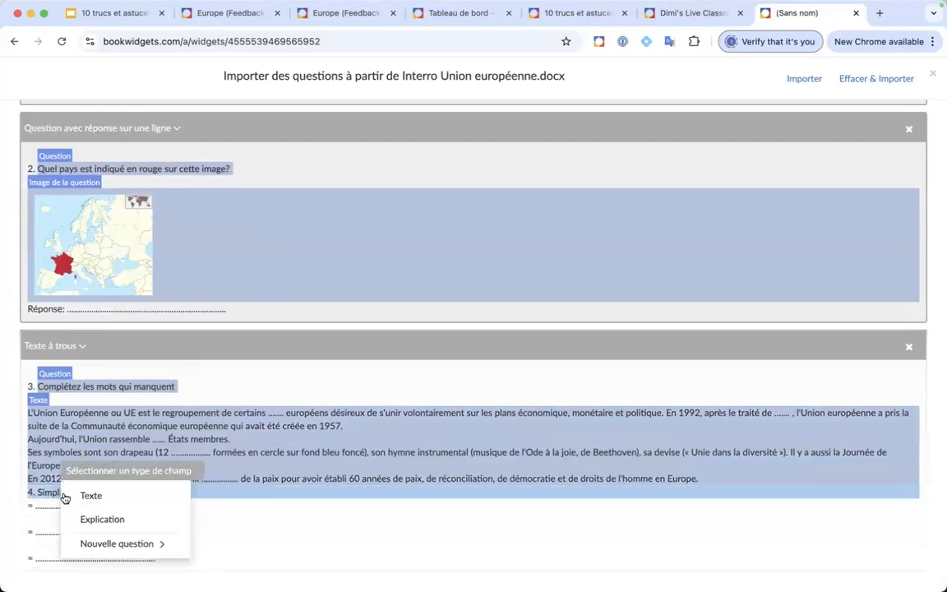
pyautogui.click(129, 545)
pyautogui.scroll(-3, 245, 503)
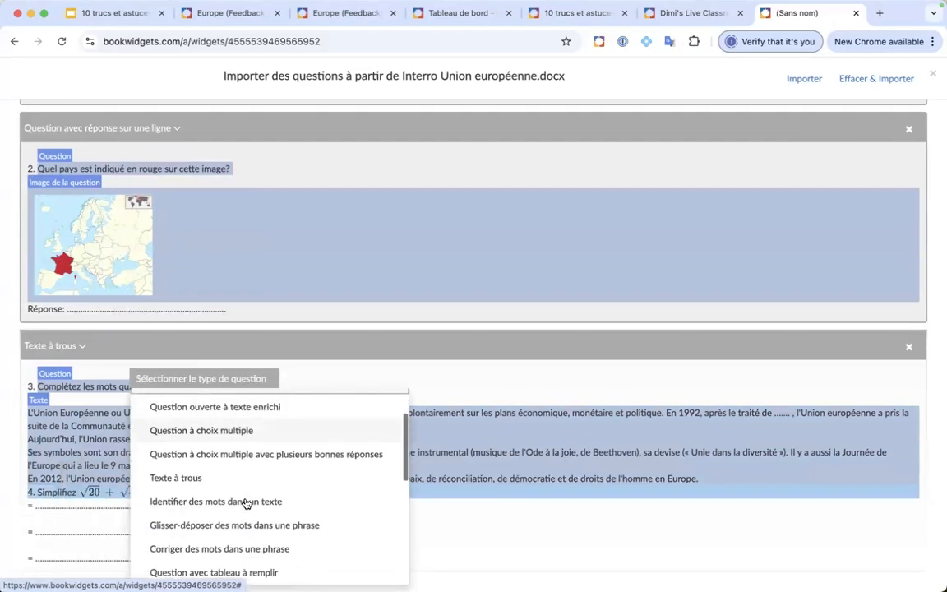
pyautogui.scroll(-8, 245, 503)
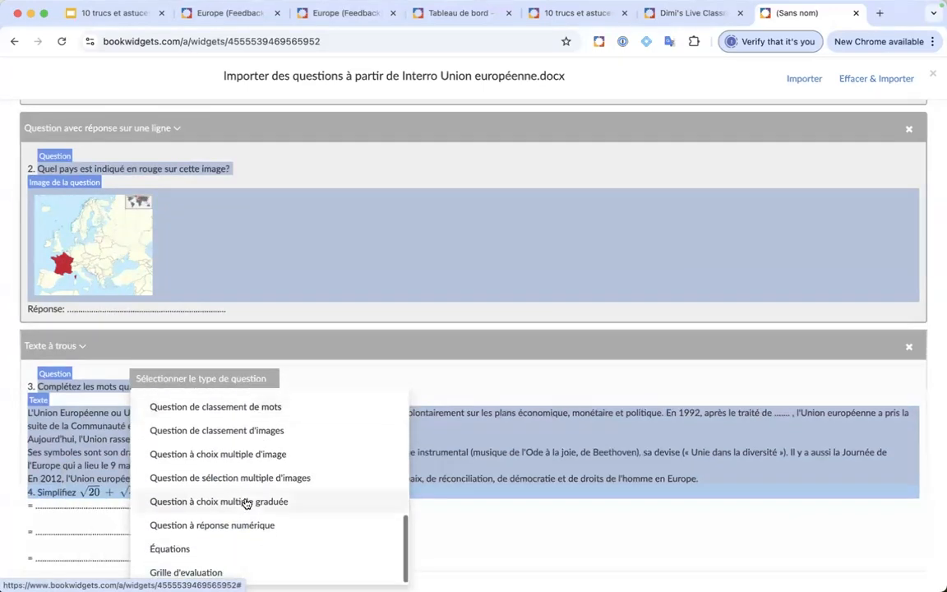
pyautogui.click(198, 547)
# Assign the three dotted answer lines under question 4 as its Texte field and import the marked questions into the worksheet
pyautogui.scroll(-1, 131, 502)
pyautogui.moveTo(27, 503); pyautogui.dragTo(74, 545)
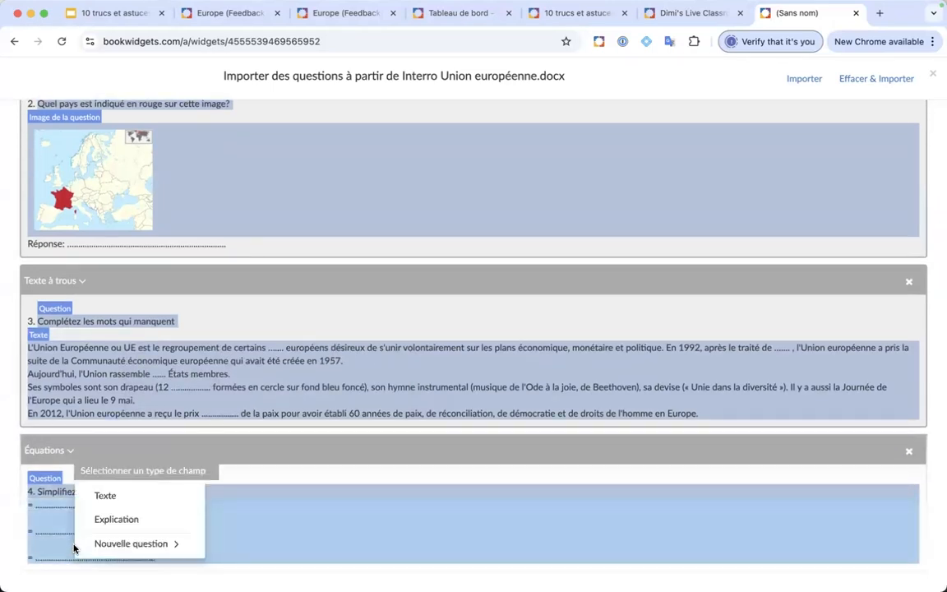
pyautogui.click(109, 499)
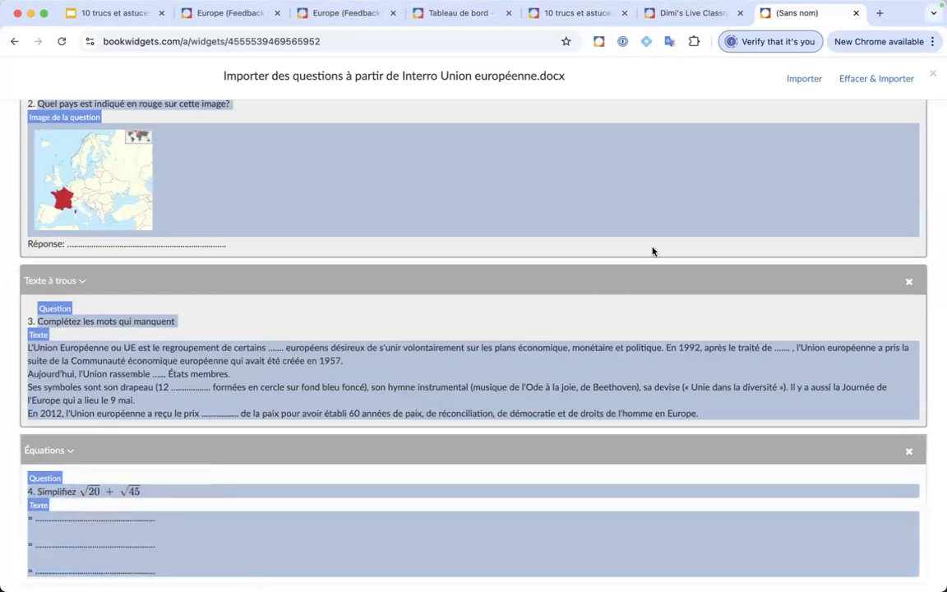
pyautogui.scroll(5, 688, 237)
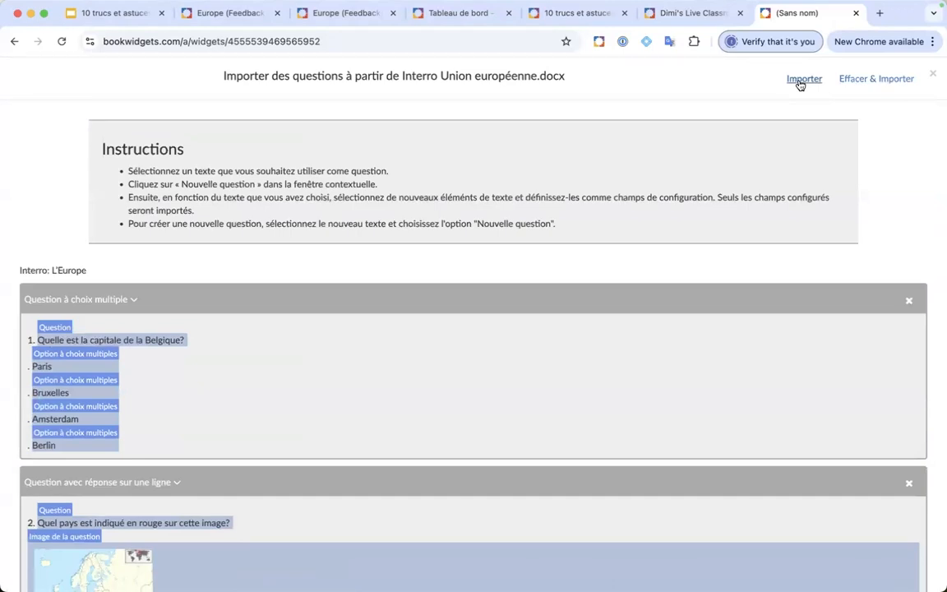
pyautogui.click(799, 82)
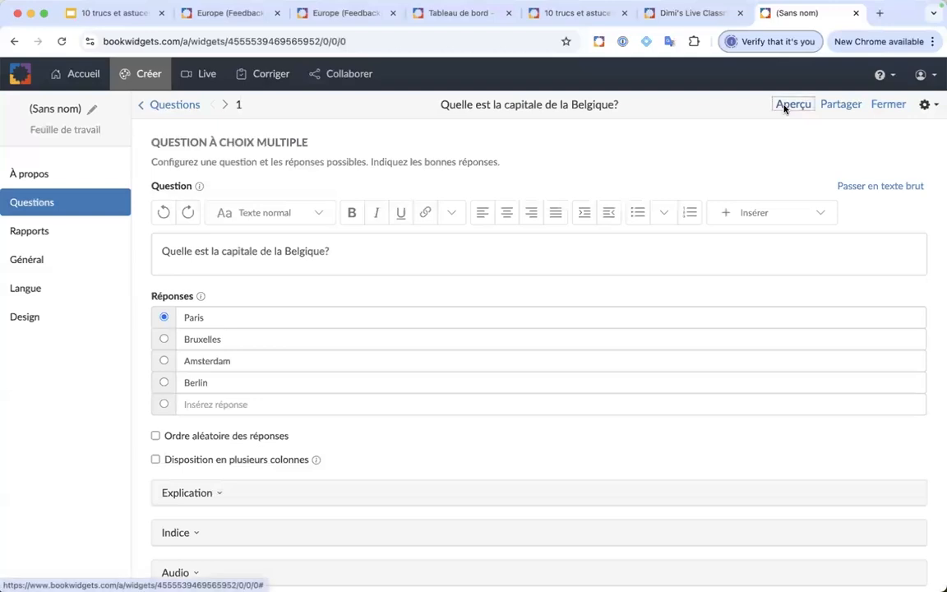
# Preview the worksheet as a student, check all four questions and the equation input of question 4, and close the preview
pyautogui.click(785, 105)
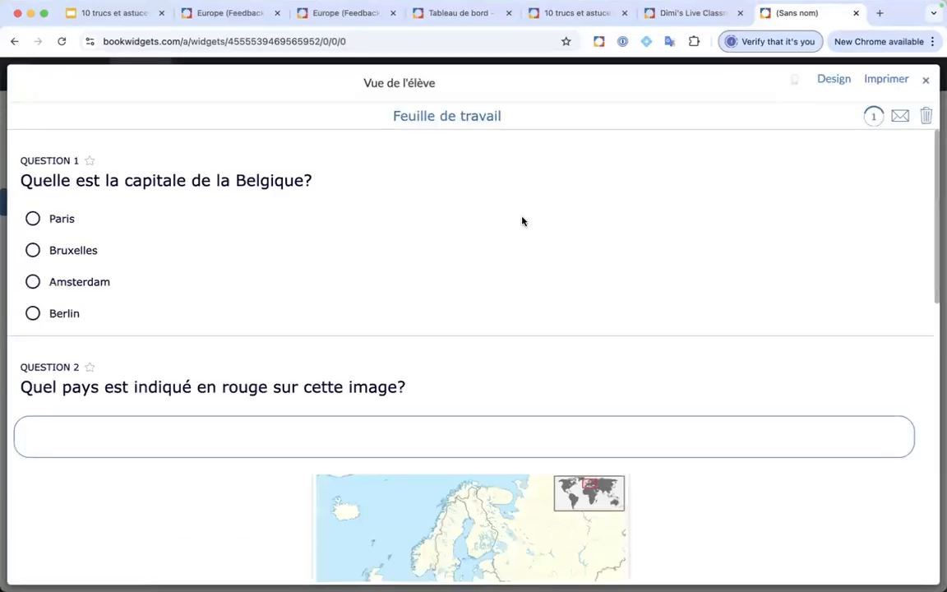
pyautogui.scroll(-5, 522, 220)
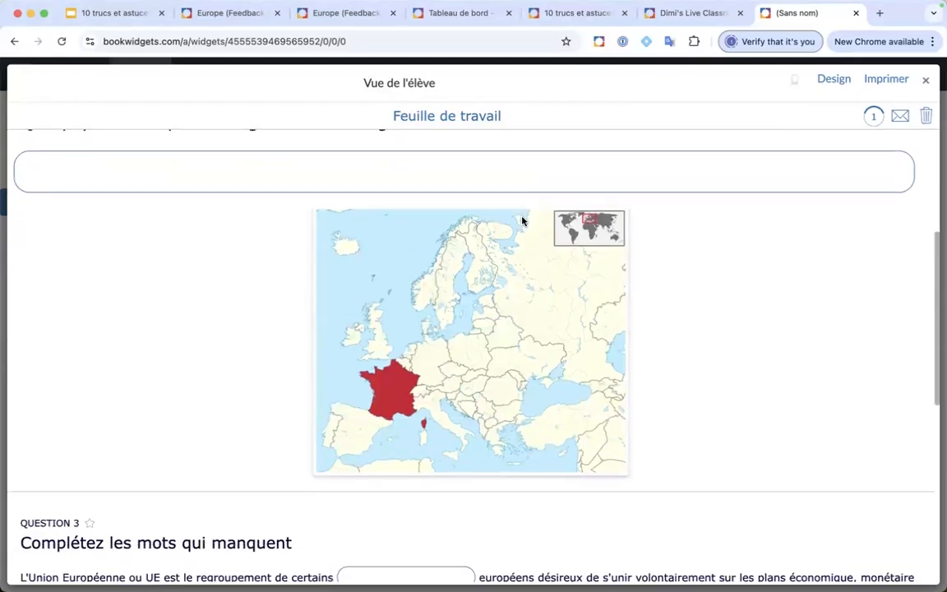
pyautogui.scroll(-6, 522, 220)
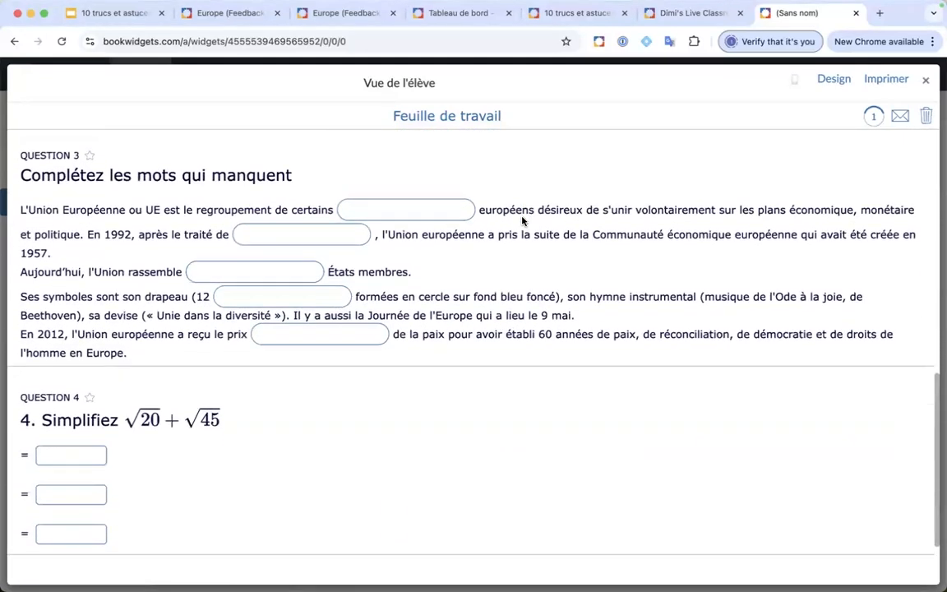
pyautogui.scroll(-2, 522, 220)
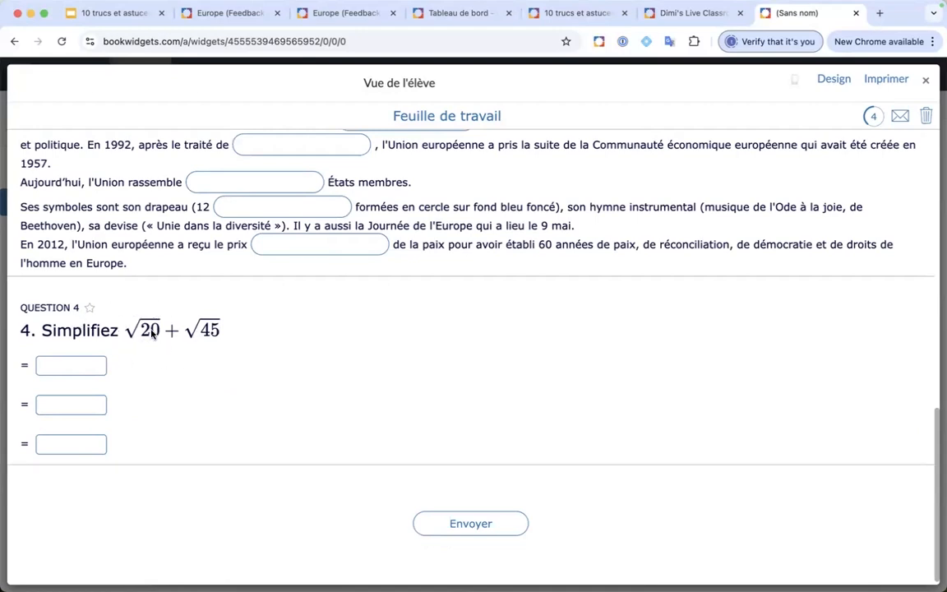
pyautogui.click(72, 366)
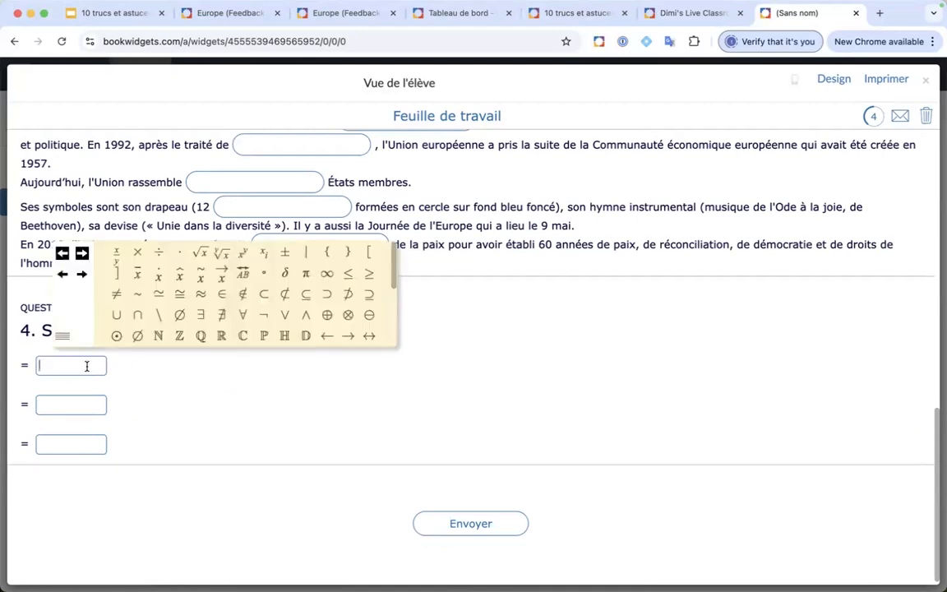
pyautogui.click(284, 416)
pyautogui.scroll(5, 303, 414)
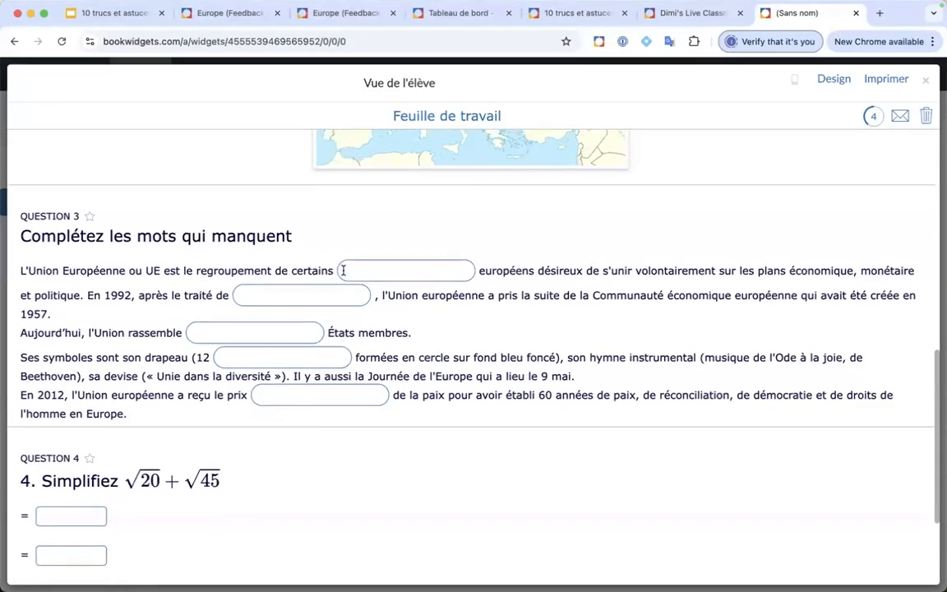
pyautogui.click(399, 268)
pyautogui.click(924, 84)
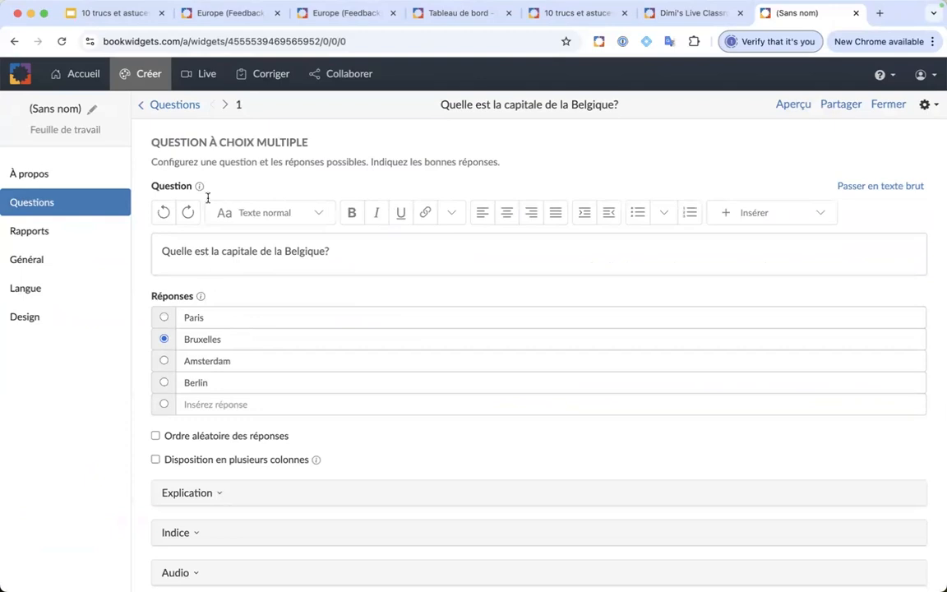
# Set the correct answer of question 2 to "France##La France" so that both variants are accepted
pyautogui.click(226, 106)
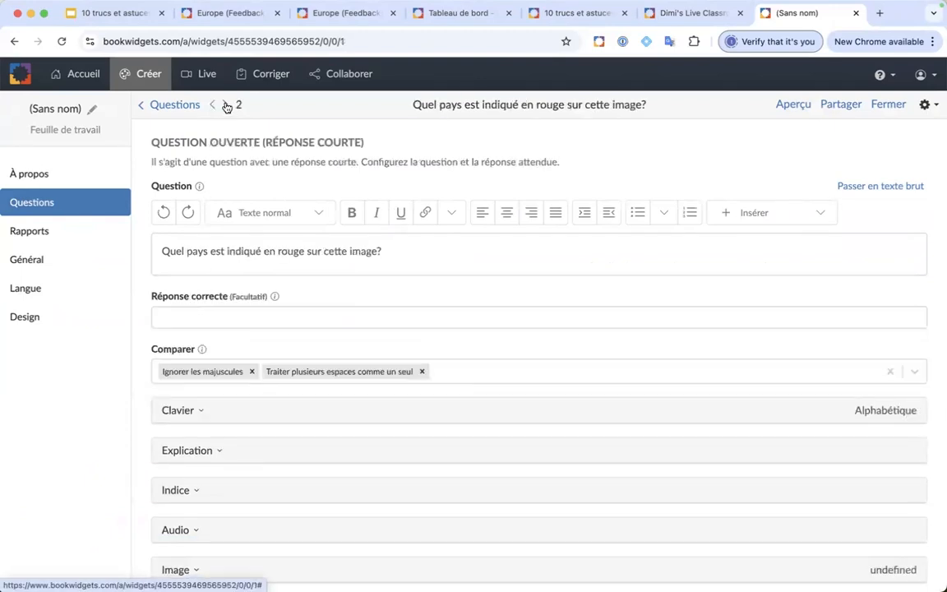
pyautogui.click(226, 317)
pyautogui.write('France##')
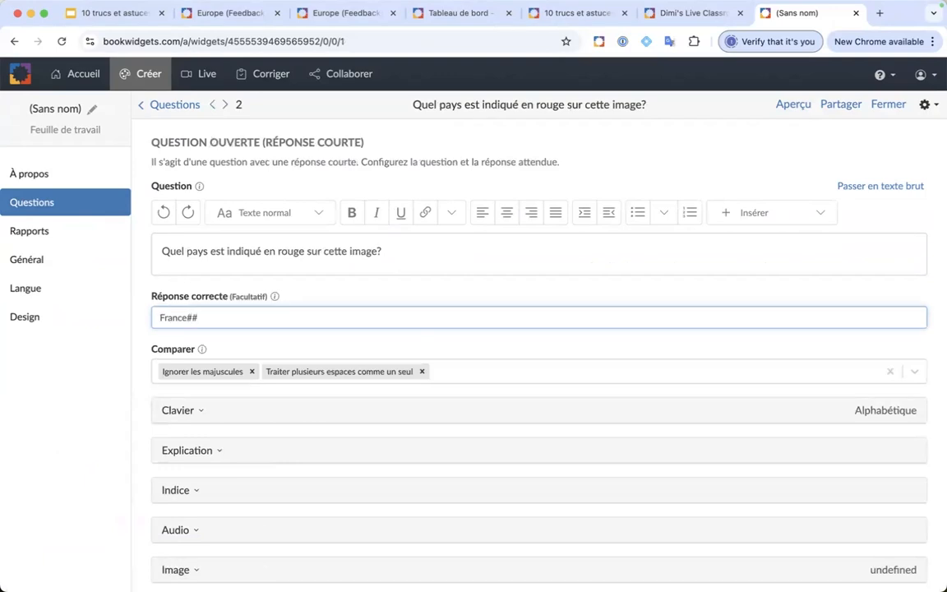
pyautogui.write('La France')
pyautogui.click(298, 296)
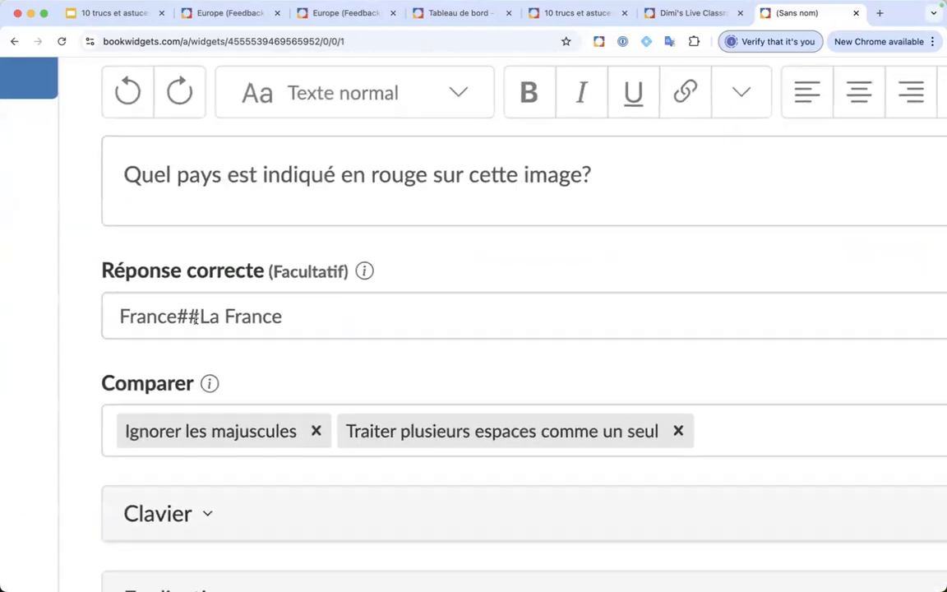
pyautogui.moveTo(196, 318); pyautogui.dragTo(189, 318)
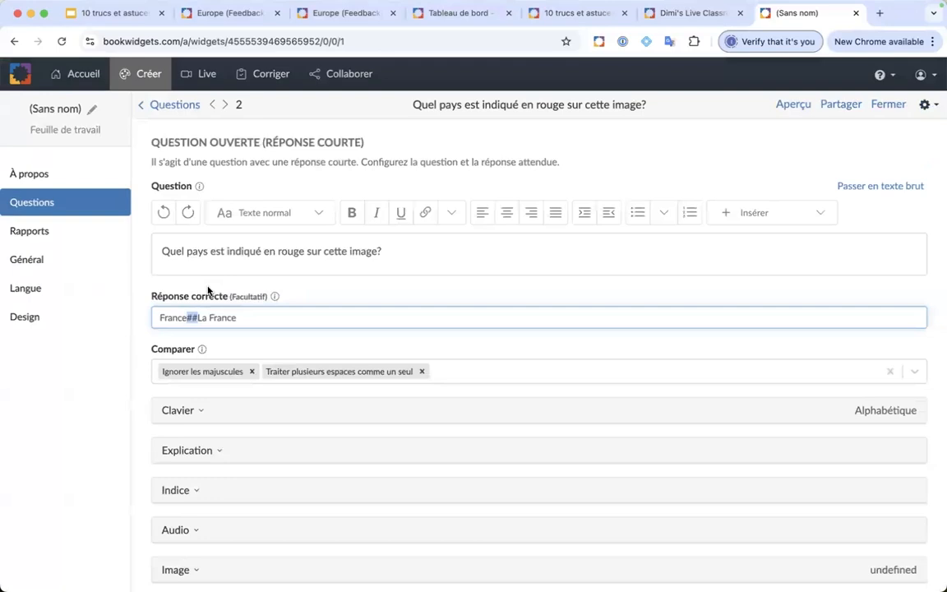
pyautogui.click(206, 292)
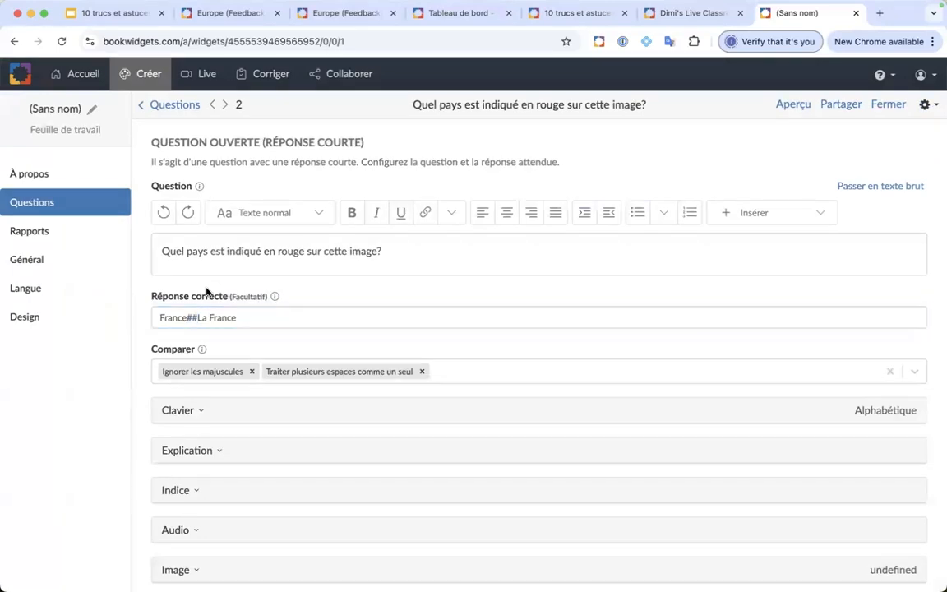
# In question 3, fill the first gap of the Texte with the answer "pays"
pyautogui.click(226, 110)
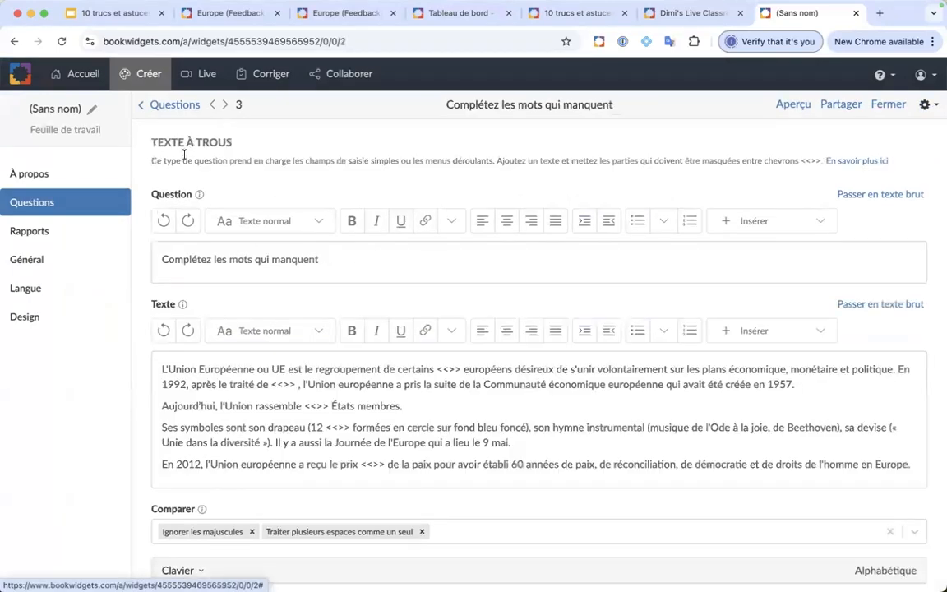
pyautogui.click(448, 370)
pyautogui.write('pays')
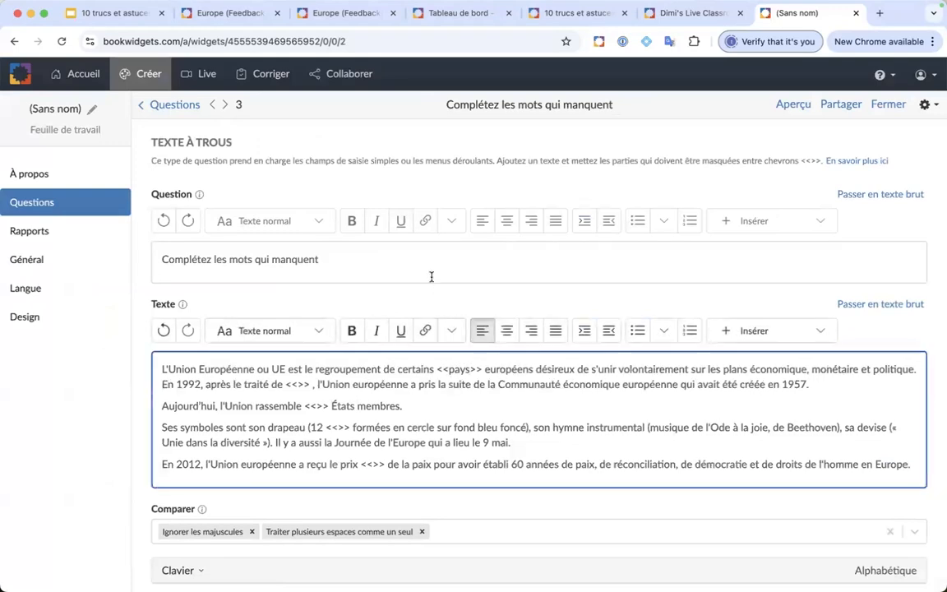
pyautogui.click(420, 293)
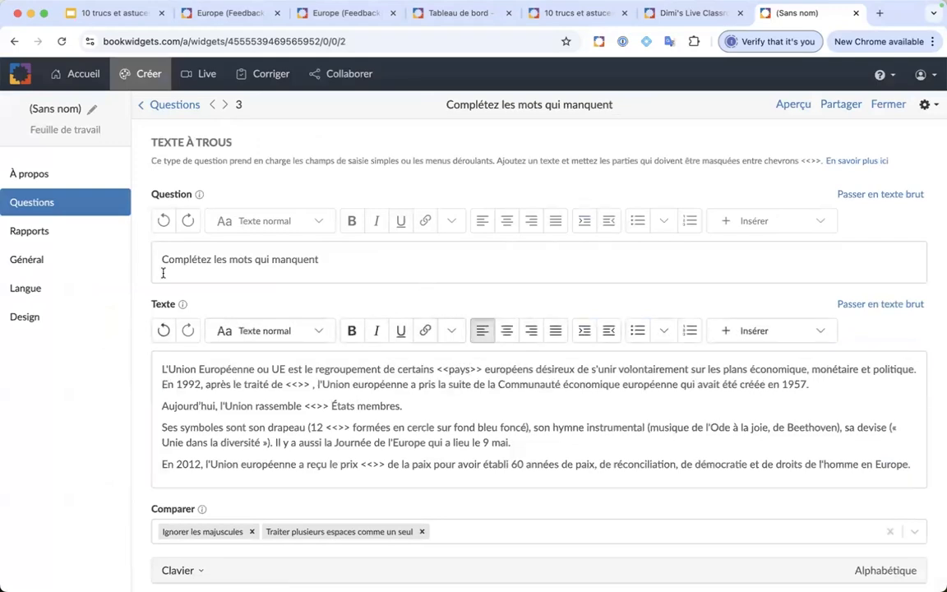
# Review the worksheet's Rapports settings and its Général settings
pyautogui.click(34, 239)
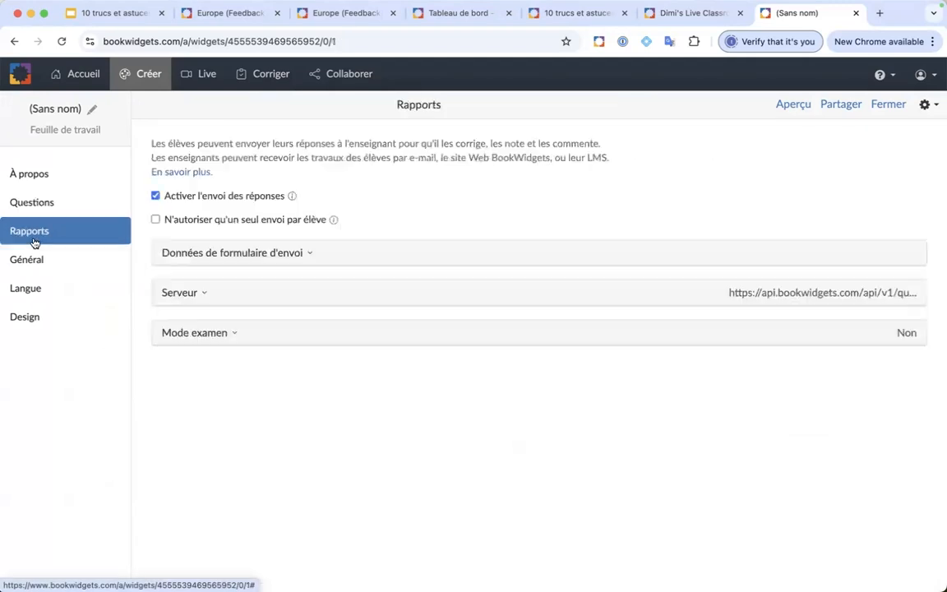
pyautogui.click(30, 261)
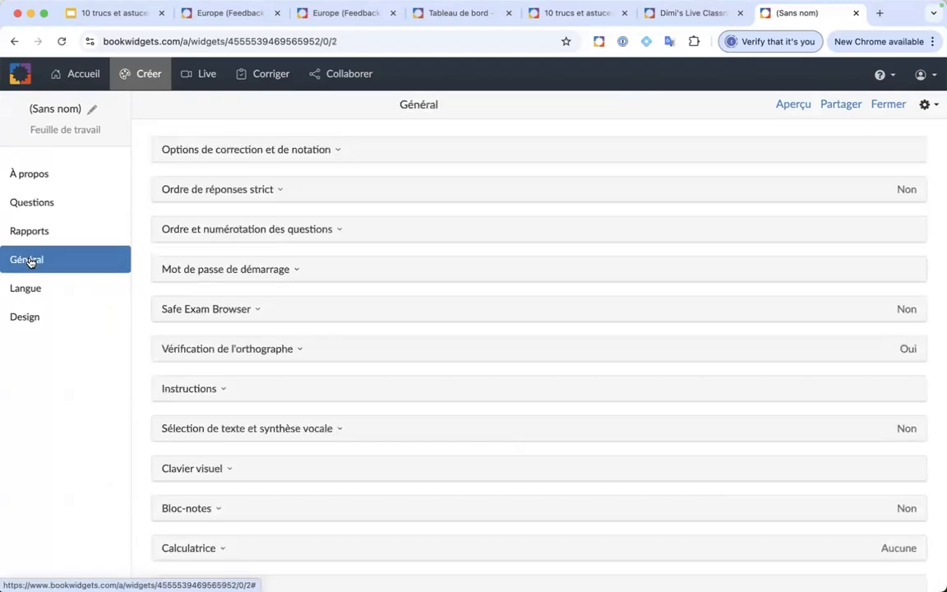
# Switch to the Google Slides presentation and present the Astuce 1 slide about importing from existing documents full screen
pyautogui.click(99, 14)
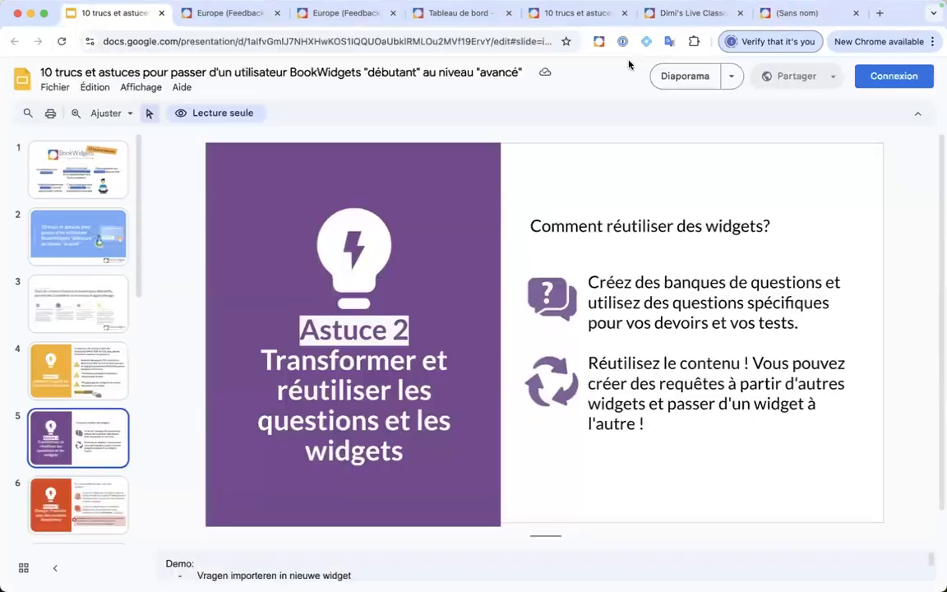
pyautogui.click(681, 76)
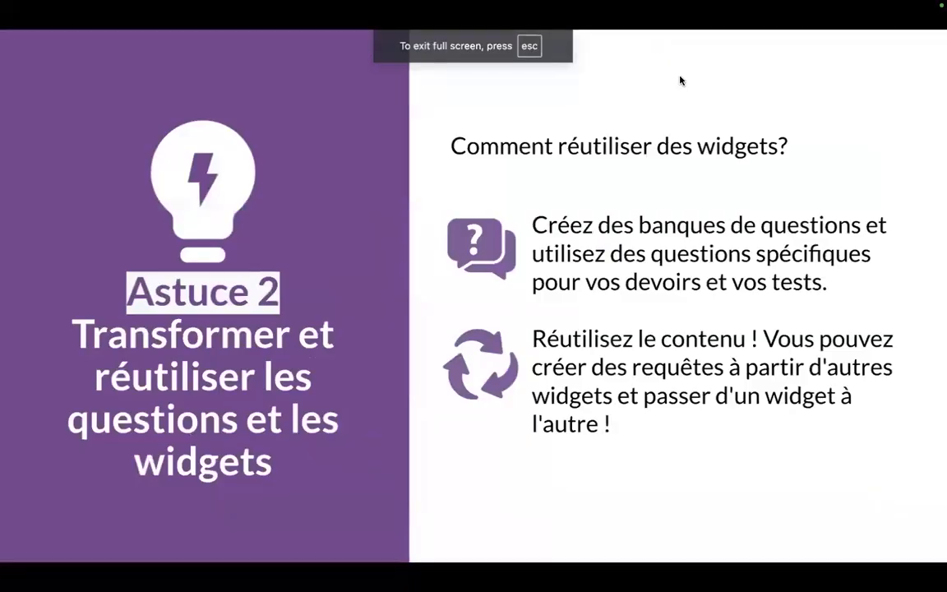
pyautogui.press('Left')
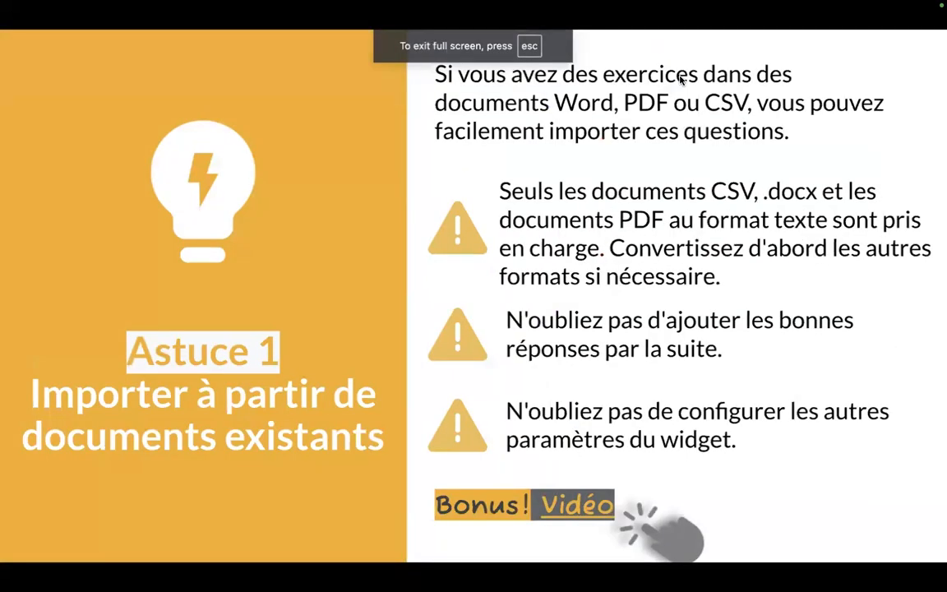
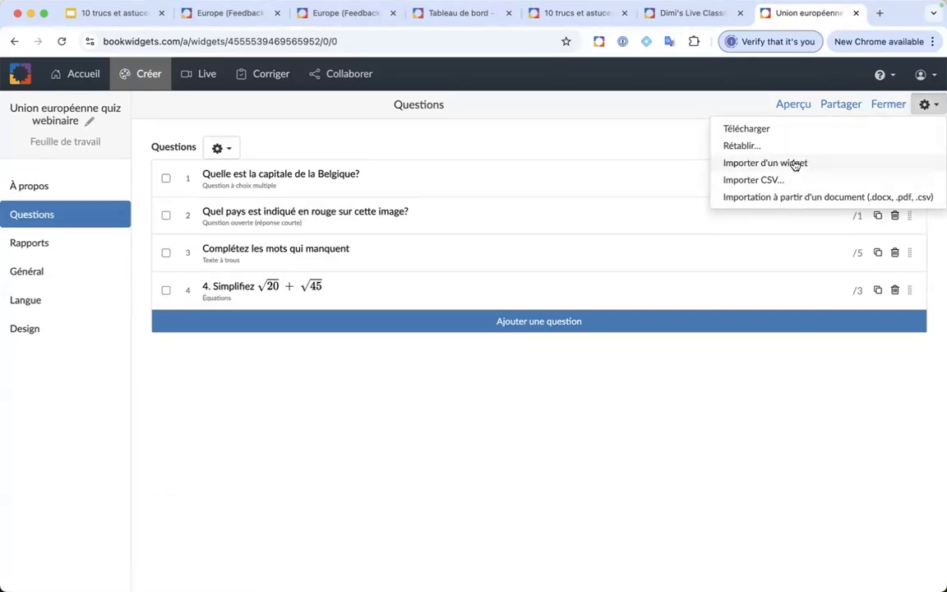
# Start importing questions from another widget and choose the worksheet "Banque de questions" as the source
pyautogui.scroll(5, 795, 166)
pyautogui.hscroll(3, 794, 166)
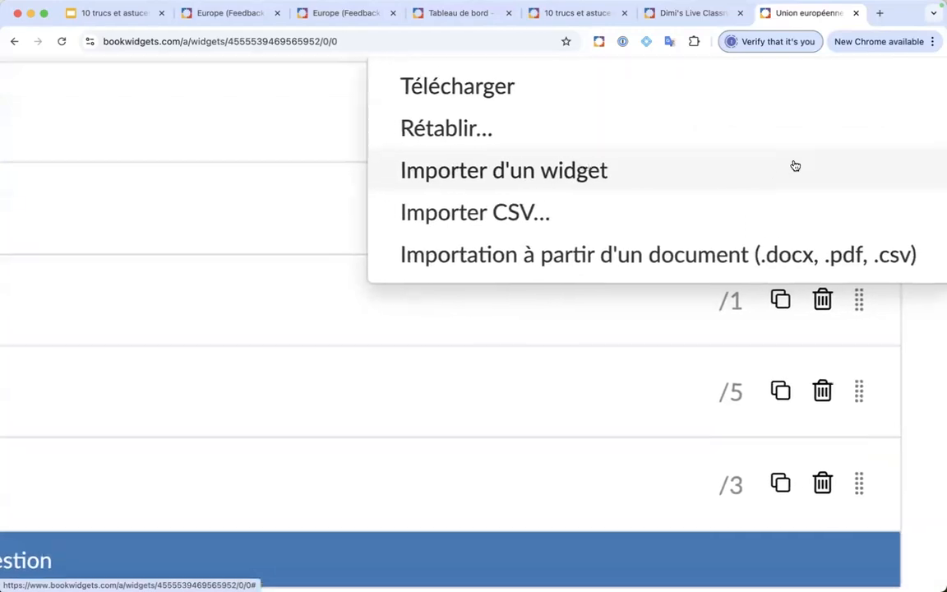
pyautogui.scroll(3, 601, 281)
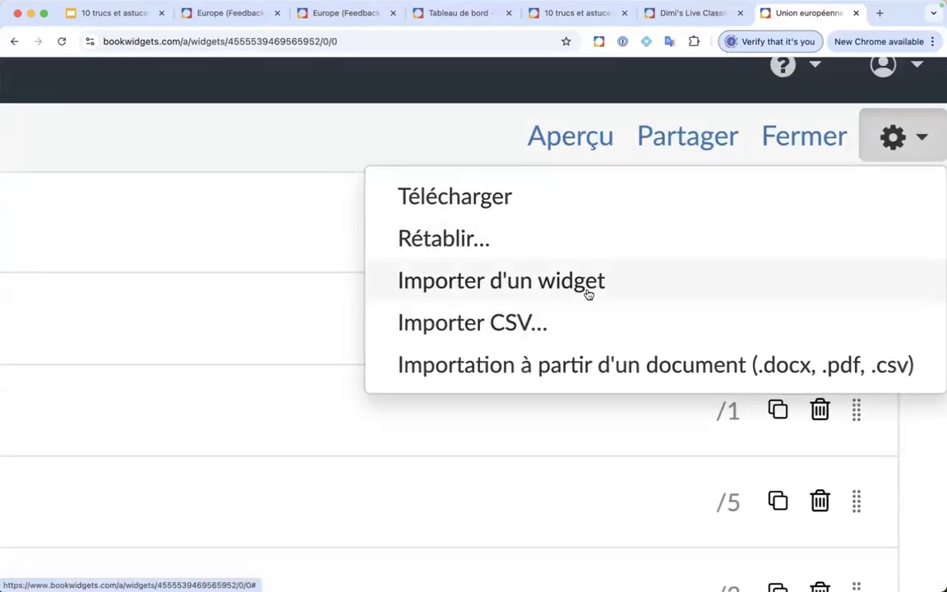
pyautogui.scroll(-5, 588, 293)
pyautogui.click(764, 163)
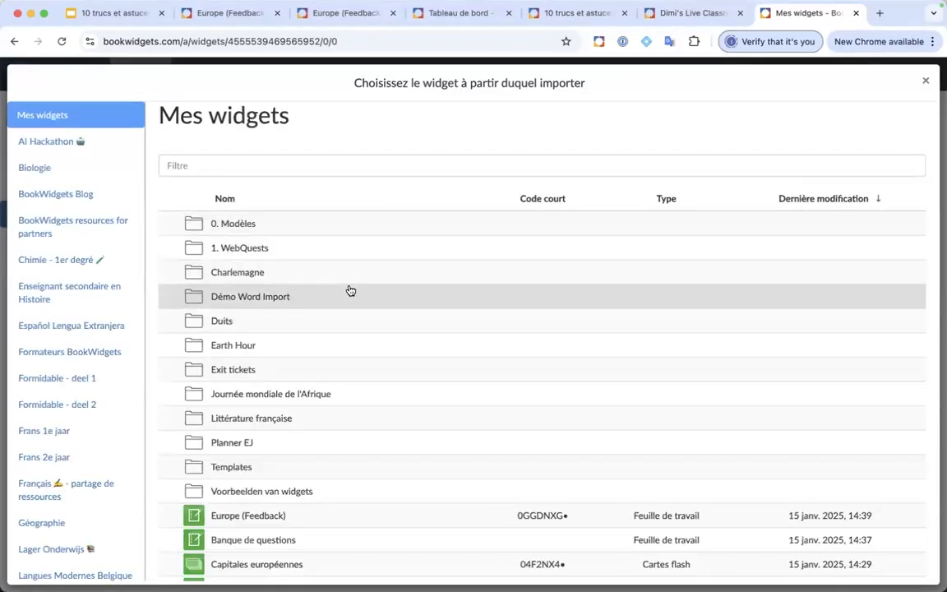
pyautogui.scroll(-4, 385, 314)
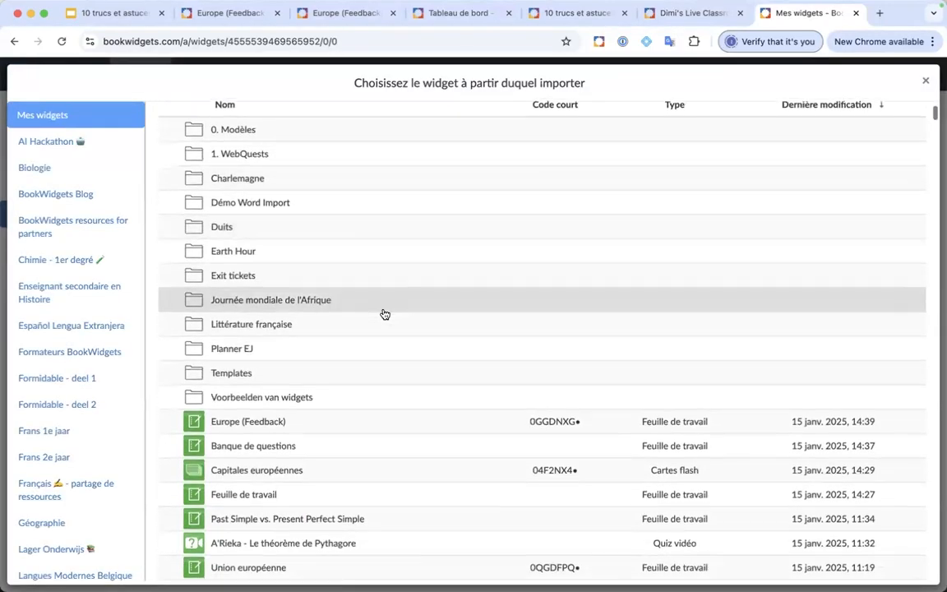
pyautogui.scroll(-2, 384, 314)
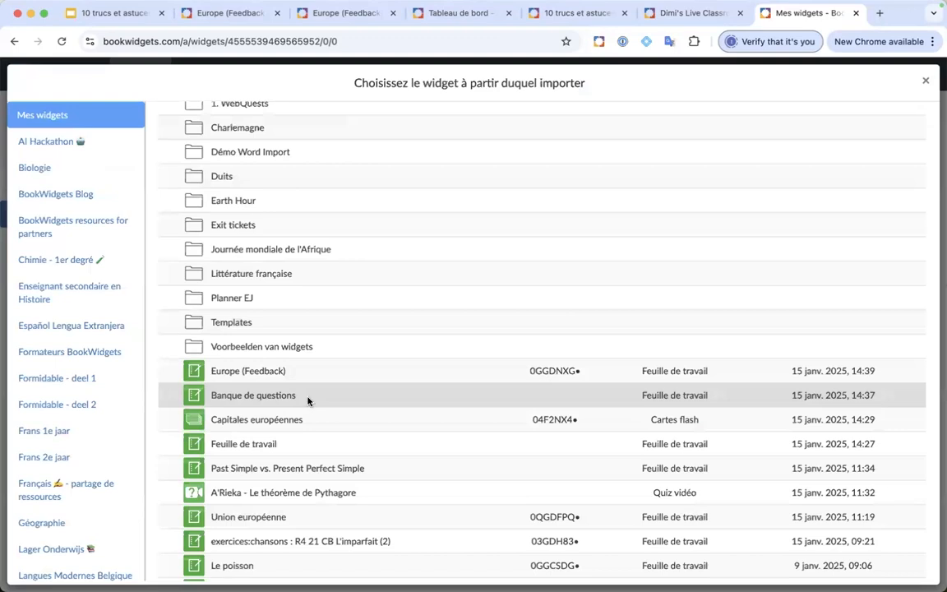
pyautogui.click(308, 400)
# Import the bank's questions on the capitals of France, Royaume-Uni, Irlande and Espagne, plus the Madrid question, keeping the existing questions
pyautogui.scroll(-10, 297, 305)
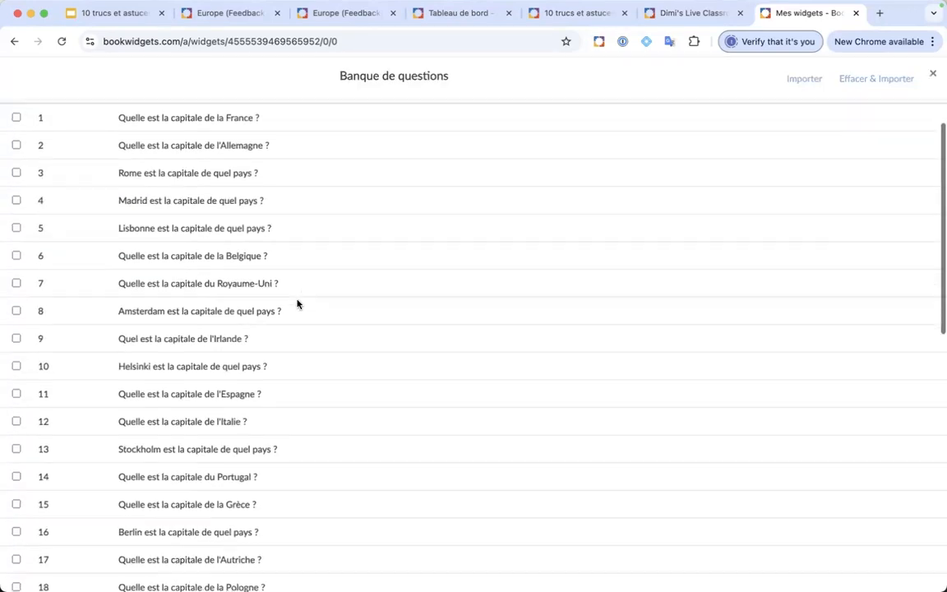
pyautogui.scroll(-5, 298, 304)
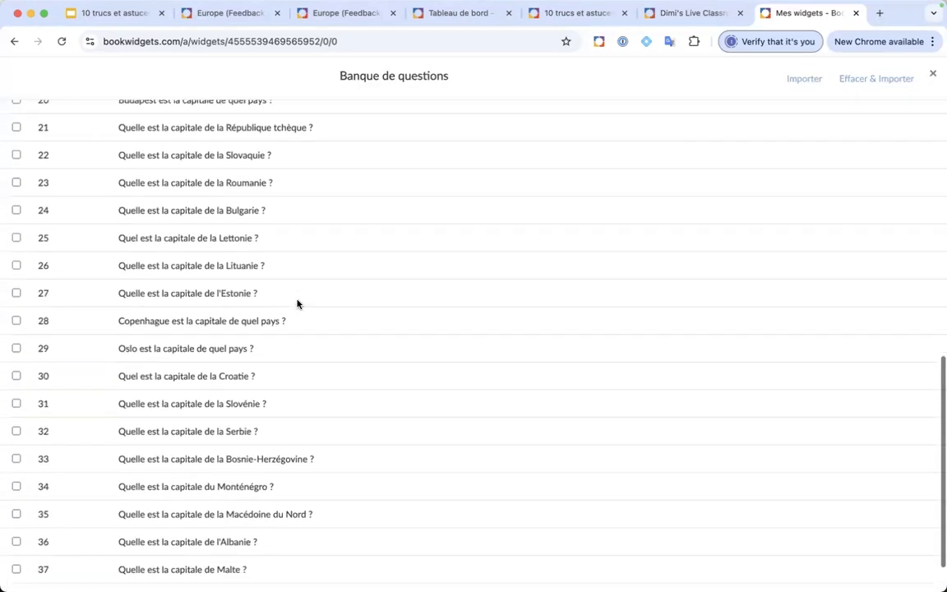
pyautogui.scroll(15, 298, 304)
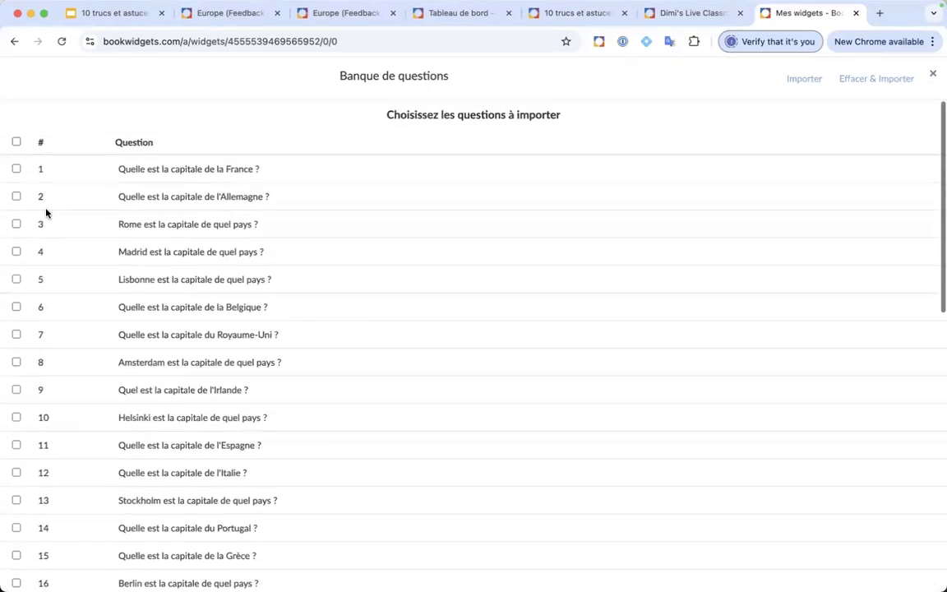
pyautogui.click(16, 169)
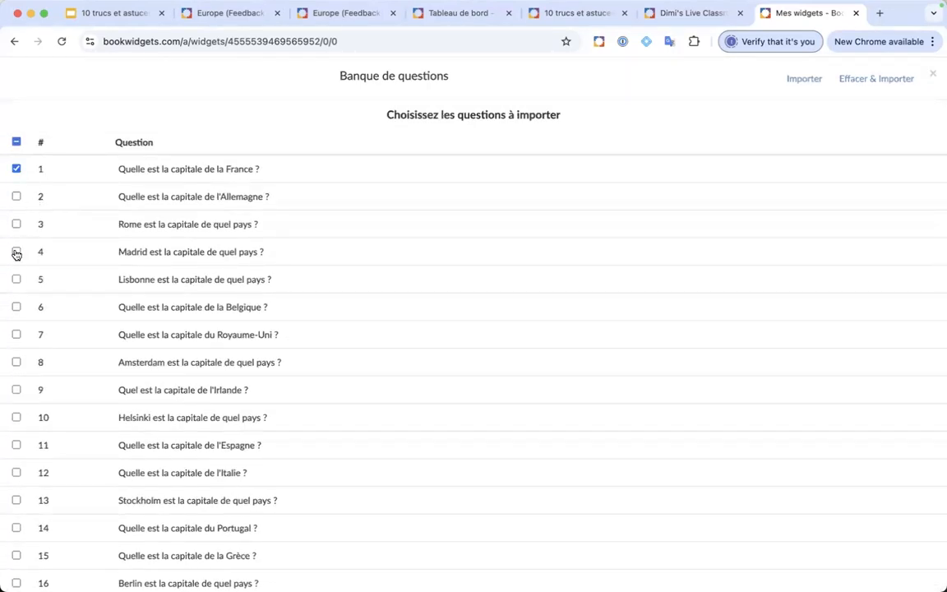
pyautogui.click(15, 391)
pyautogui.click(16, 446)
pyautogui.click(795, 80)
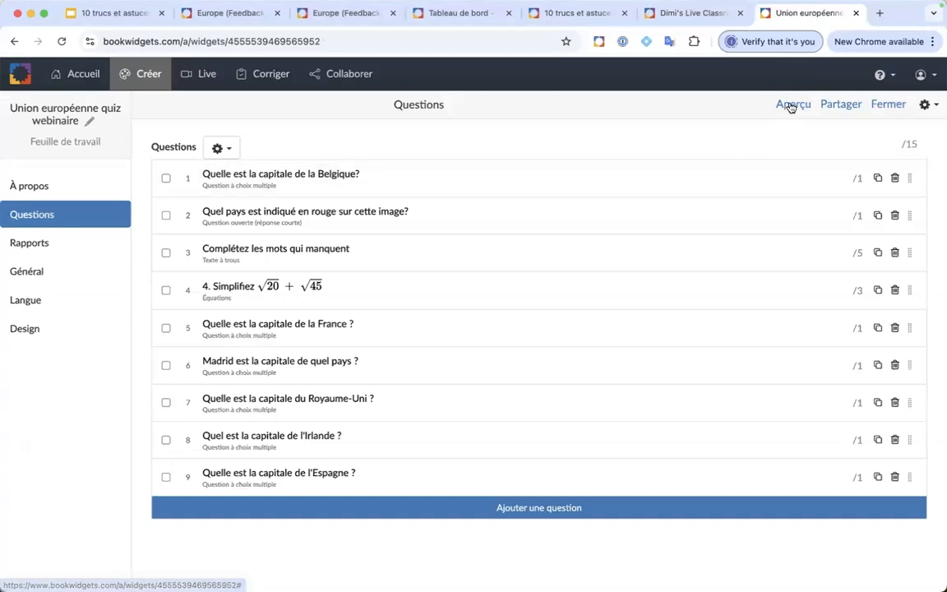
# Preview the worksheet as a student, check the imported questions, and close the preview
pyautogui.click(791, 105)
pyautogui.scroll(-10, 494, 214)
pyautogui.scroll(-6, 494, 214)
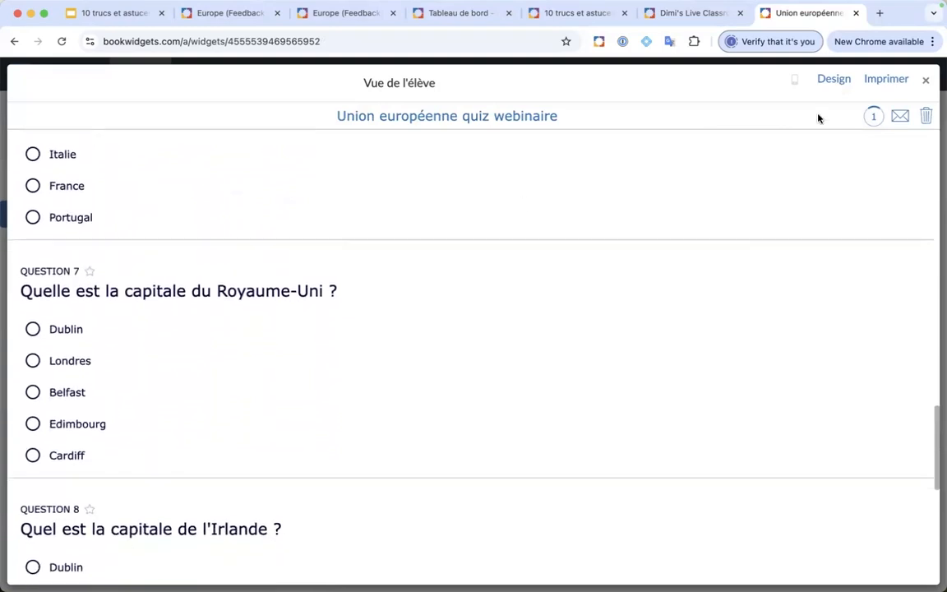
pyautogui.click(927, 83)
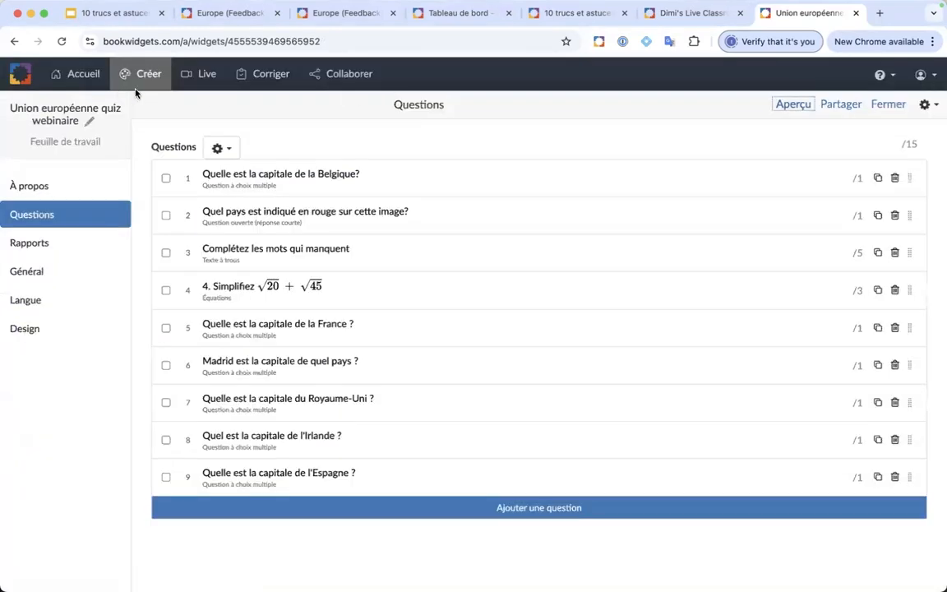
# Close the quiz, open the "Banque de questions" worksheet and rename it "Banque de questions Union européenne"
pyautogui.click(877, 110)
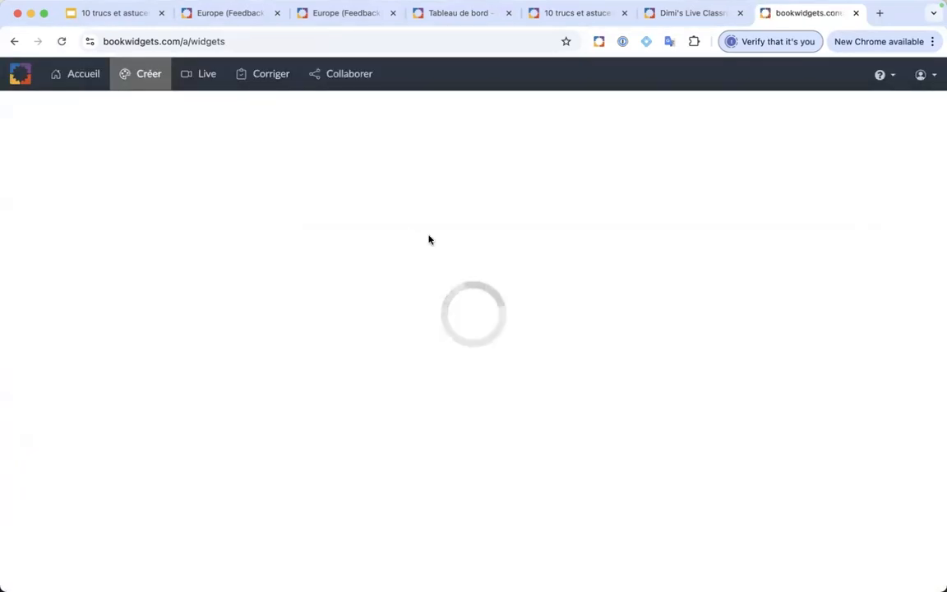
pyautogui.scroll(-5, 274, 312)
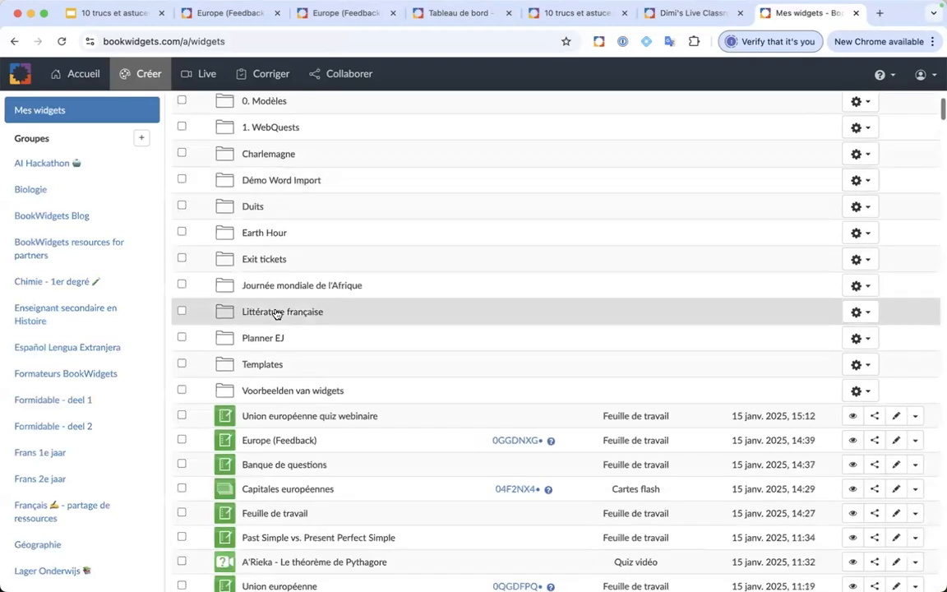
pyautogui.click(346, 438)
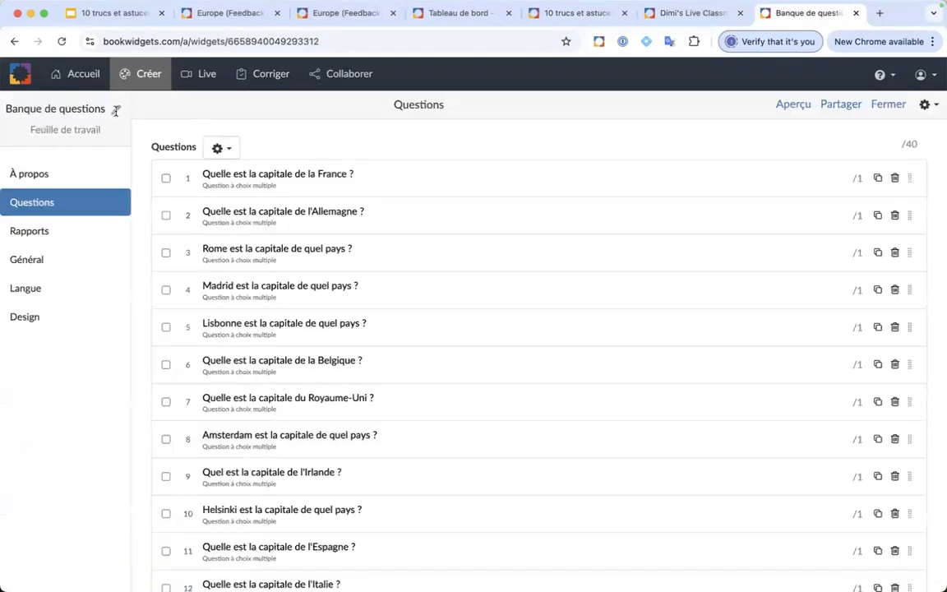
pyautogui.click(116, 110)
pyautogui.write('Unio')
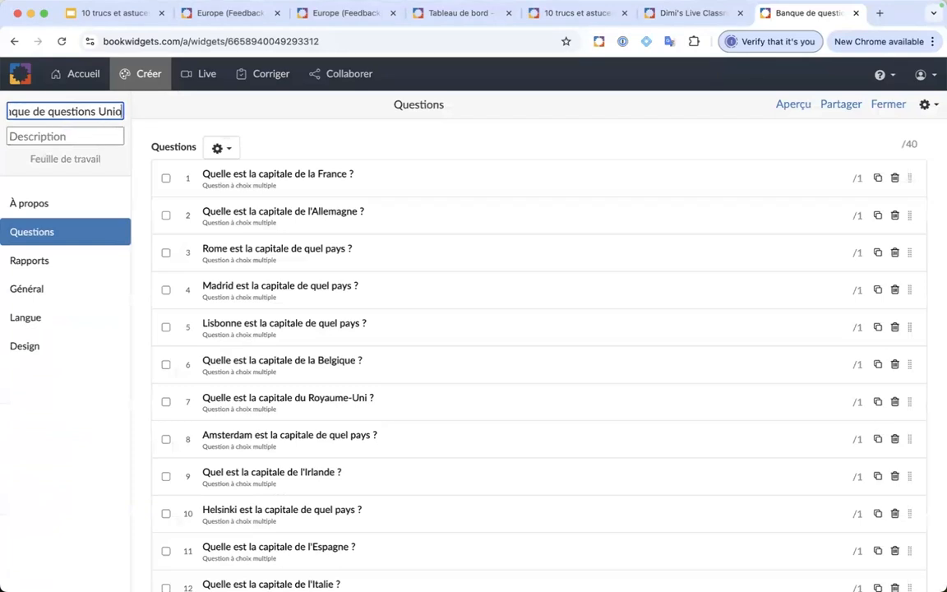
pyautogui.write('n européenne')
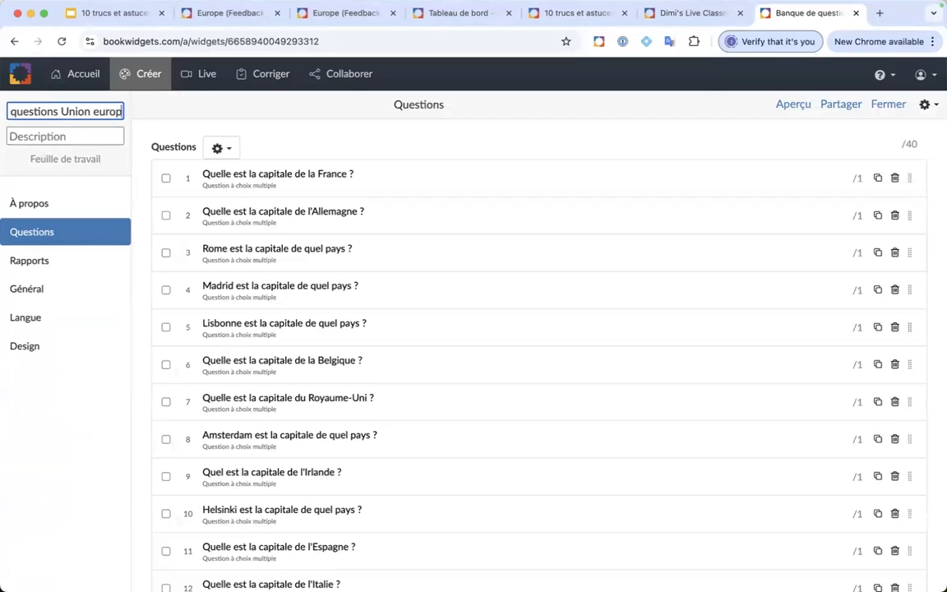
pyautogui.click(140, 359)
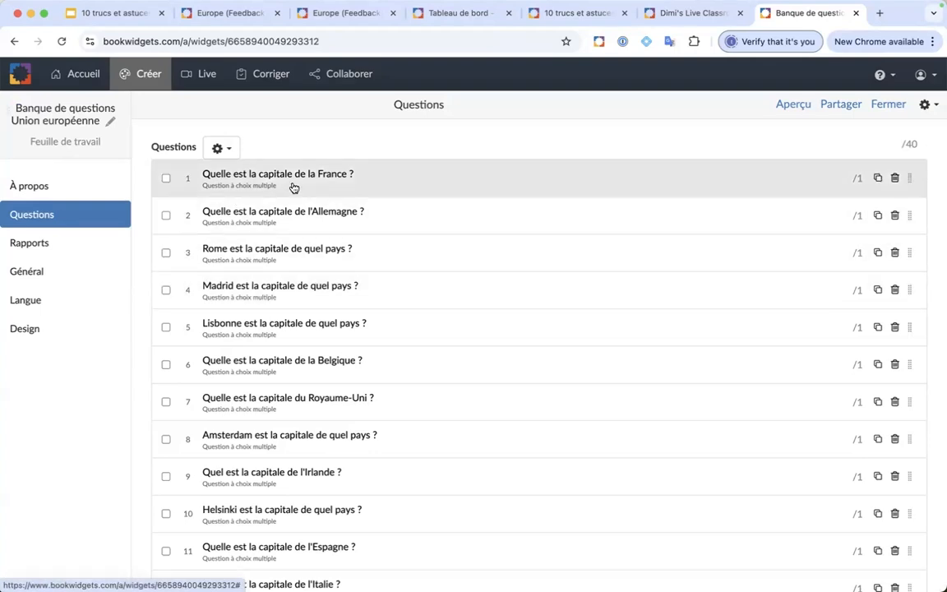
# Look through the full list of questions in the question bank and close the widget
pyautogui.scroll(-10, 294, 188)
pyautogui.scroll(-10, 294, 188)
pyautogui.scroll(-5, 293, 188)
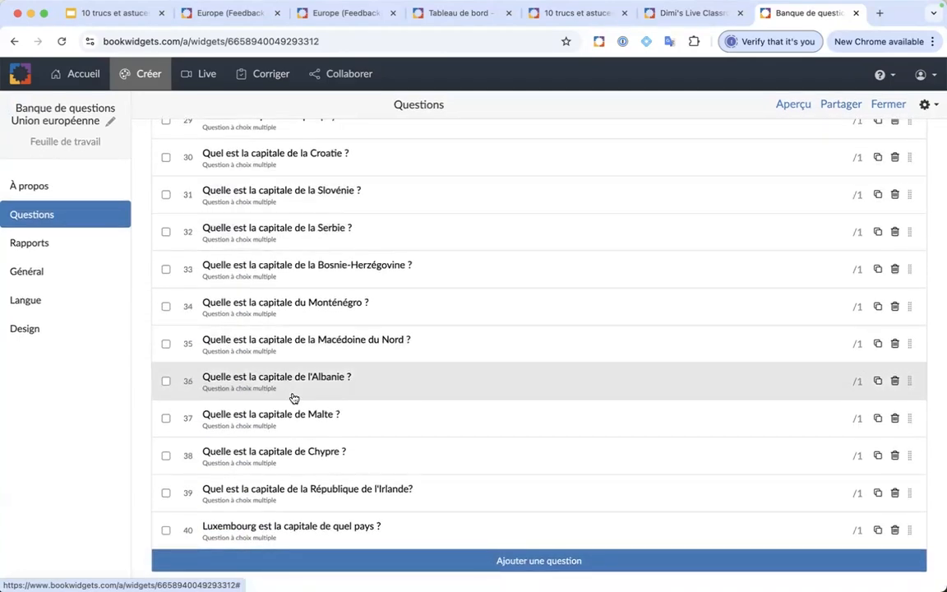
pyautogui.scroll(5, 293, 397)
pyautogui.scroll(13, 293, 397)
pyautogui.scroll(10, 294, 398)
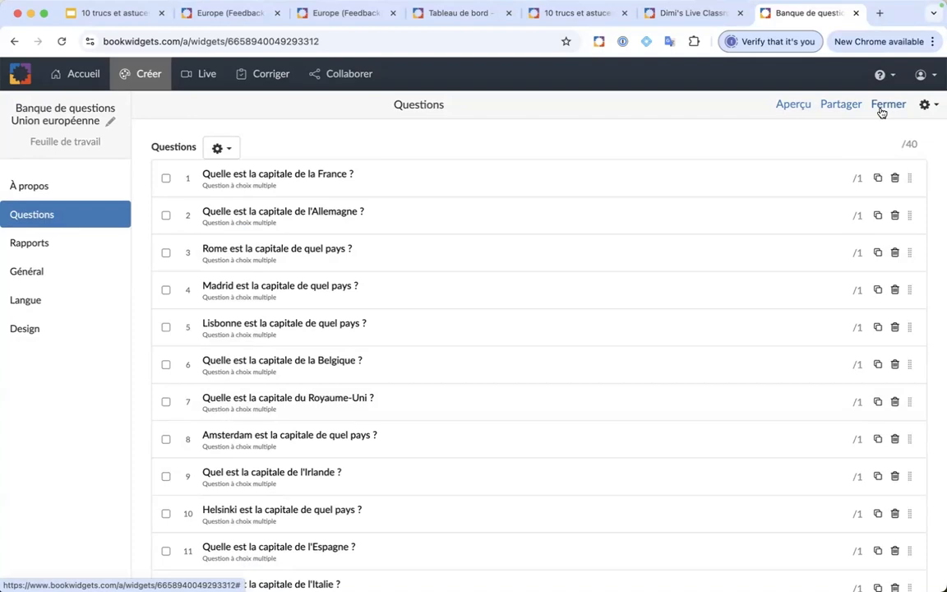
pyautogui.scroll(-9, 211, 363)
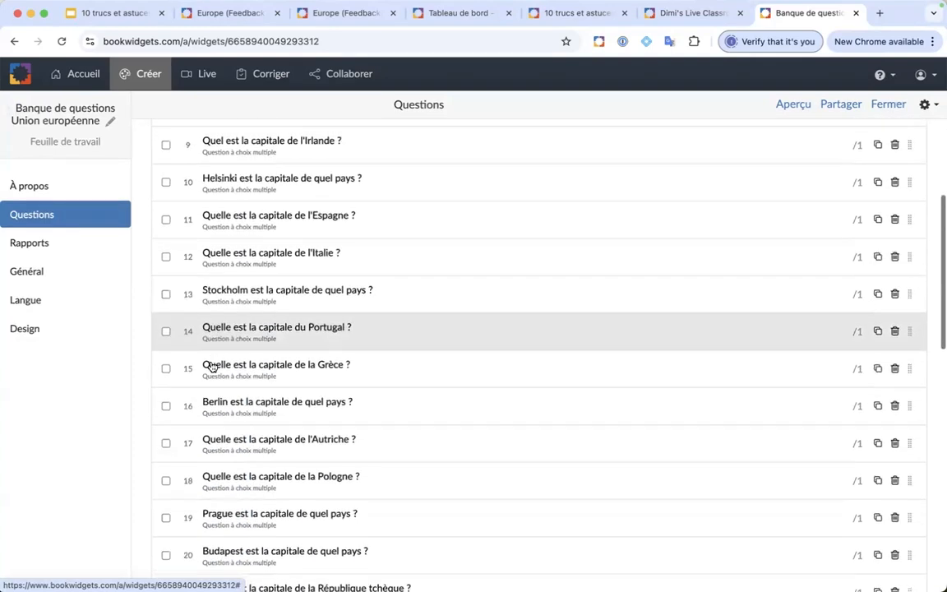
pyautogui.scroll(9, 211, 363)
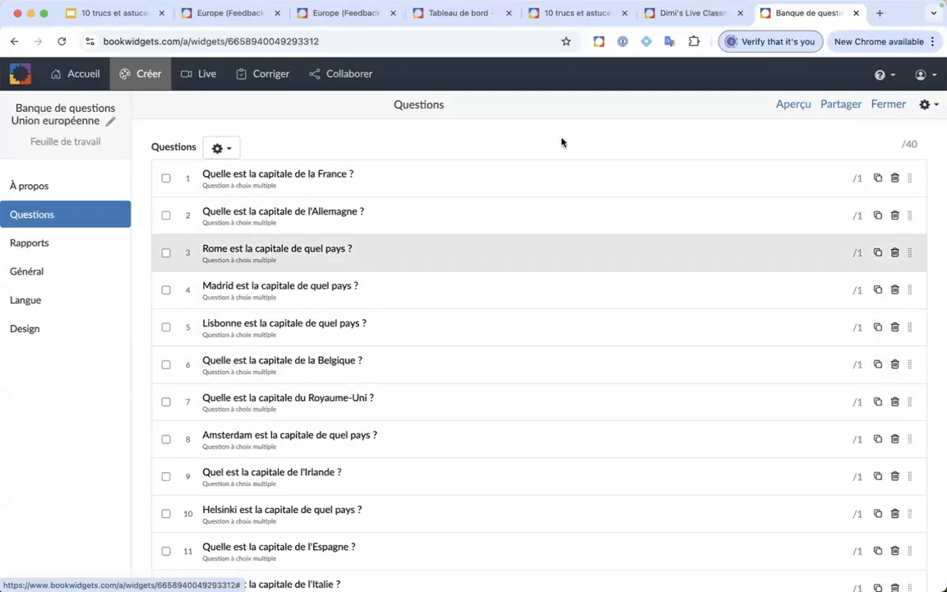
pyautogui.click(886, 104)
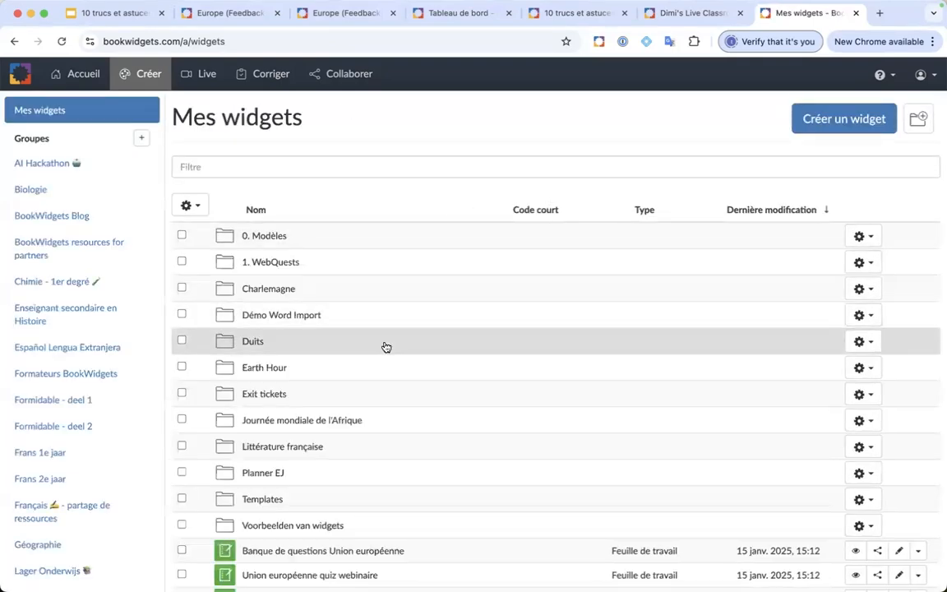
# Look over the Mes widgets list and the widget types offered for a new widget, without creating one
pyautogui.scroll(-2, 386, 347)
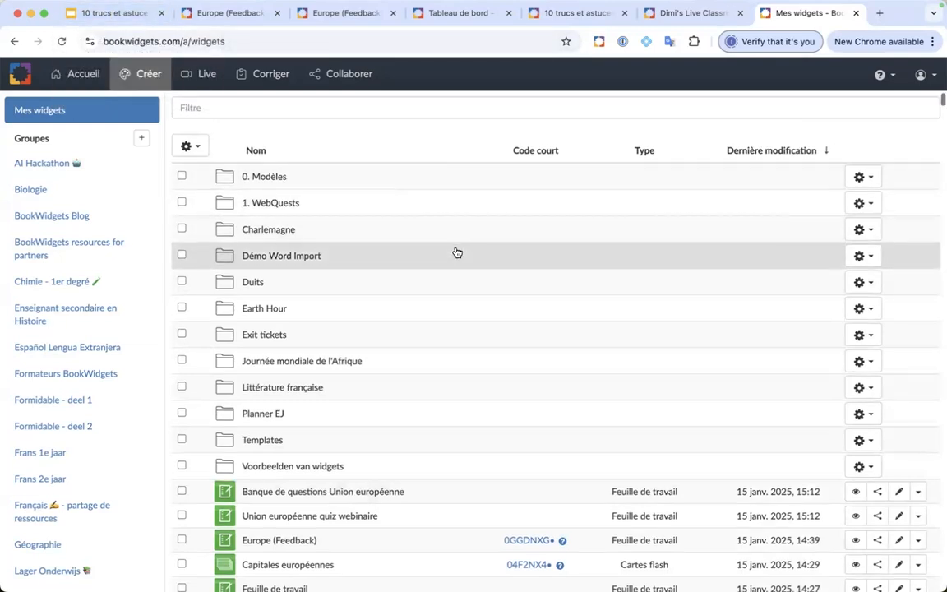
pyautogui.scroll(-2, 457, 252)
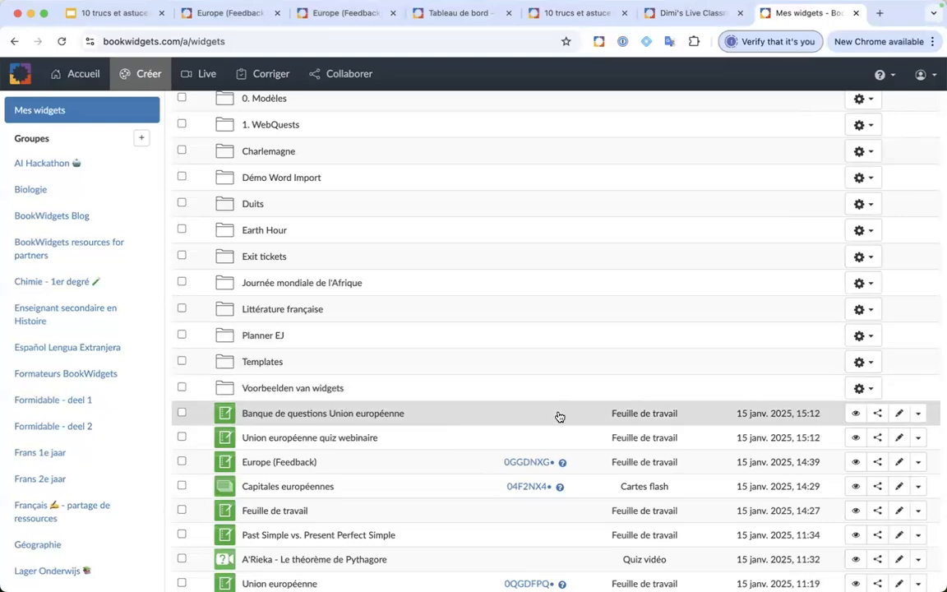
pyautogui.scroll(3, 428, 337)
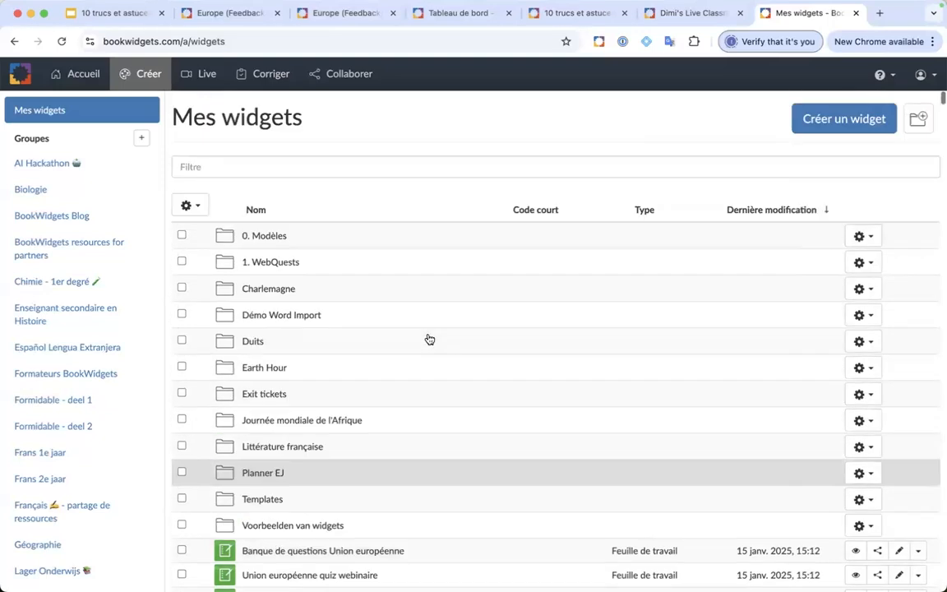
pyautogui.click(844, 118)
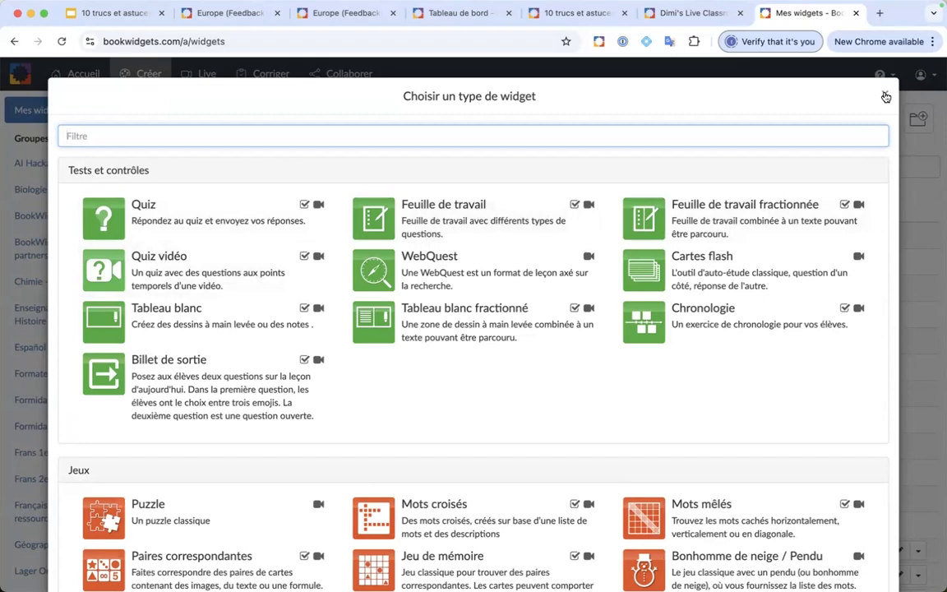
pyautogui.click(886, 97)
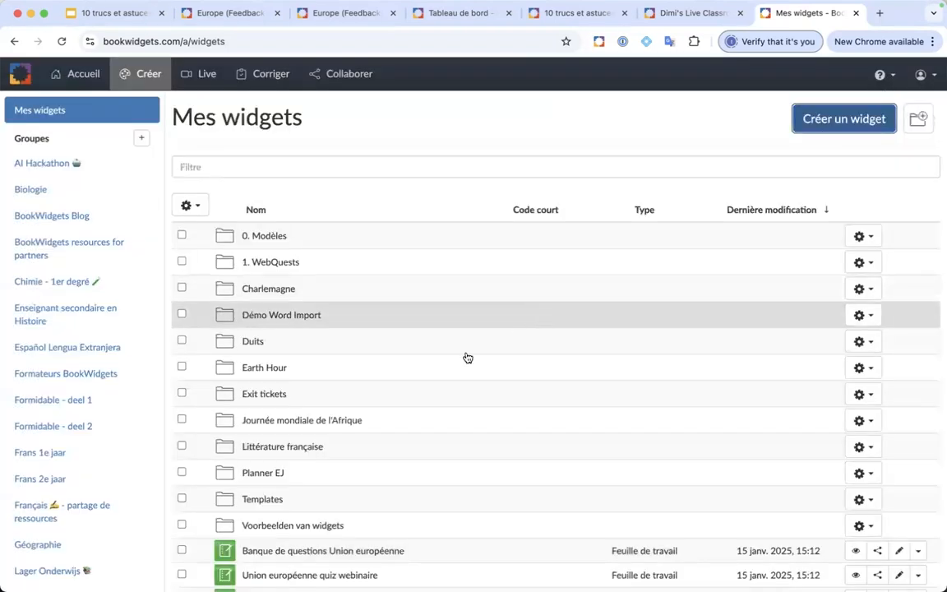
# Preview the "Capitales européennes" flashcards, flip the Suède card and move on to the following card
pyautogui.scroll(-2, 451, 363)
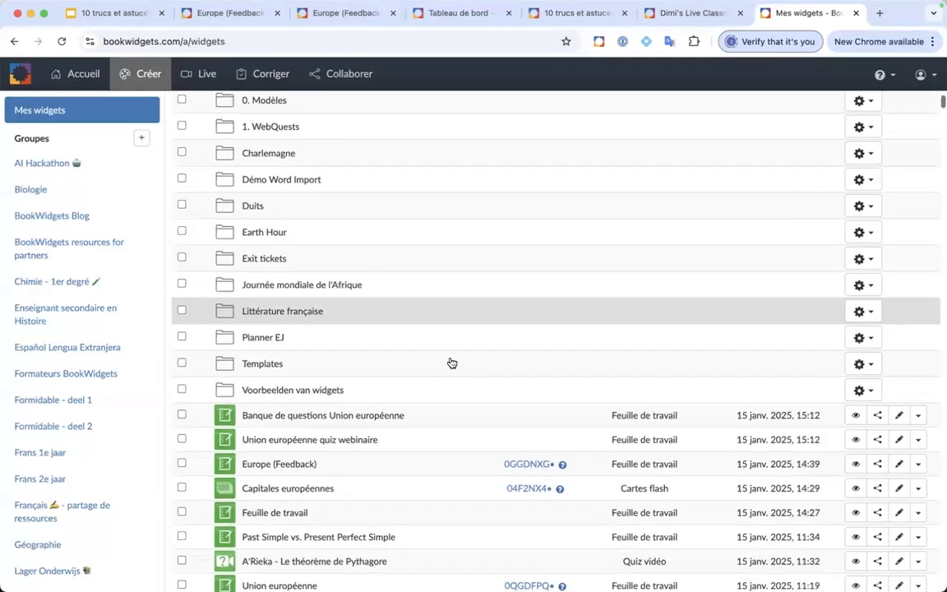
pyautogui.scroll(-1, 451, 362)
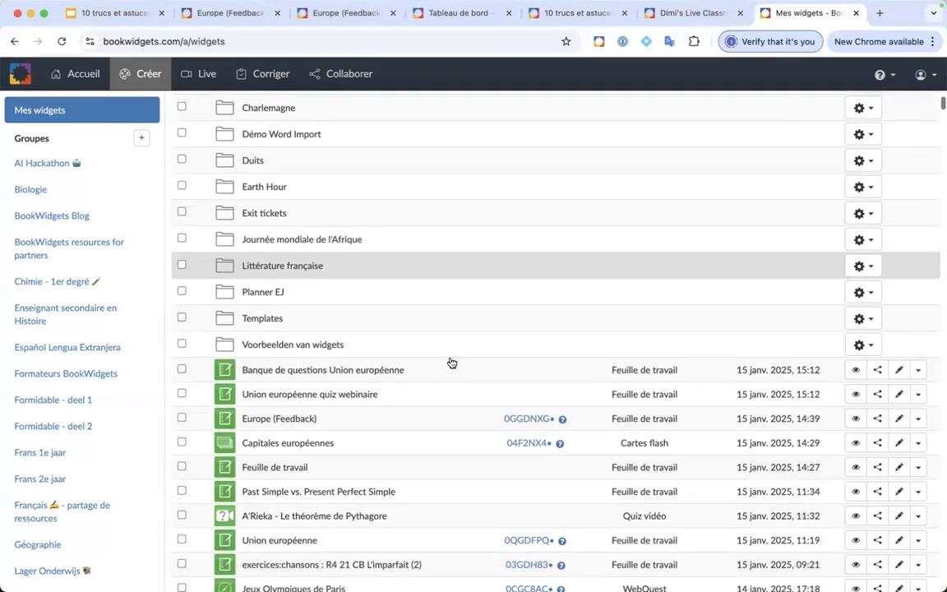
pyautogui.scroll(-1, 451, 362)
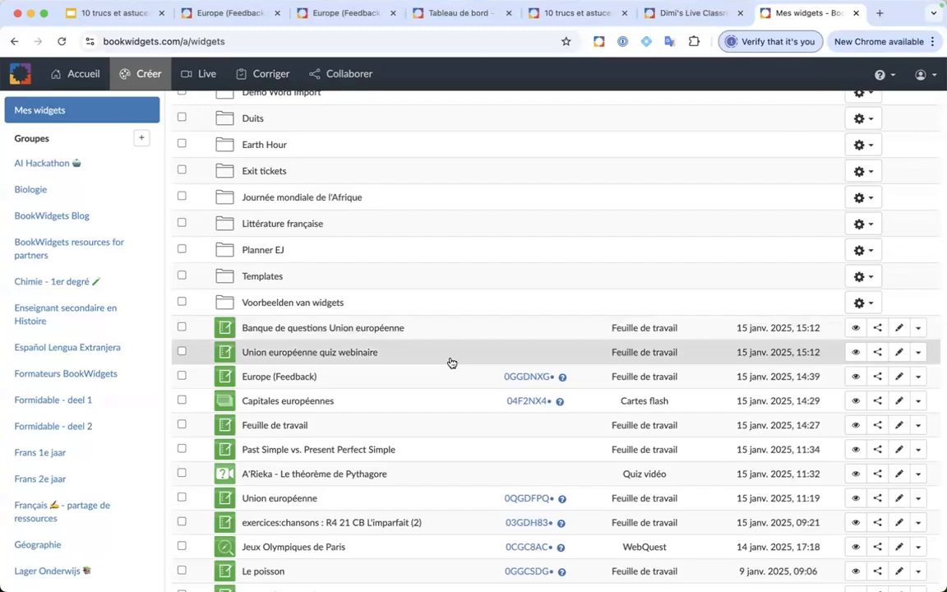
pyautogui.scroll(-2, 451, 363)
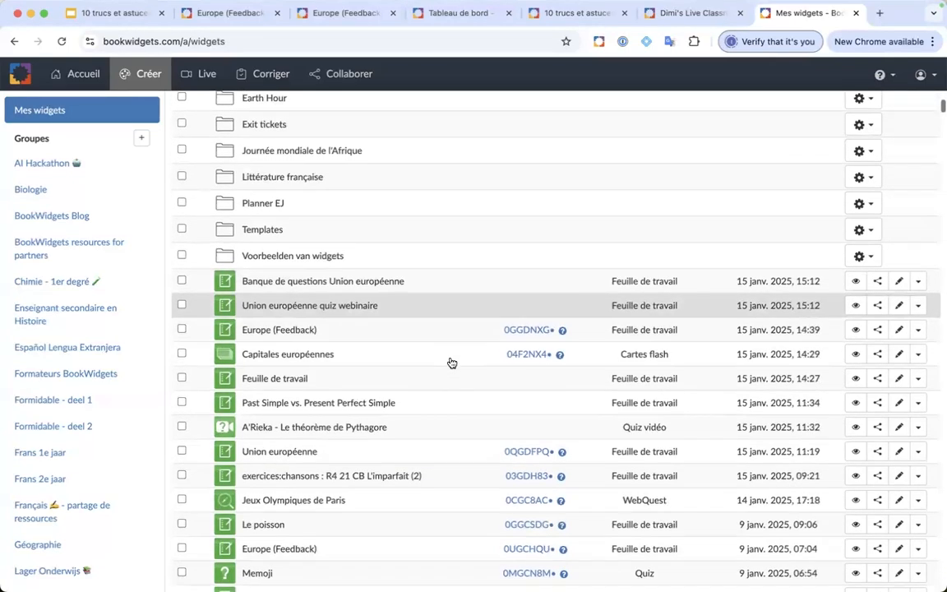
pyautogui.click(855, 355)
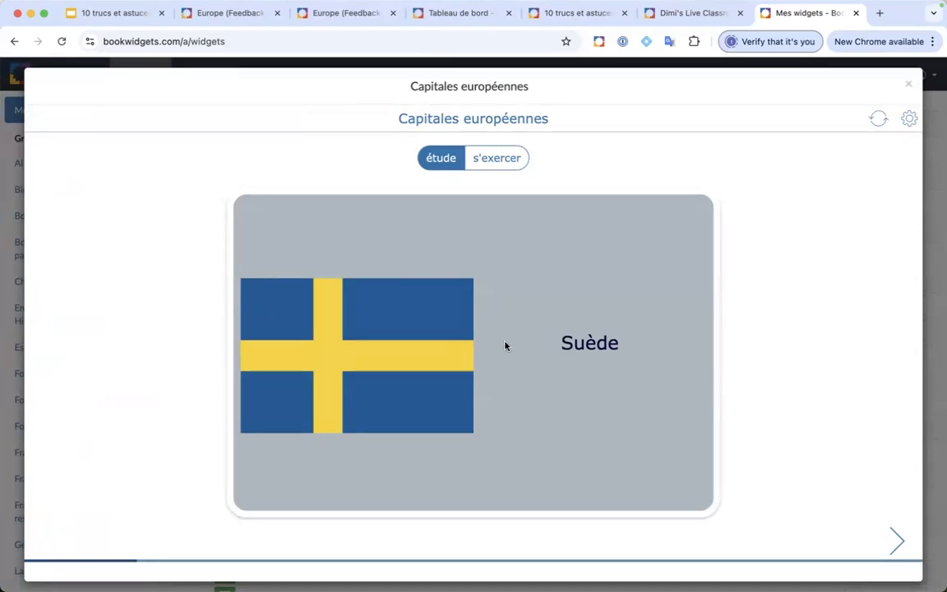
pyautogui.click(506, 350)
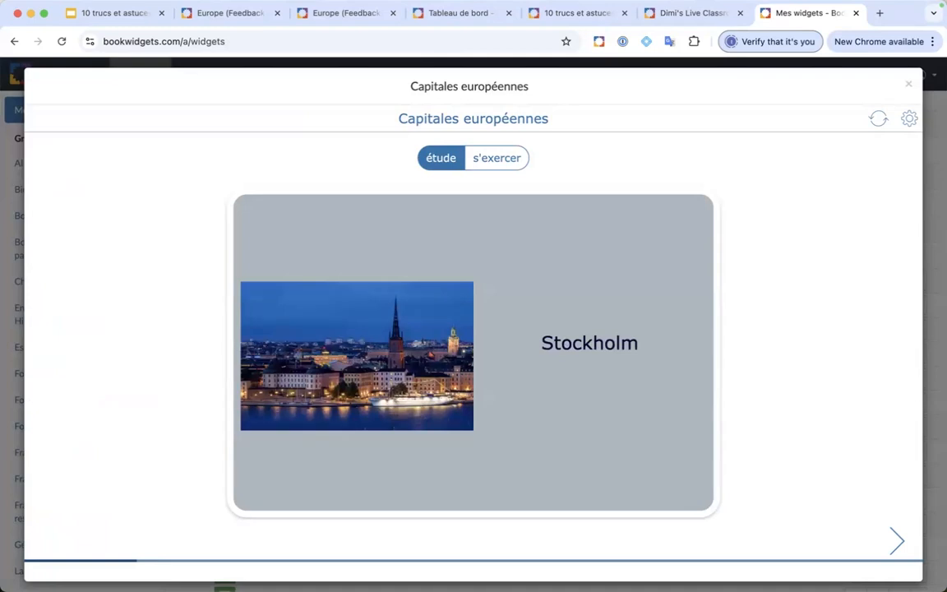
pyautogui.click(895, 539)
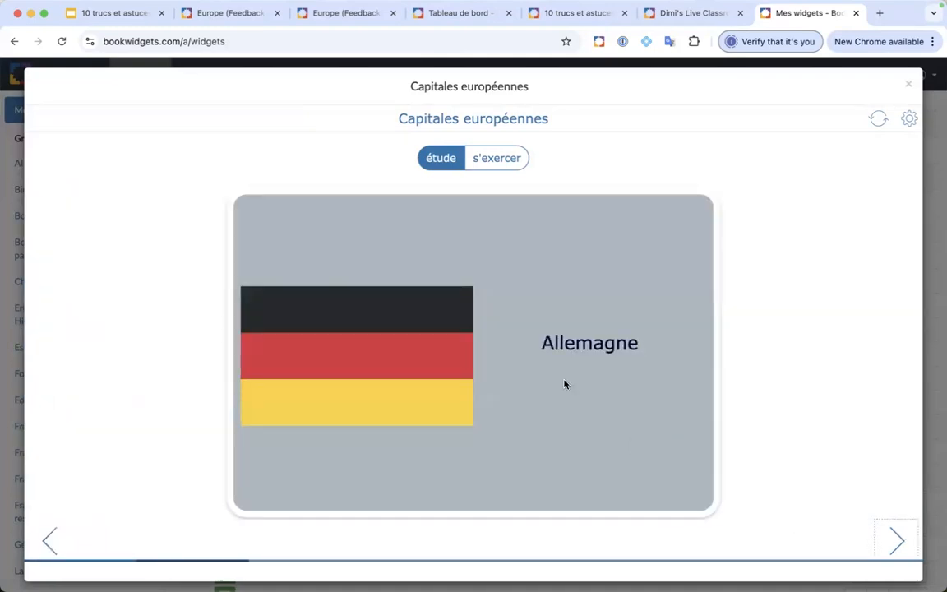
# Flip through the Allemagne, Belgique, Danemark and Pays-Bas flashcards in the preview and close it
pyautogui.click(526, 349)
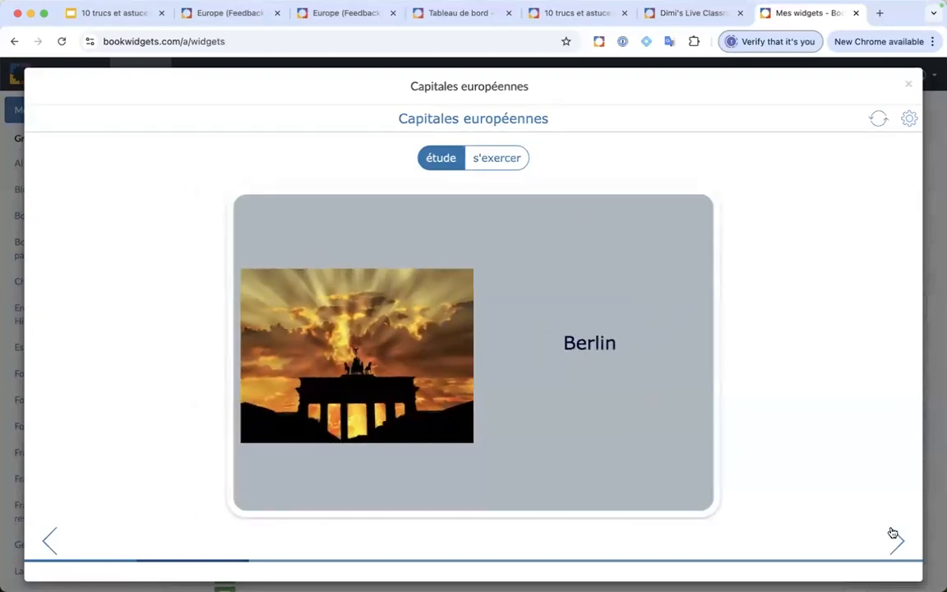
pyautogui.click(894, 537)
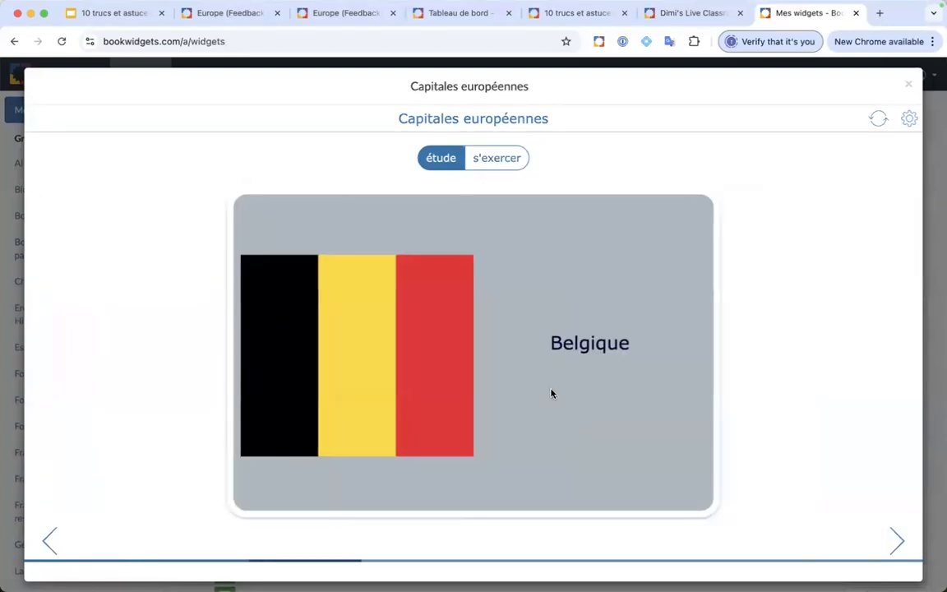
pyautogui.click(552, 393)
pyautogui.click(873, 540)
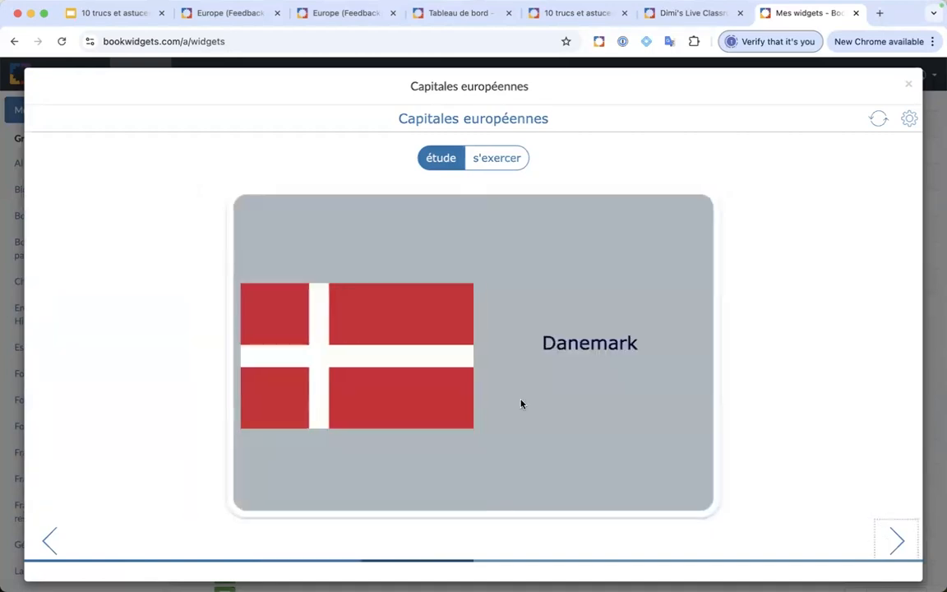
pyautogui.click(547, 392)
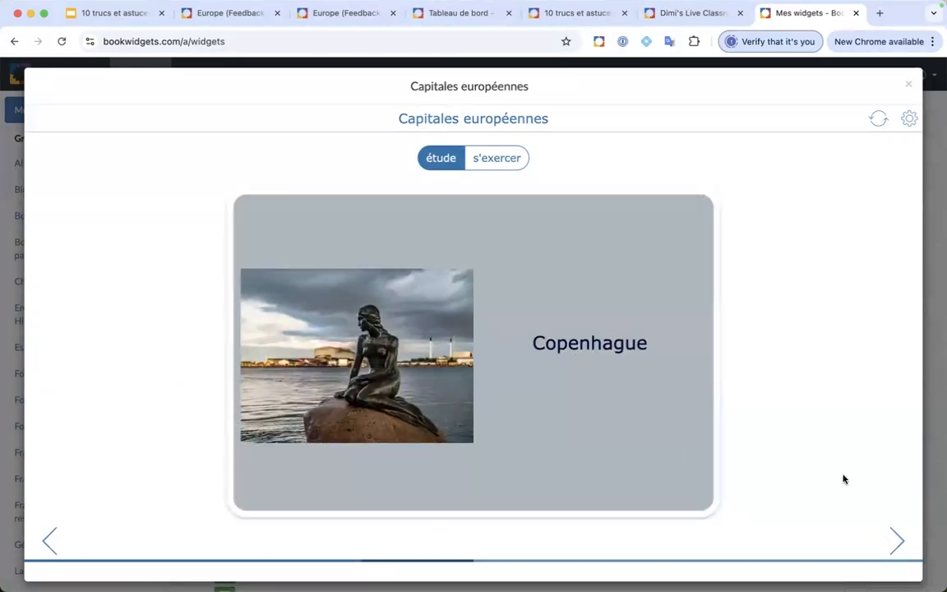
pyautogui.click(894, 539)
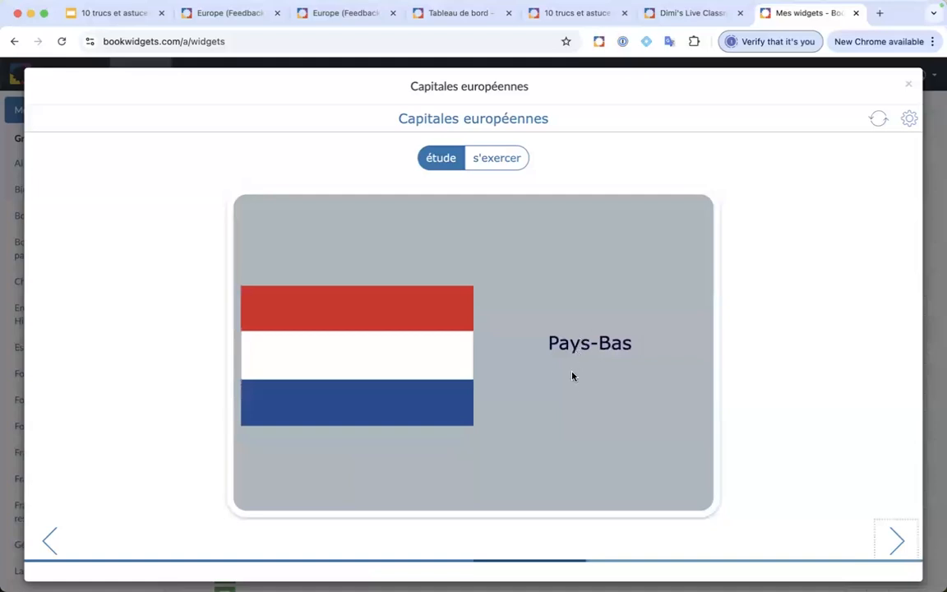
pyautogui.click(573, 376)
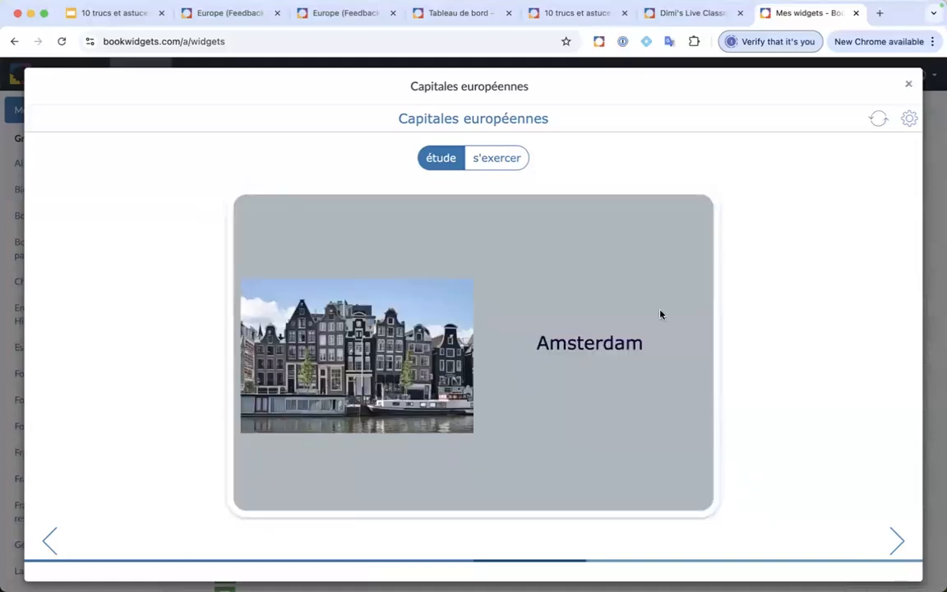
pyautogui.click(909, 87)
# Create a new crossword widget of the type "Mots croisés"
pyautogui.scroll(5, 783, 252)
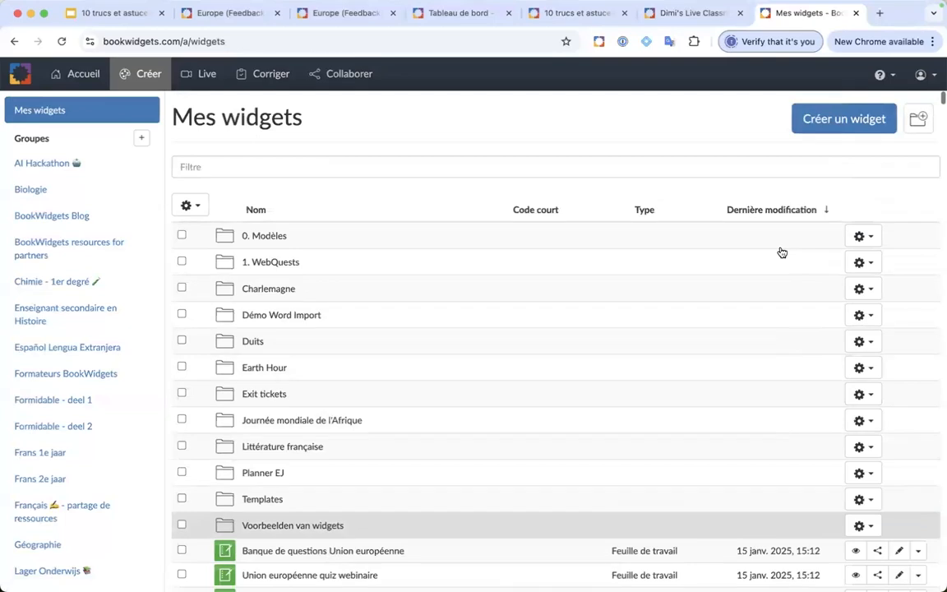
pyautogui.click(837, 122)
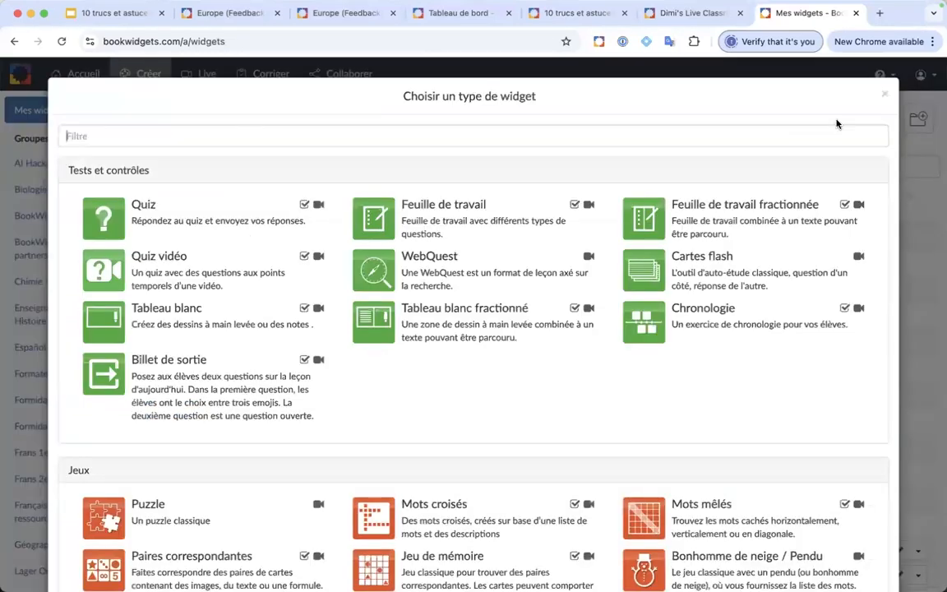
pyautogui.scroll(-3, 744, 194)
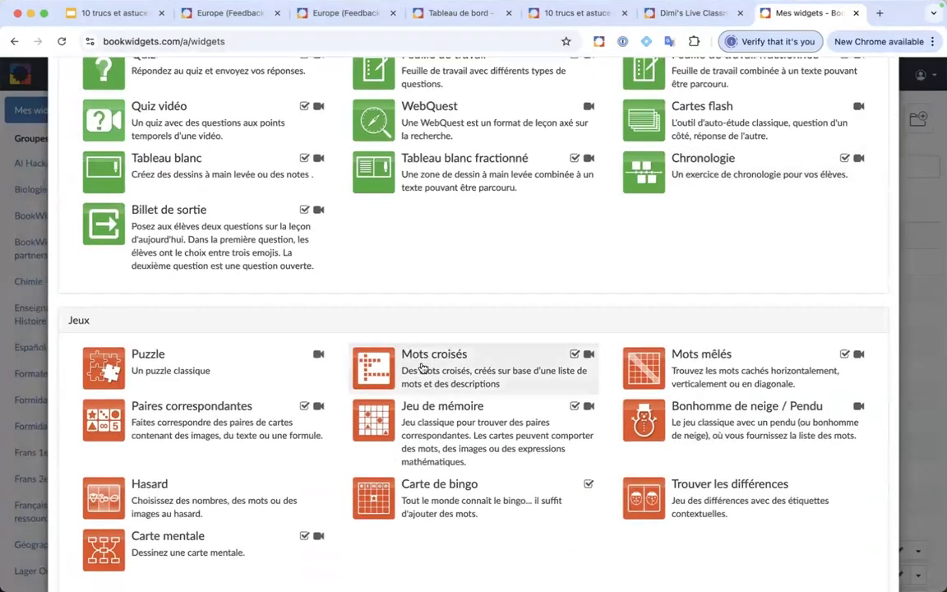
pyautogui.click(421, 366)
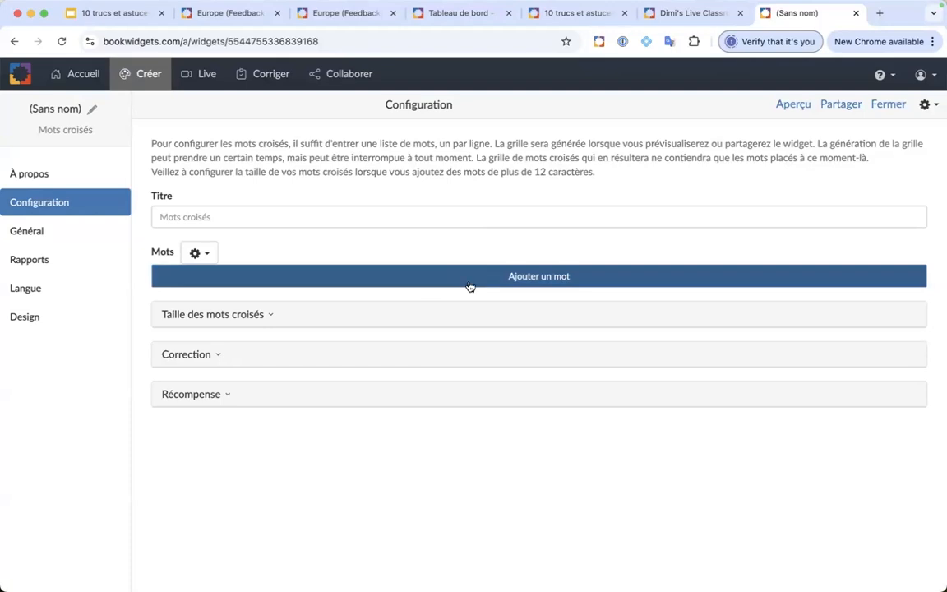
# Import all eight cards of the "Capitales européennes" flashcards into the crossword, taking words from "Verso" and descriptions from "Recto"
pyautogui.click(926, 107)
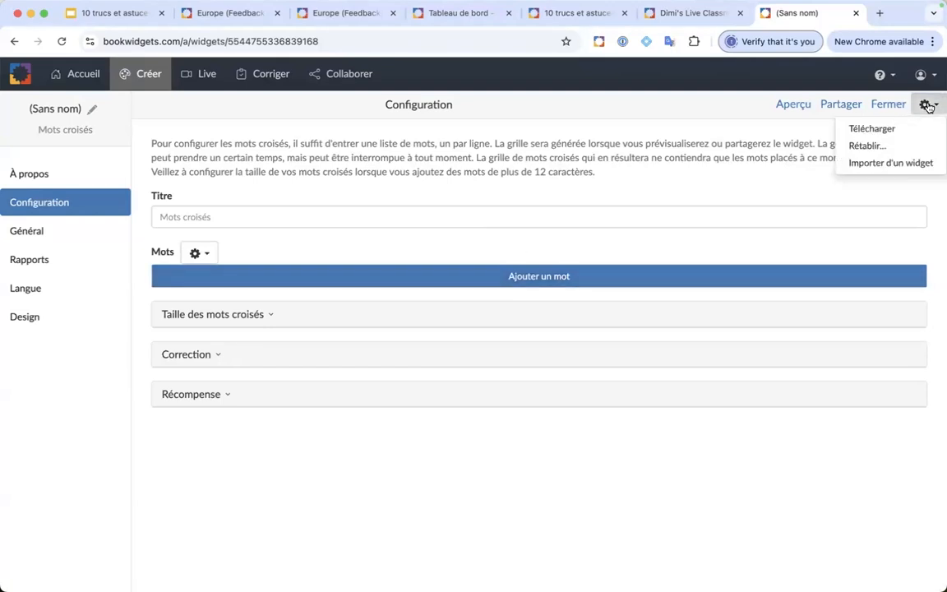
pyautogui.click(894, 166)
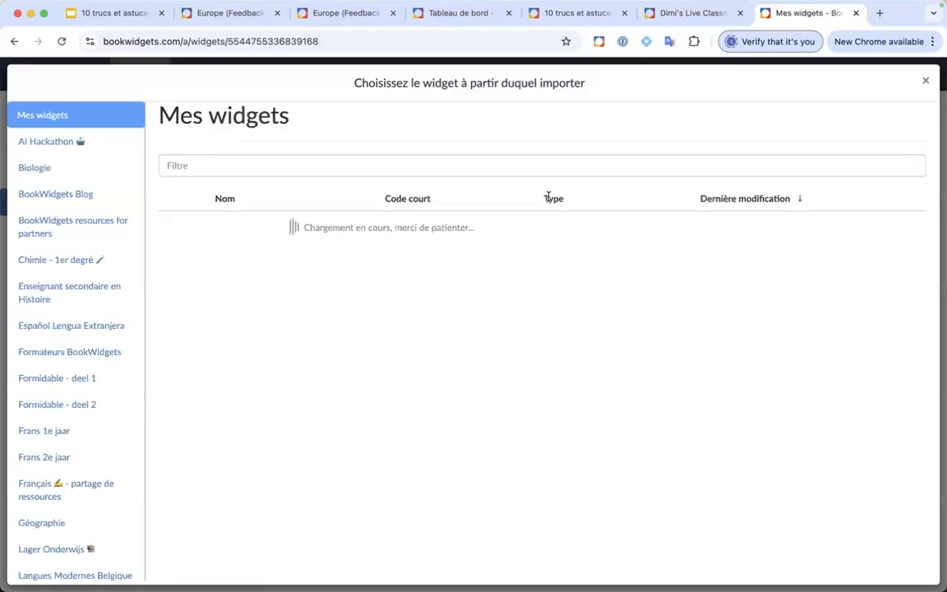
pyautogui.scroll(-3, 364, 333)
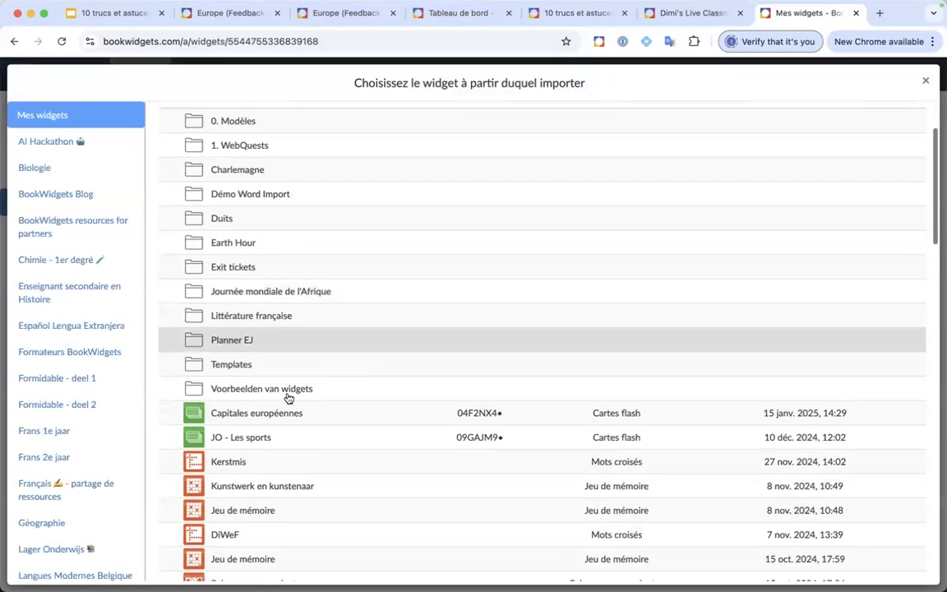
pyautogui.click(315, 415)
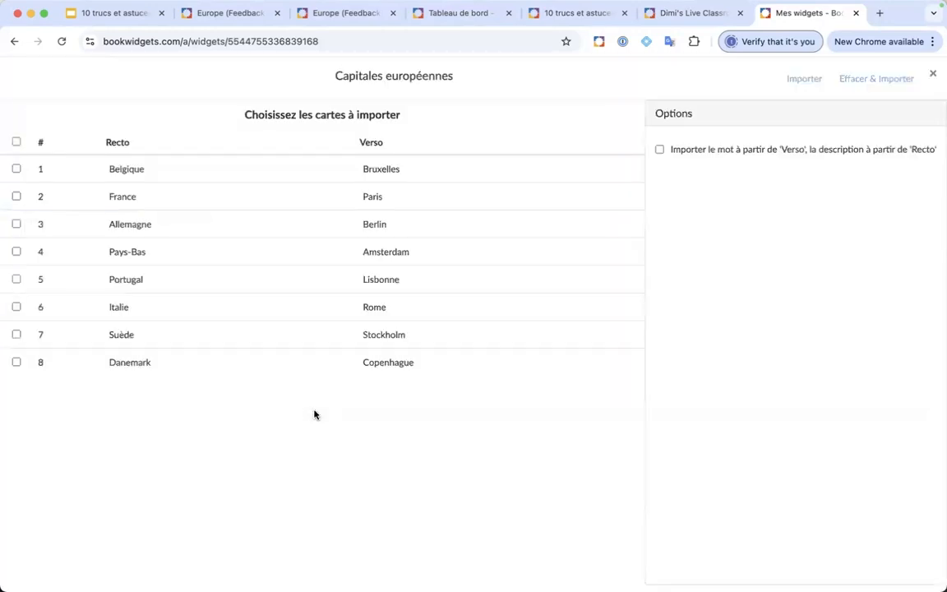
pyautogui.click(17, 143)
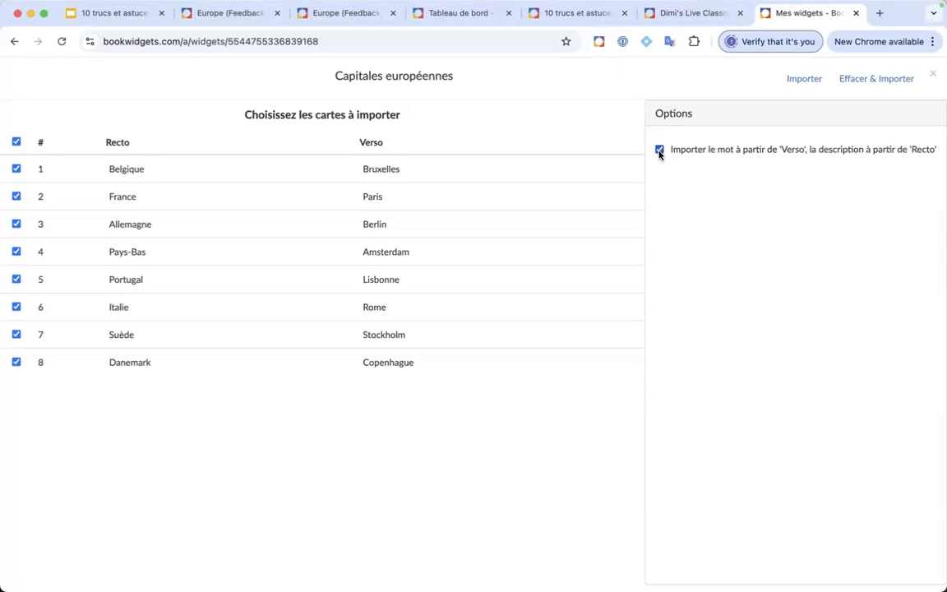
pyautogui.click(803, 80)
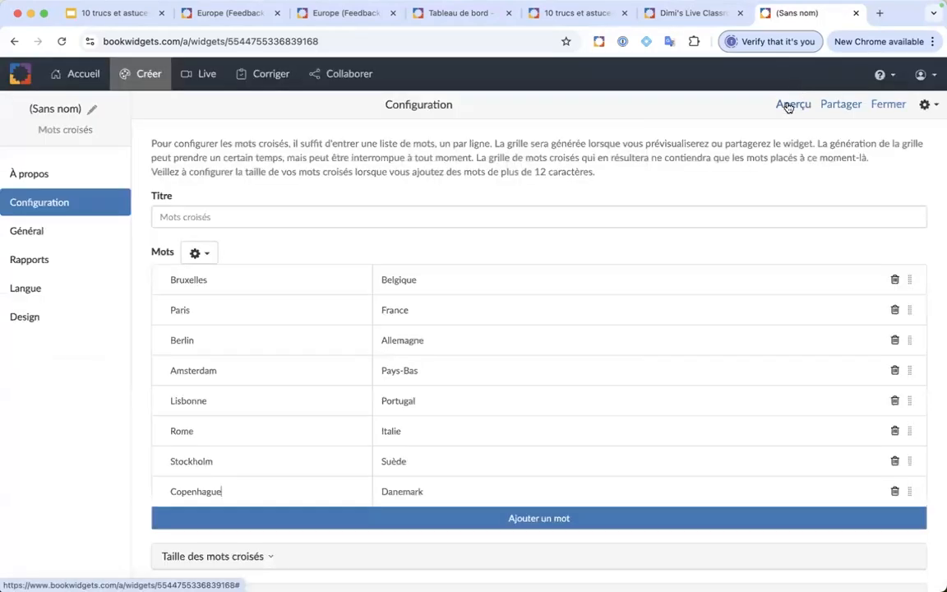
# Preview the crossword as a student, answer the Danemark clue with "Copenhague", and close the preview and the widget
pyautogui.click(790, 105)
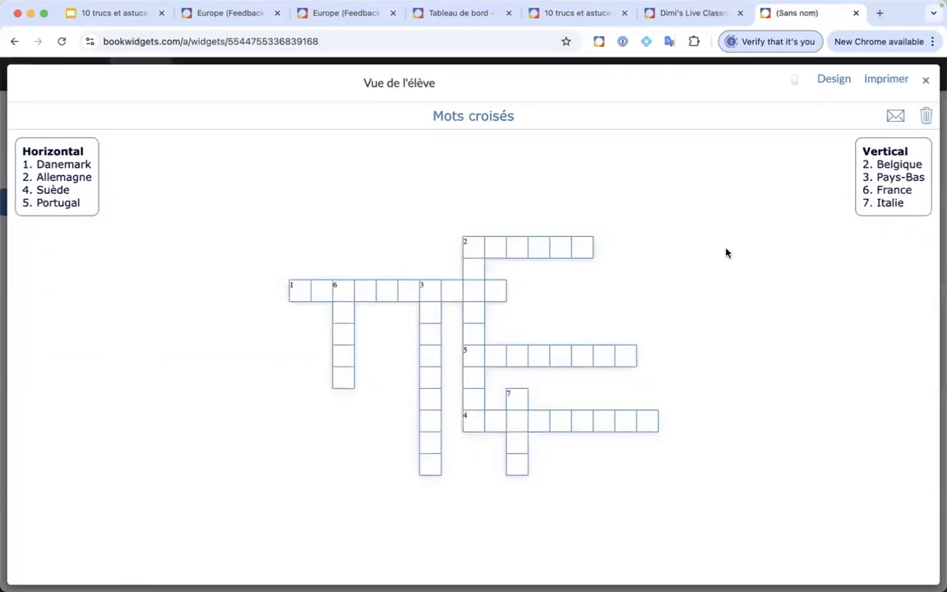
pyautogui.click(37, 164)
pyautogui.write('Copenhague')
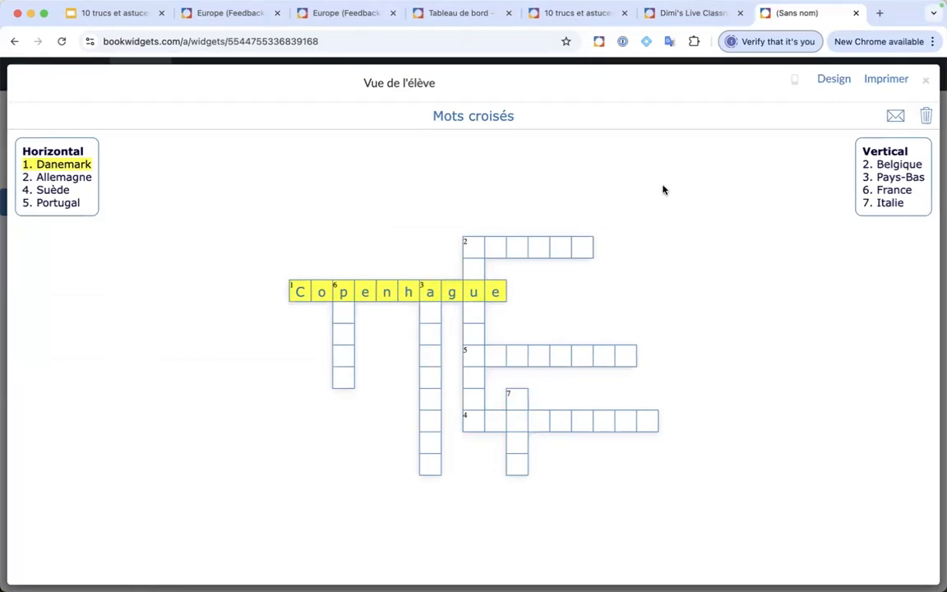
pyautogui.click(926, 83)
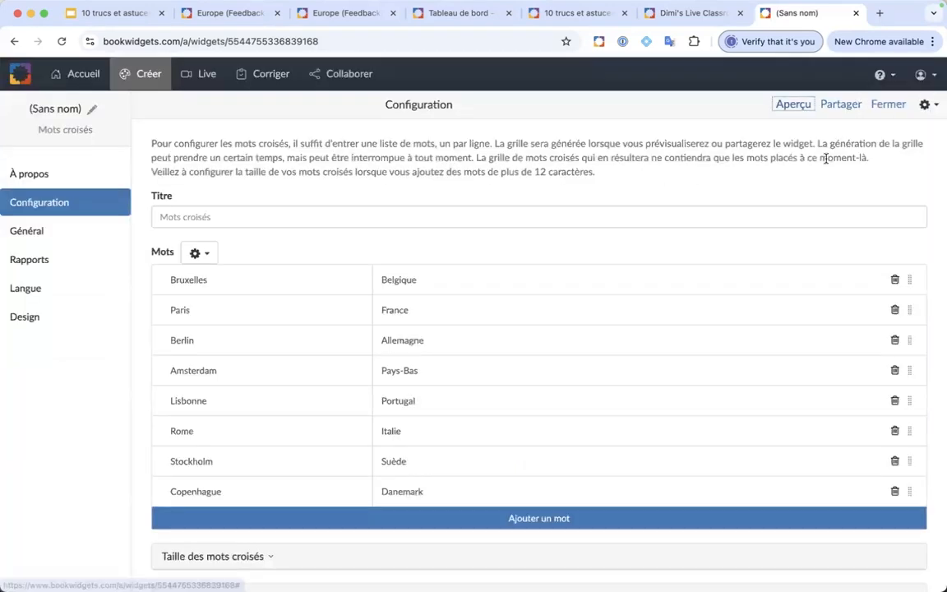
pyautogui.click(885, 112)
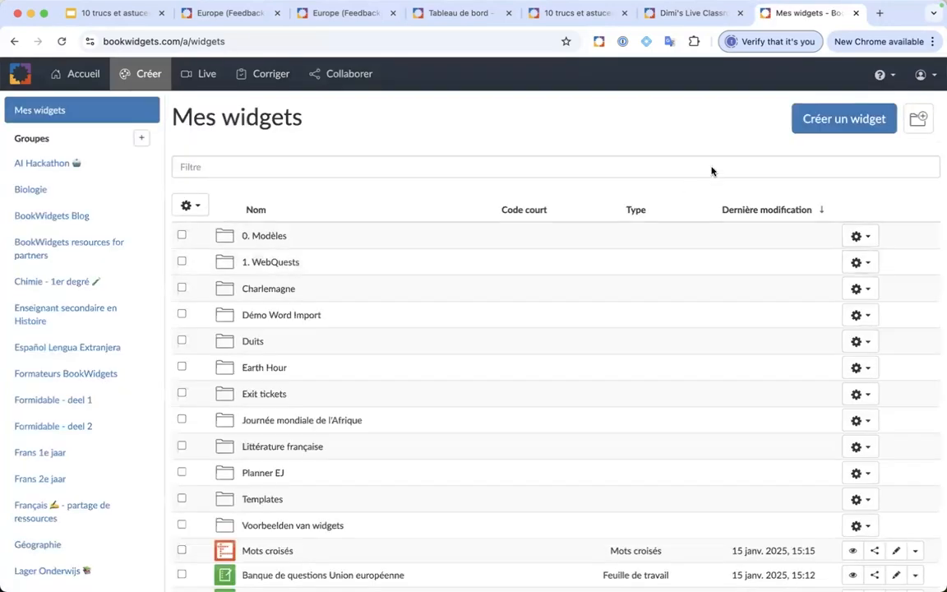
# Create a new "Jeu de mémoire" widget and display its options for downloading, restoring or importing from a widget
pyautogui.click(829, 125)
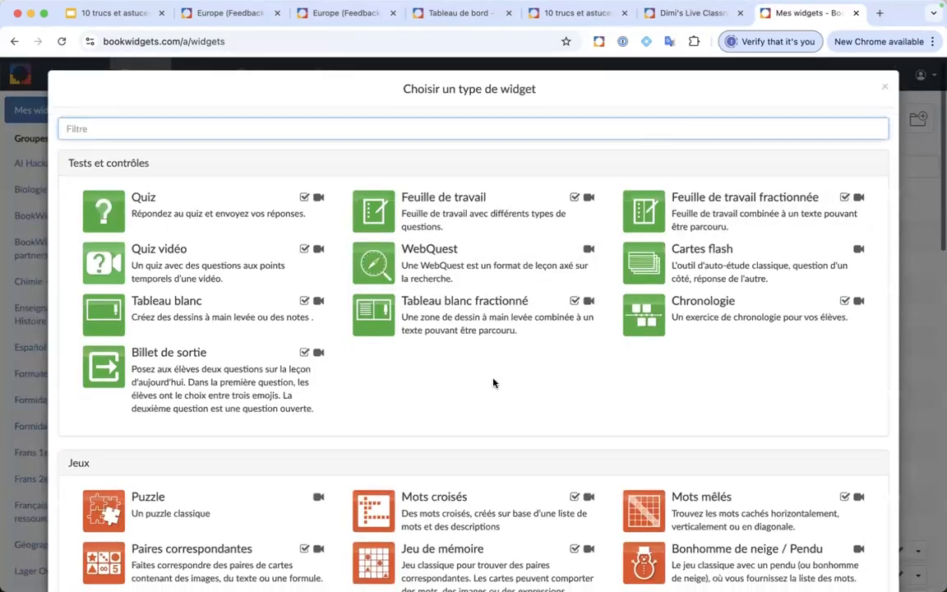
pyautogui.scroll(-3, 493, 382)
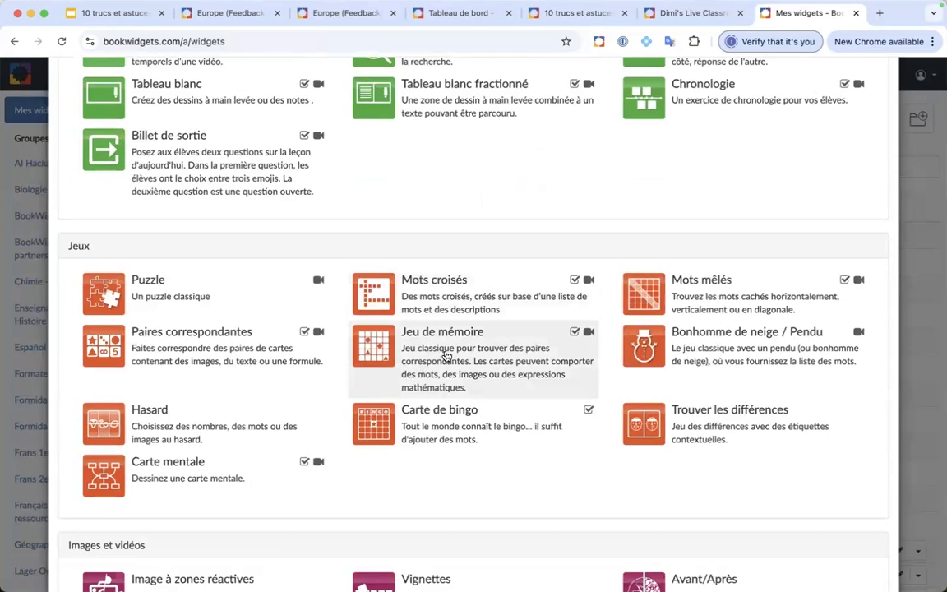
pyautogui.click(445, 355)
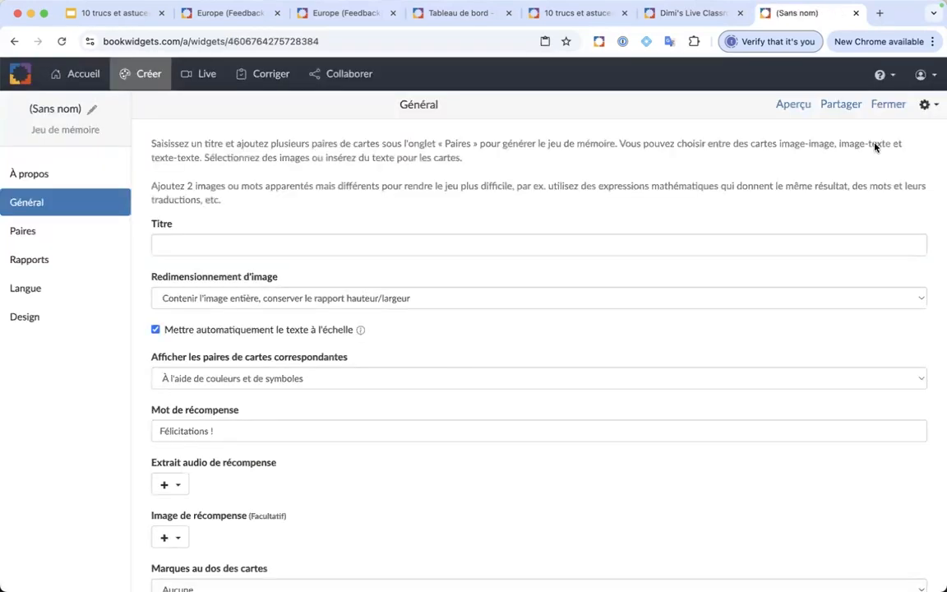
pyautogui.click(924, 104)
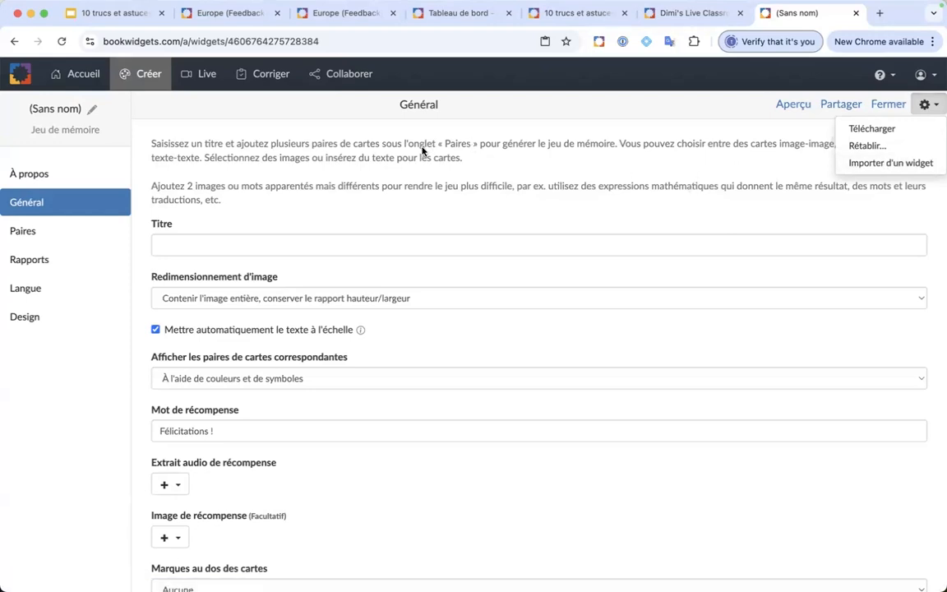
# Switch to the Google Slides presentation and start the slideshow at the "Astuce 2" slide
pyautogui.click(118, 22)
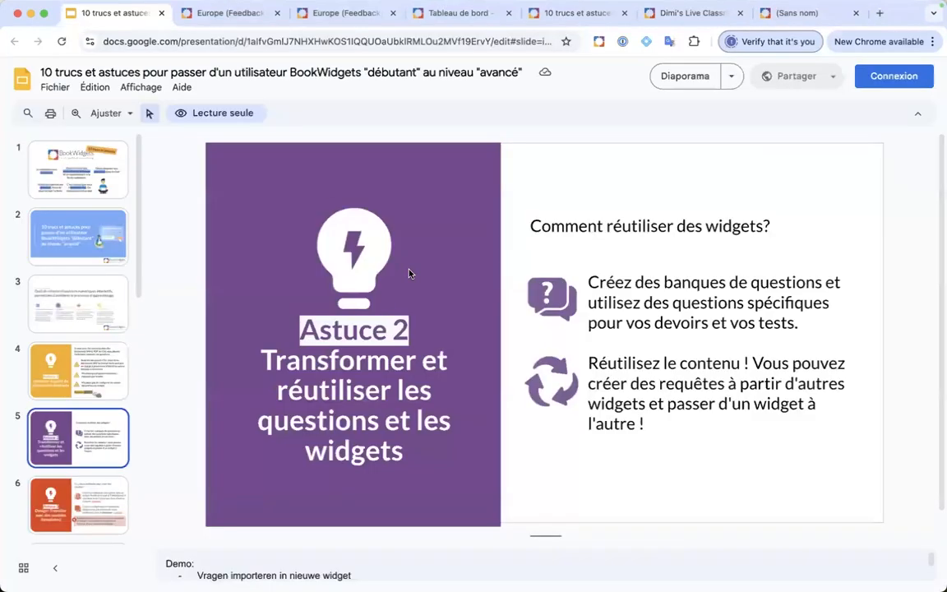
pyautogui.click(679, 78)
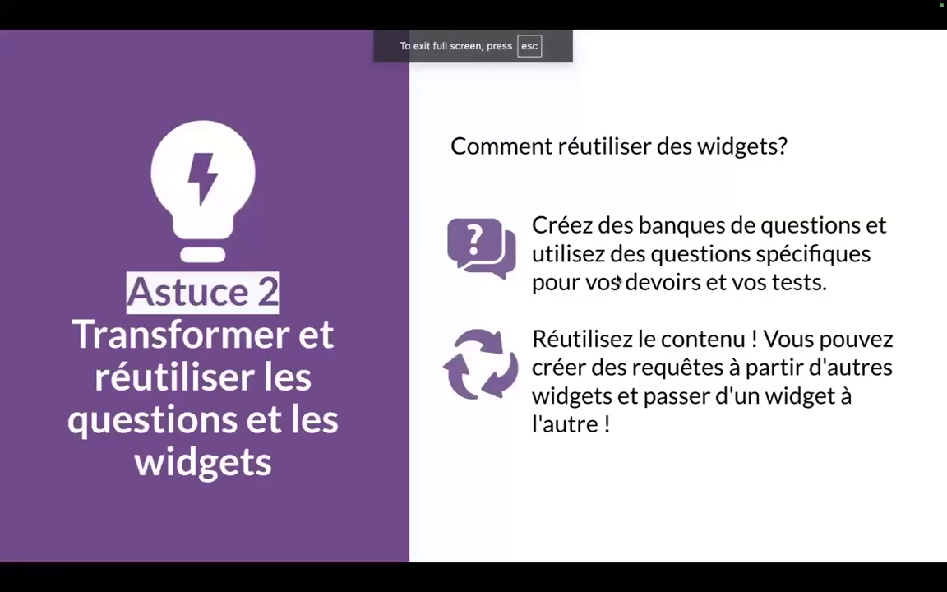
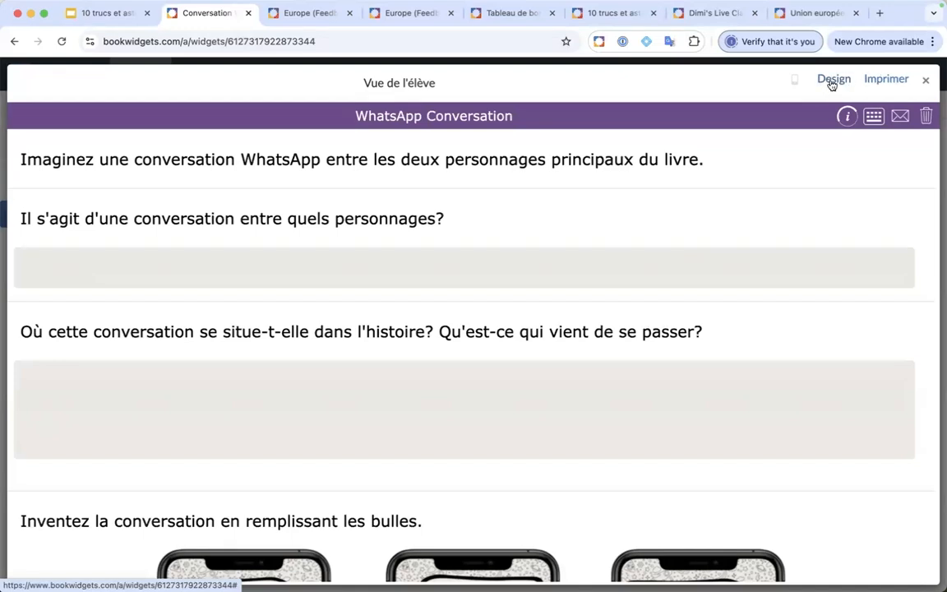
# Open the design settings in the "WhatsApp Conversation" preview and view the formatting options for "Question" and "Zone d'édition"
pyautogui.click(832, 80)
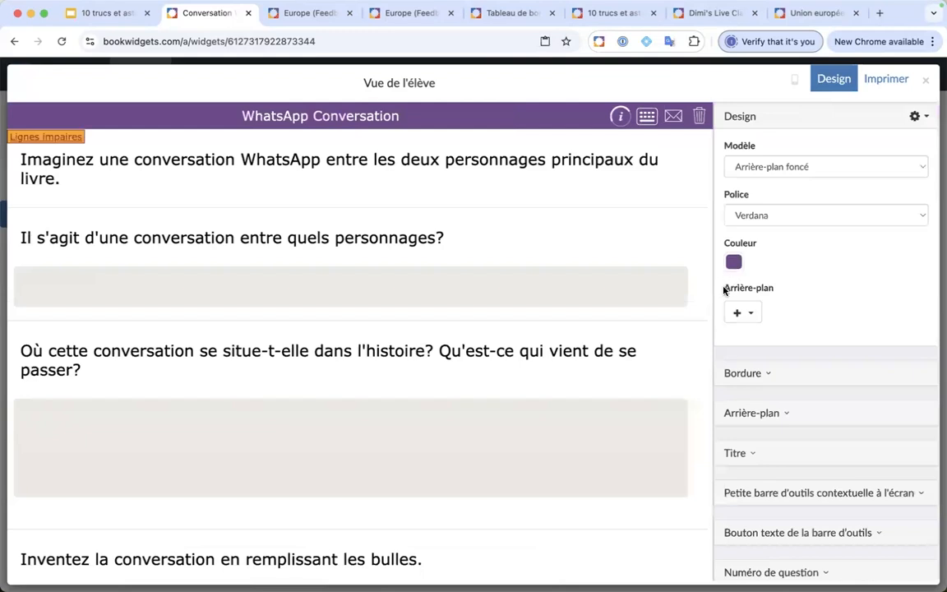
pyautogui.click(56, 352)
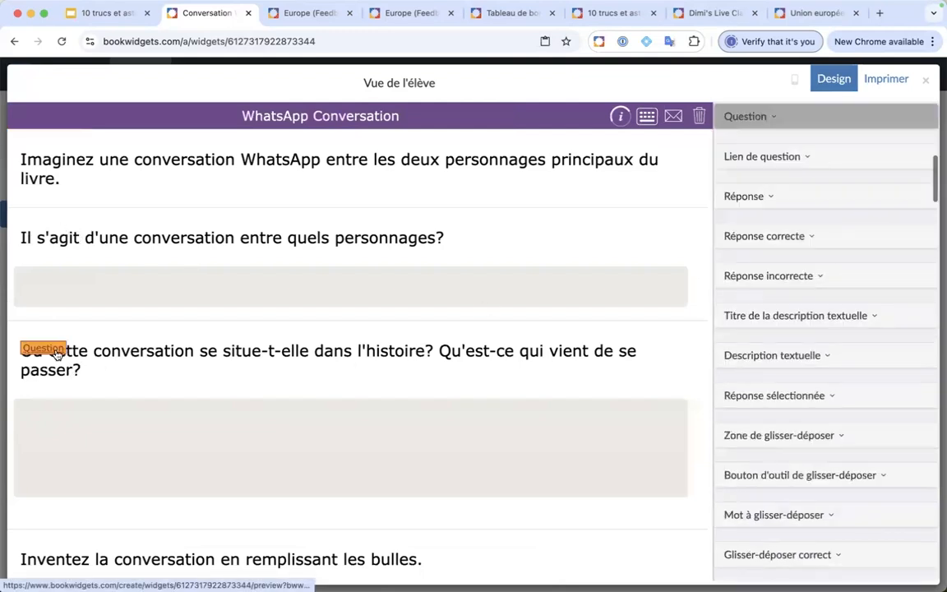
pyautogui.click(766, 121)
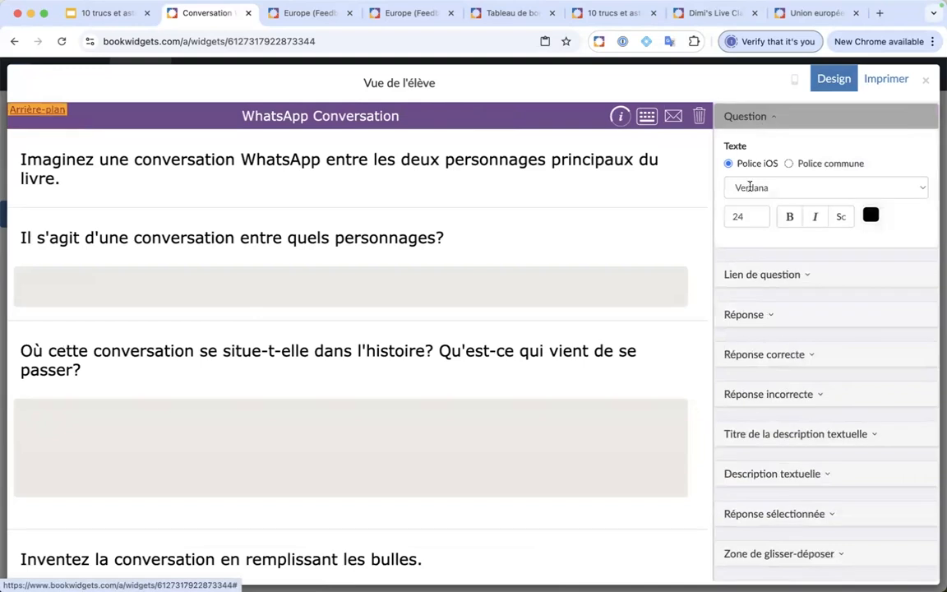
pyautogui.click(37, 413)
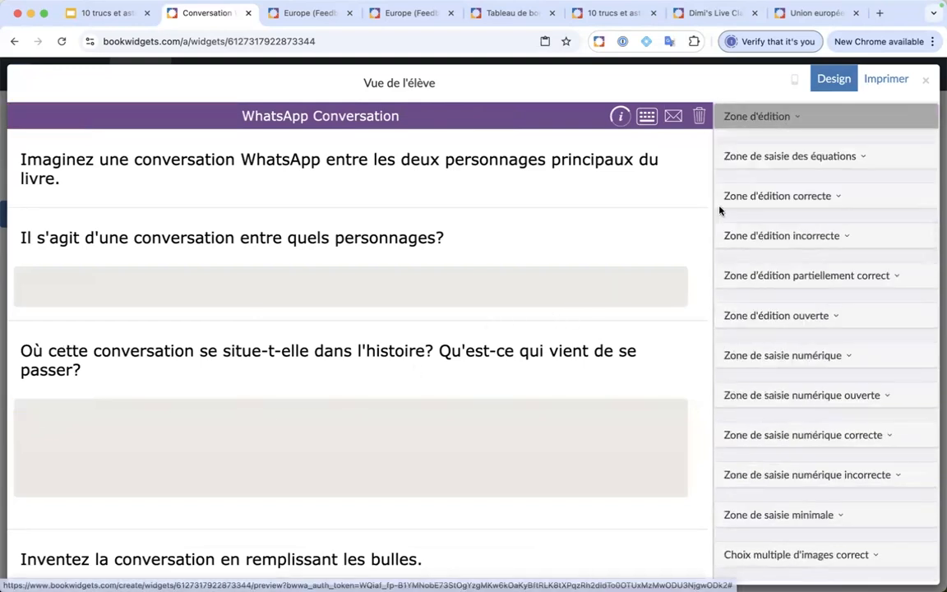
pyautogui.click(796, 118)
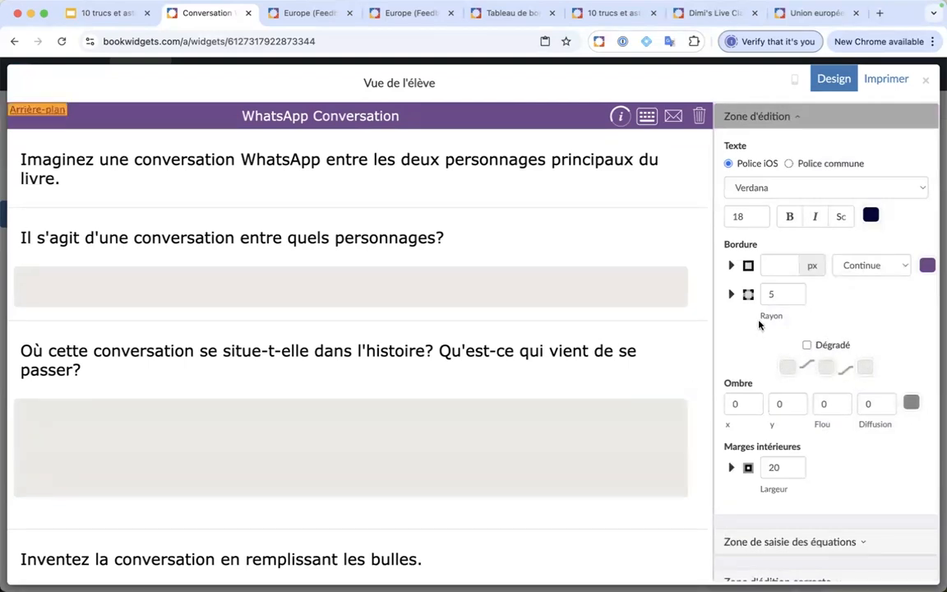
# Collapse the "Zone d'édition" and "Question" design settings
pyautogui.scroll(2, 801, 197)
pyautogui.click(798, 184)
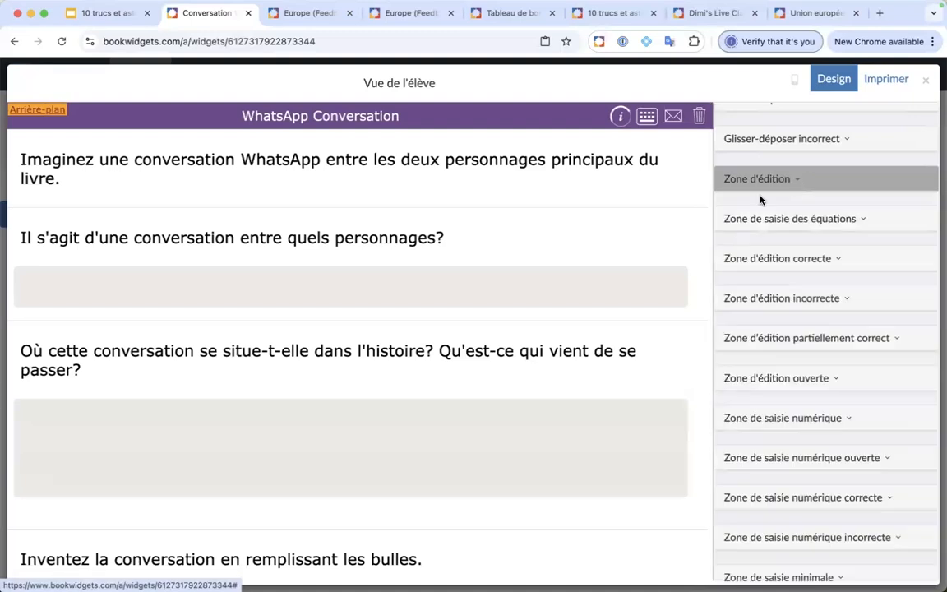
pyautogui.scroll(10, 730, 254)
pyautogui.scroll(4, 740, 263)
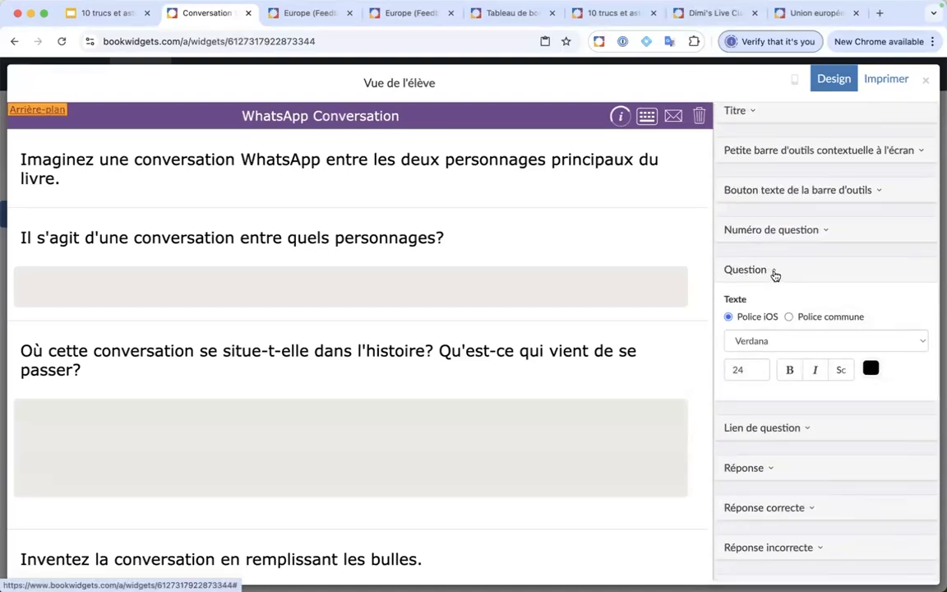
pyautogui.click(774, 273)
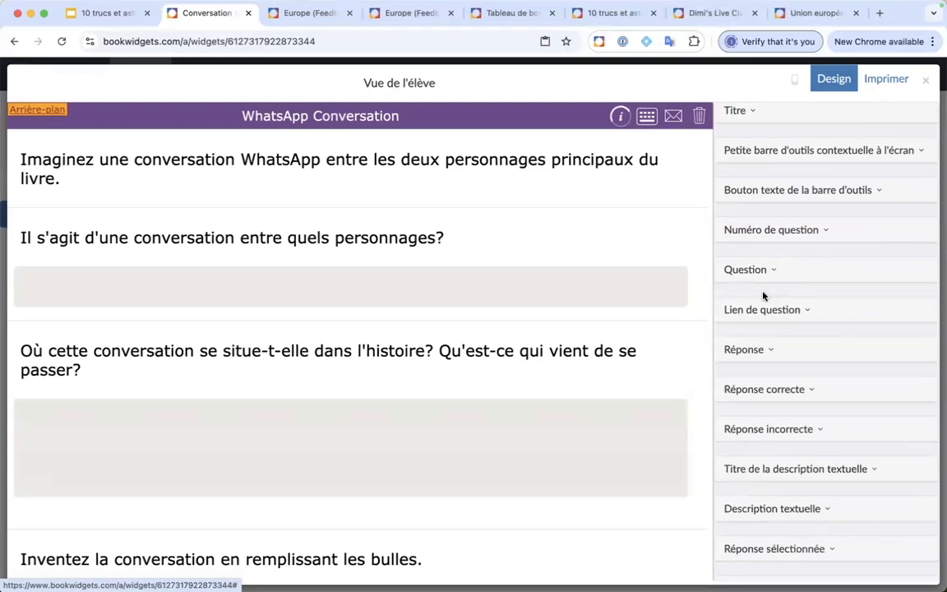
# Export the "WhatsApp Conversation" widget's design as a file and close the student preview
pyautogui.scroll(10, 740, 296)
pyautogui.scroll(1, 764, 297)
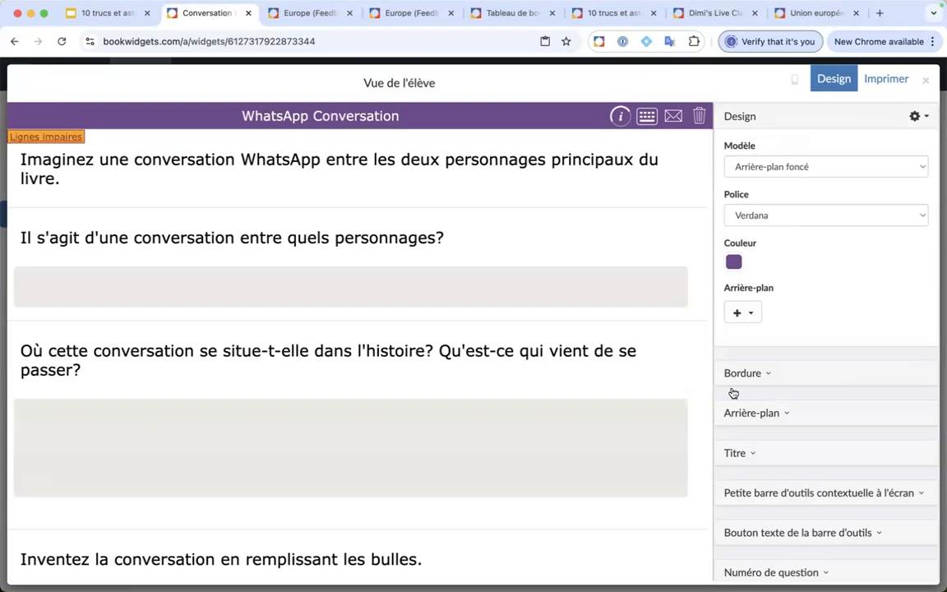
pyautogui.scroll(-9, 732, 393)
pyautogui.scroll(8, 731, 401)
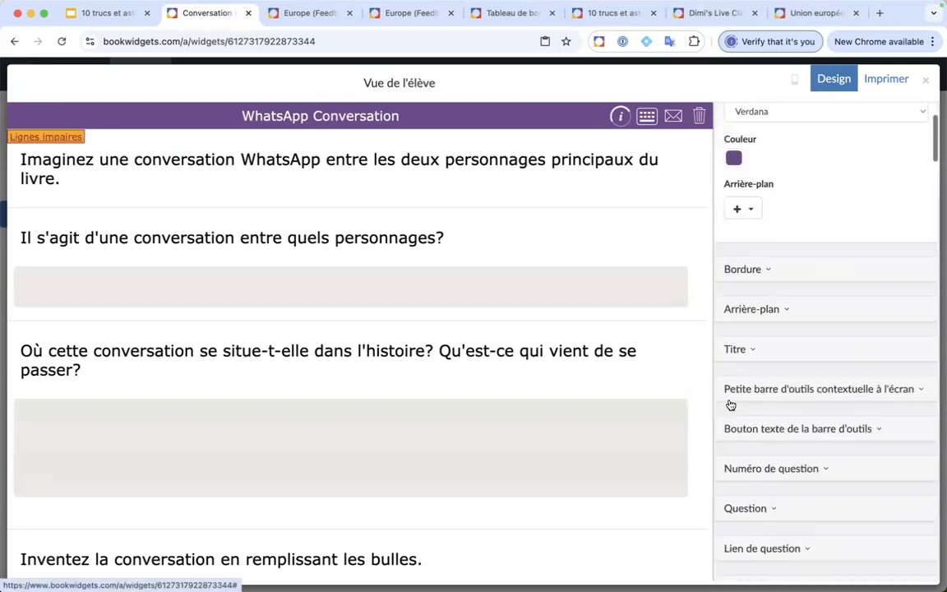
pyautogui.scroll(2, 730, 404)
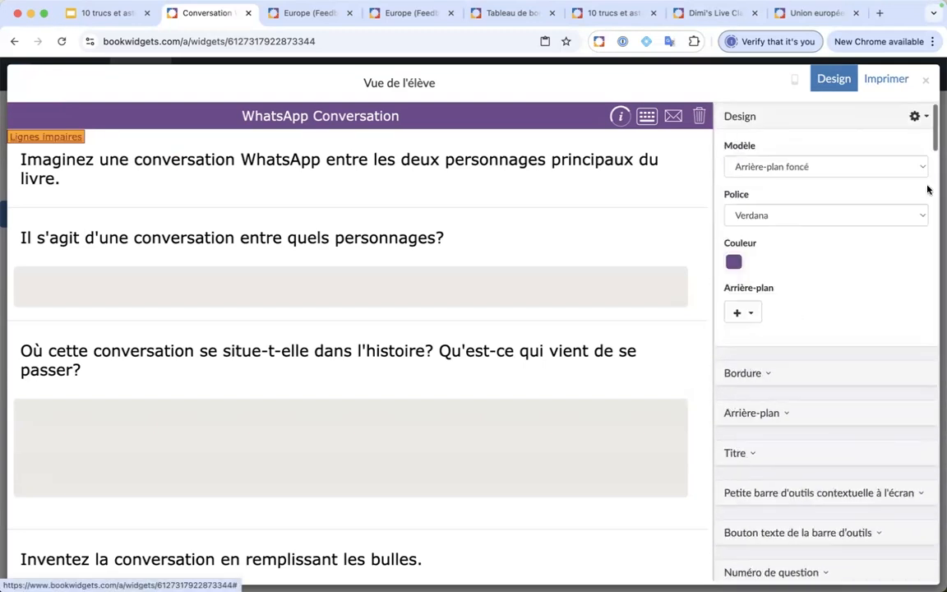
pyautogui.click(914, 118)
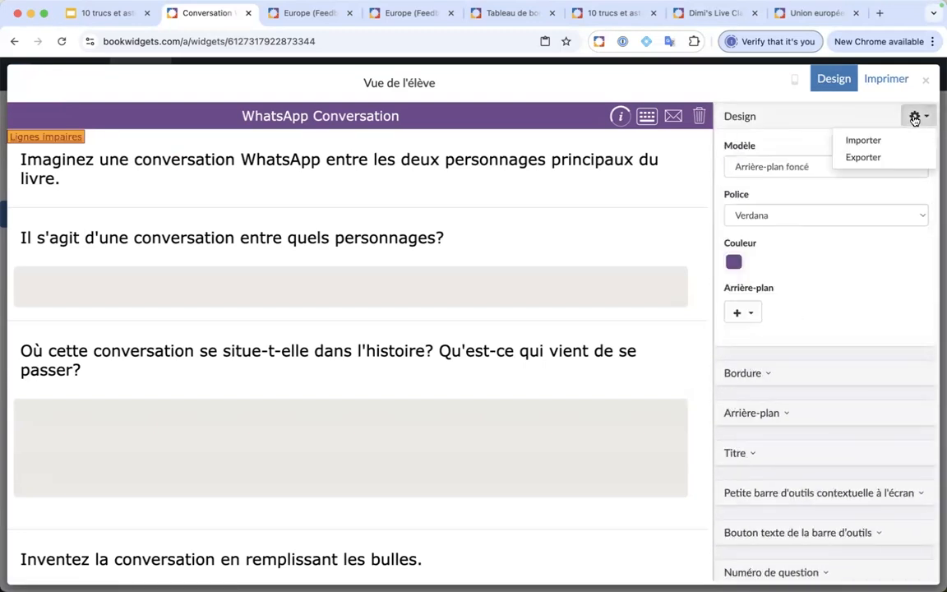
pyautogui.click(876, 158)
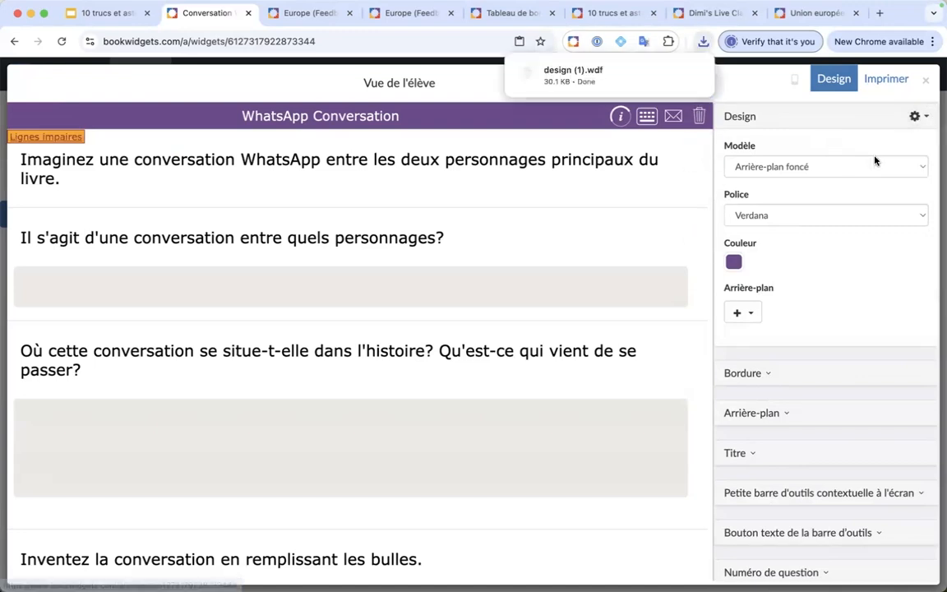
pyautogui.click(925, 83)
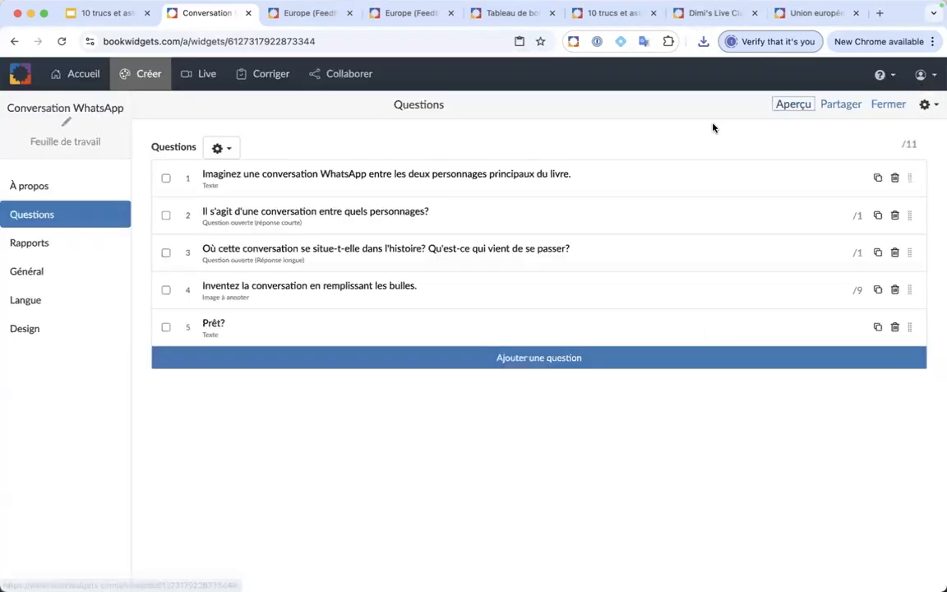
# Import the exported WhatsApp design file from the Downloads folder into the "Union européenne quiz webinaire" design settings
pyautogui.click(813, 14)
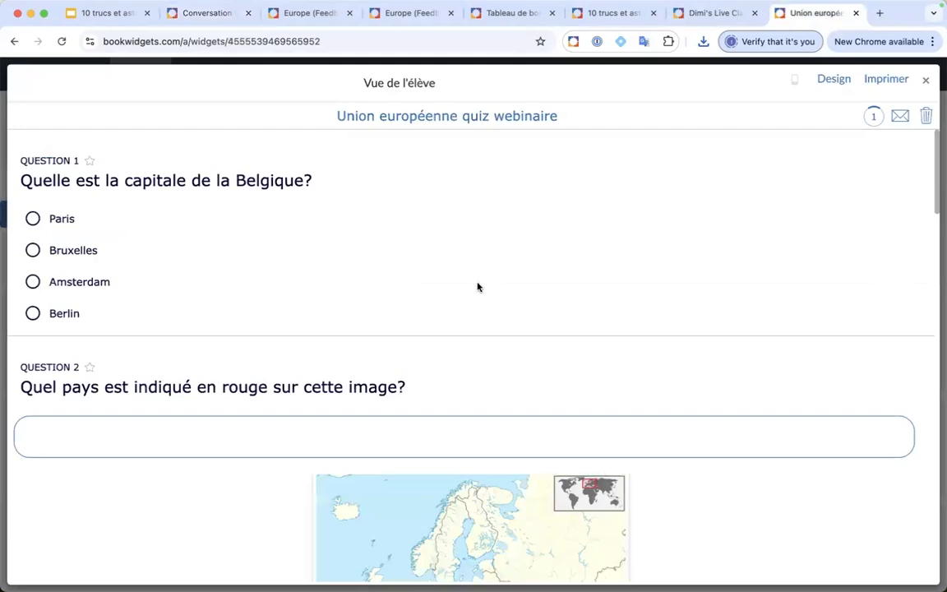
pyautogui.scroll(-10, 478, 217)
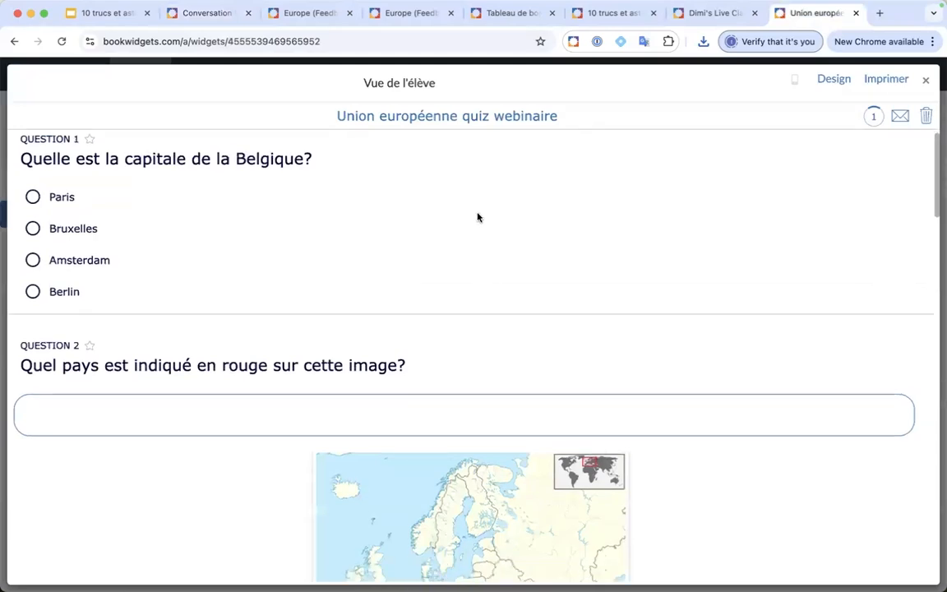
pyautogui.scroll(15, 477, 215)
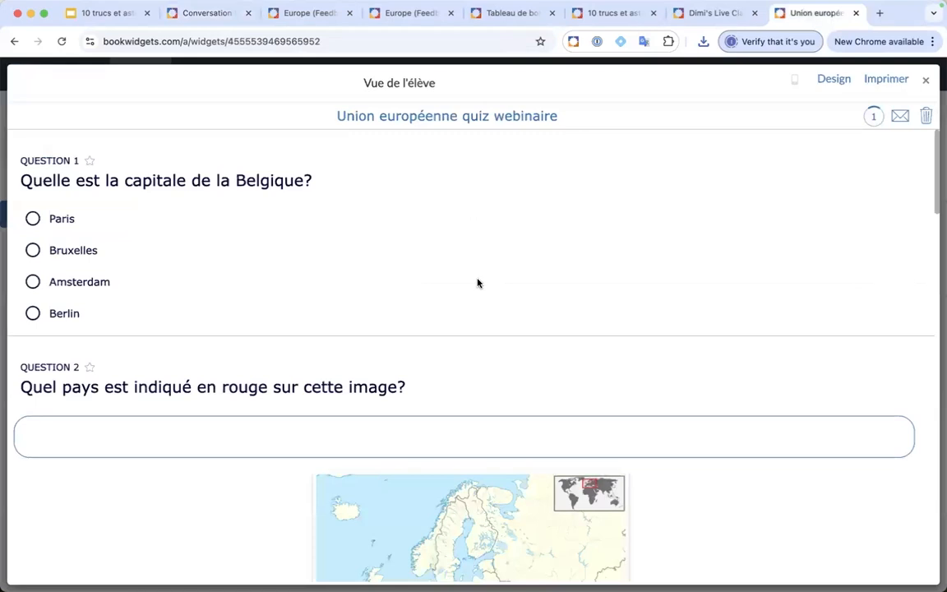
pyautogui.click(832, 79)
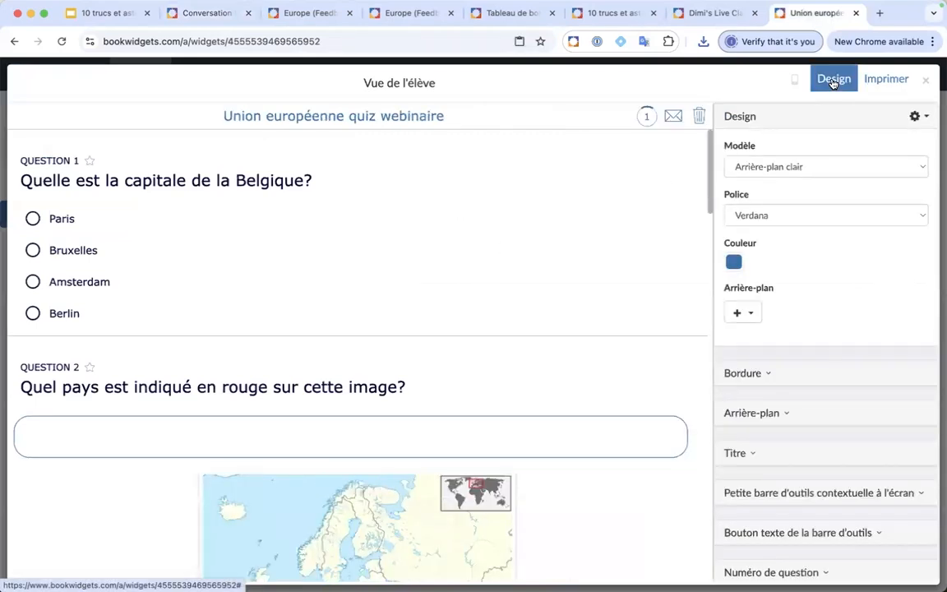
pyautogui.click(916, 118)
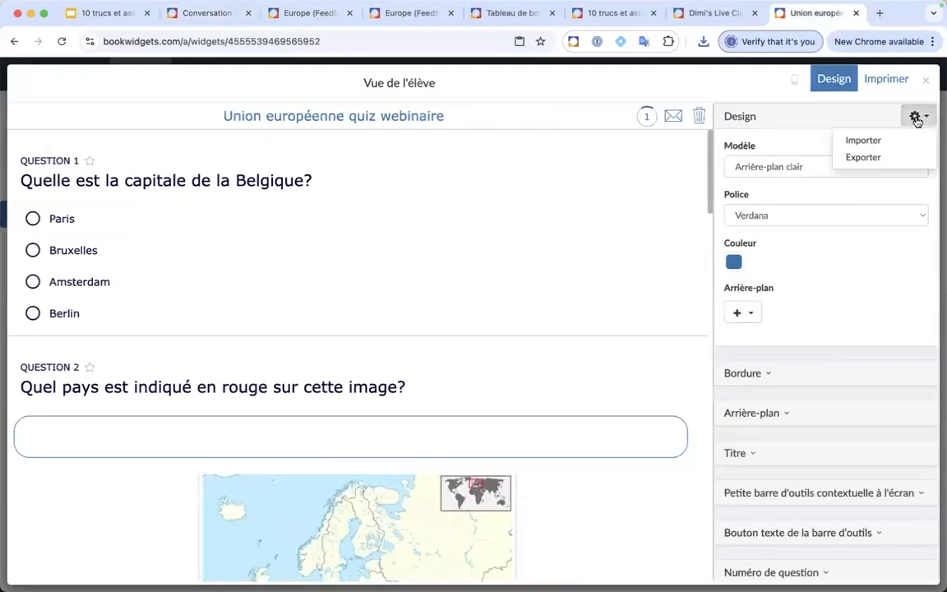
pyautogui.click(874, 141)
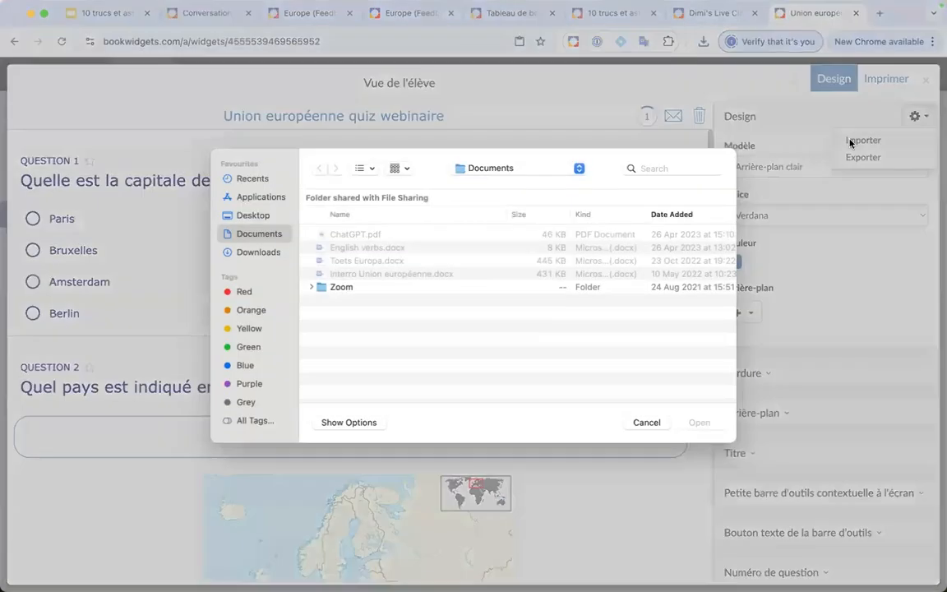
pyautogui.click(248, 252)
pyautogui.doubleClick(354, 237)
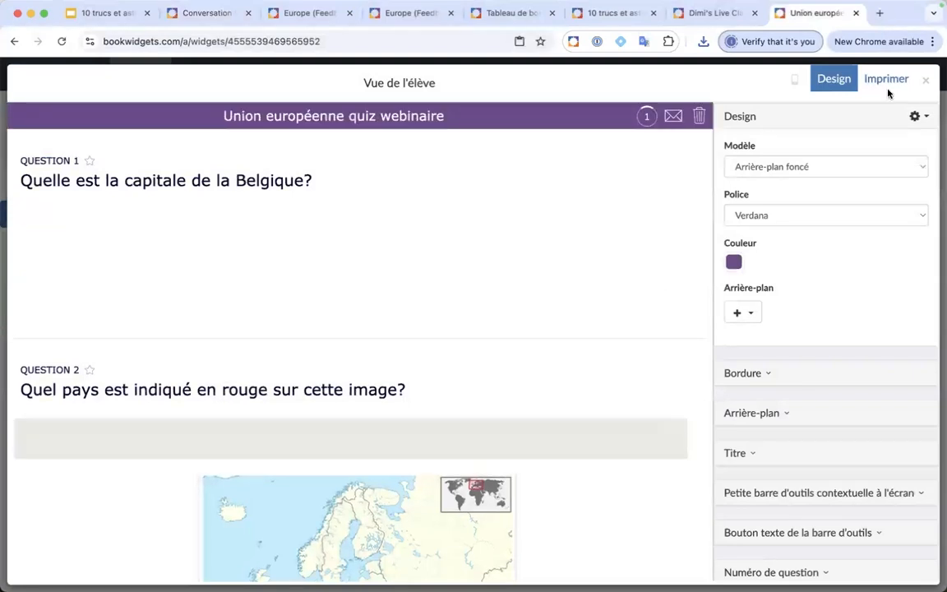
# Close the design settings and examine how the imported design renders questions 1 to 3 in the quiz preview
pyautogui.click(835, 80)
pyautogui.scroll(-13, 564, 220)
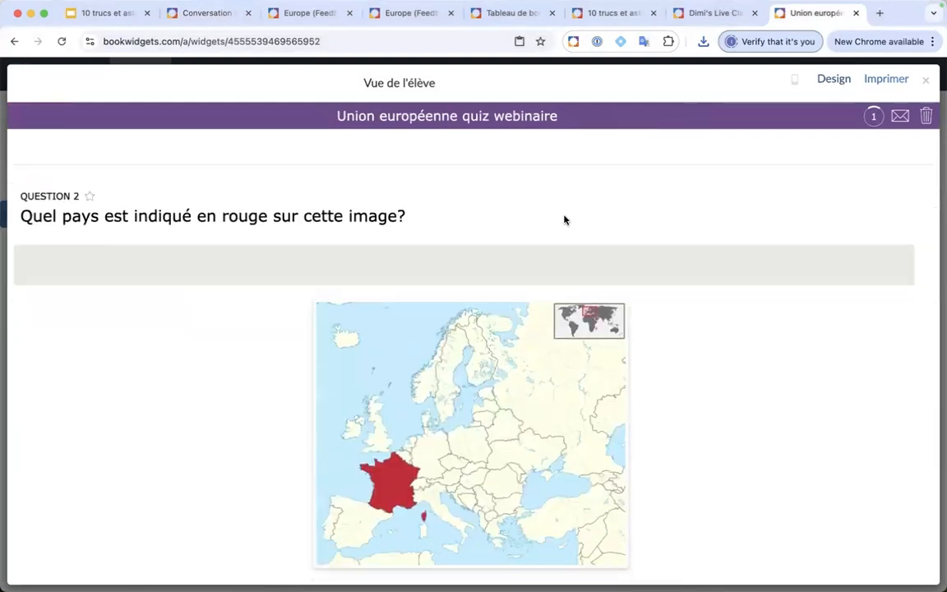
pyautogui.scroll(-3, 564, 218)
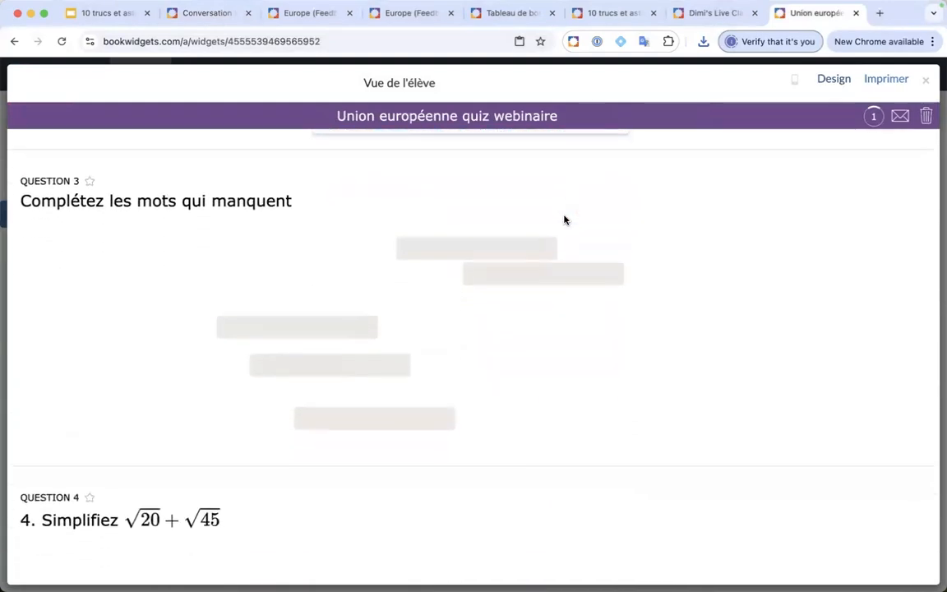
pyautogui.scroll(2, 563, 214)
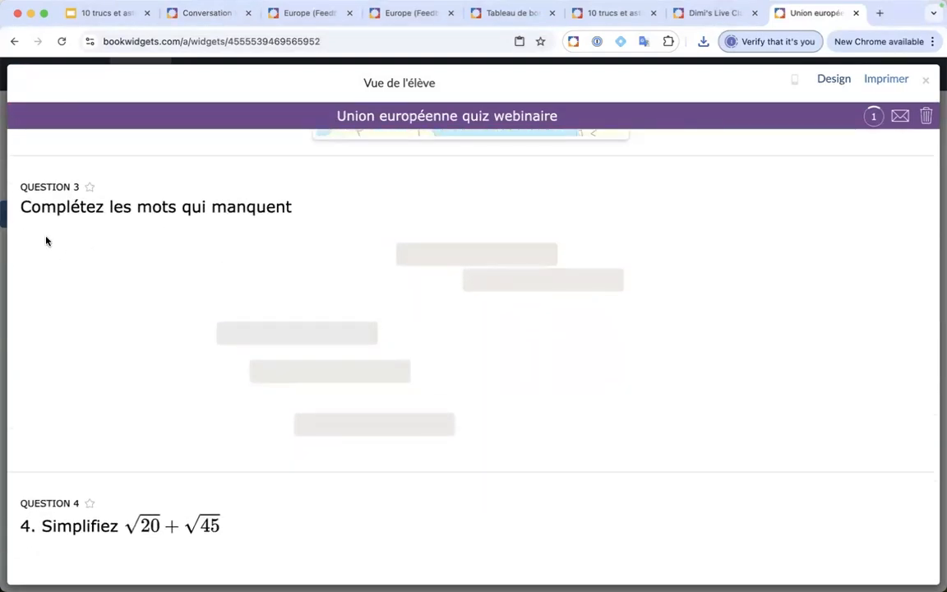
pyautogui.scroll(2, 425, 444)
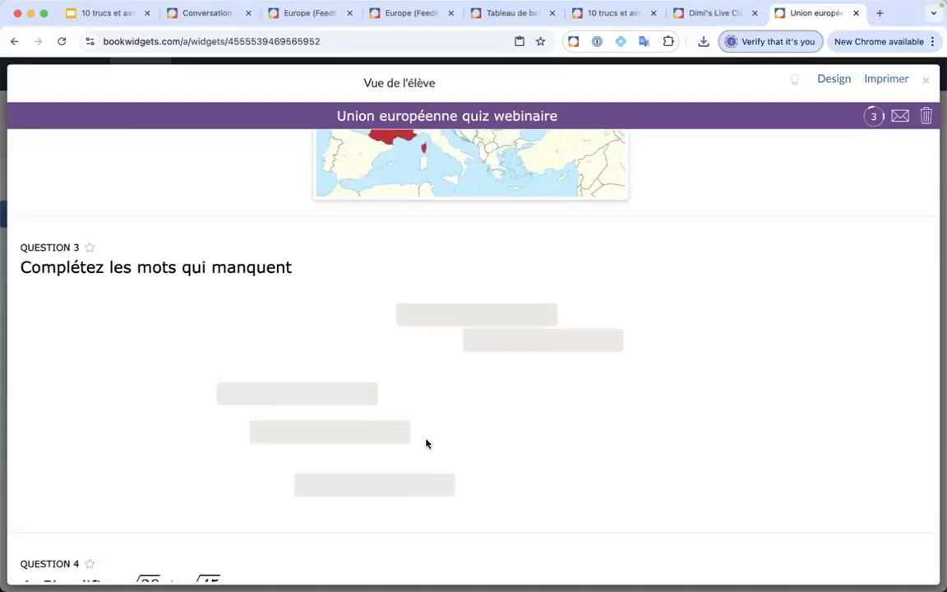
# Set the text colour of the "Réponse" design element to dark grey 353535
pyautogui.click(833, 79)
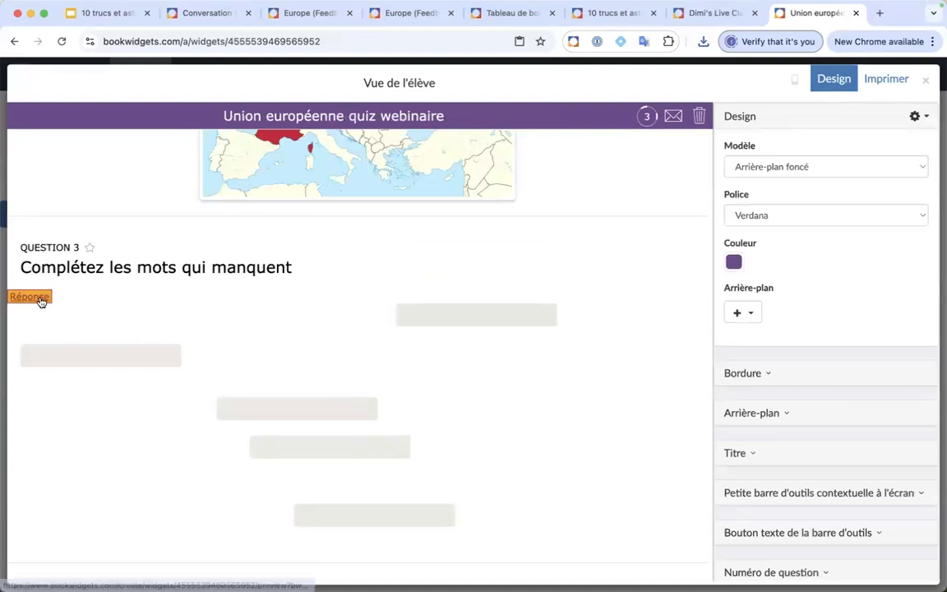
pyautogui.click(36, 301)
pyautogui.click(778, 117)
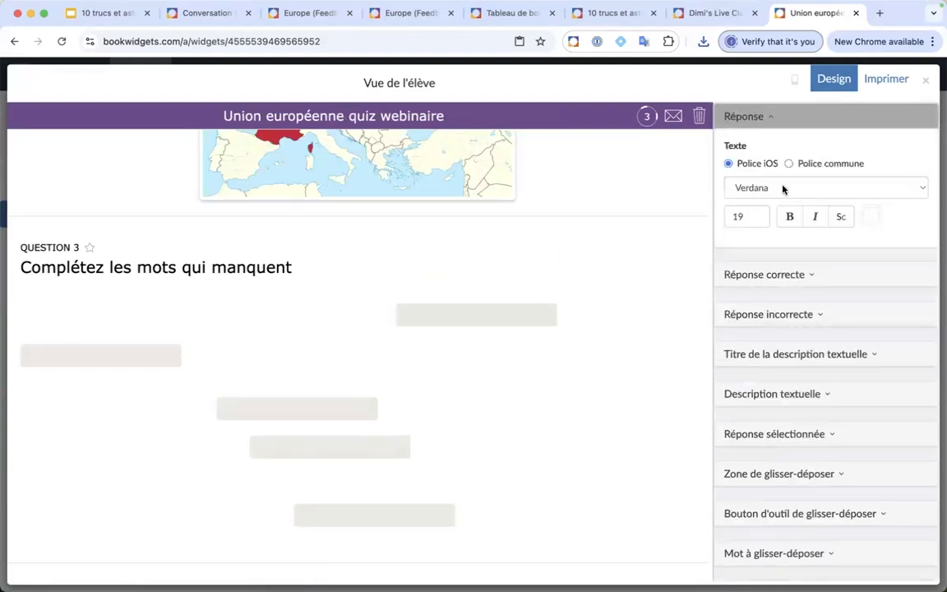
pyautogui.click(871, 217)
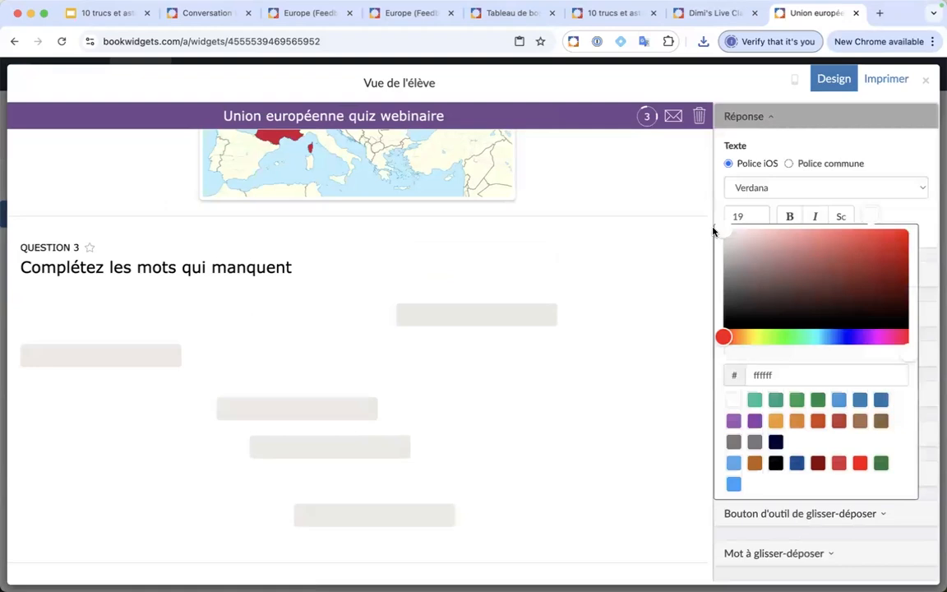
pyautogui.moveTo(722, 272); pyautogui.dragTo(713, 304)
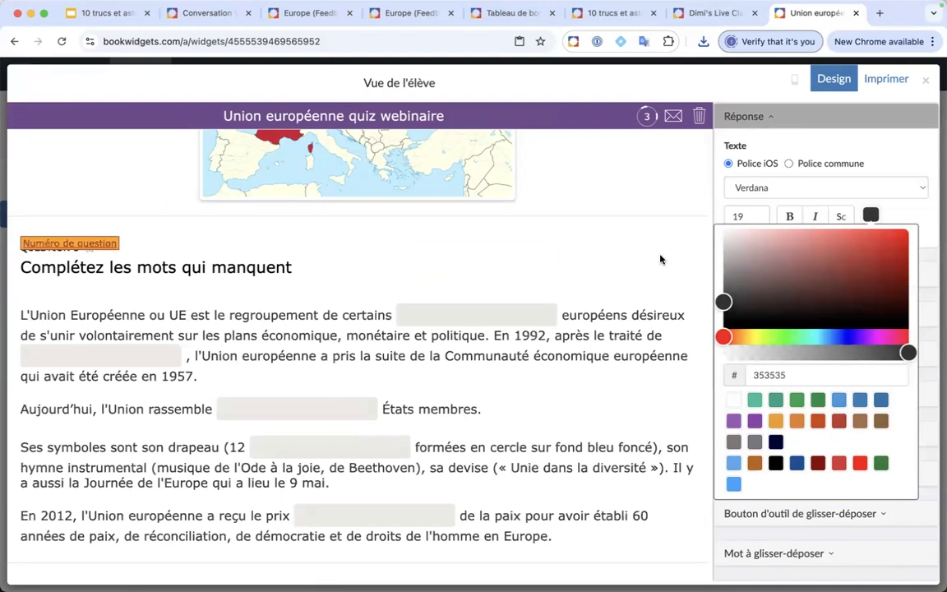
pyautogui.click(623, 249)
# Check the recoloured answer texts from question 3 back to question 1, and close the design settings and student preview
pyautogui.scroll(1, 623, 249)
pyautogui.scroll(1, 623, 252)
pyautogui.click(501, 344)
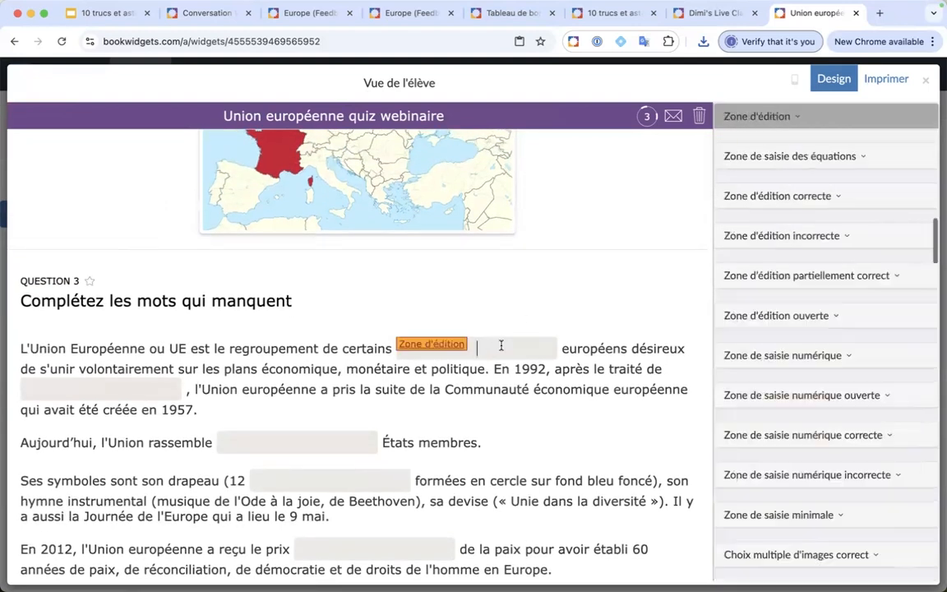
pyautogui.scroll(10, 524, 335)
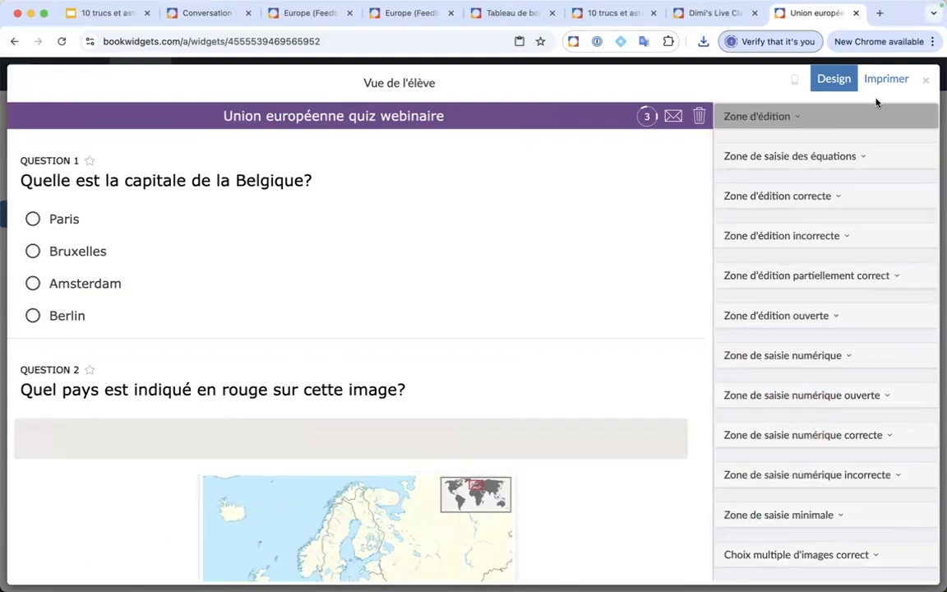
pyautogui.click(833, 79)
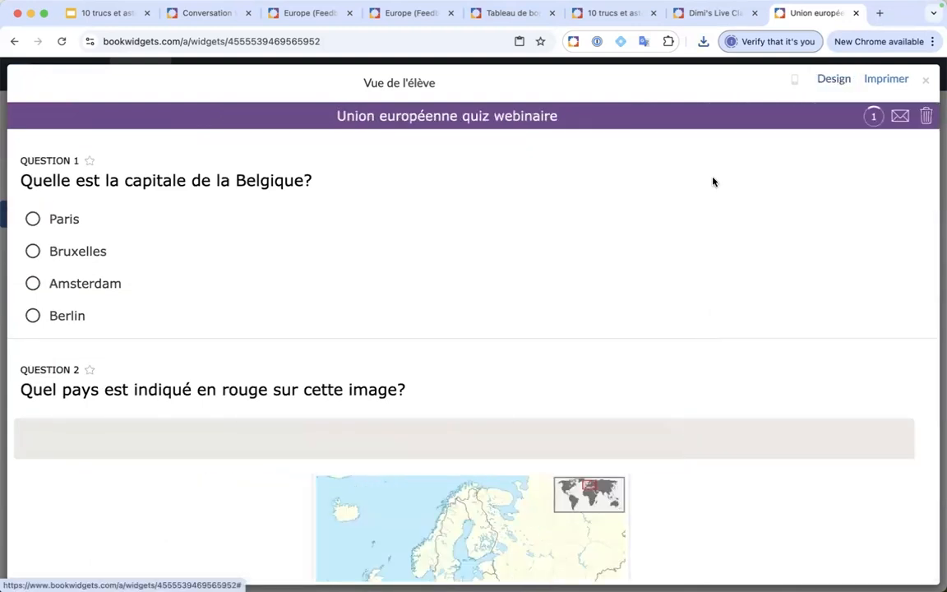
pyautogui.click(924, 83)
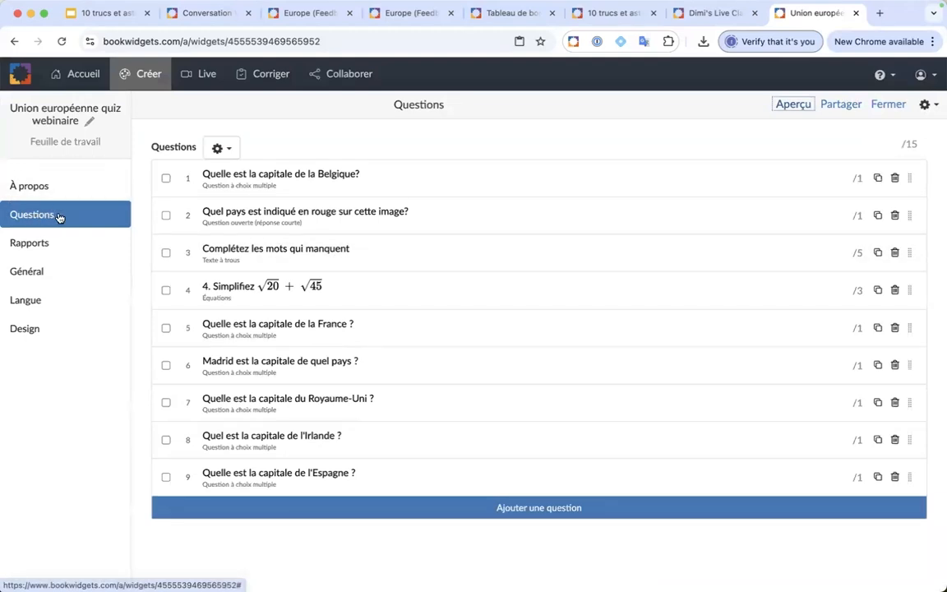
# Open the "0. Modèles" folder in the widget list, preview the "Modèle - Feuille de travail" worksheet and close the preview
pyautogui.click(97, 76)
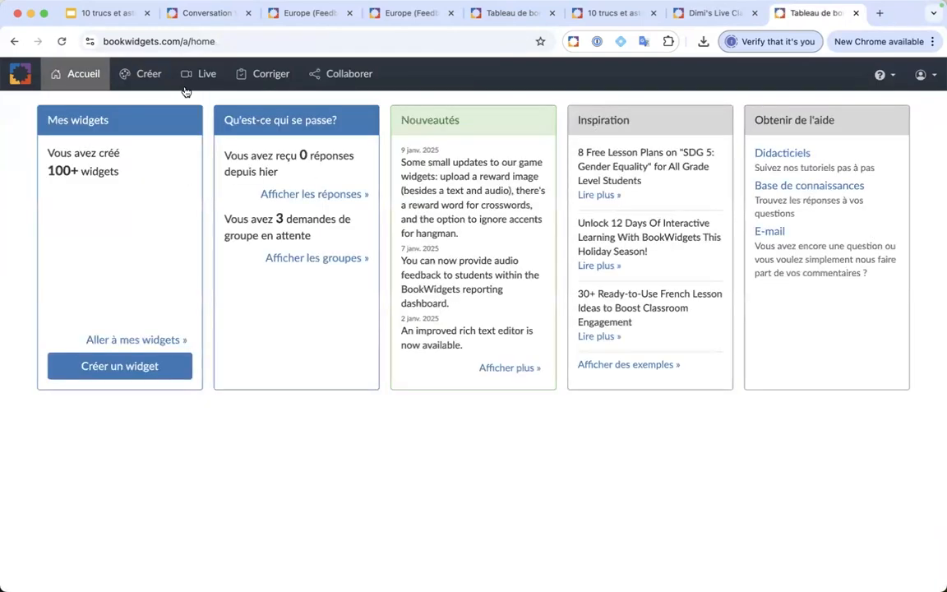
pyautogui.click(144, 79)
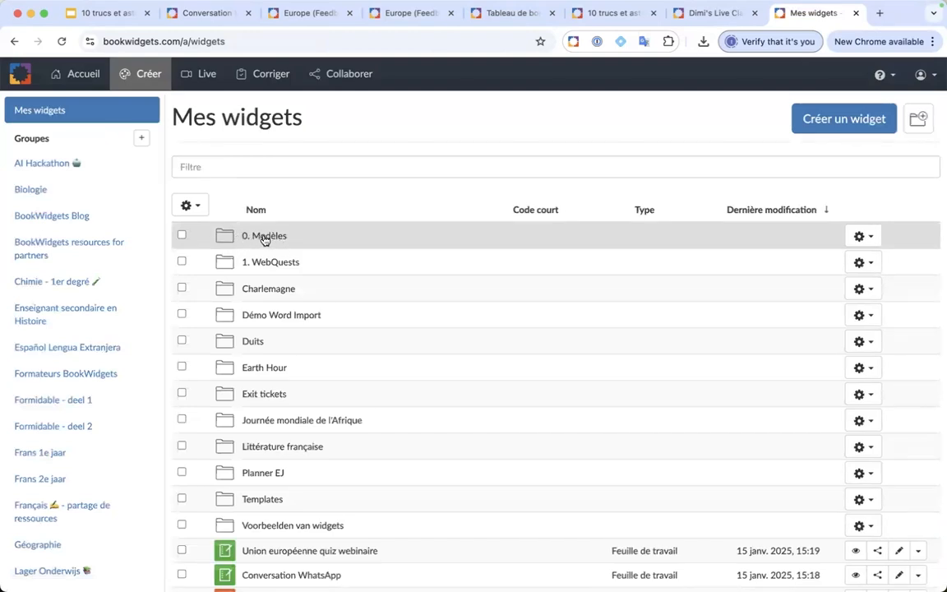
pyautogui.click(269, 238)
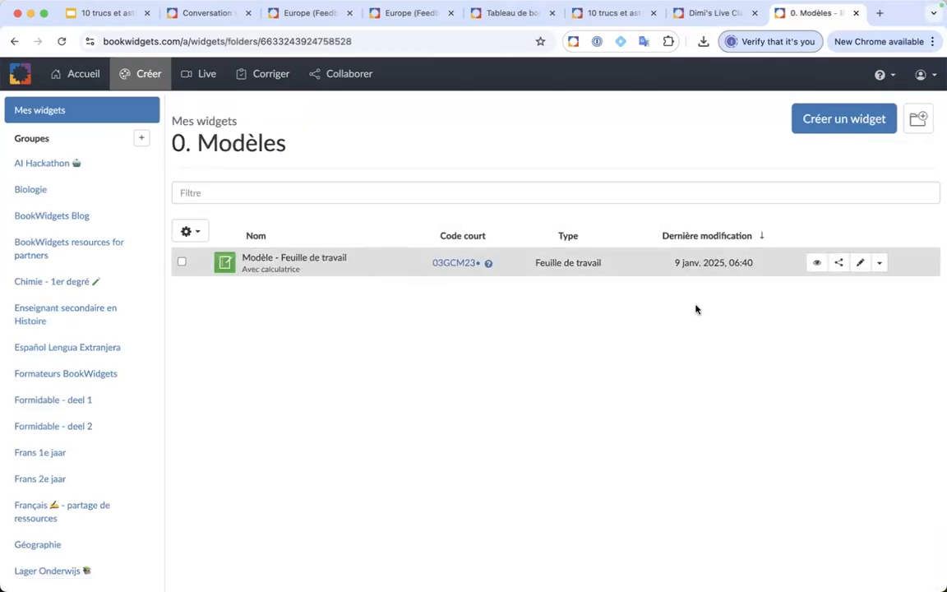
pyautogui.click(816, 264)
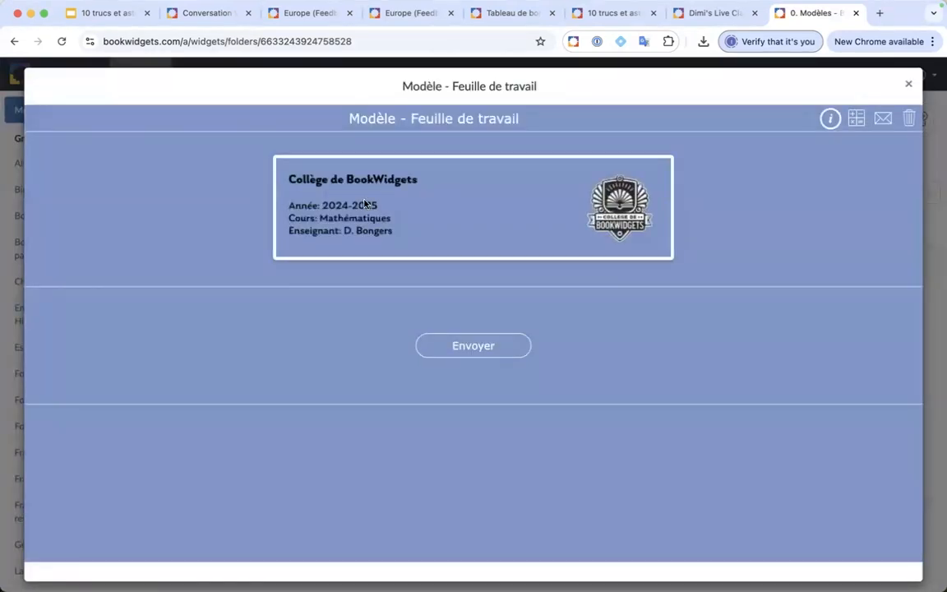
pyautogui.click(906, 88)
# Open the text item of "Modèle - Feuille de travail" for editing and inspect the template's design settings in the student preview
pyautogui.click(859, 264)
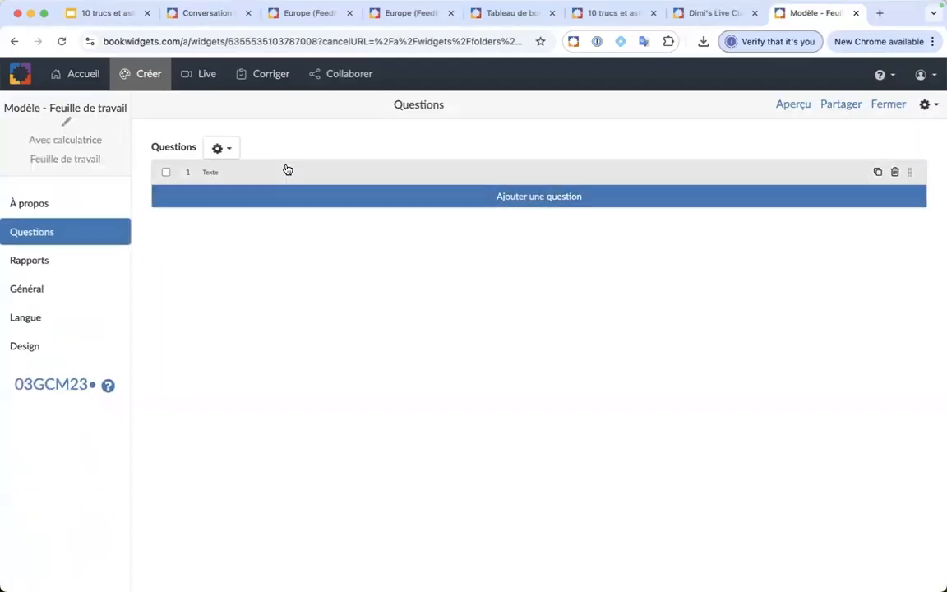
pyautogui.click(244, 177)
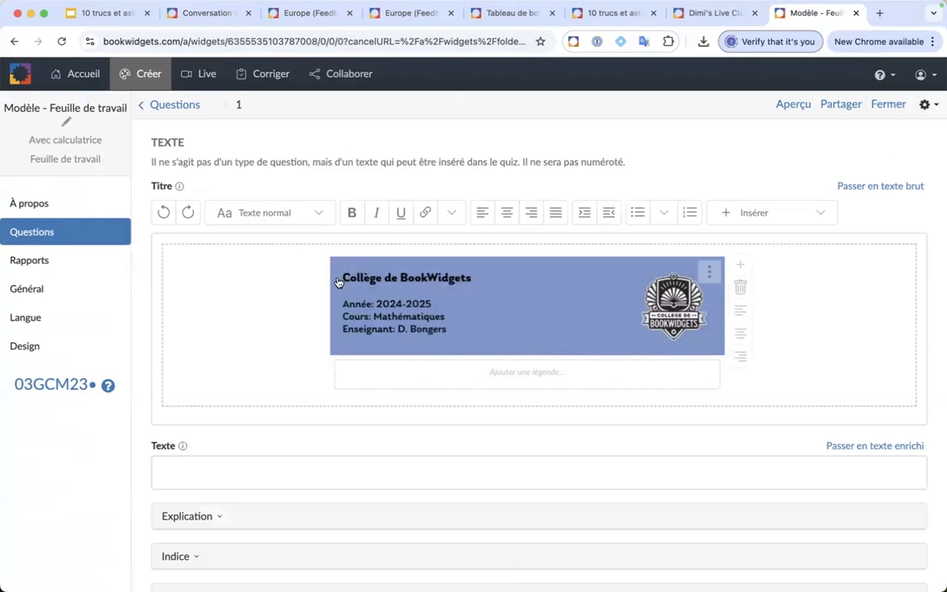
pyautogui.click(790, 107)
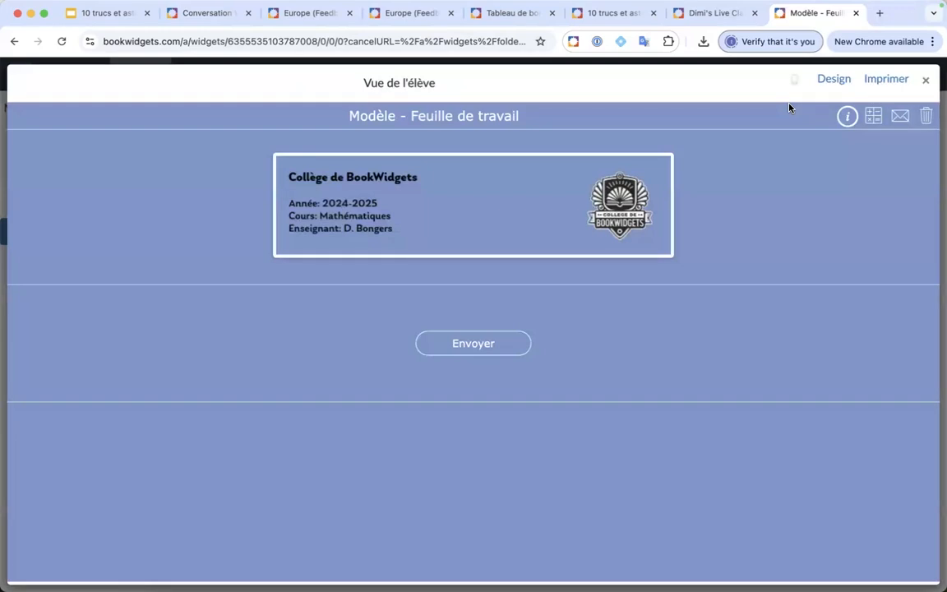
pyautogui.click(832, 79)
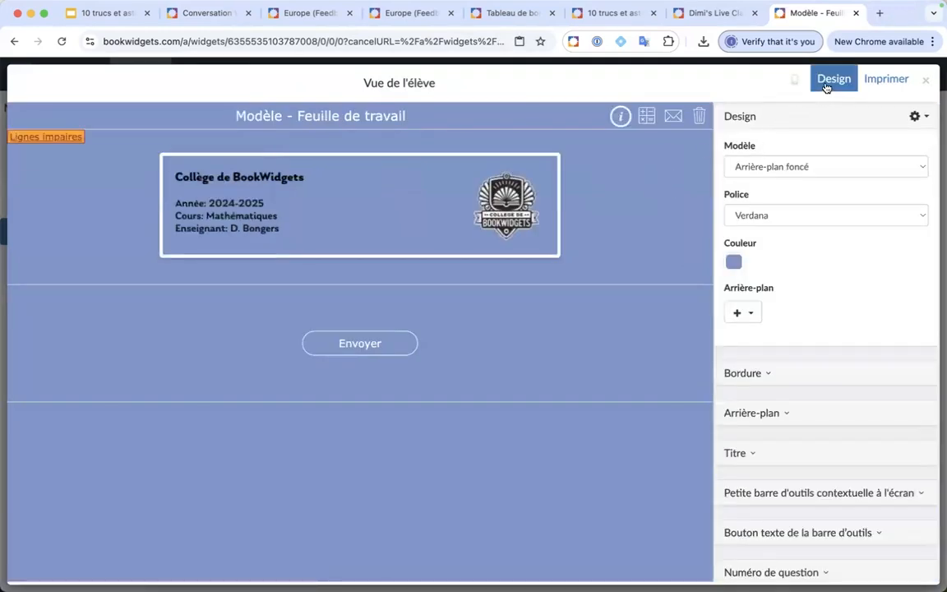
pyautogui.click(826, 82)
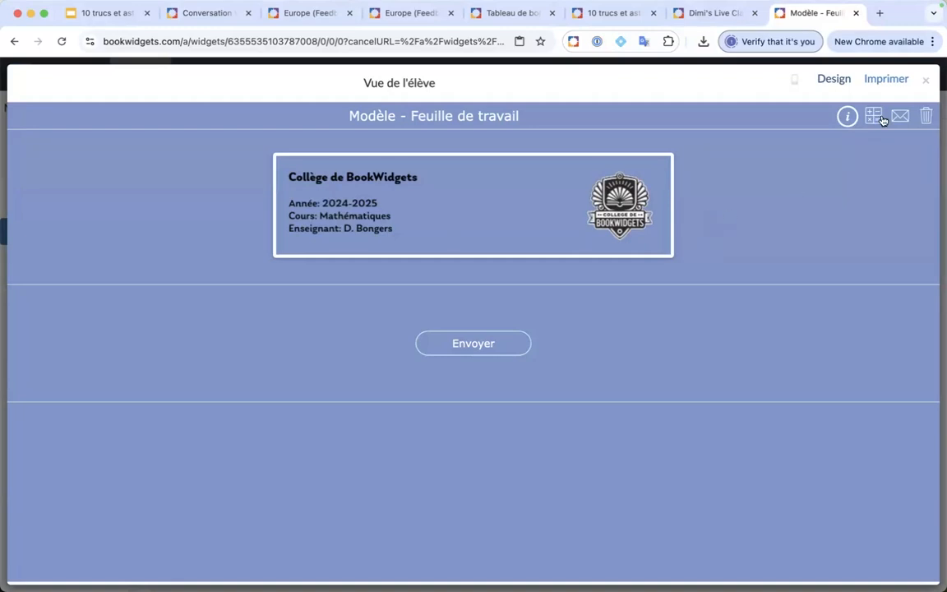
pyautogui.click(926, 85)
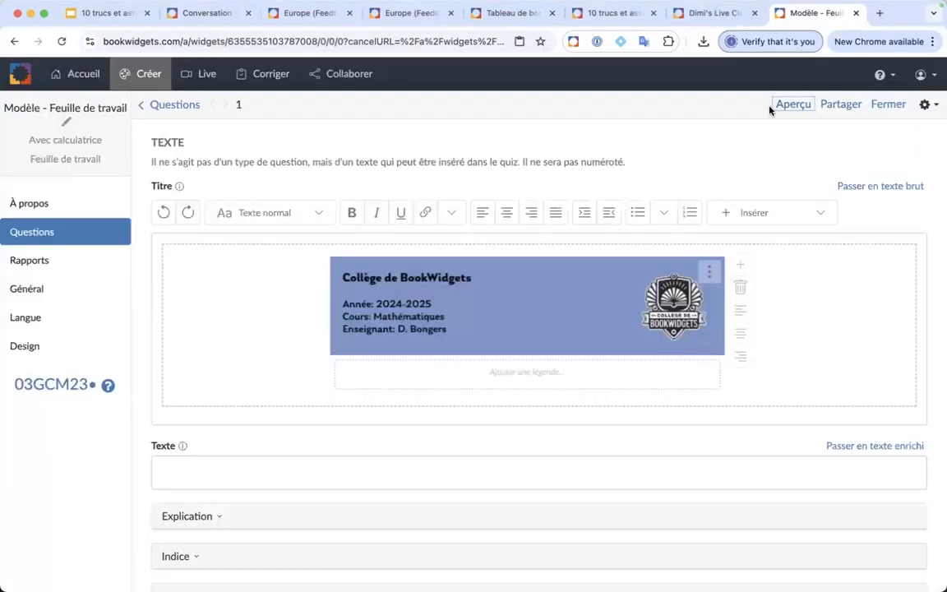
# Leave the template's editor, return to the widget list and open the "0. Modèles" folder
pyautogui.click(41, 236)
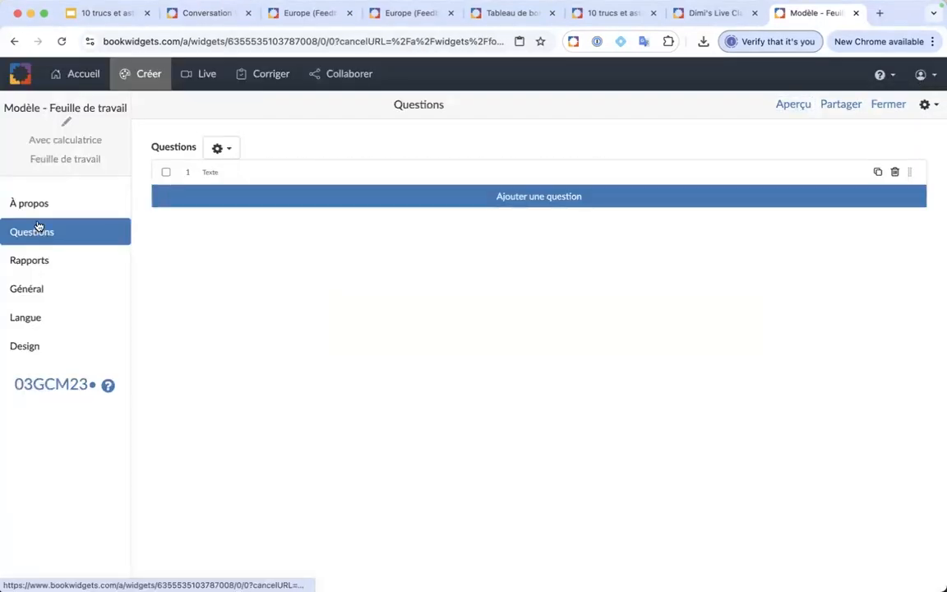
pyautogui.click(85, 82)
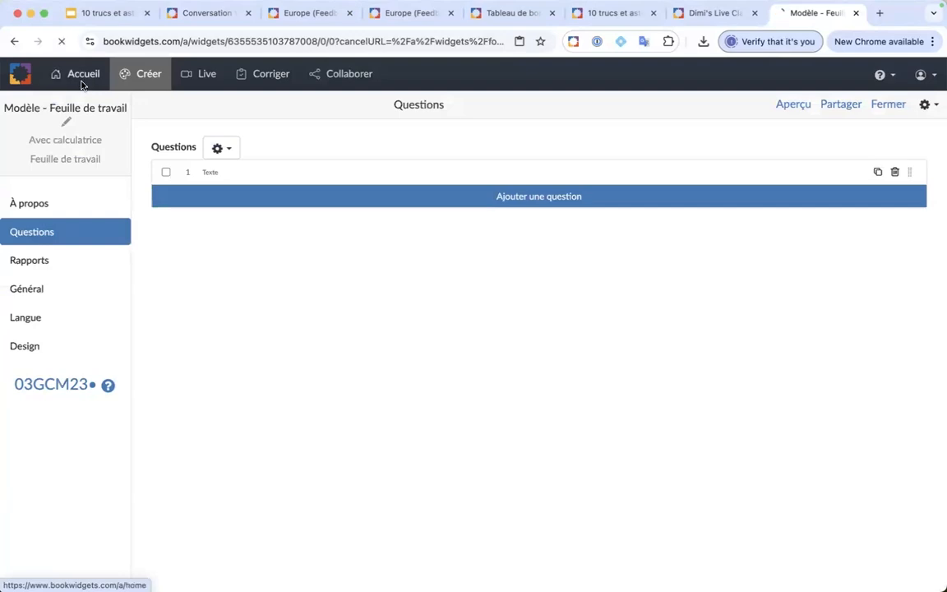
pyautogui.click(138, 76)
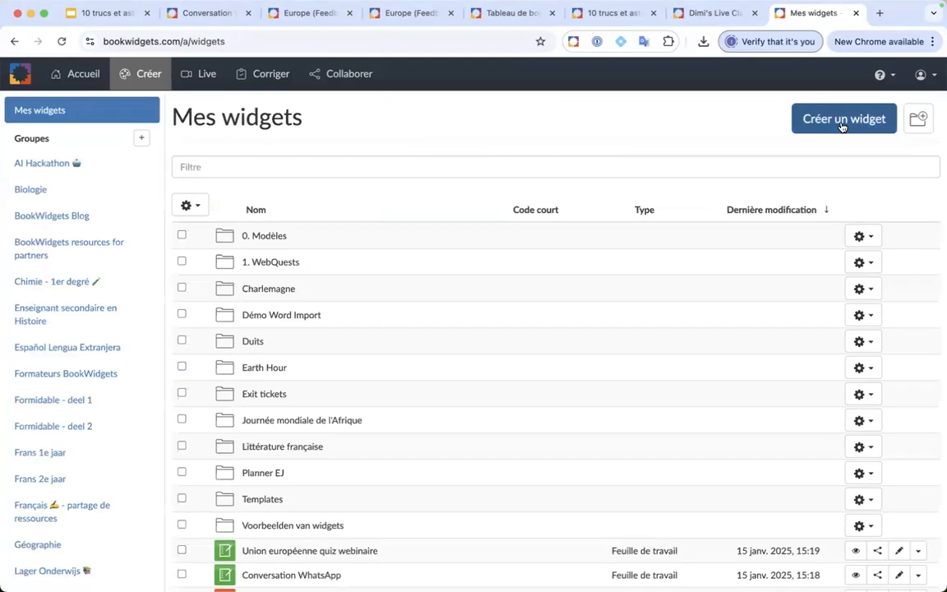
pyautogui.click(305, 246)
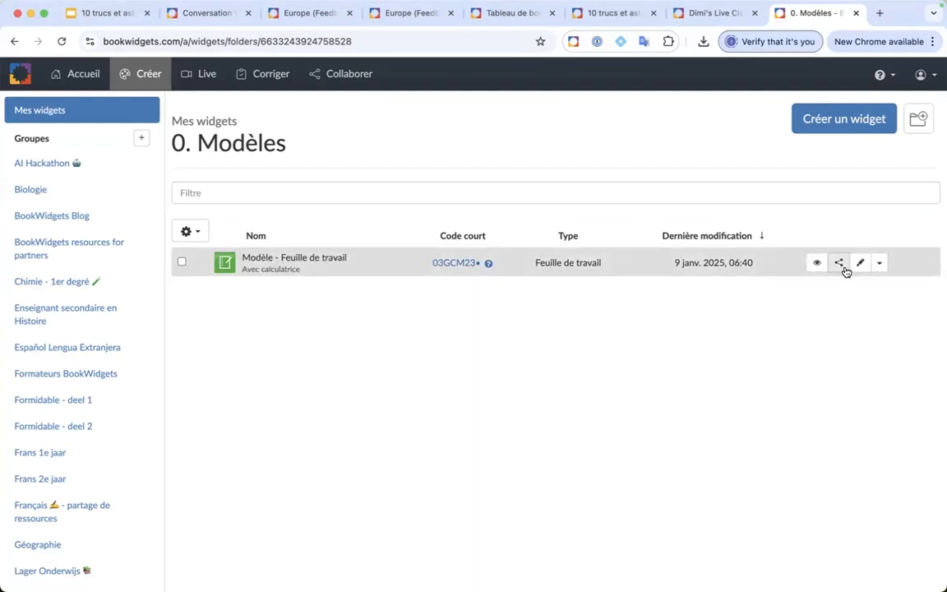
# Duplicate the "Modèle - Feuille de travail" worksheet into the main "Mes widgets" folder
pyautogui.click(880, 263)
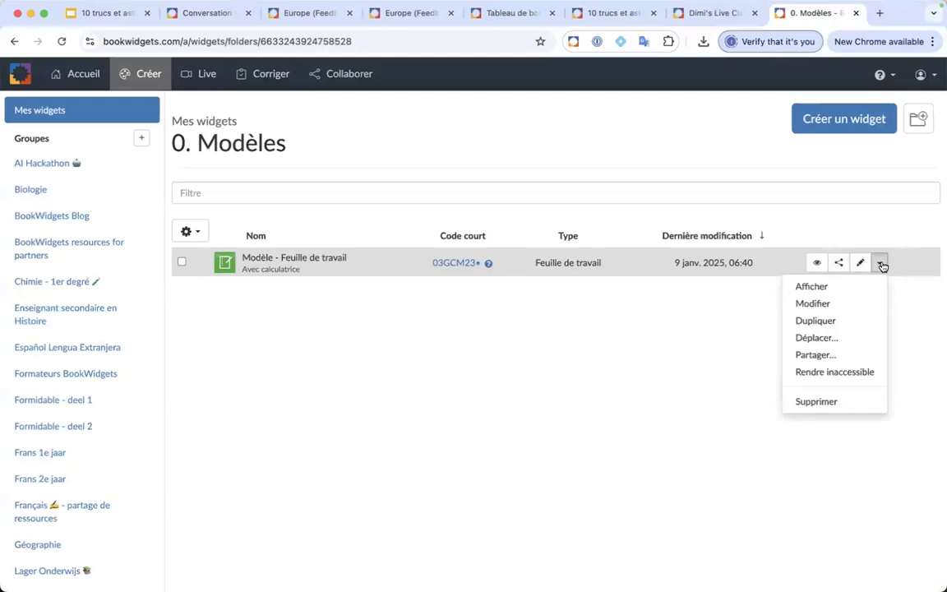
pyautogui.click(836, 322)
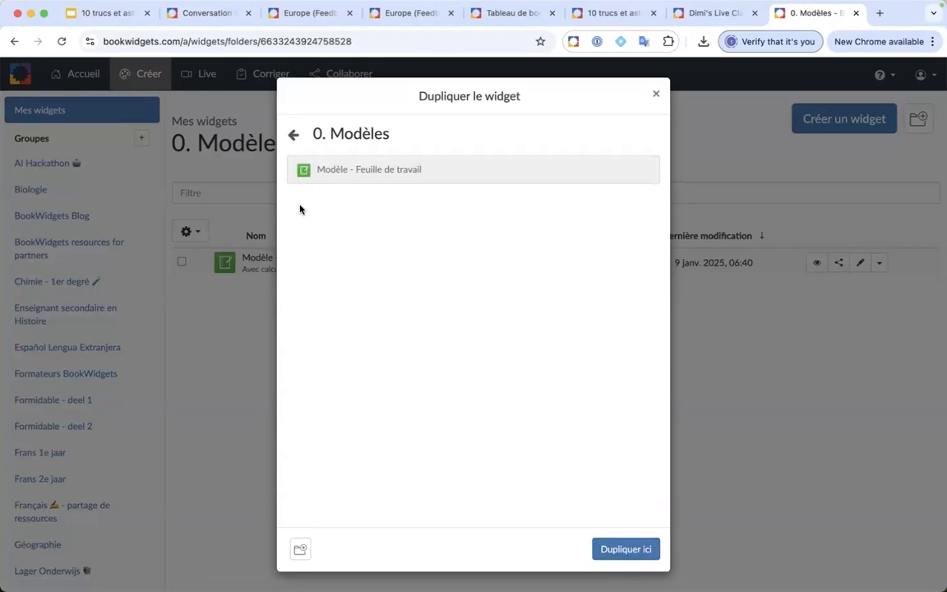
pyautogui.click(293, 134)
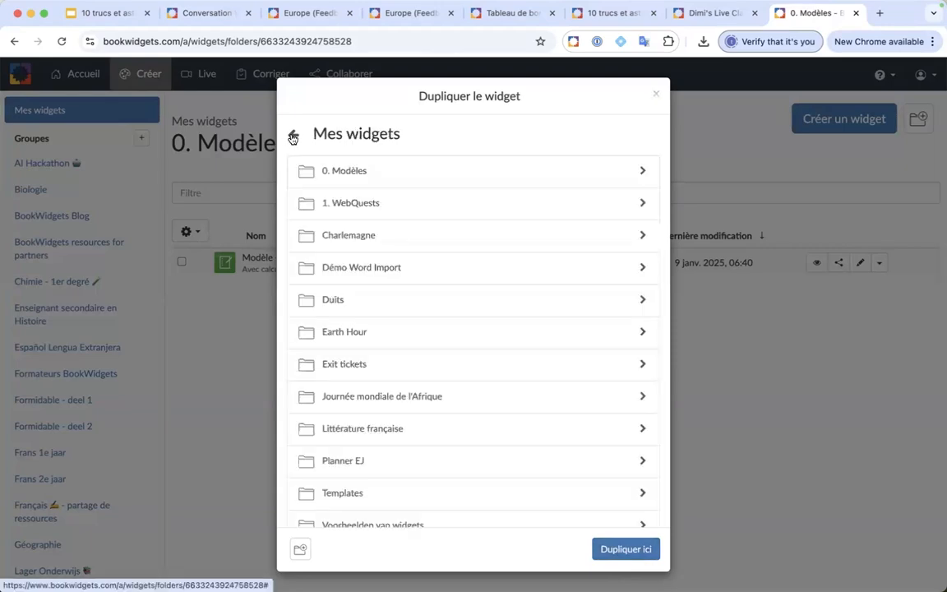
pyautogui.click(638, 553)
# Open the duplicated worksheet from a refreshed "Mes widgets" list and rename it "Exercice théôrème de Pythogaro"
pyautogui.click(61, 110)
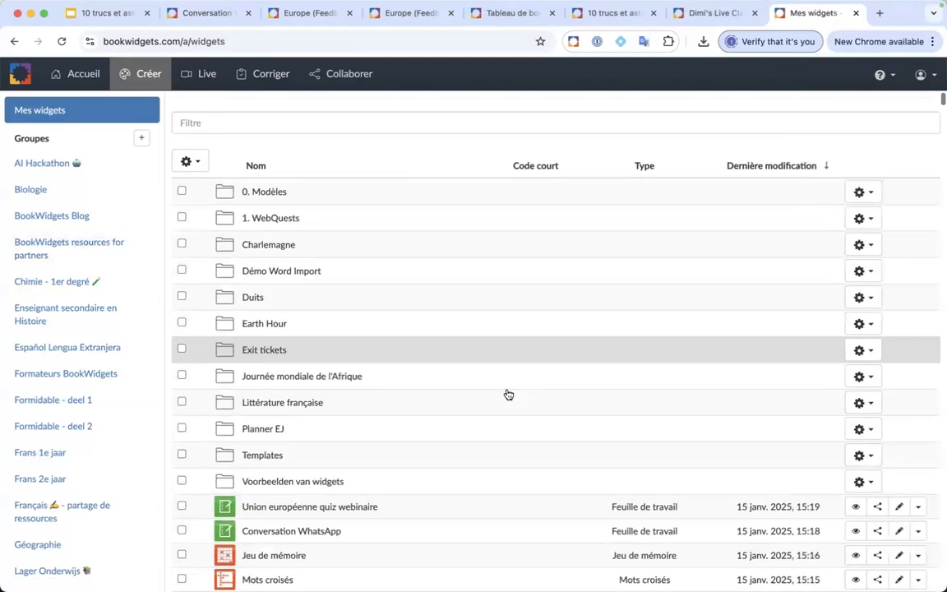
pyautogui.click(62, 41)
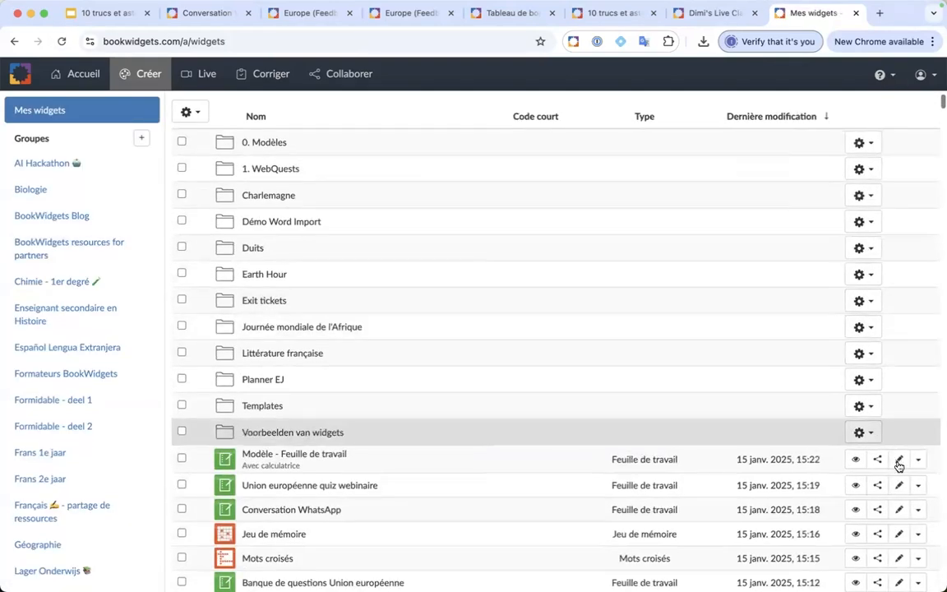
pyautogui.click(896, 458)
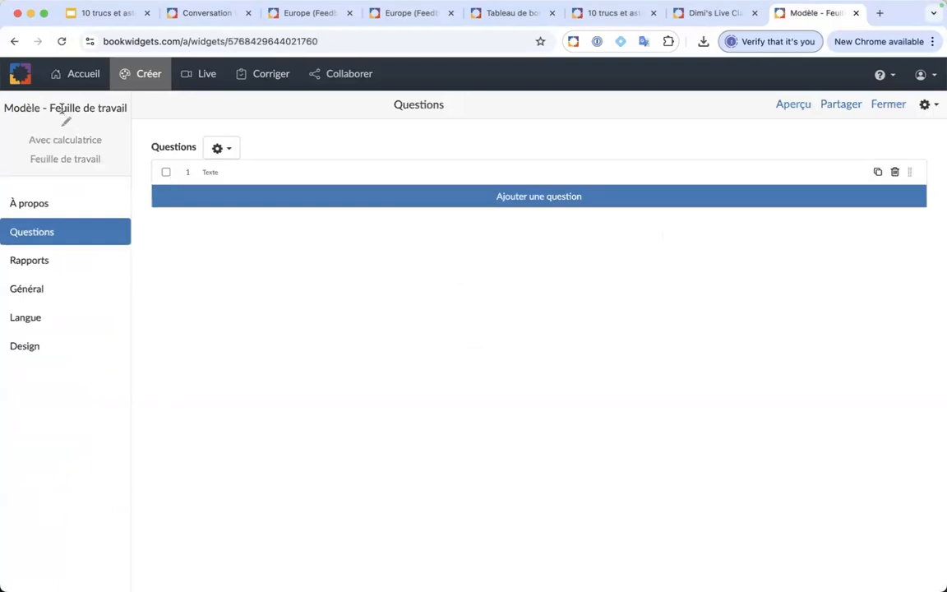
pyautogui.click(64, 110)
pyautogui.write('Ex')
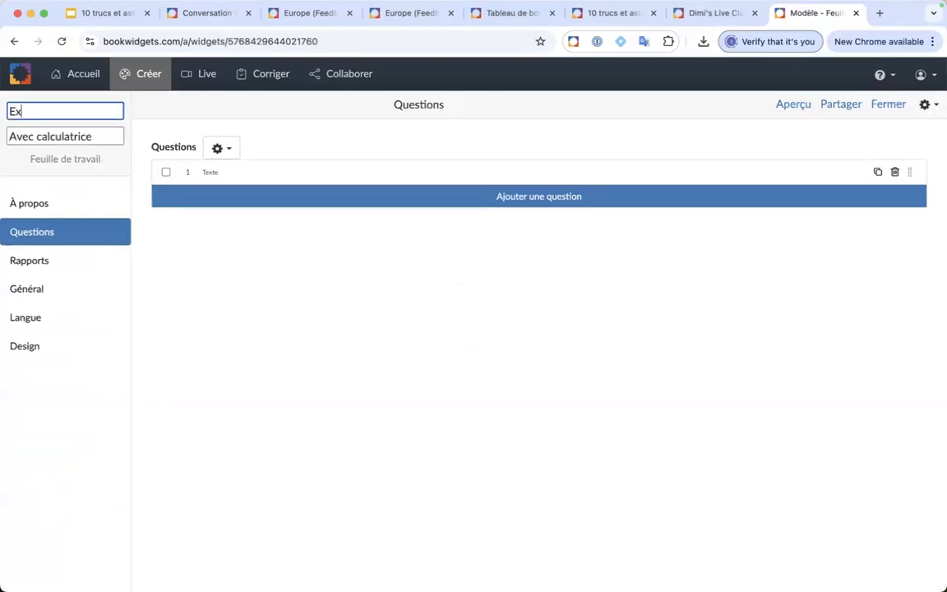
pyautogui.write('ercice thé')
pyautogui.write('orème de ')
pyautogui.write('Pytho')
pyautogui.write('ga')
pyautogui.write('ro')
pyautogui.click(201, 344)
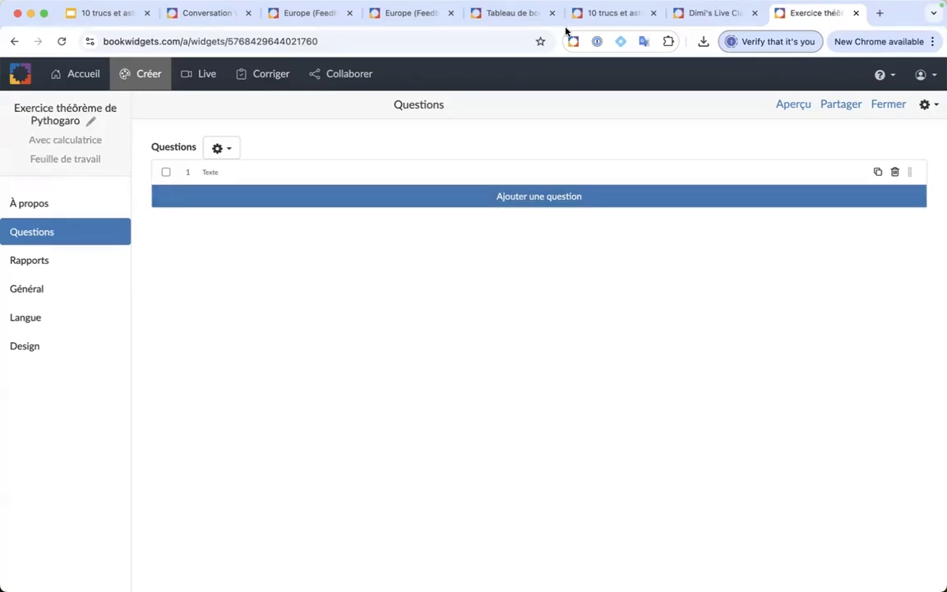
# Add a single-answer multiple-choice question "Question 1" with answers A and B, and check it in the student preview
pyautogui.click(474, 202)
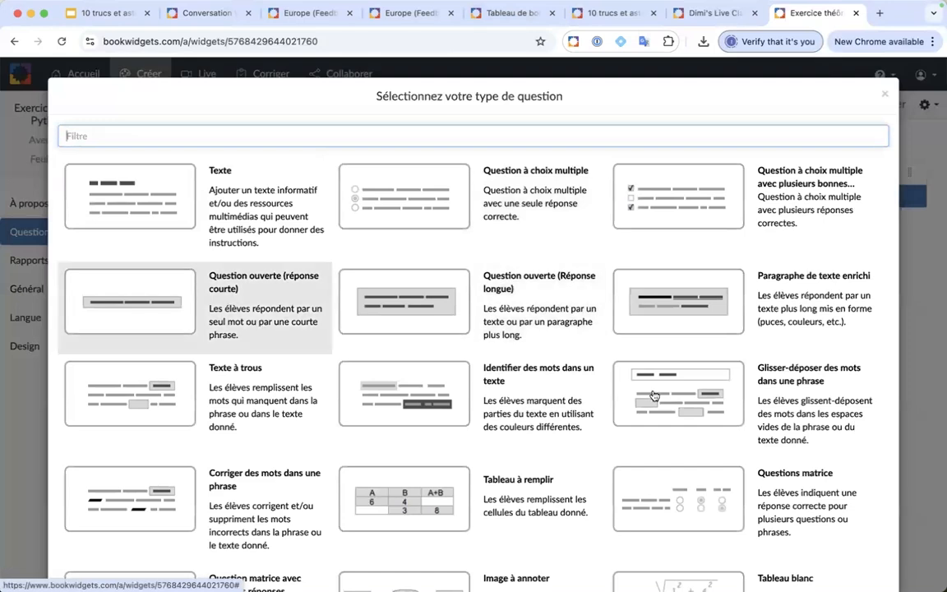
pyautogui.click(396, 205)
pyautogui.click(363, 210)
pyautogui.write('U')
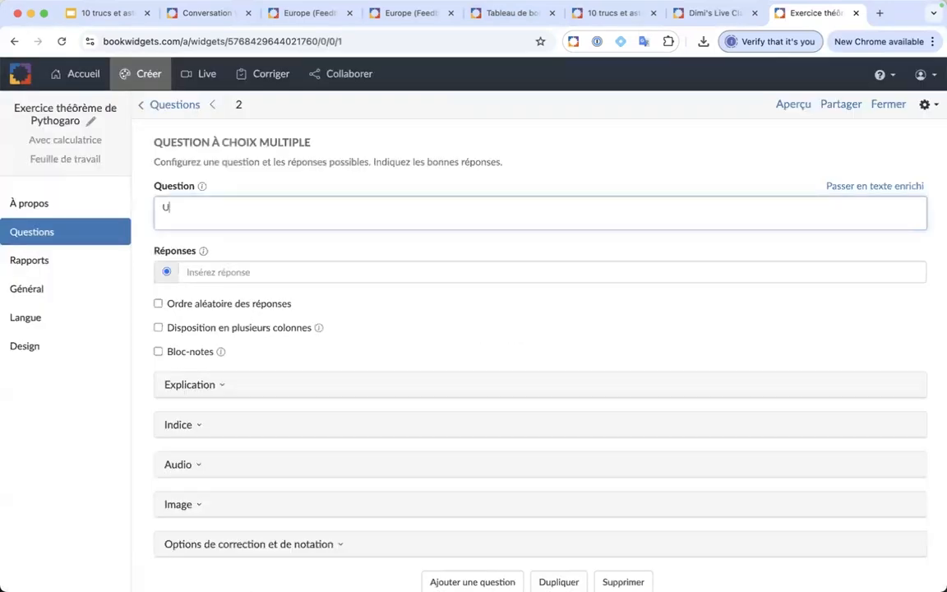
pyautogui.write('Question 1')
pyautogui.click(327, 272)
pyautogui.write('A')
pyautogui.click(314, 289)
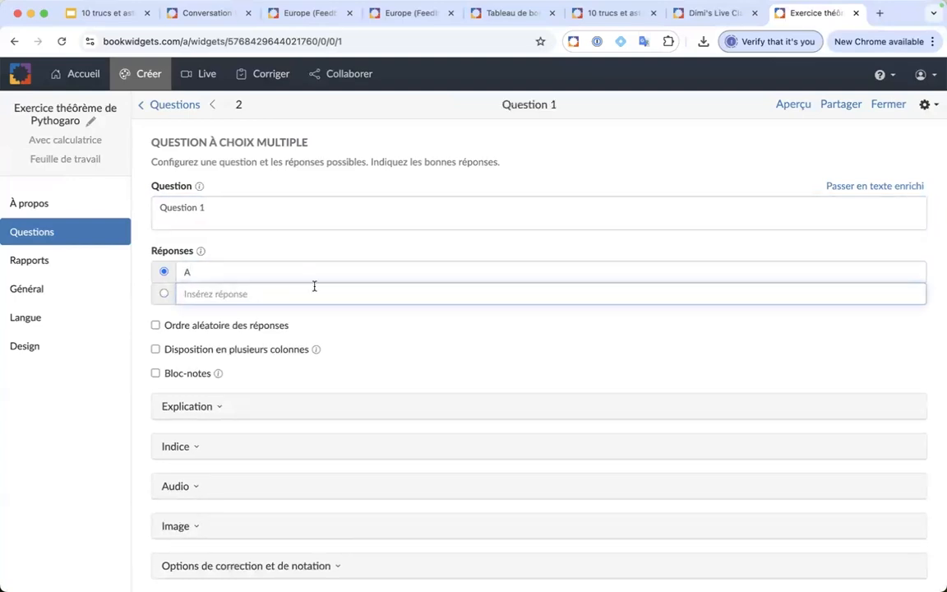
pyautogui.write('B')
pyautogui.click(789, 104)
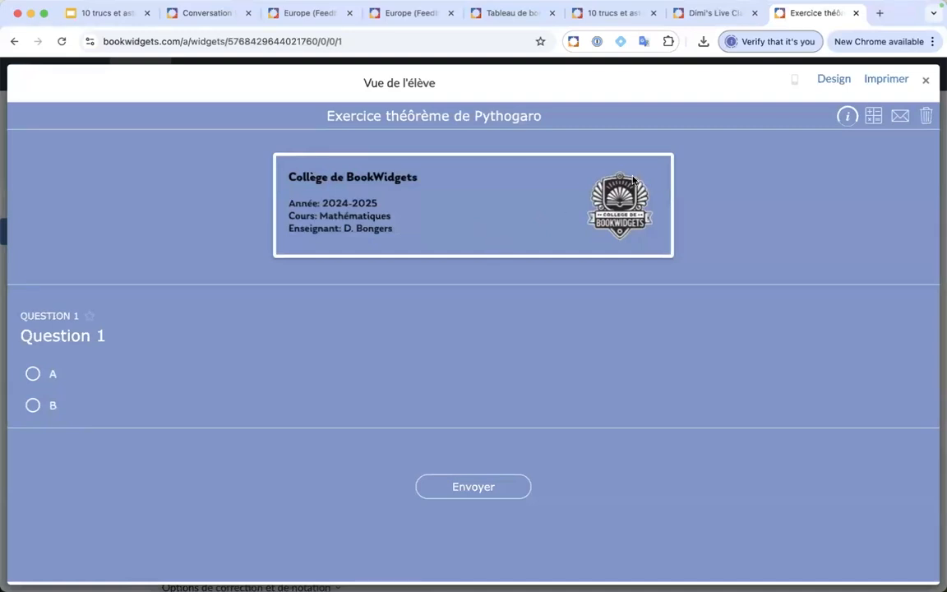
pyautogui.click(926, 83)
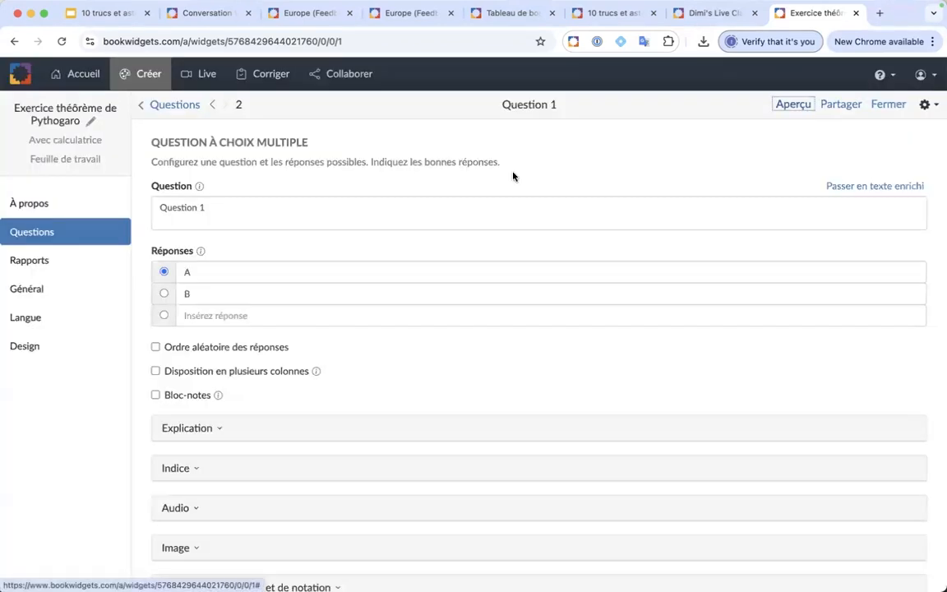
# Inspect the exercise's report, general and spell-check settings, and close the widget editor
pyautogui.click(42, 264)
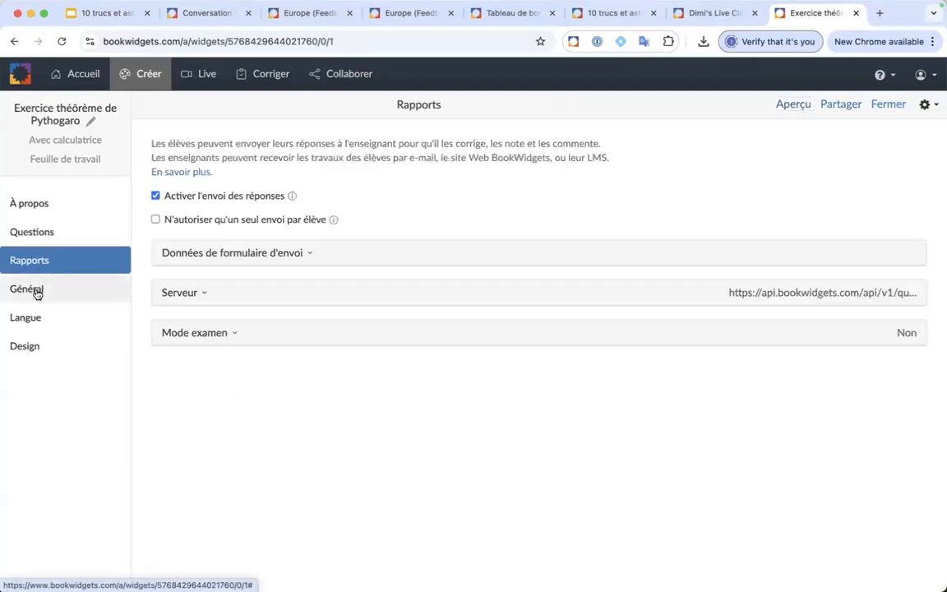
pyautogui.click(37, 289)
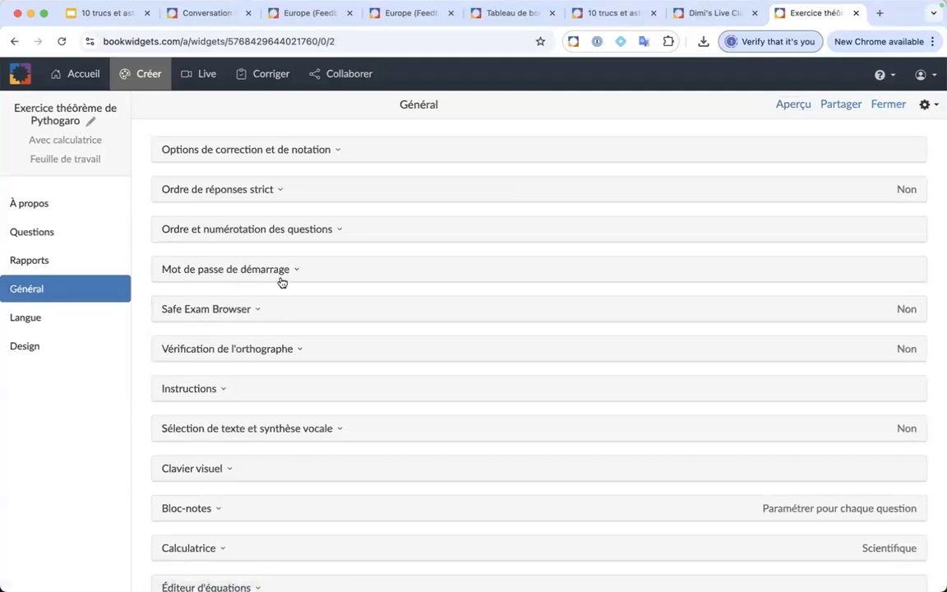
pyautogui.scroll(-1, 278, 279)
pyautogui.click(286, 328)
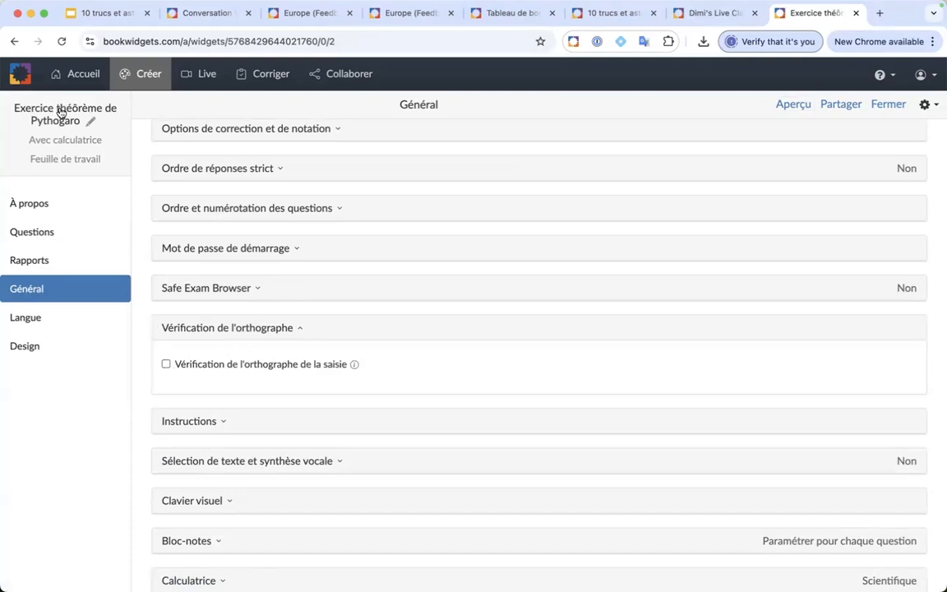
pyautogui.click(217, 327)
pyautogui.click(887, 106)
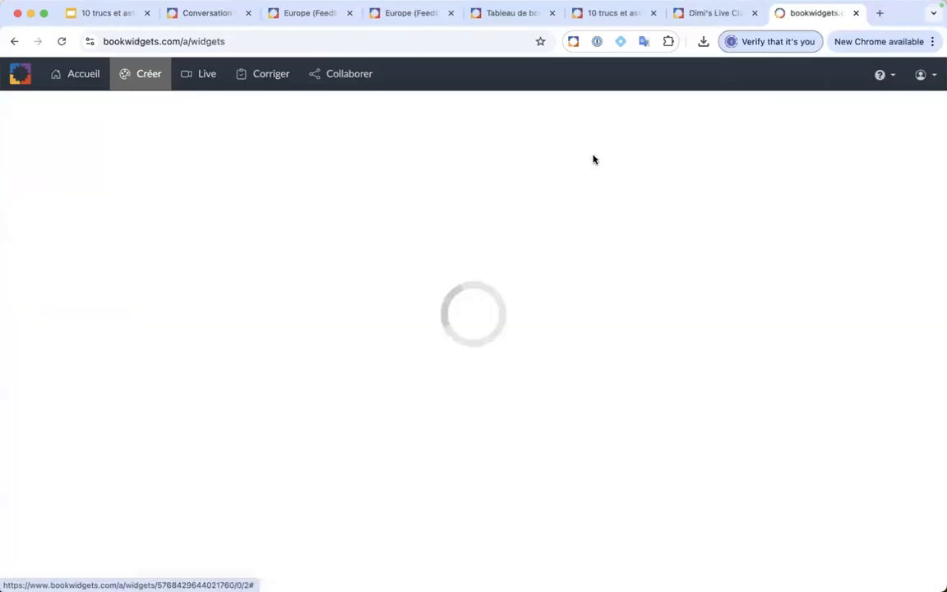
# Look into the "0. Modèles" folder, then reopen "Exercice théôrème de Pythogaro" and inspect its calculator setting
pyautogui.click(270, 239)
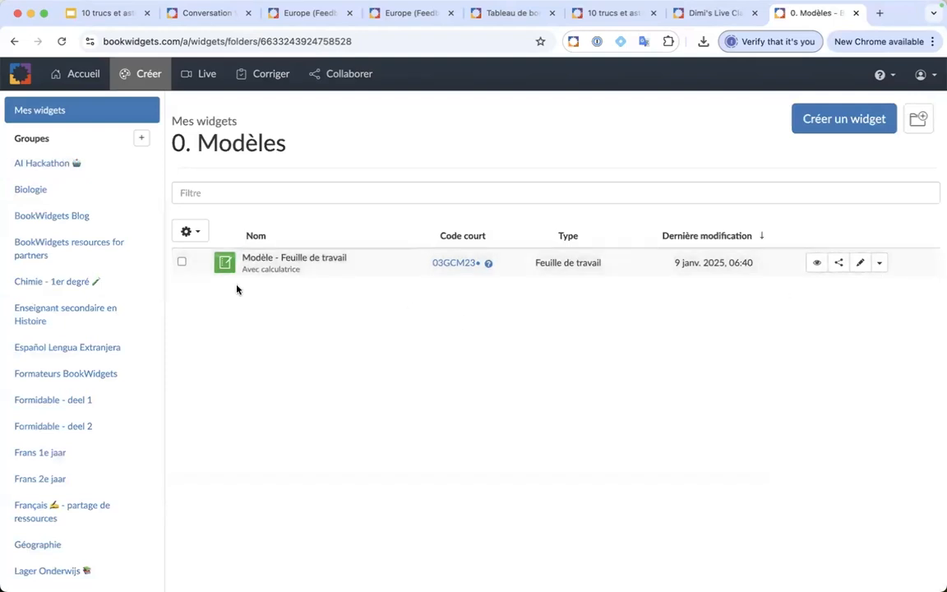
pyautogui.click(13, 44)
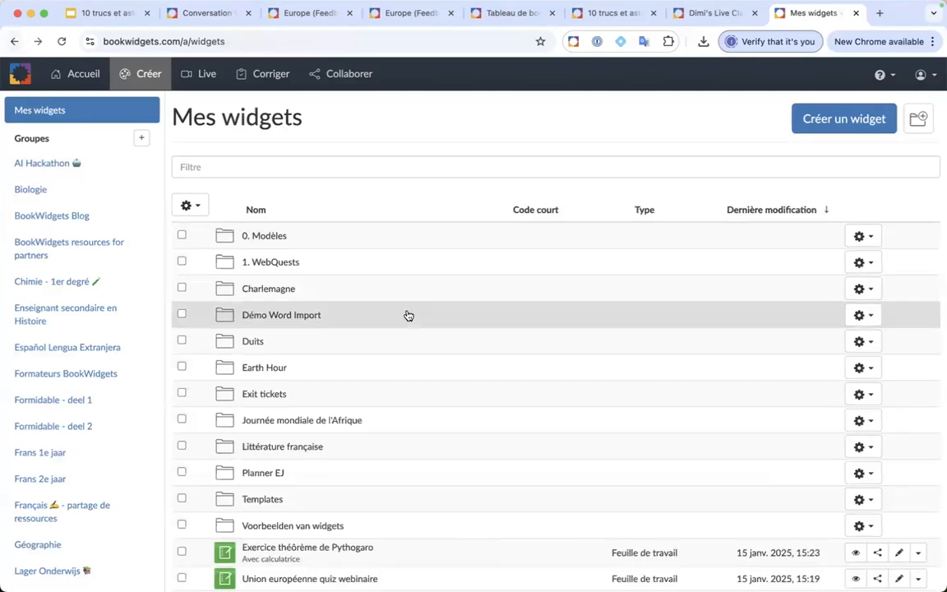
pyautogui.scroll(-2, 493, 345)
pyautogui.click(902, 505)
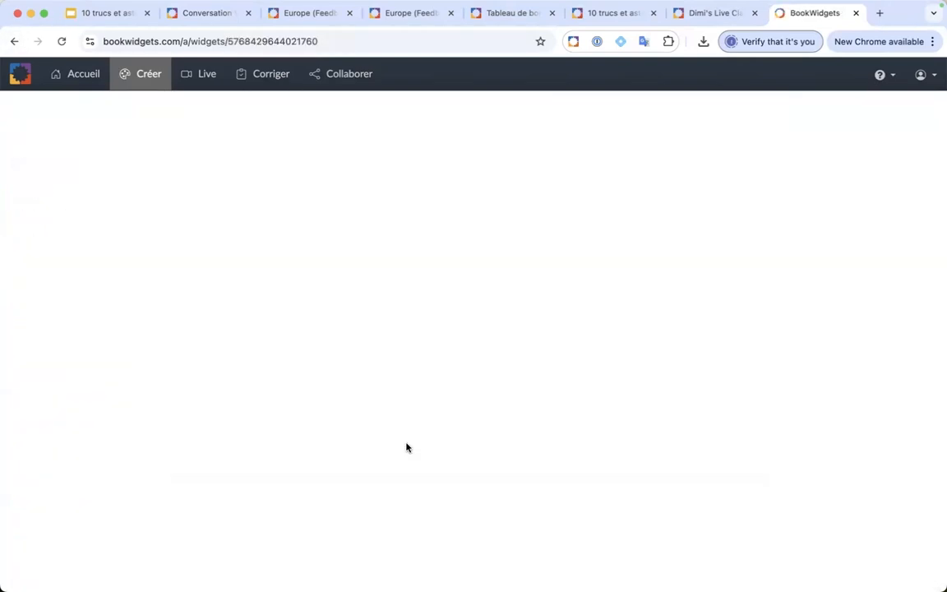
pyautogui.click(50, 297)
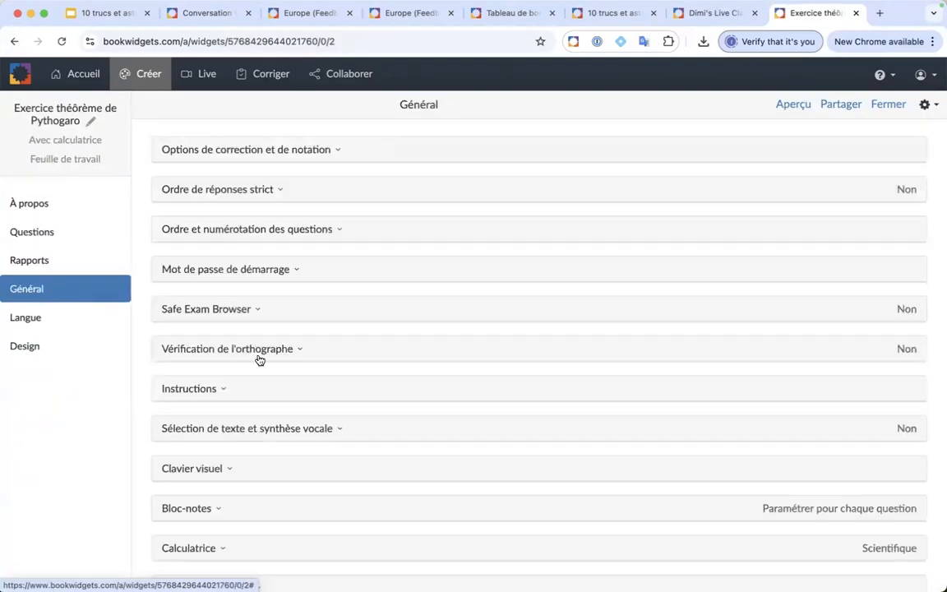
pyautogui.scroll(-2, 260, 321)
pyautogui.scroll(-3, 218, 427)
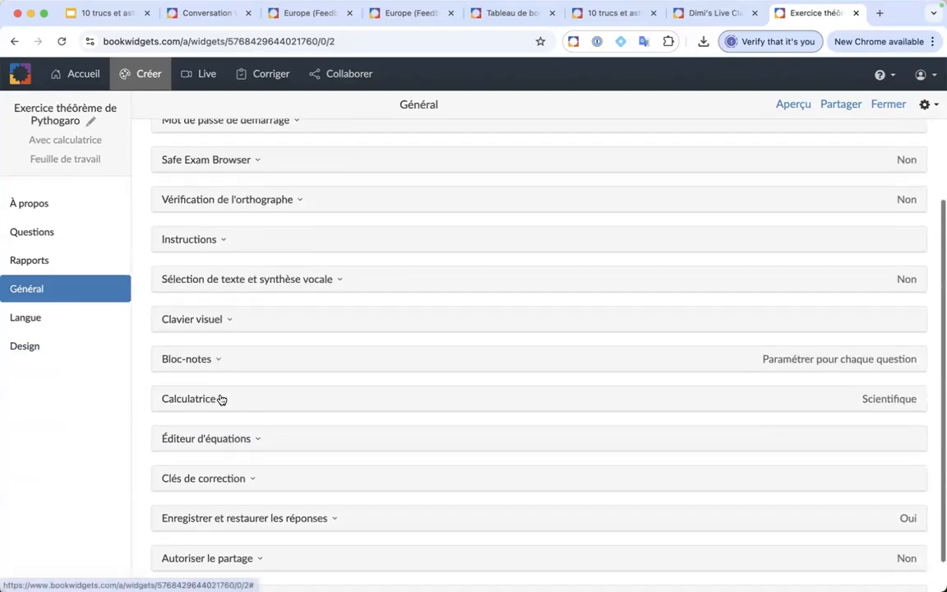
pyautogui.click(221, 399)
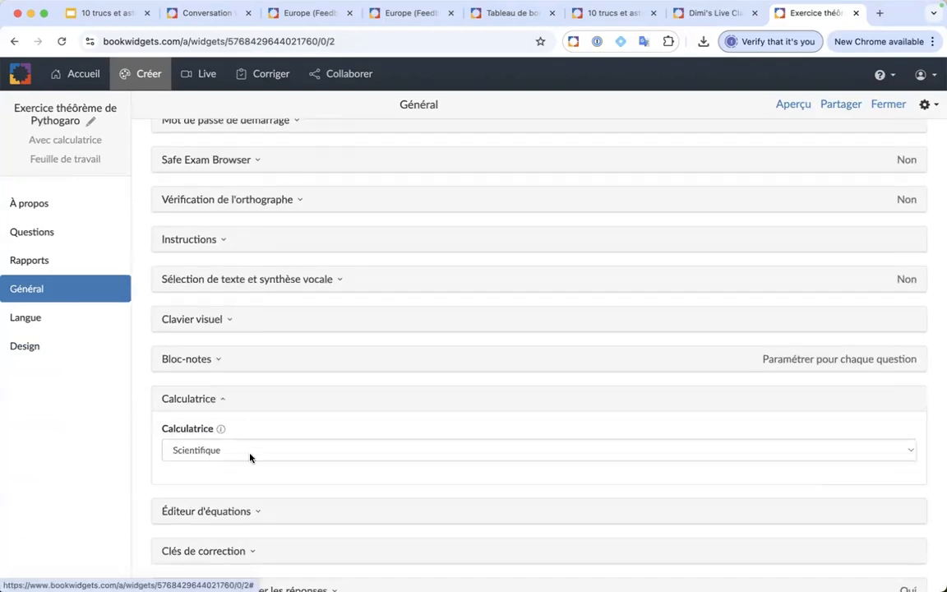
# Try out the scientific calculator in the exercise's student preview, hide it and close the preview
pyautogui.click(787, 104)
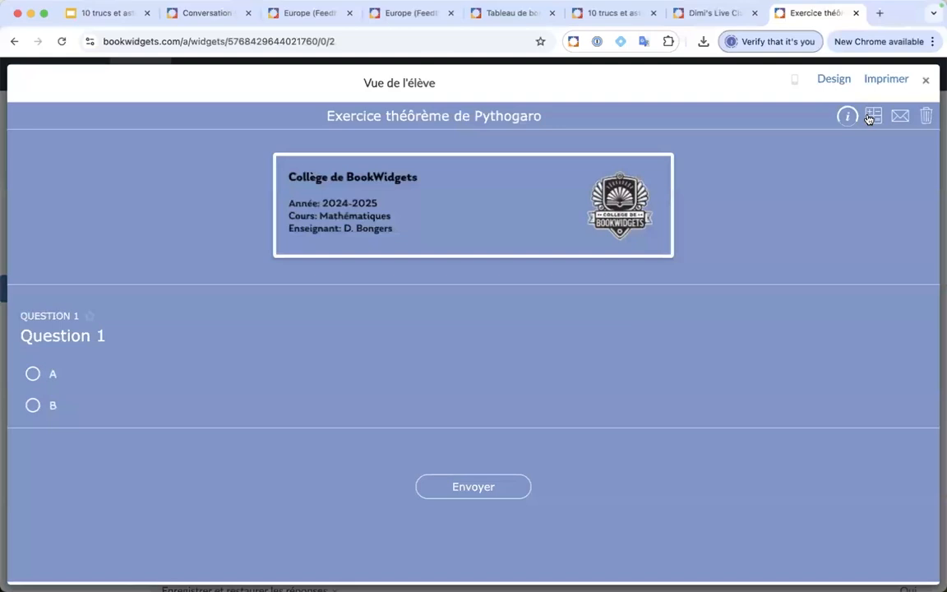
pyautogui.click(869, 117)
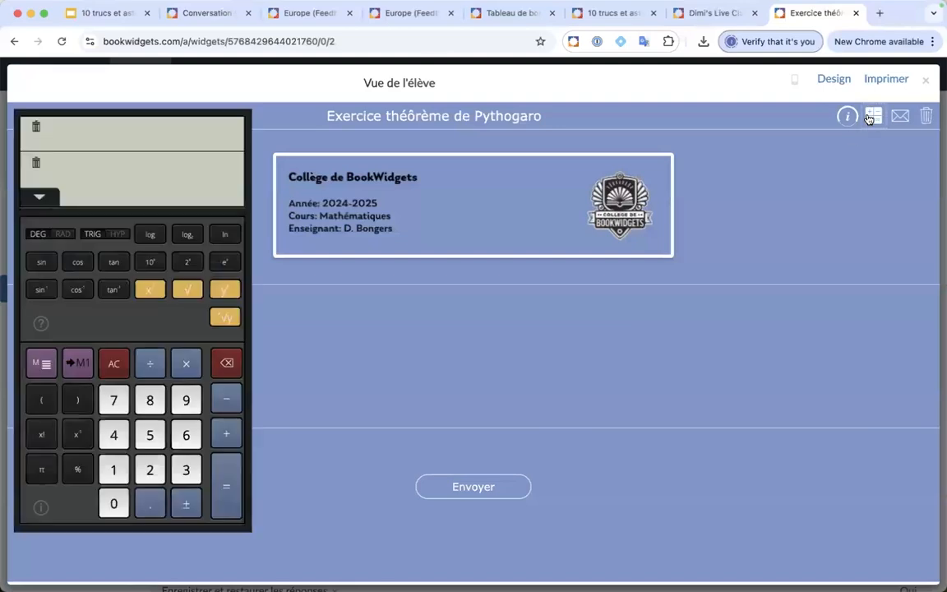
pyautogui.moveTo(148, 126); pyautogui.dragTo(515, 236)
pyautogui.click(873, 116)
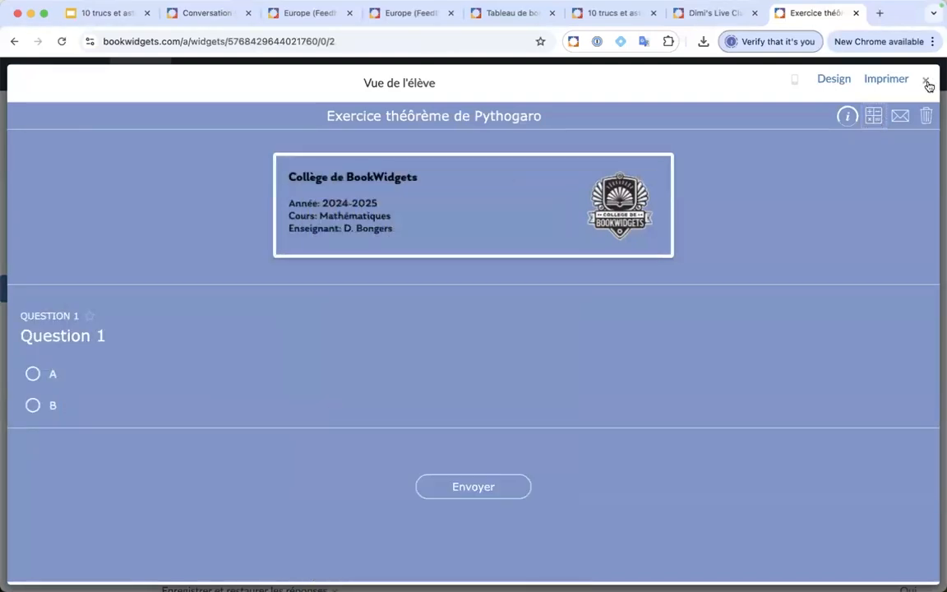
pyautogui.click(926, 82)
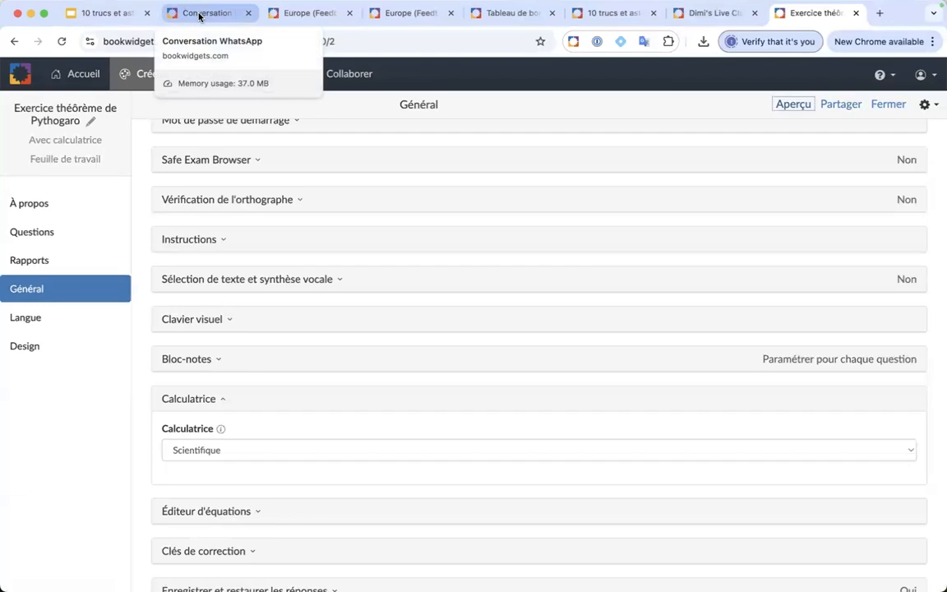
# Switch to the Google Slides presentation and advance to the "Astuce 4" slide about explanations and automatic feedback
pyautogui.click(112, 15)
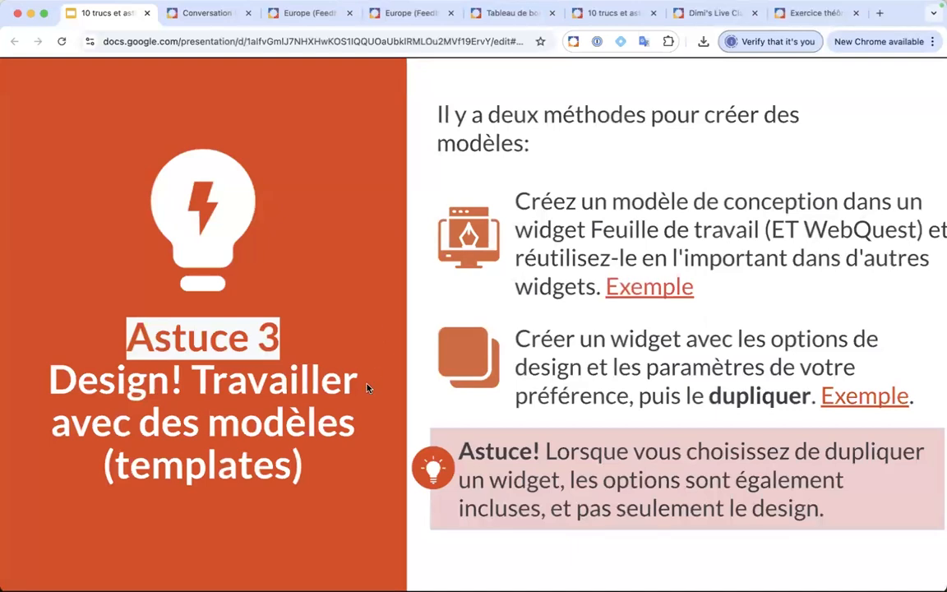
pyautogui.click(415, 403)
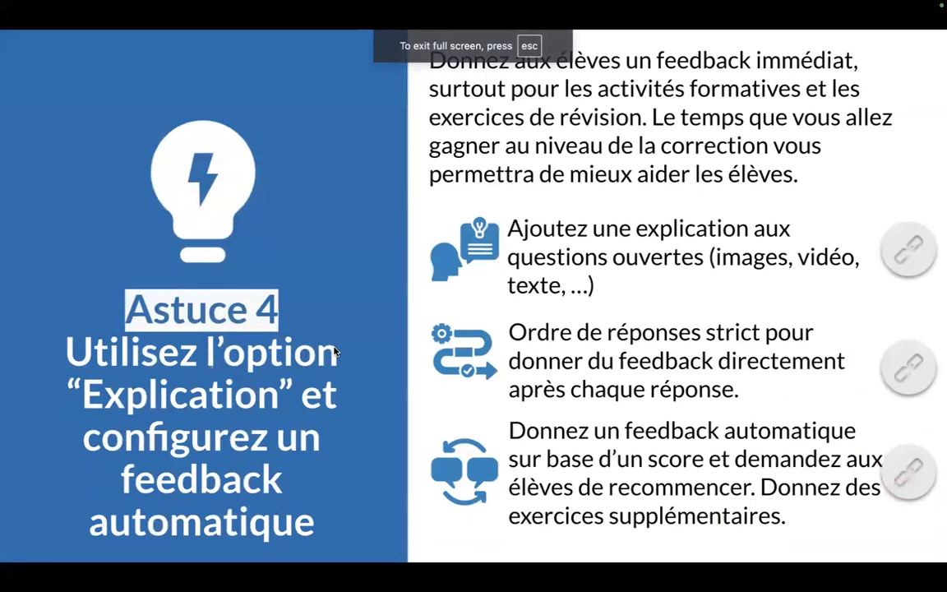
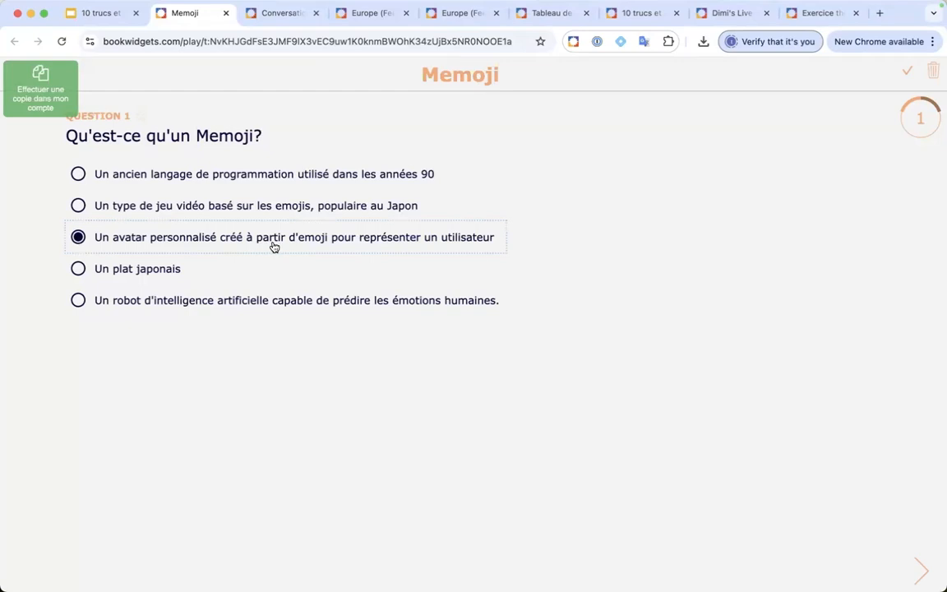
# Advance to question 2 and begin the heart-eyed Memoji's description with "Je vois un garçons avec des cœurs"
pyautogui.click(920, 570)
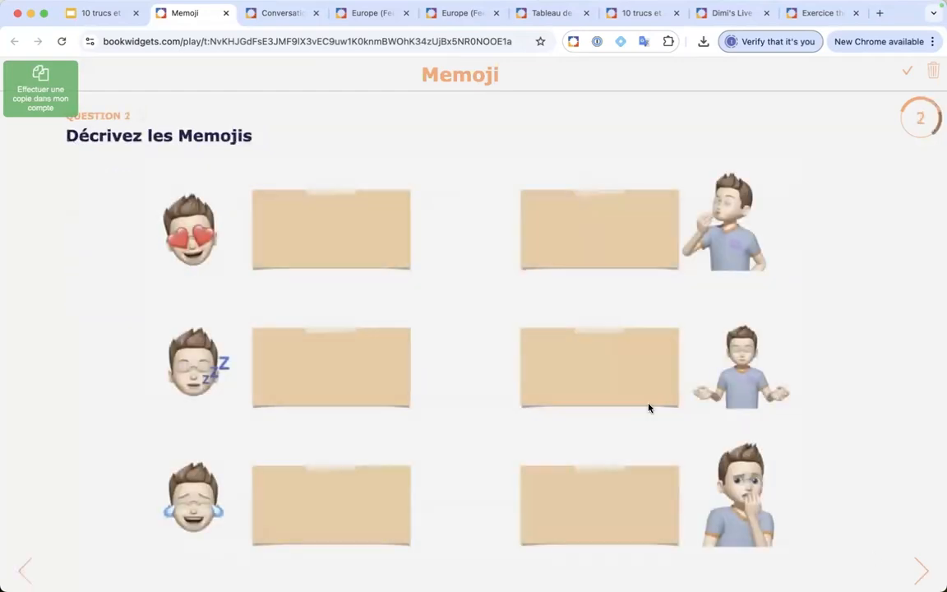
pyautogui.click(336, 215)
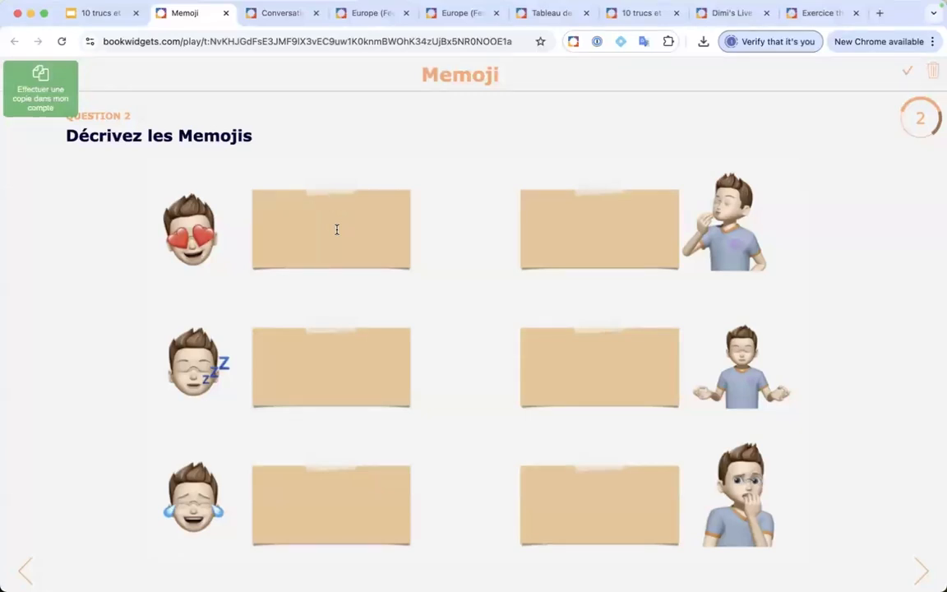
pyautogui.write('Je vois un garço')
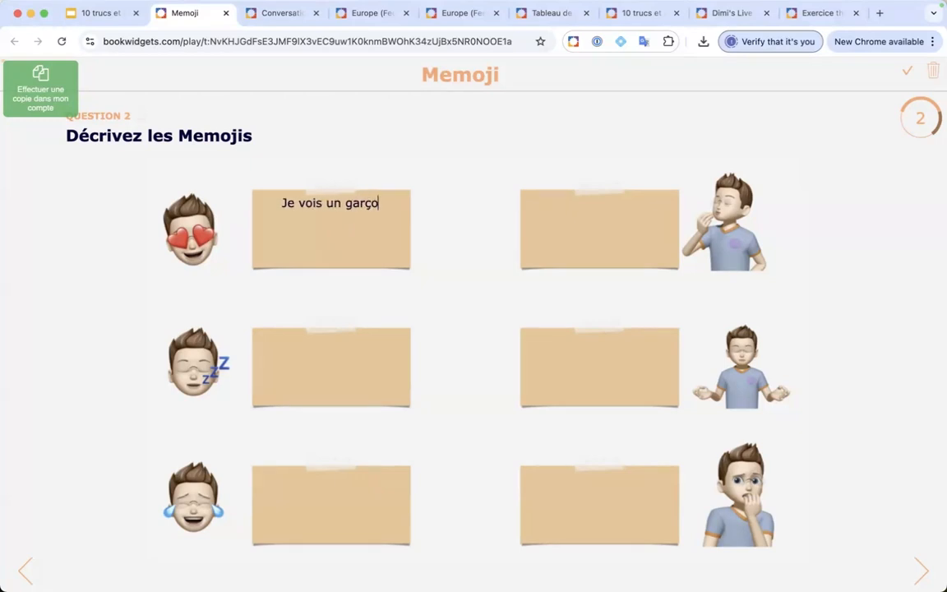
pyautogui.write('ns avec')
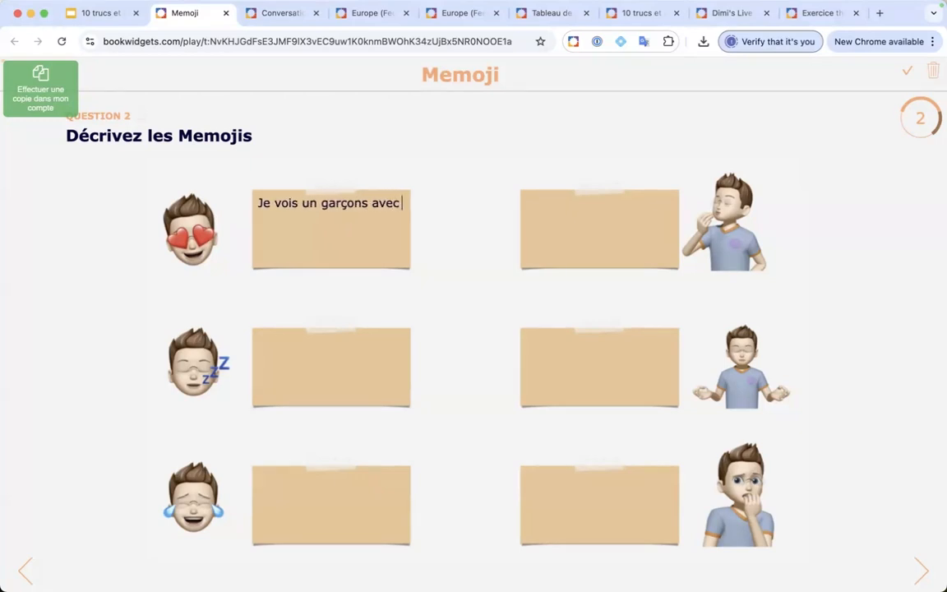
pyautogui.write(' des co')
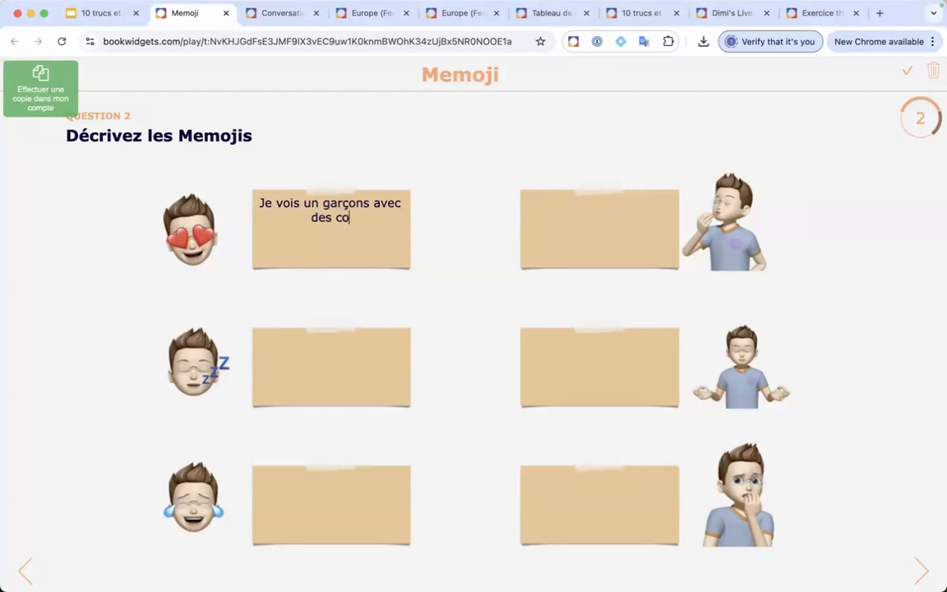
pyautogui.write('our')
pyautogui.press('BackSpace')
pyautogui.press('BackSpace')
pyautogui.press('BackSpace')
pyautogui.write('o')
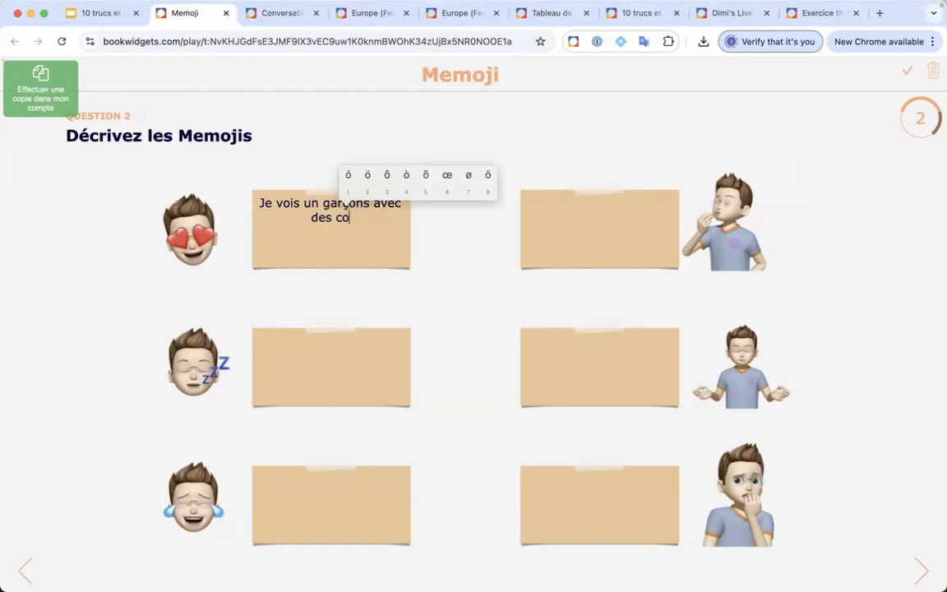
pyautogui.write('6urs')
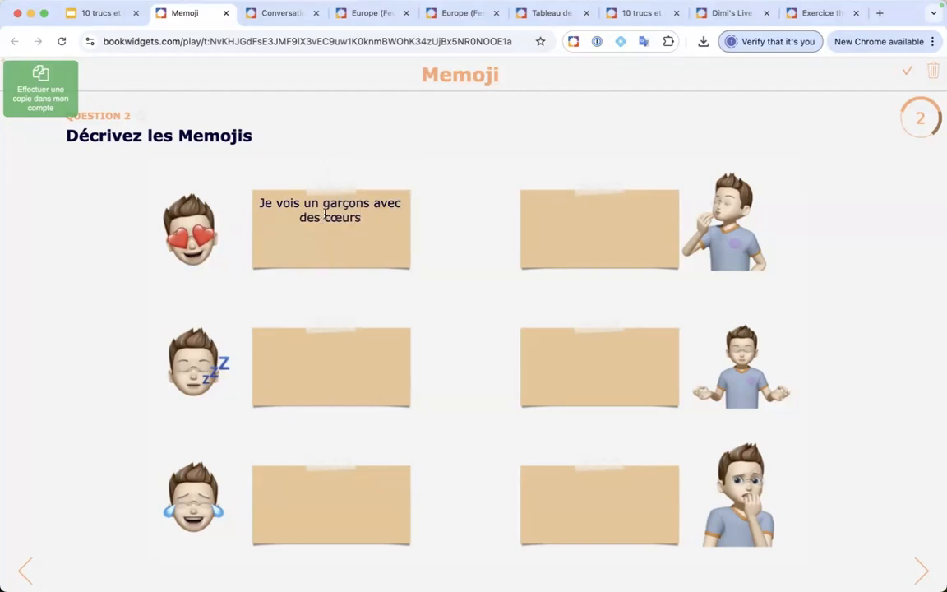
# Insert "yeux en forme de" before "cœurs" and complete the description with ". Il est heureux ou amoureux."
pyautogui.write('yeux en forme ')
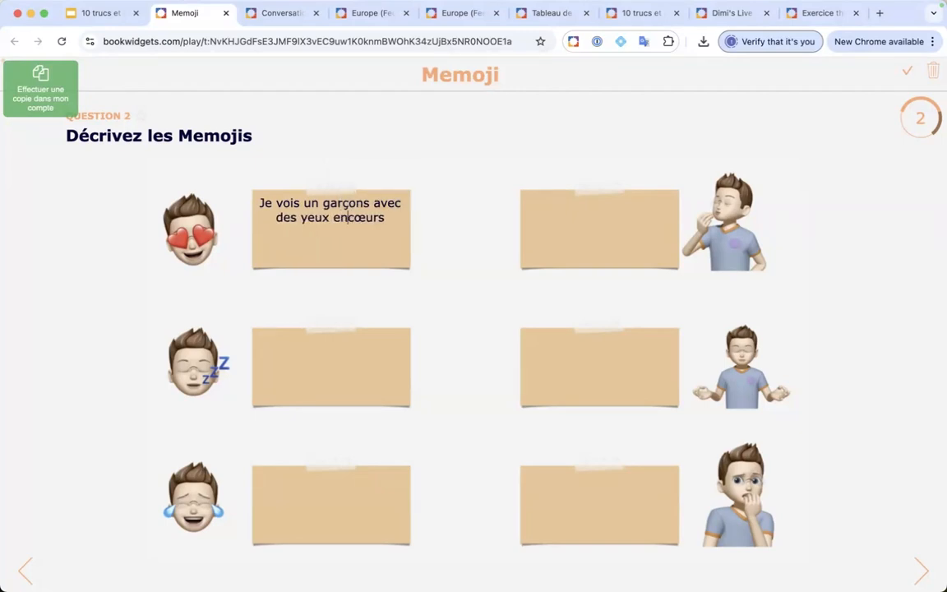
pyautogui.write('de ')
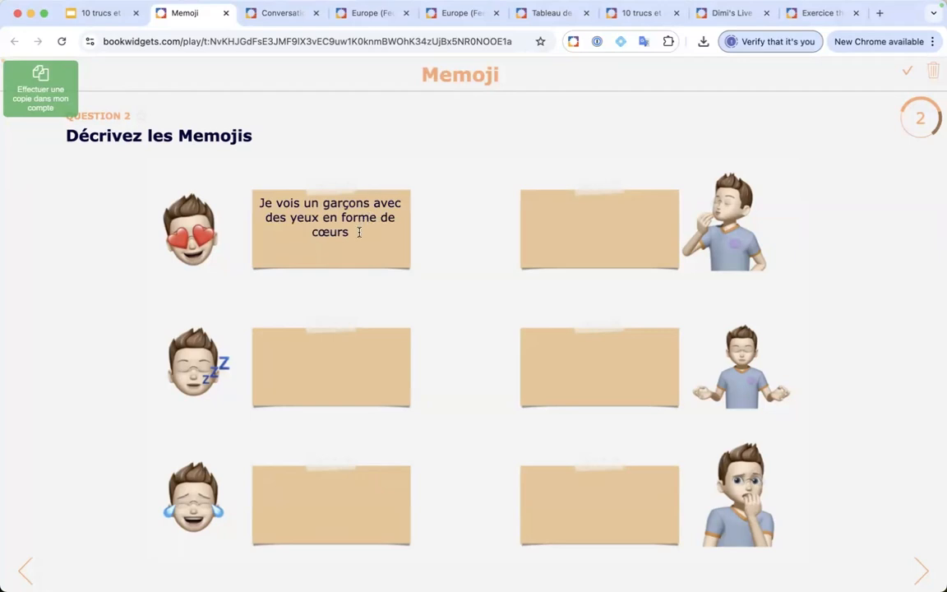
pyautogui.write('. Il est h')
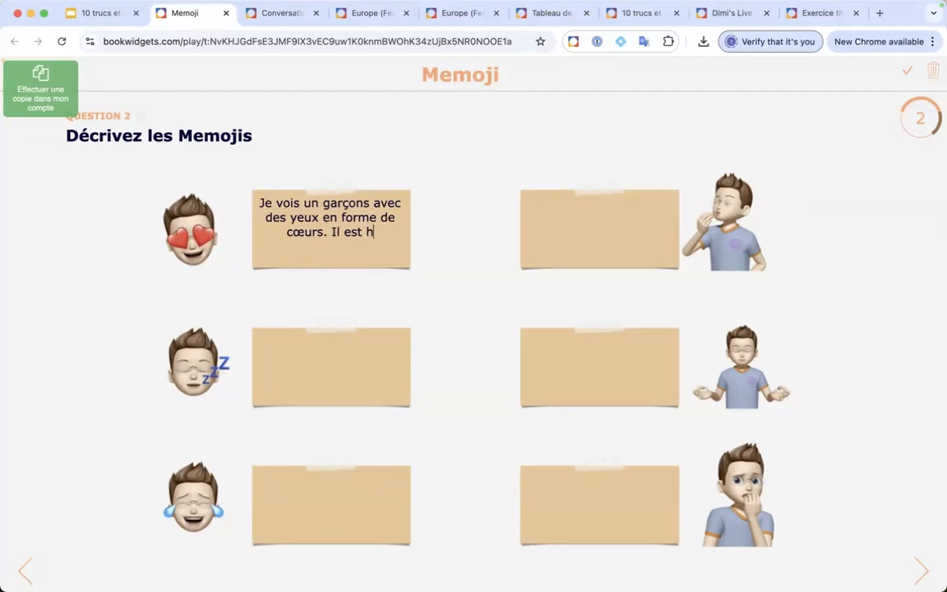
pyautogui.write('eureux ou amoureu')
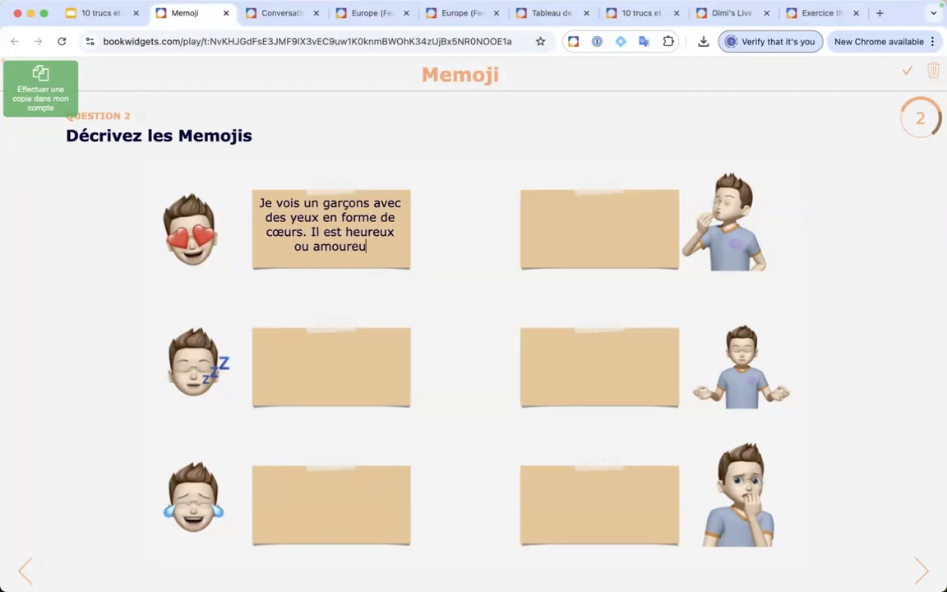
pyautogui.write('x.')
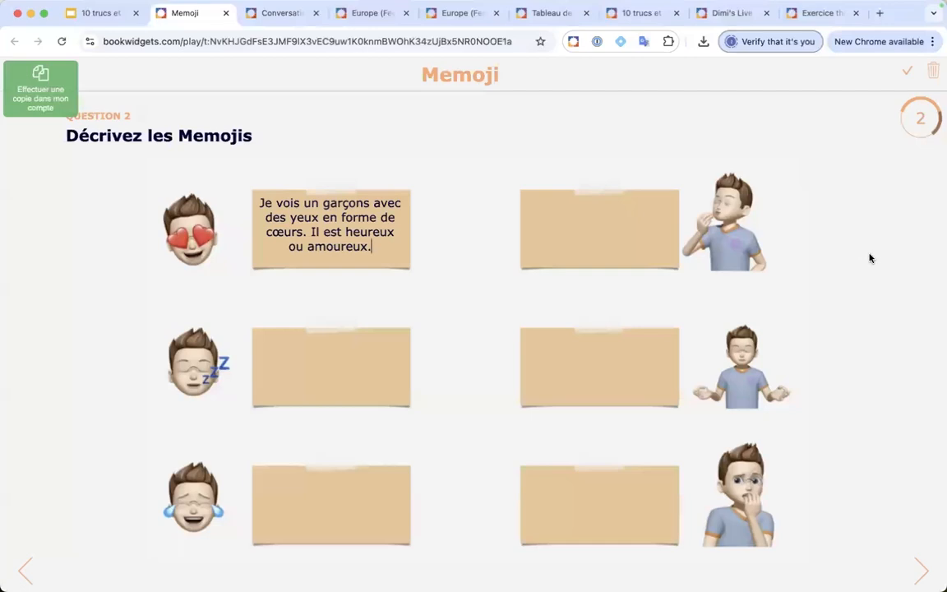
# Move on to question 3 and review its Memoji creation instructions and image upload area
pyautogui.click(915, 568)
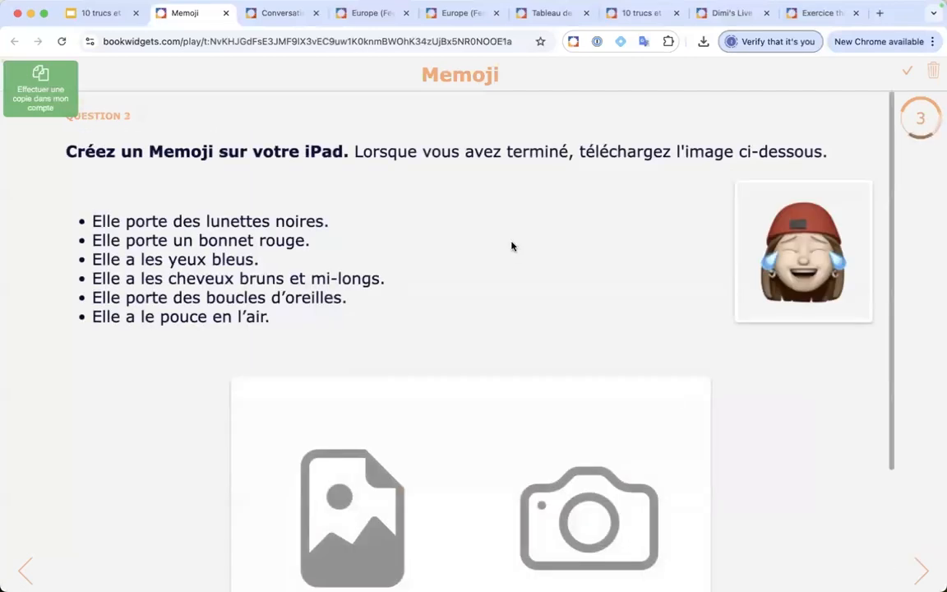
pyautogui.scroll(-2, 447, 217)
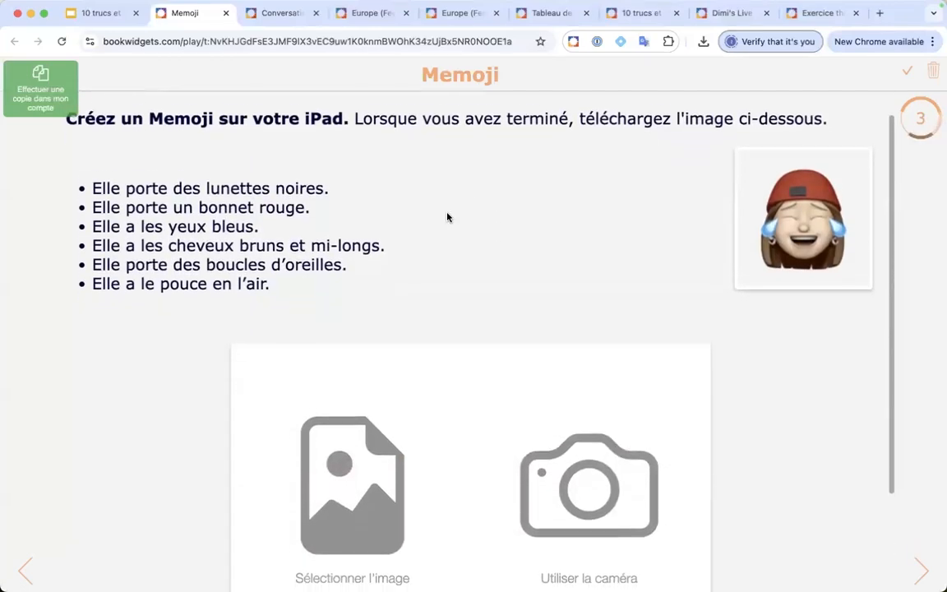
pyautogui.scroll(-1, 447, 217)
pyautogui.scroll(1, 448, 217)
pyautogui.scroll(-3, 448, 217)
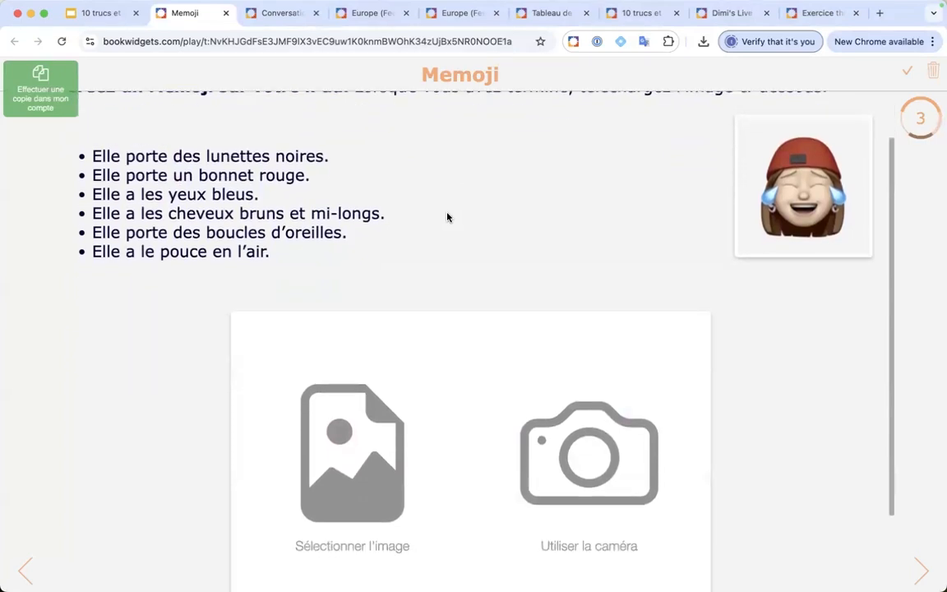
pyautogui.scroll(4, 447, 217)
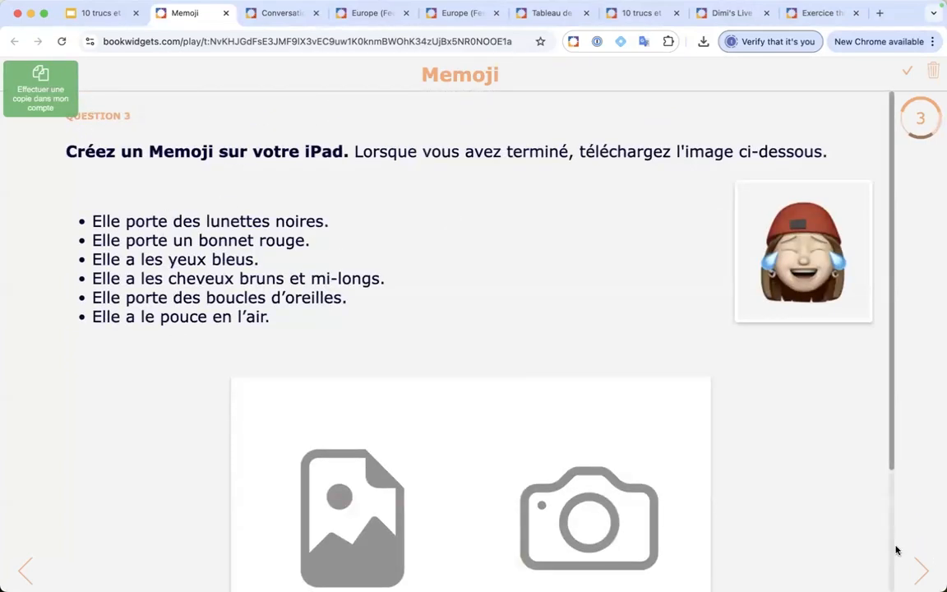
# Continue past the question 4 audio recording task to the end of the worksheet and reveal the correct answers
pyautogui.click(920, 569)
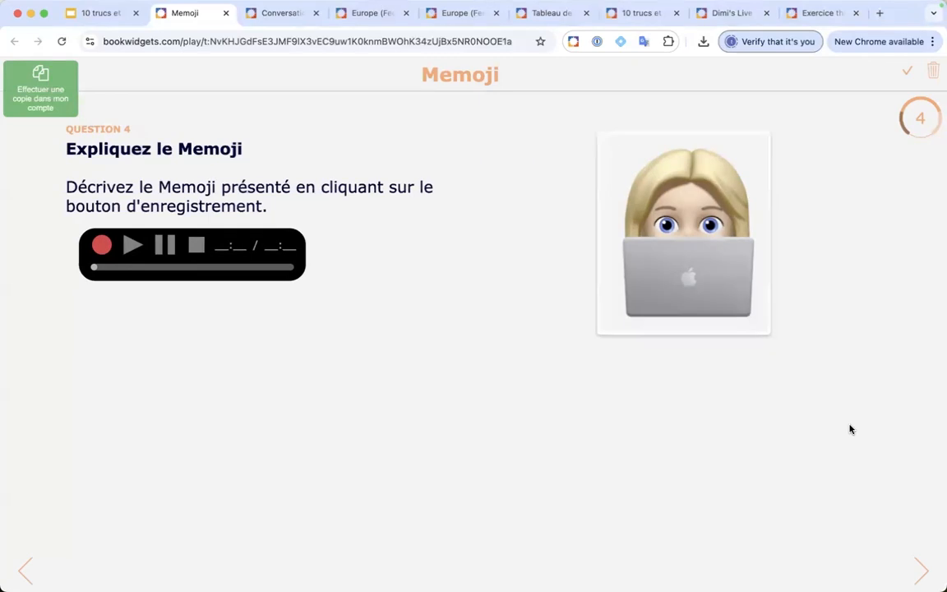
pyautogui.click(920, 572)
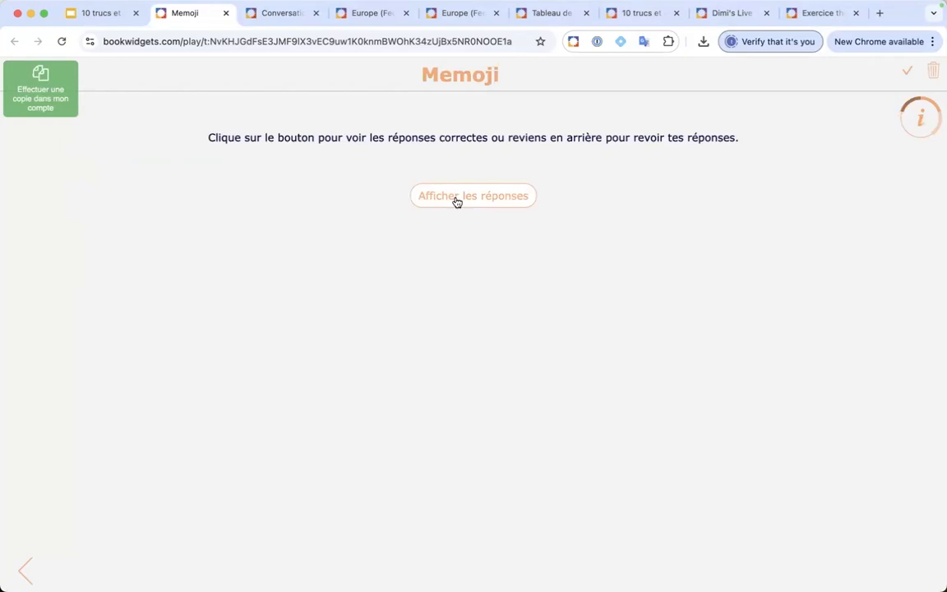
pyautogui.click(457, 202)
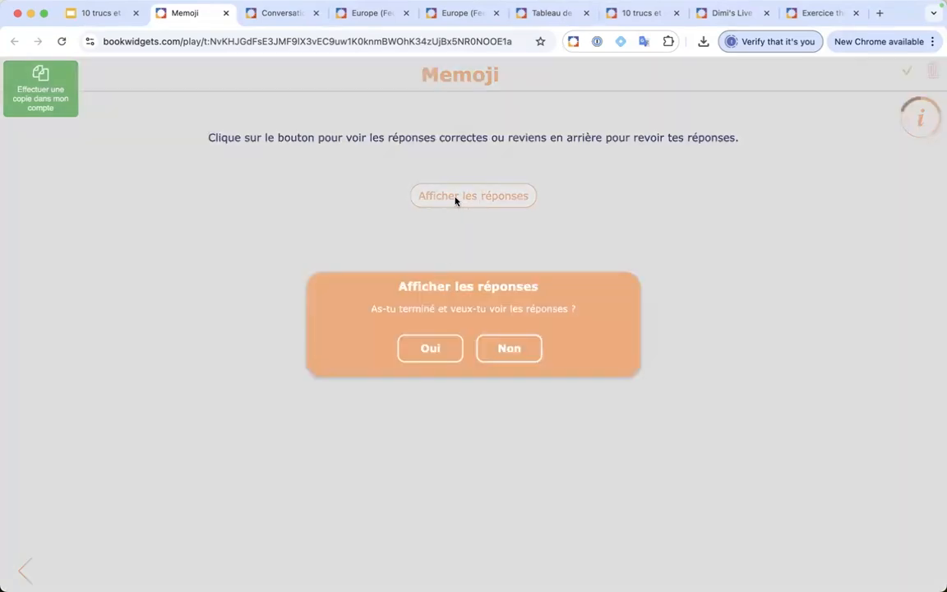
pyautogui.click(428, 351)
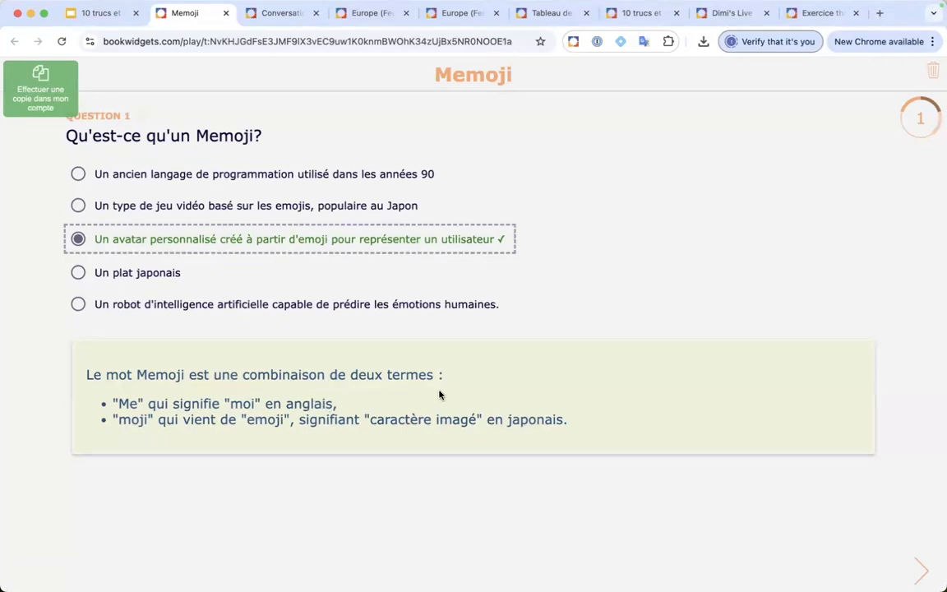
# Go to the corrected question 2 and read the example answers in its explanation
pyautogui.click(917, 570)
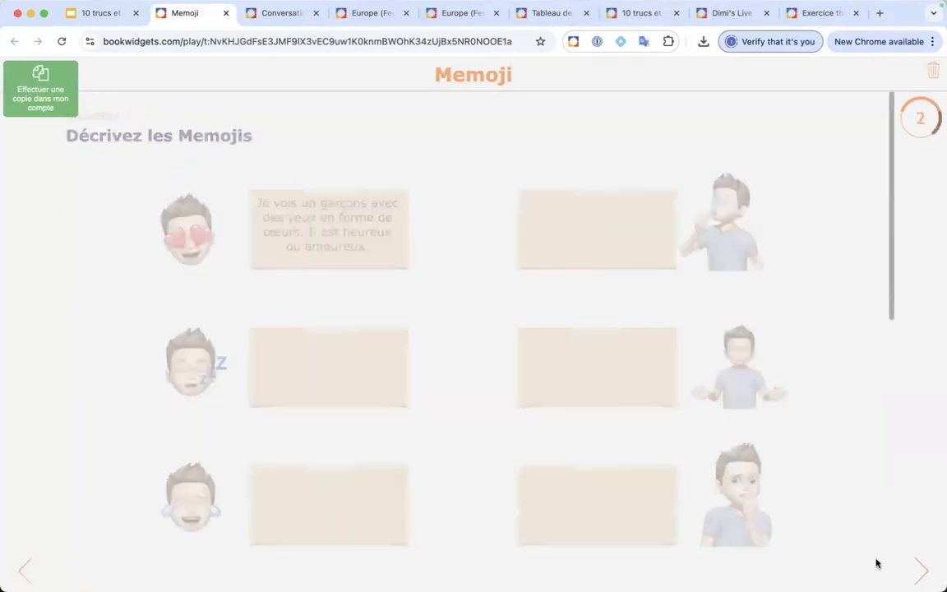
pyautogui.scroll(-5, 501, 268)
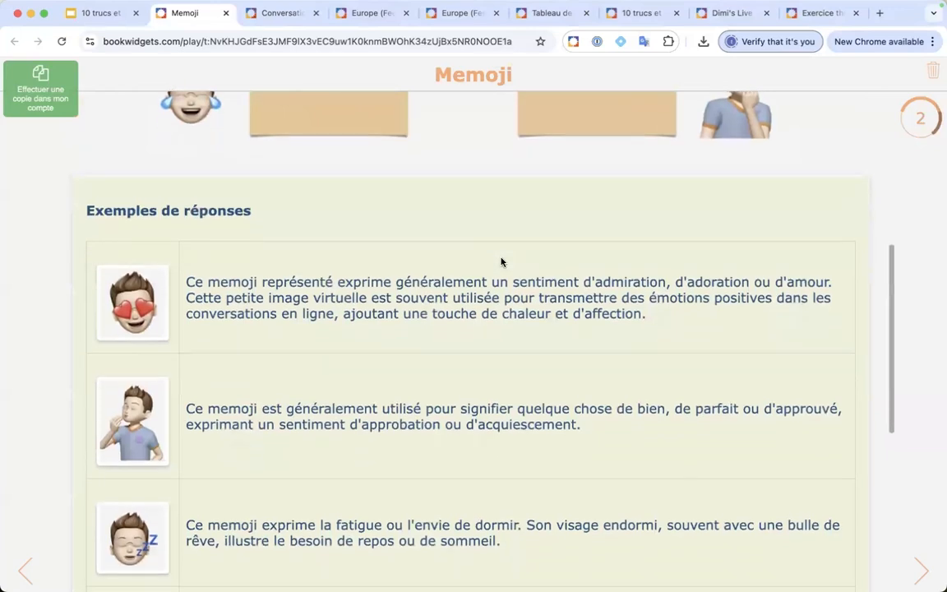
pyautogui.scroll(-5, 500, 262)
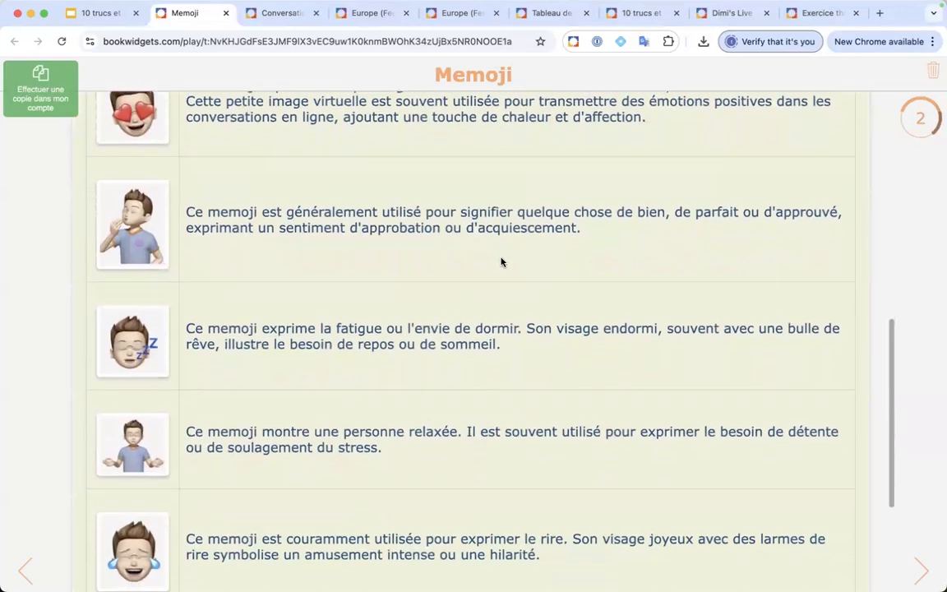
# Review question 2's memoji description boxes and the example answers given below them
pyautogui.scroll(10, 501, 261)
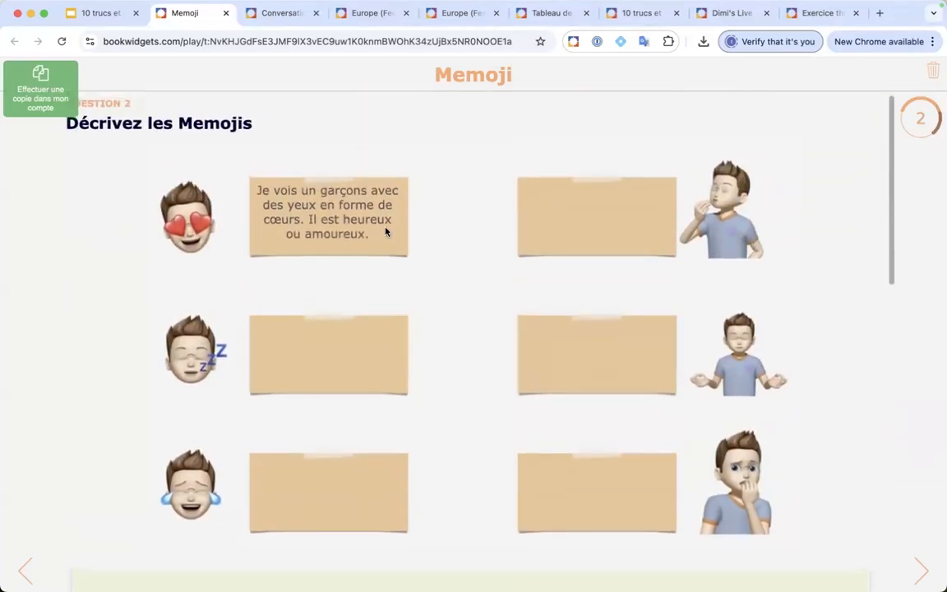
pyautogui.scroll(-8, 386, 231)
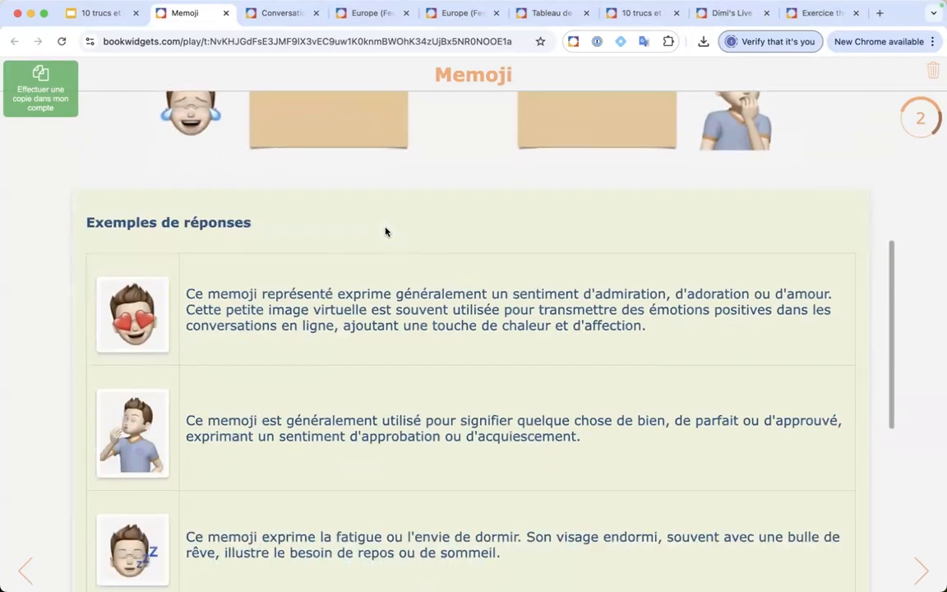
pyautogui.scroll(-5, 260, 223)
pyautogui.scroll(-4, 260, 223)
pyautogui.scroll(7, 260, 224)
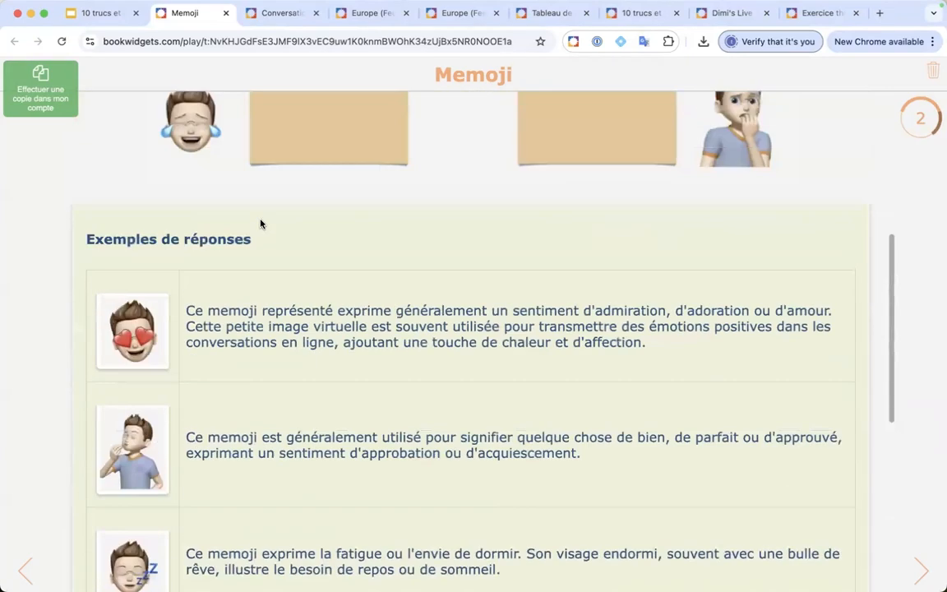
pyautogui.scroll(1, 260, 223)
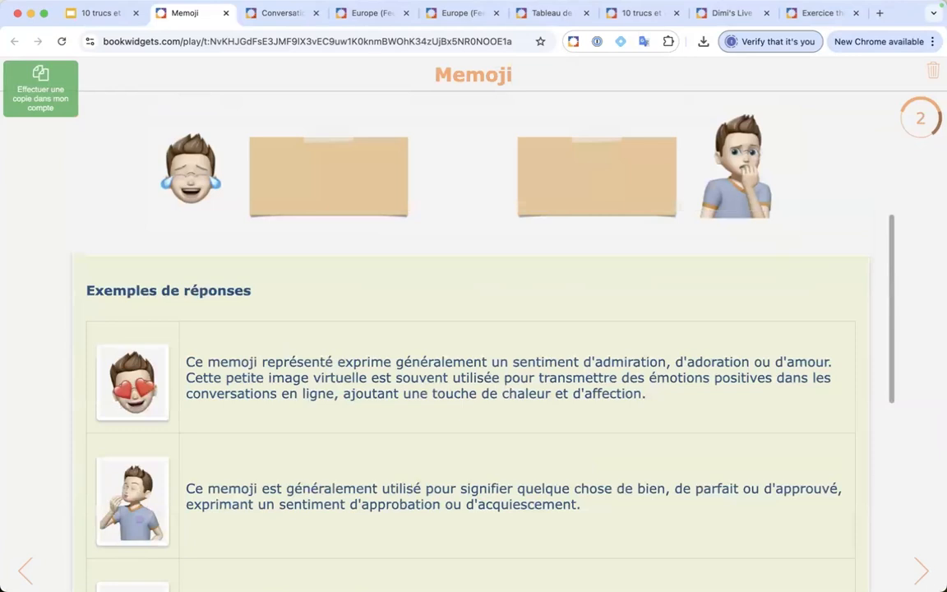
# Go to question 3 and view its description list and example memoji
pyautogui.click(924, 575)
pyautogui.scroll(-5, 499, 325)
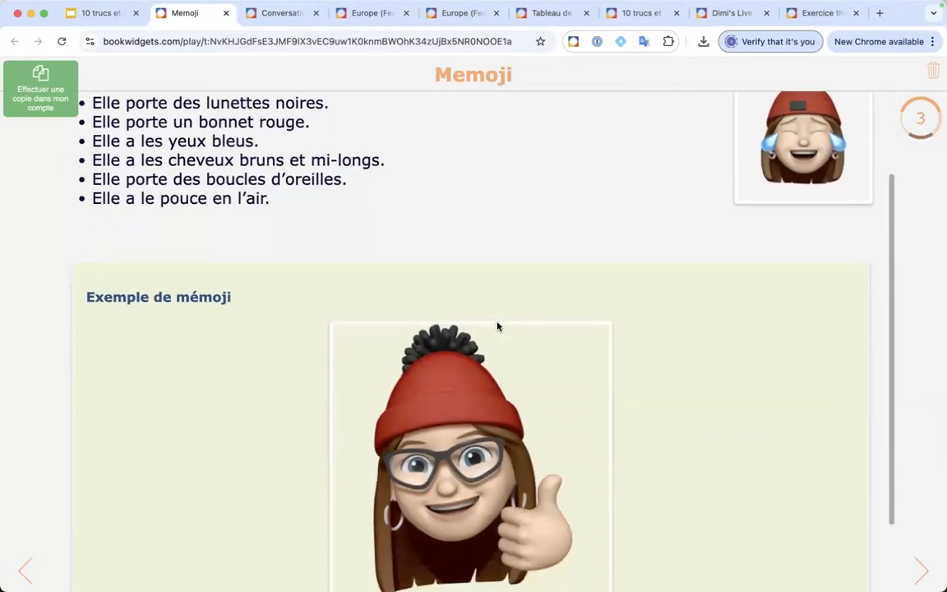
pyautogui.scroll(3, 498, 324)
pyautogui.scroll(-1, 498, 324)
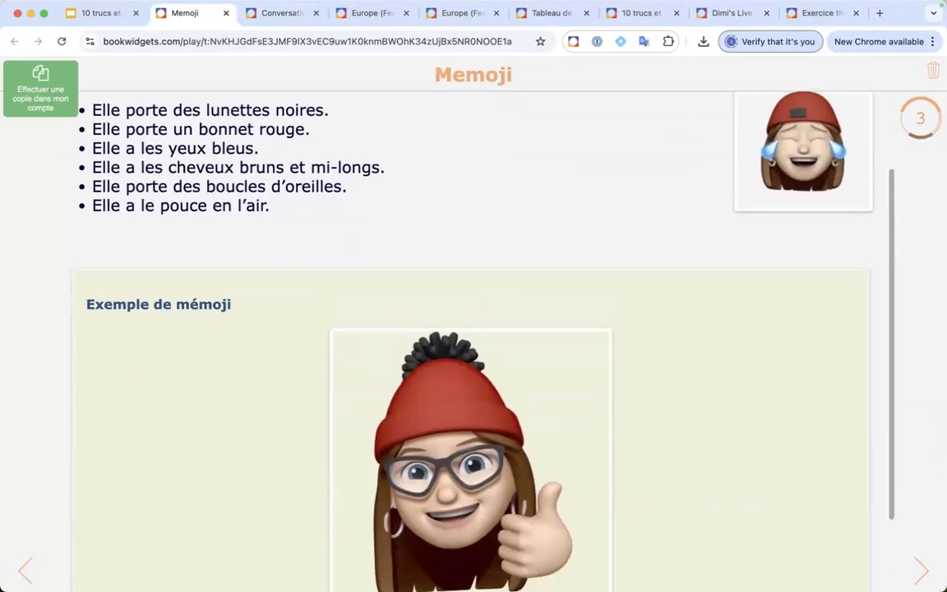
# Go to question 4 and briefly play the example audio recording, then pause it
pyautogui.click(924, 569)
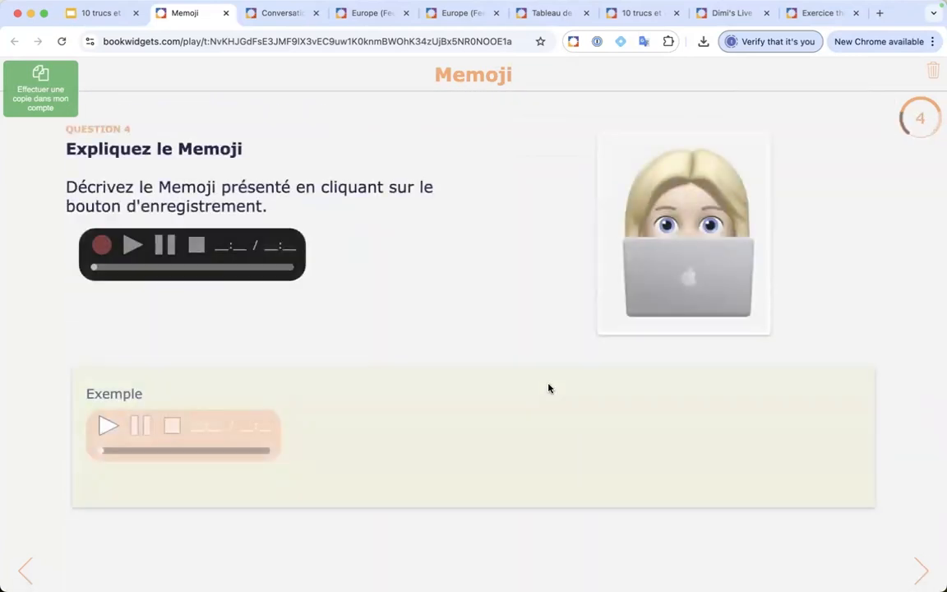
pyautogui.click(108, 426)
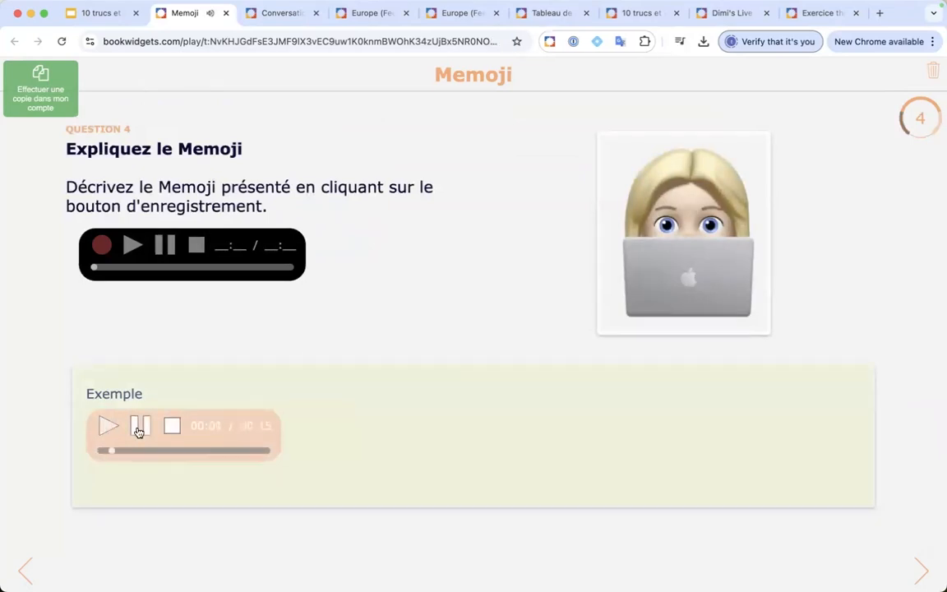
pyautogui.click(139, 429)
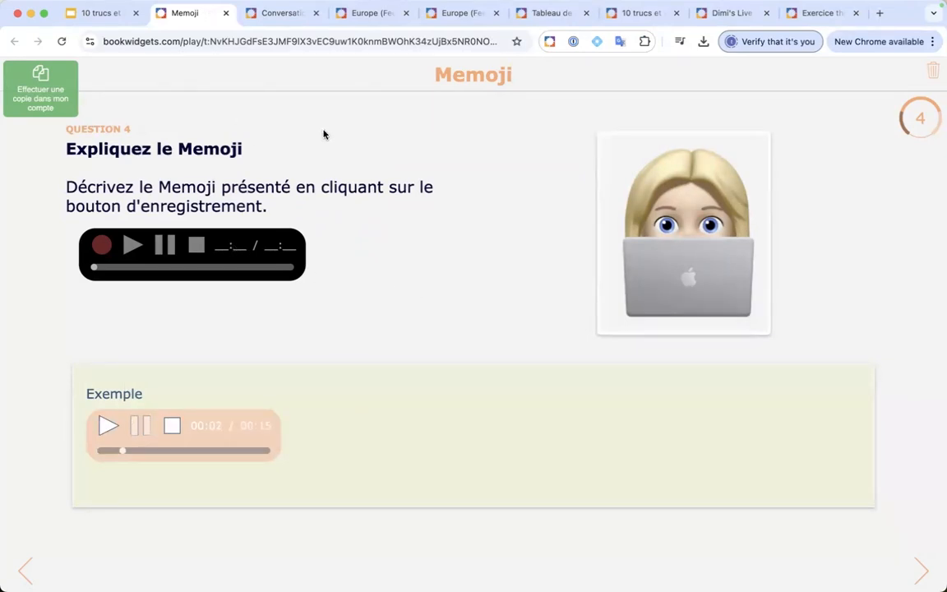
# Copy the Memoji quiz into the account and expand the Explication section of its first question
pyautogui.click(45, 104)
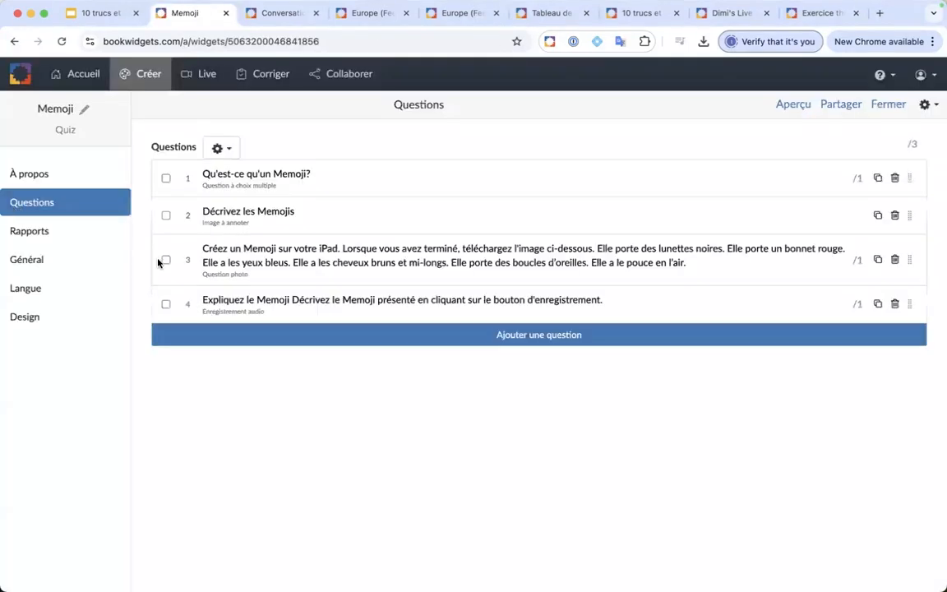
pyautogui.click(298, 188)
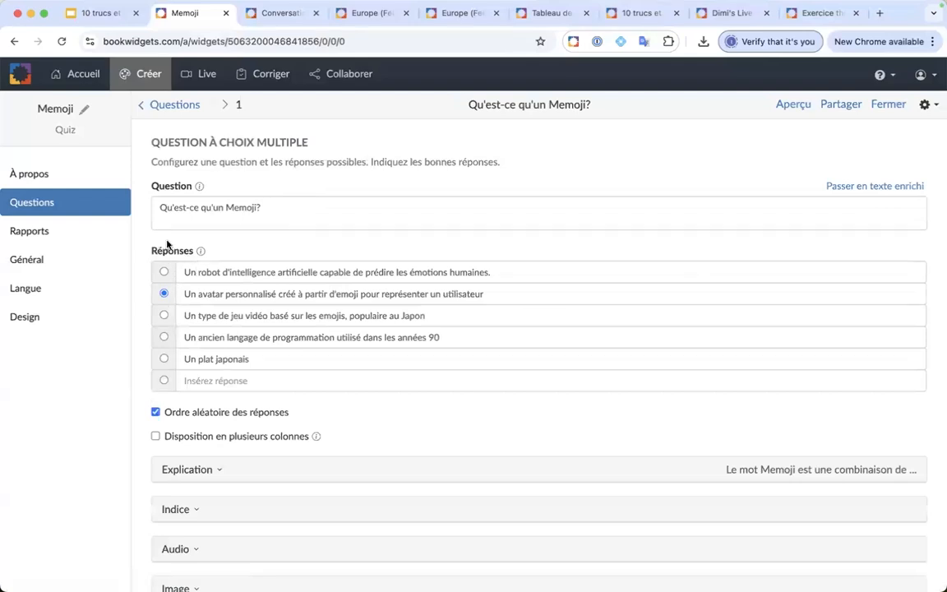
pyautogui.moveTo(182, 206); pyautogui.dragTo(249, 208)
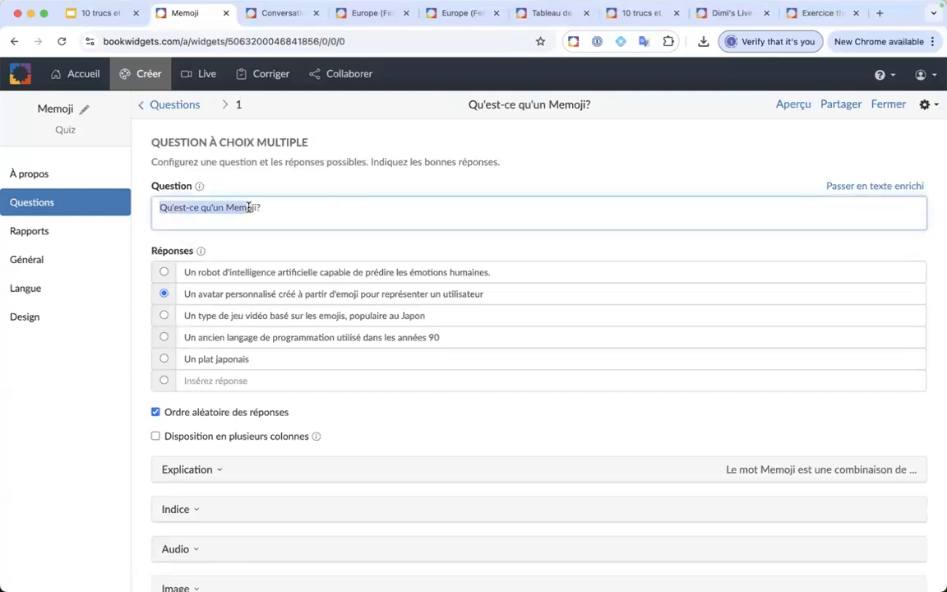
pyautogui.scroll(-2, 265, 378)
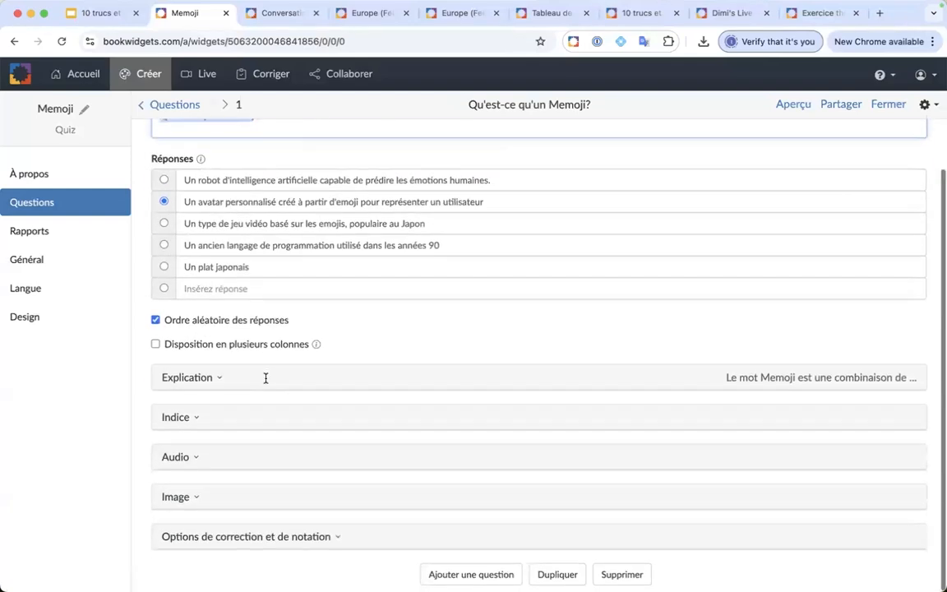
pyautogui.click(221, 379)
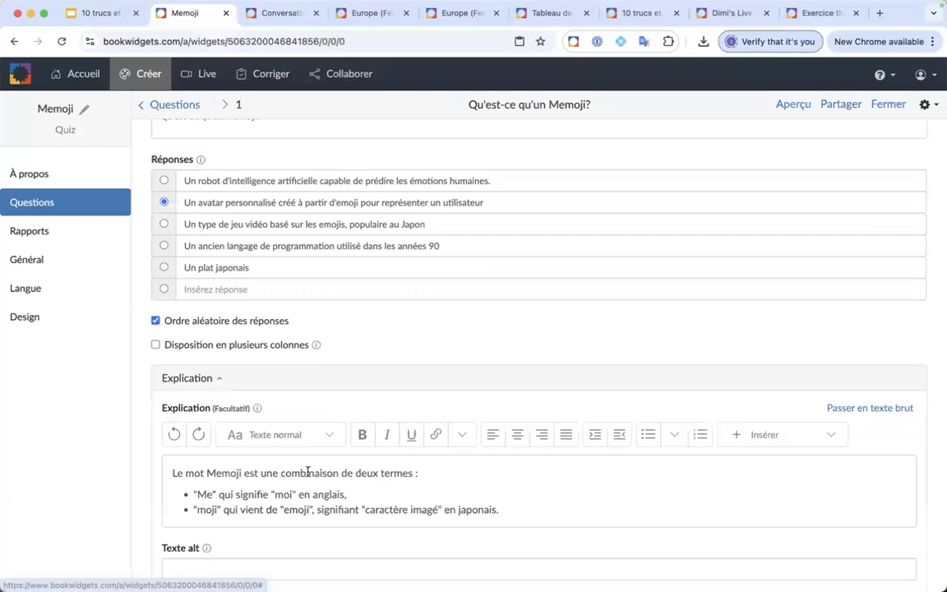
# Examine the explanation text of the first question and the media types that can be inserted into it
pyautogui.scroll(-1, 517, 483)
pyautogui.moveTo(524, 474); pyautogui.dragTo(169, 427)
pyautogui.click(553, 451)
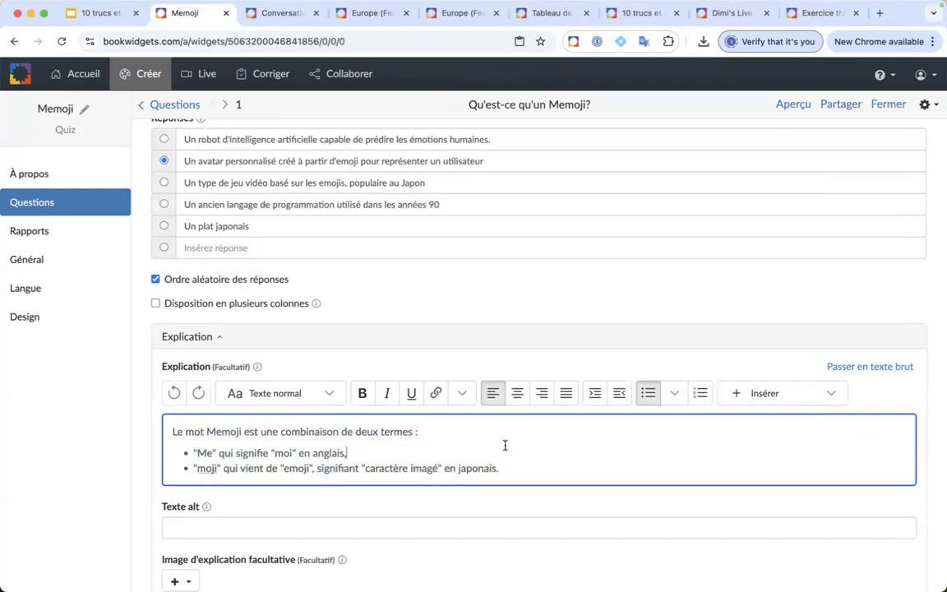
pyautogui.scroll(-1, 511, 446)
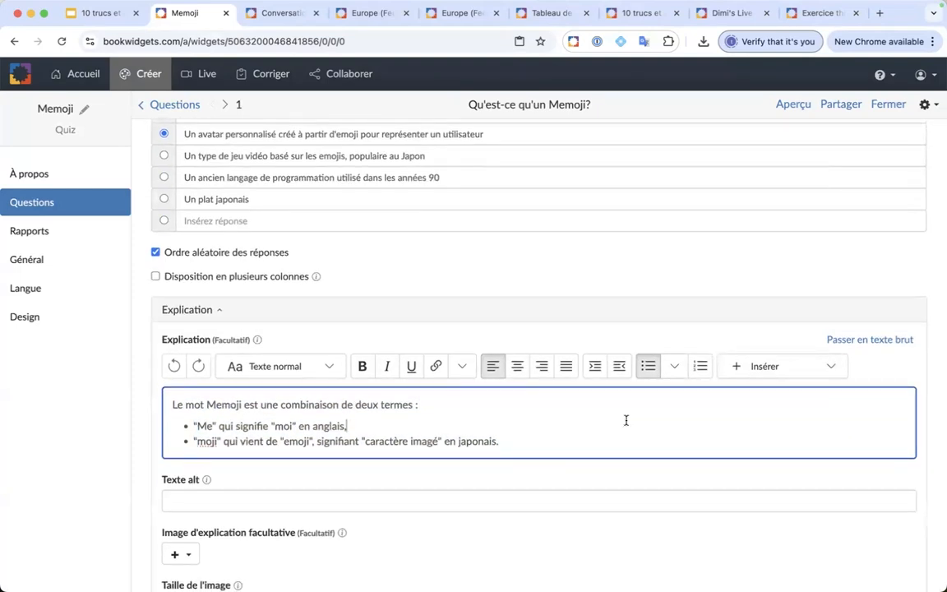
pyautogui.click(741, 366)
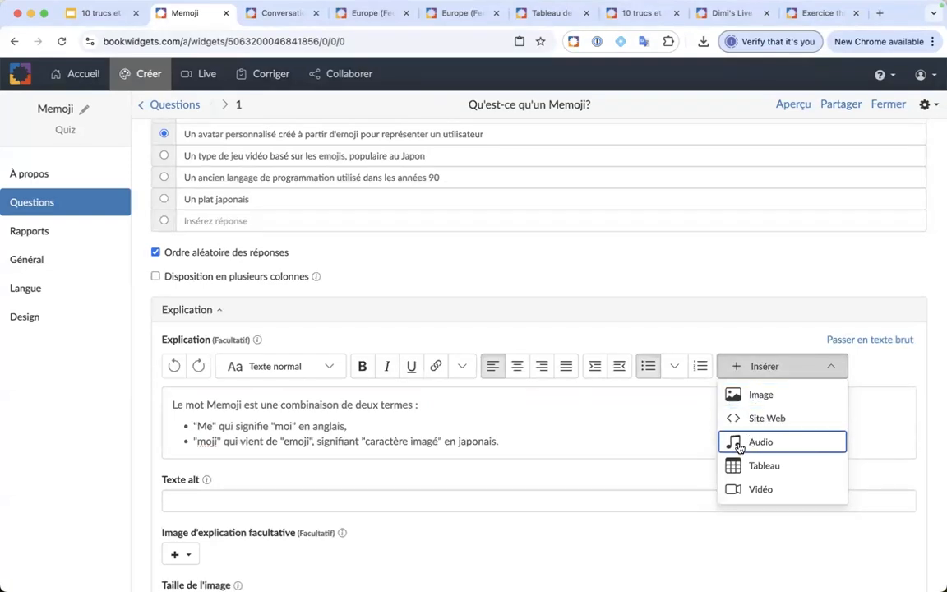
pyautogui.click(545, 440)
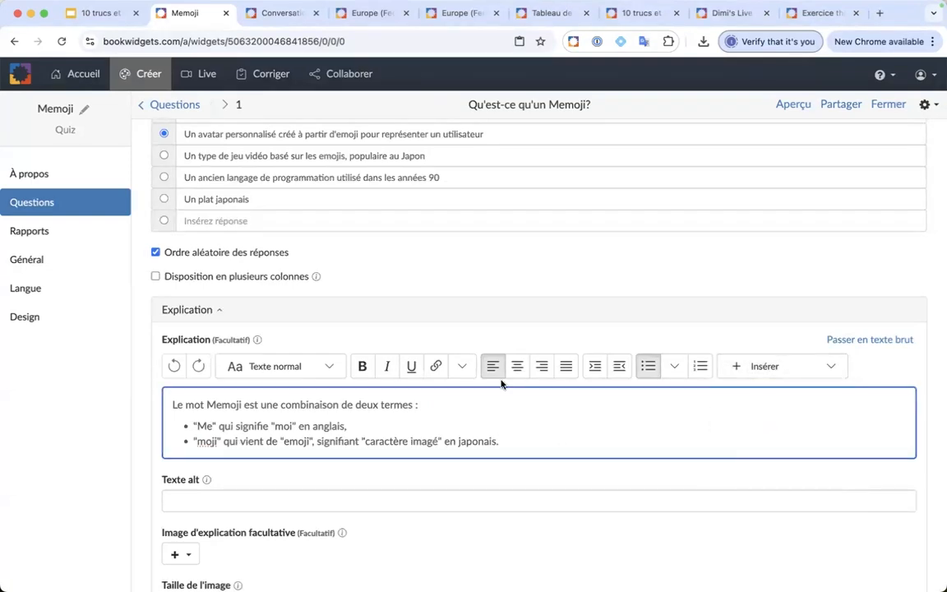
# Review the first question's answer options together with the wording of its explanation
pyautogui.scroll(2, 384, 318)
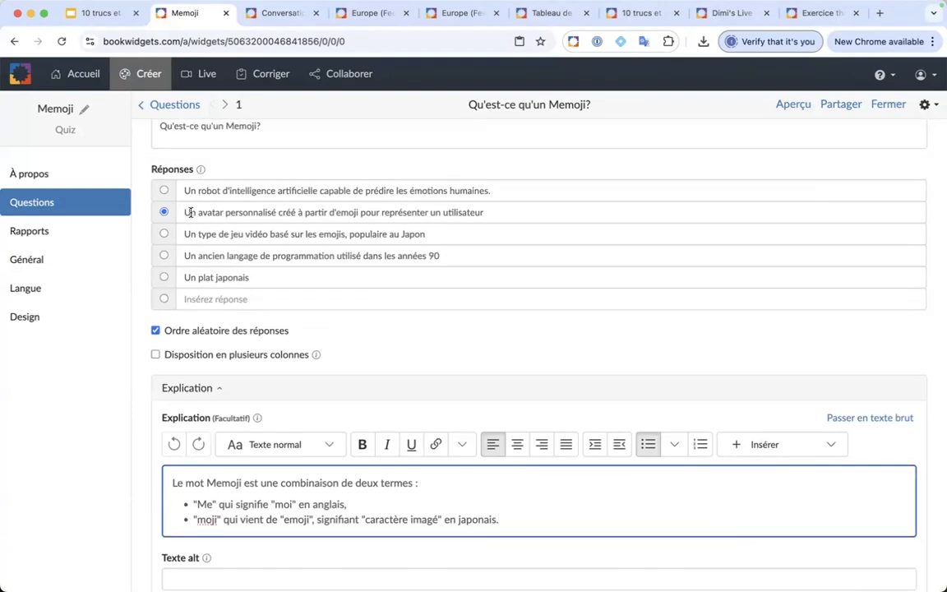
pyautogui.scroll(1, 344, 342)
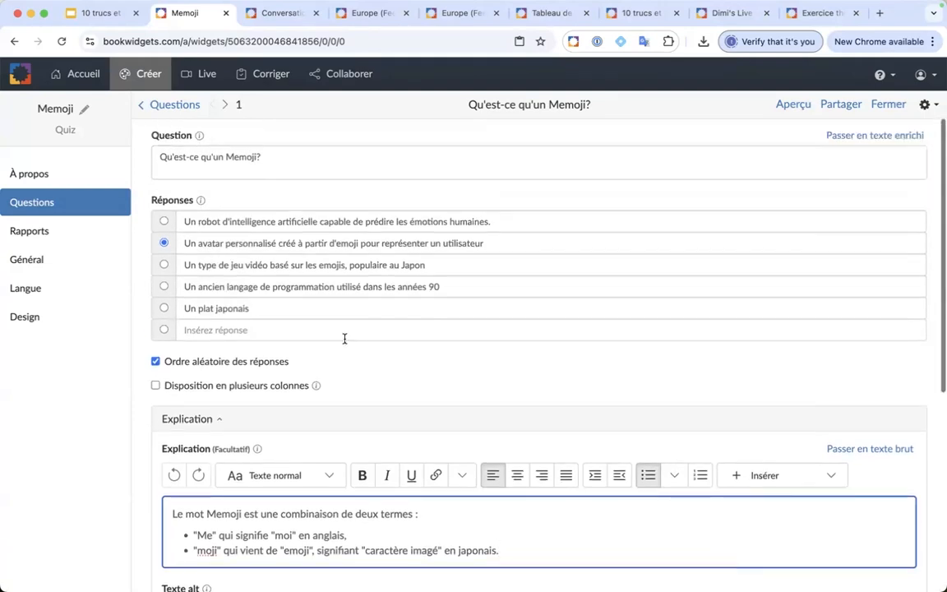
pyautogui.scroll(1, 353, 371)
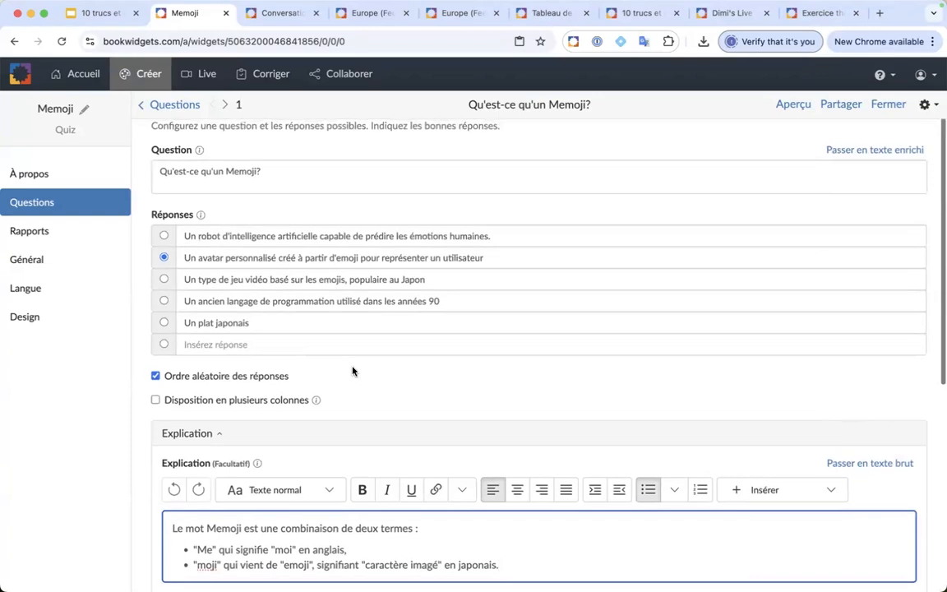
pyautogui.scroll(-2, 422, 383)
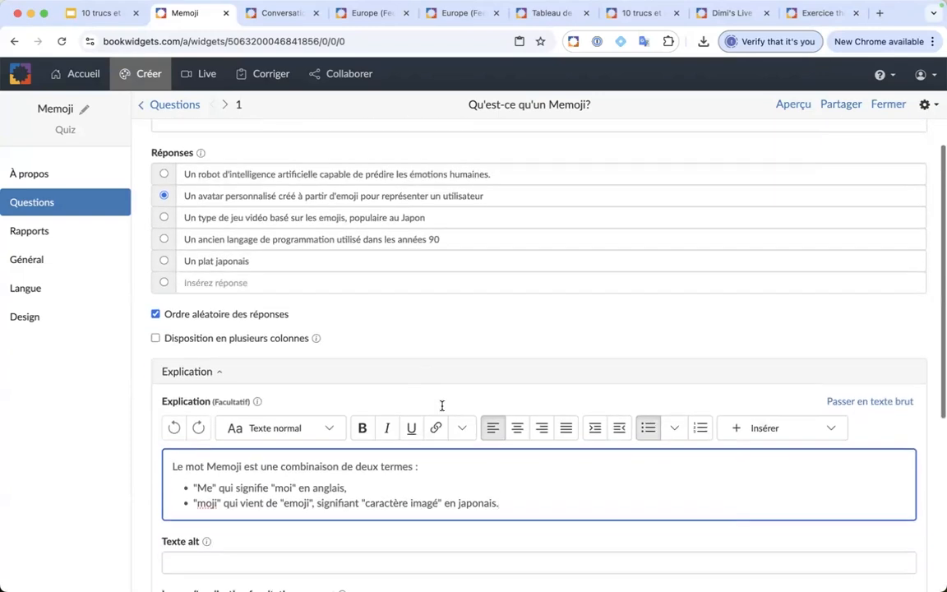
pyautogui.moveTo(503, 503); pyautogui.dragTo(240, 444)
pyautogui.keyDown('shift'); pyautogui.click(207, 466); pyautogui.keyUp('shift')
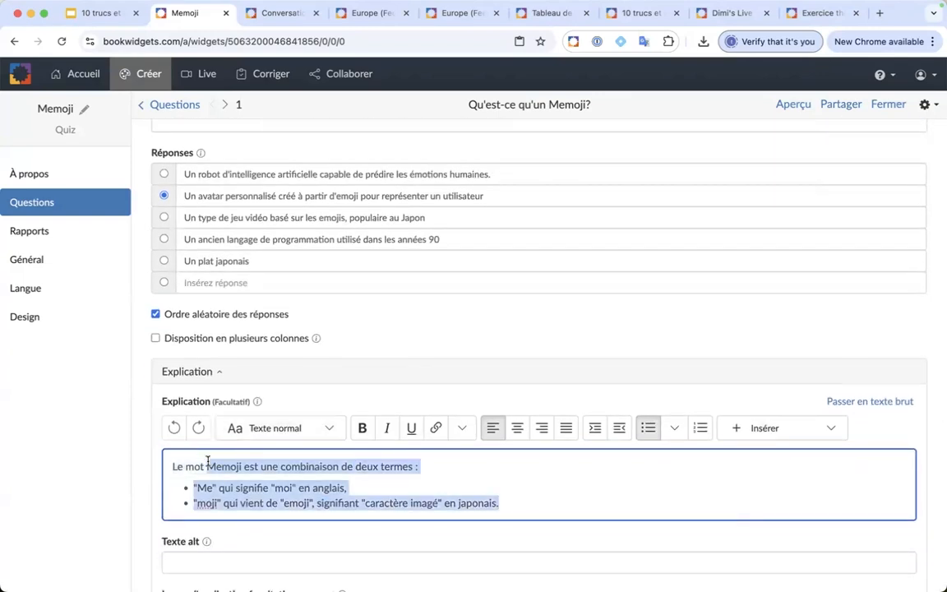
pyautogui.click(139, 454)
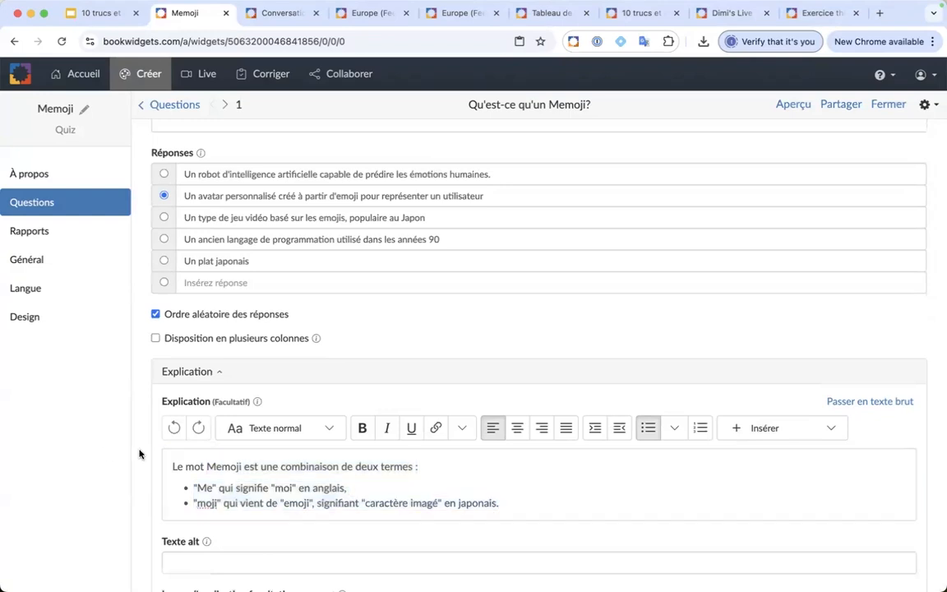
# From the tips presentation, open the linked strict answer order example and copy the Summer Solstice quiz into the account
pyautogui.click(109, 16)
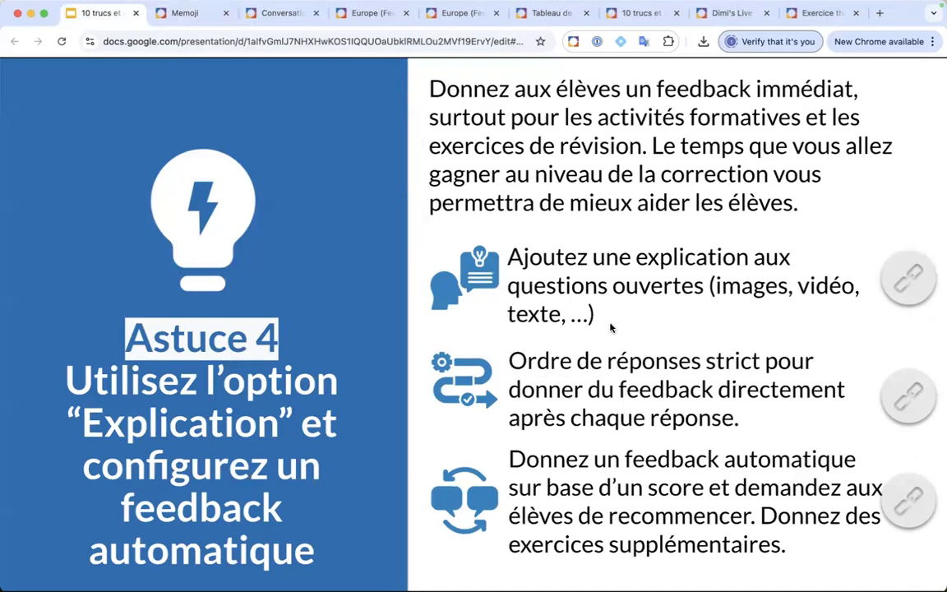
pyautogui.click(907, 396)
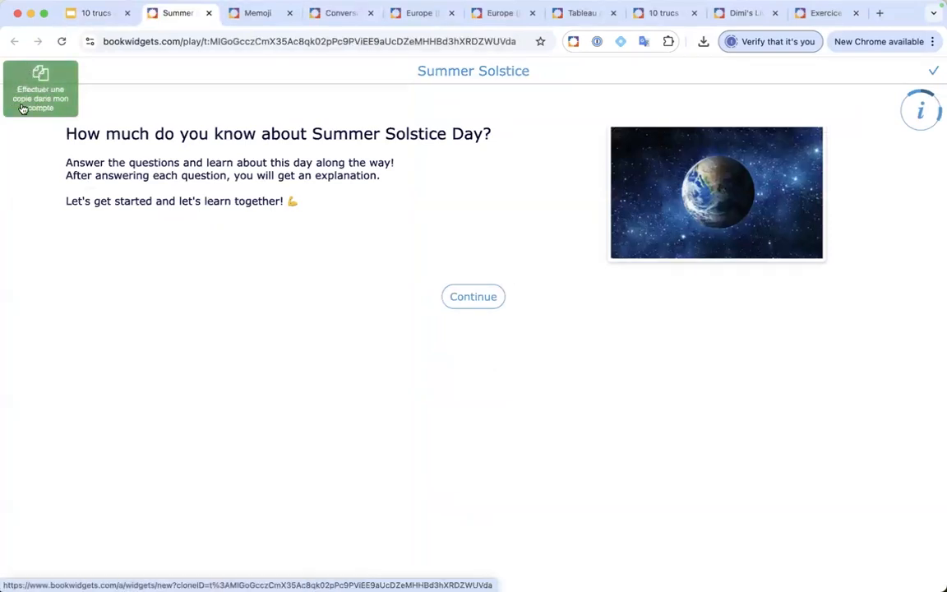
pyautogui.click(43, 91)
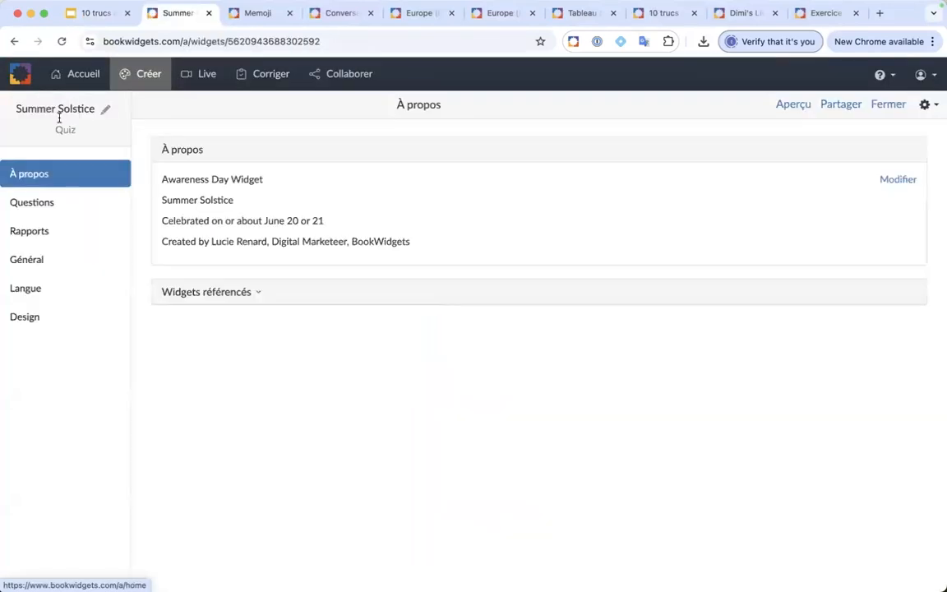
# Open the Summer Solstice quiz's general settings and review the options under Ordre de réponses strict
pyautogui.click(36, 260)
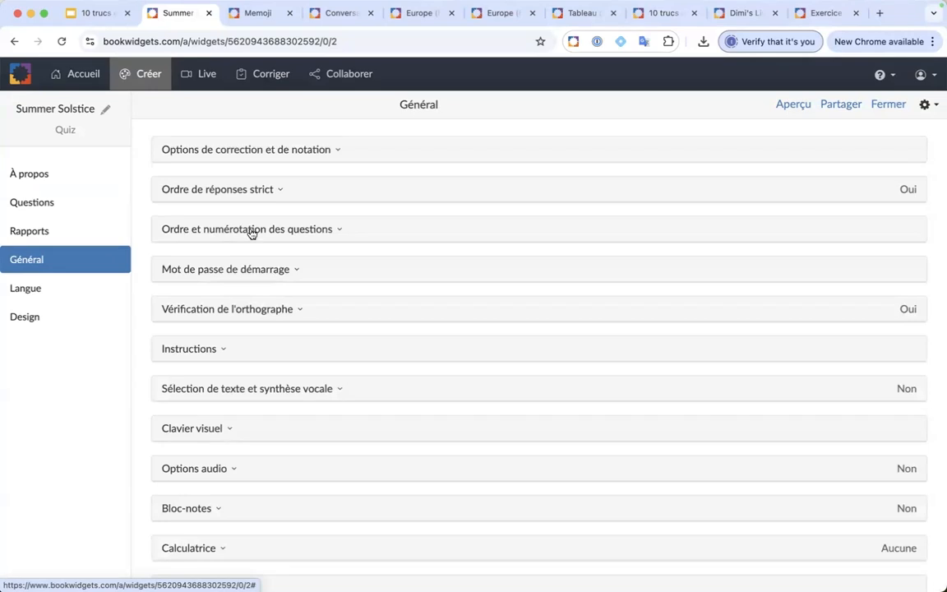
pyautogui.click(246, 185)
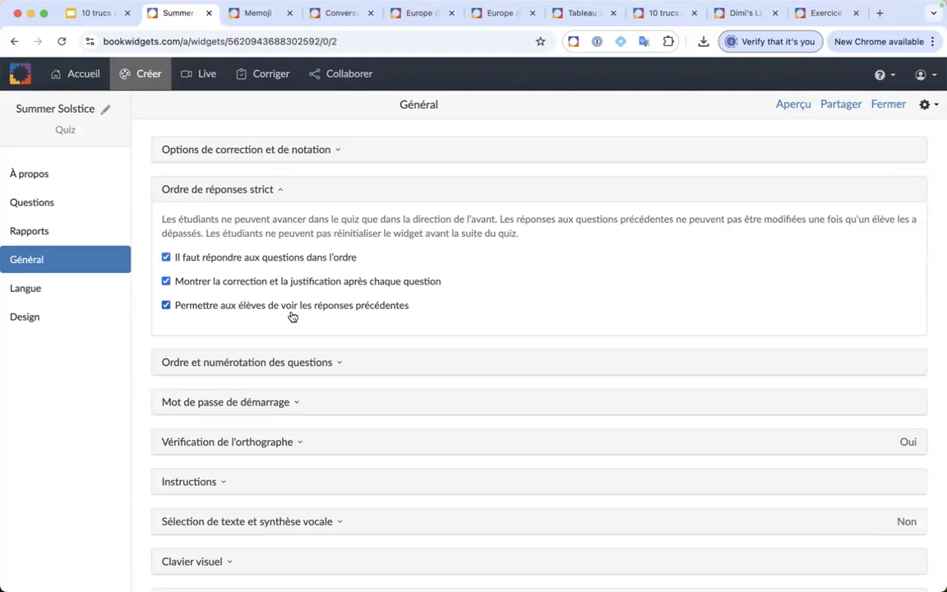
pyautogui.click(166, 281)
# In the student preview, answer question 1 with Sun-point and continue past its explanation to the solstice video page
pyautogui.click(789, 105)
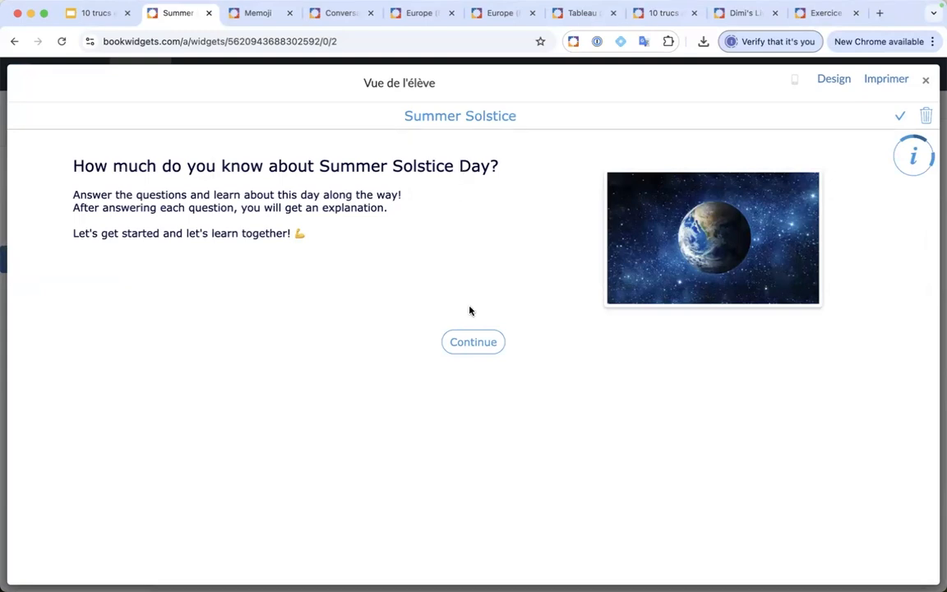
pyautogui.click(472, 349)
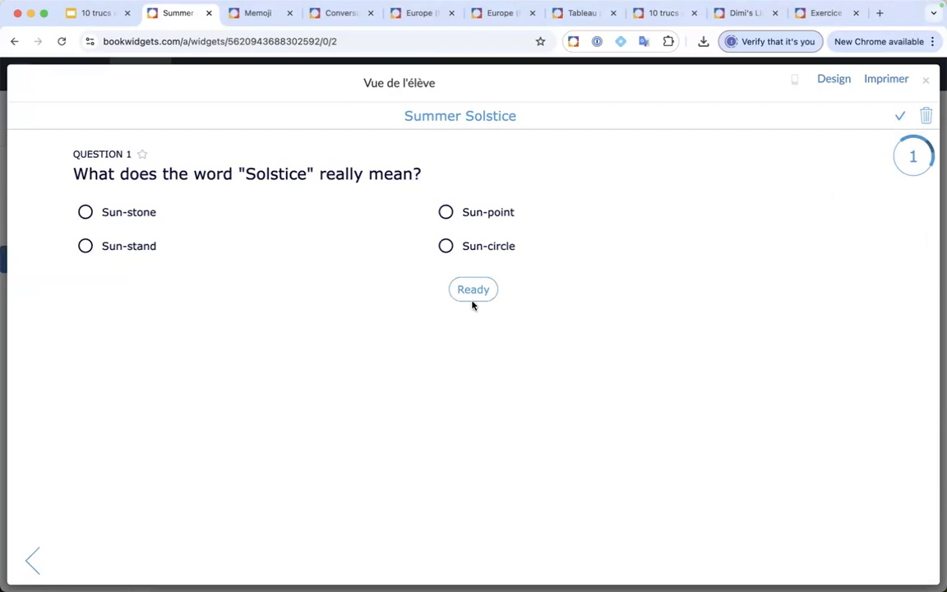
pyautogui.click(447, 213)
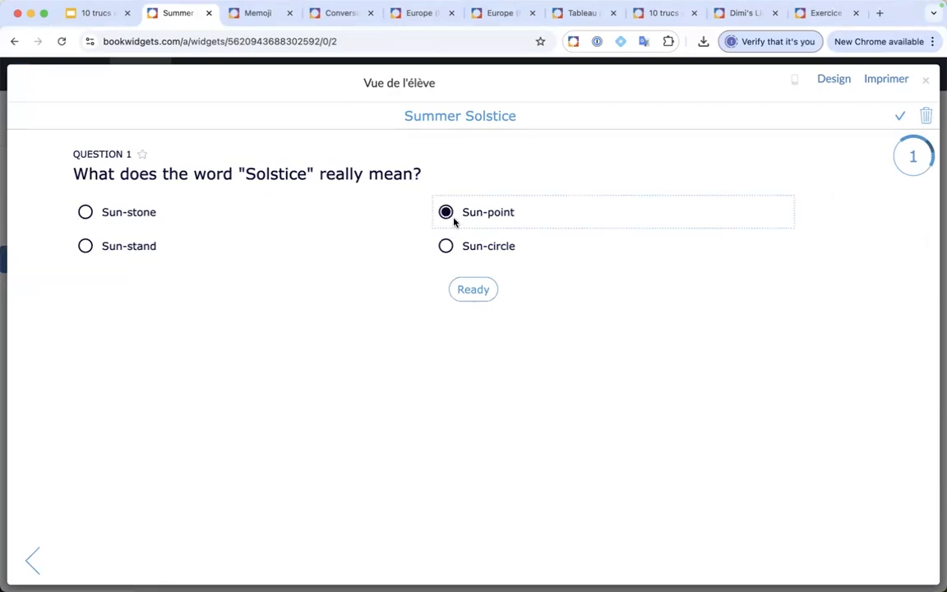
pyautogui.click(472, 292)
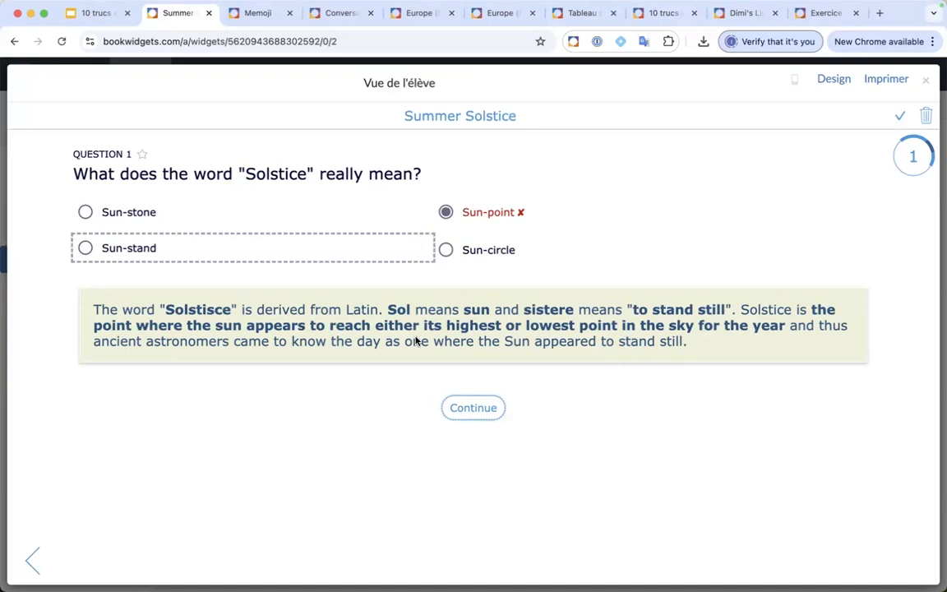
pyautogui.click(468, 415)
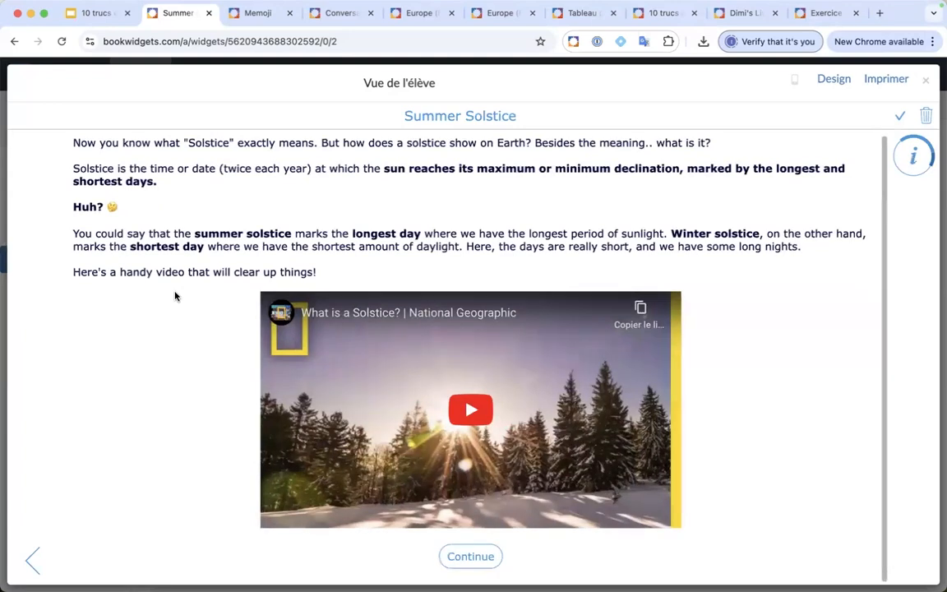
pyautogui.scroll(1, 128, 168)
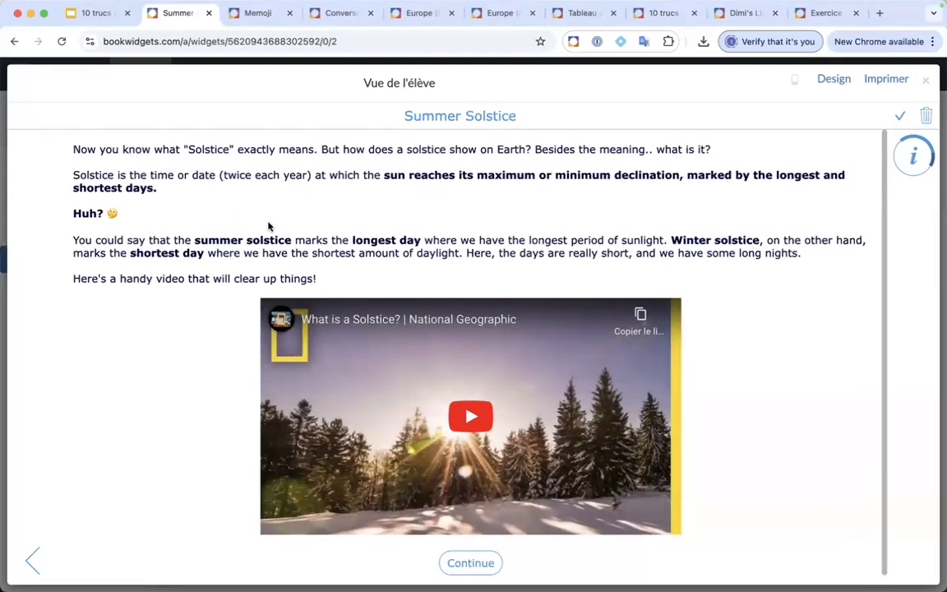
# Continue past the solstice video page and answer question 2 with June 21st
pyautogui.scroll(-1, 233, 305)
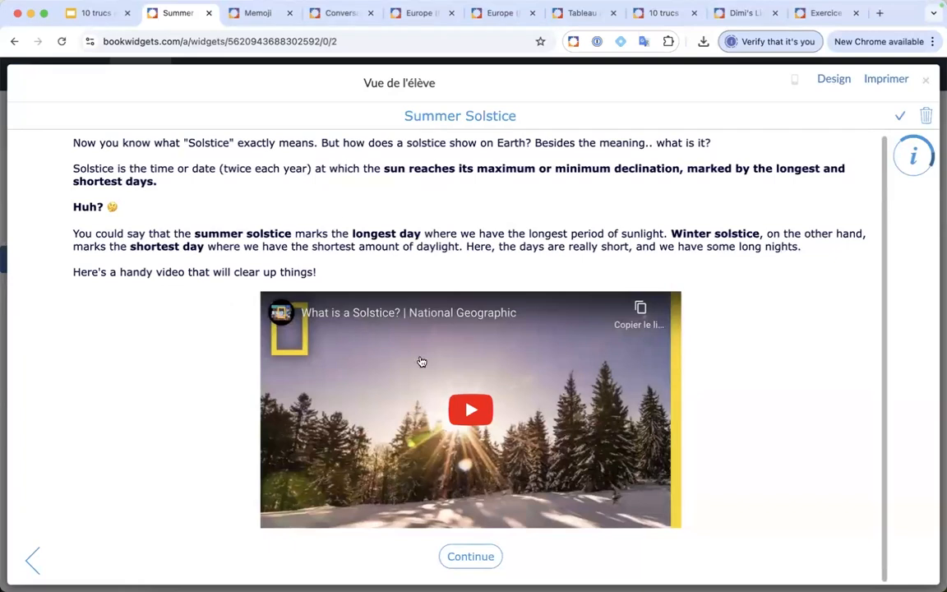
pyautogui.click(457, 558)
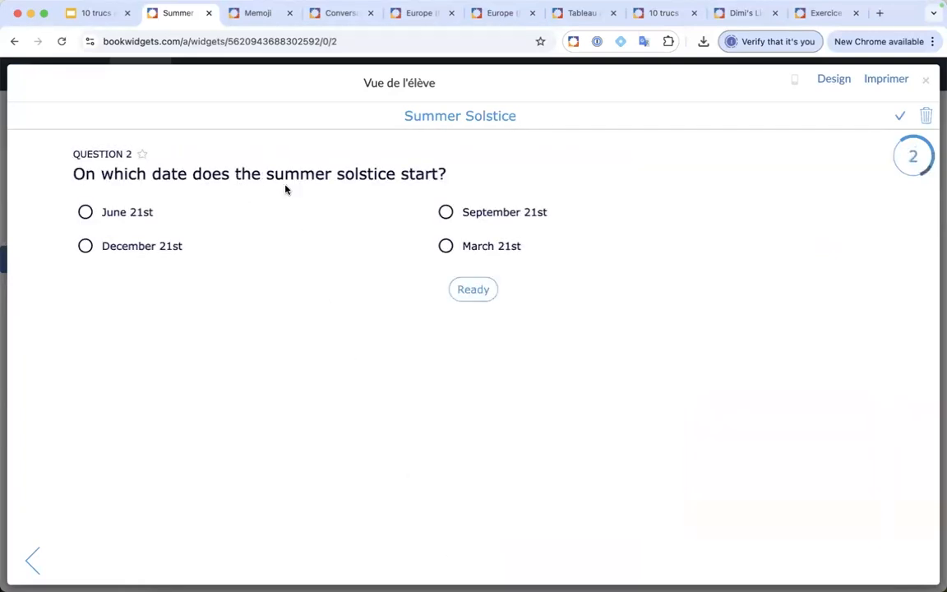
pyautogui.click(86, 212)
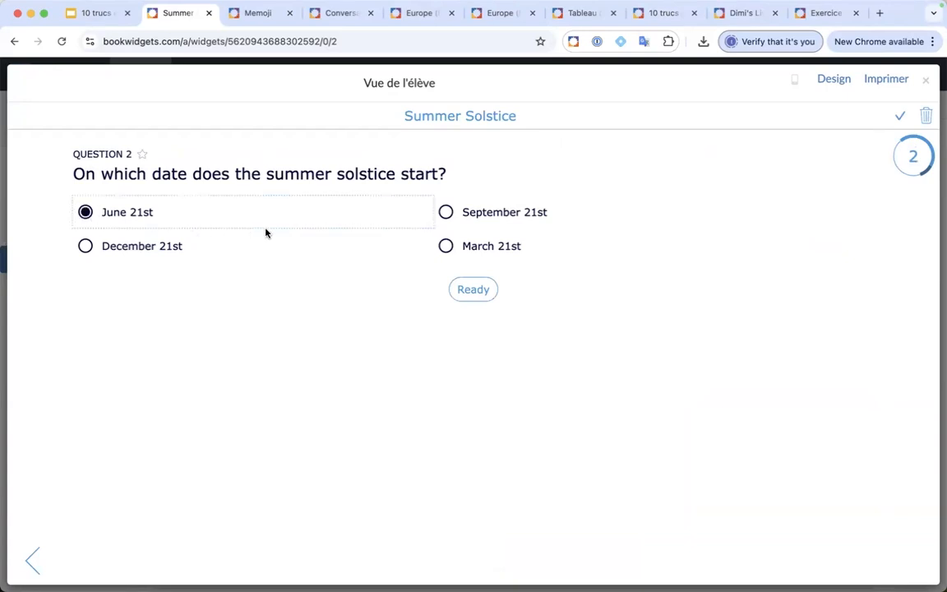
pyautogui.click(472, 289)
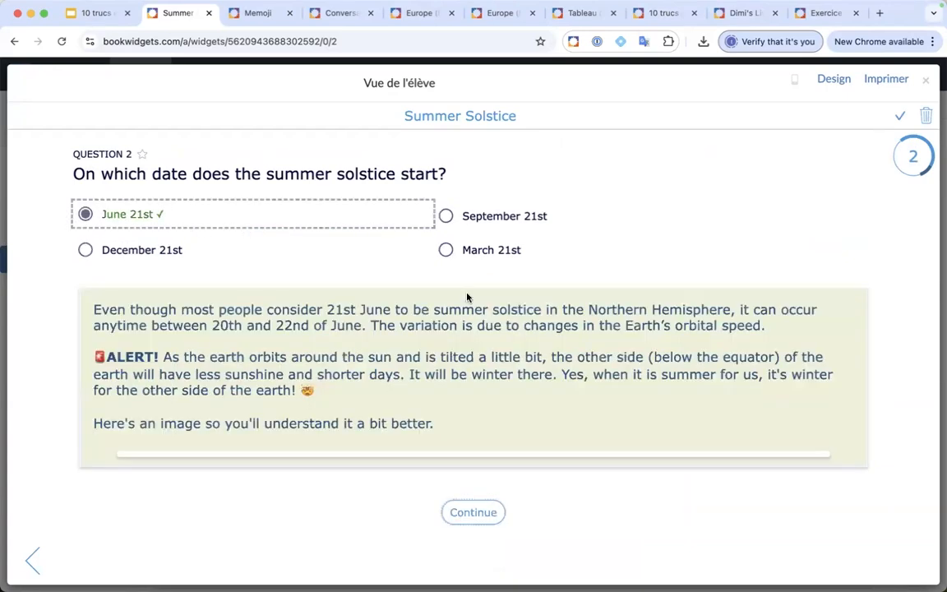
# Review the explanation text and the Earth tilt image for question 2, and continue to question 3
pyautogui.scroll(-3, 359, 268)
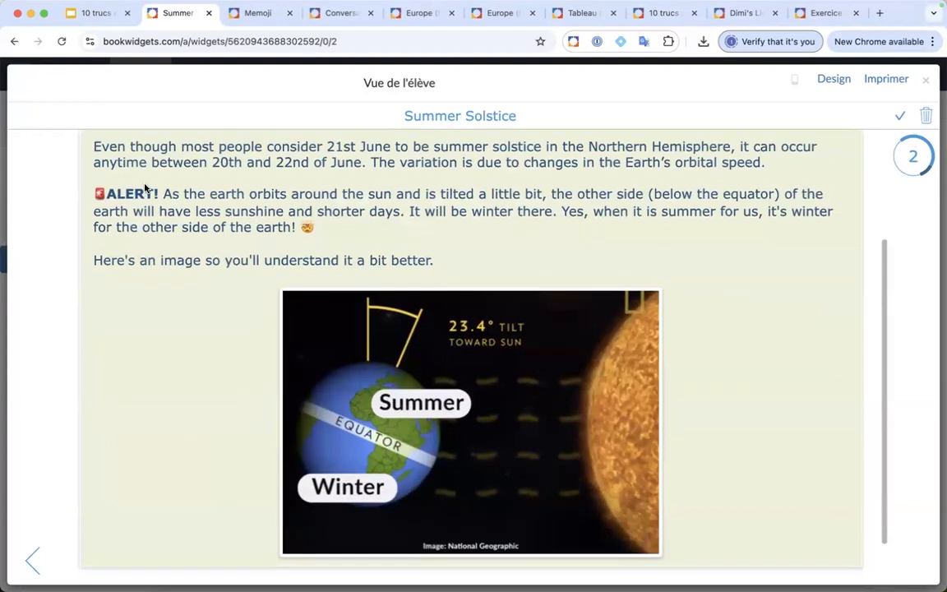
pyautogui.scroll(2, 134, 238)
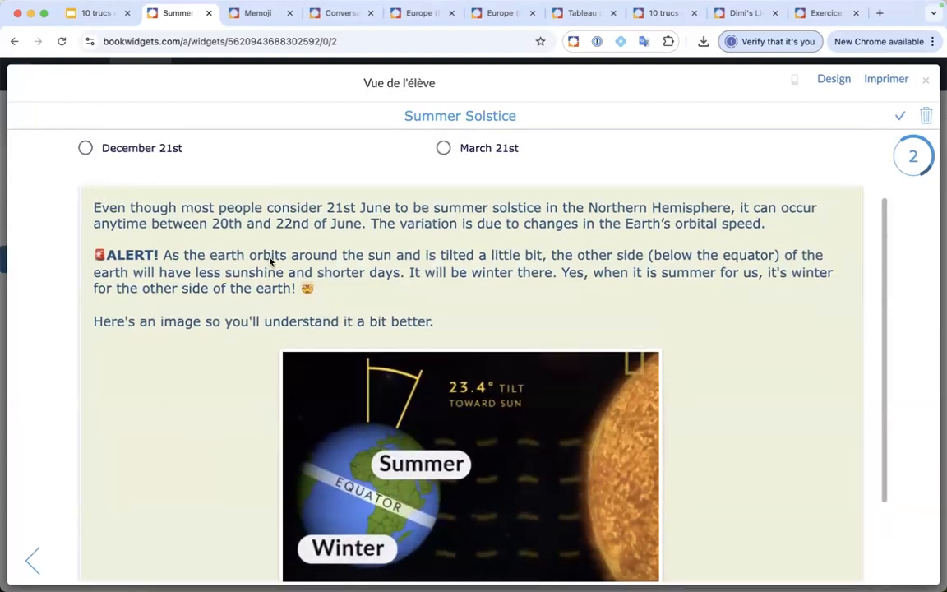
pyautogui.scroll(-3, 270, 262)
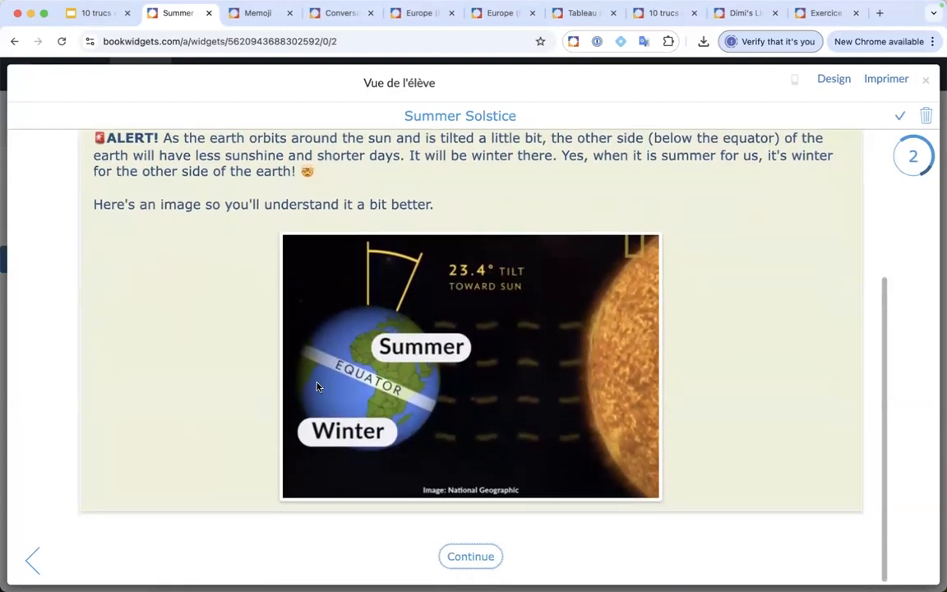
pyautogui.scroll(3, 304, 430)
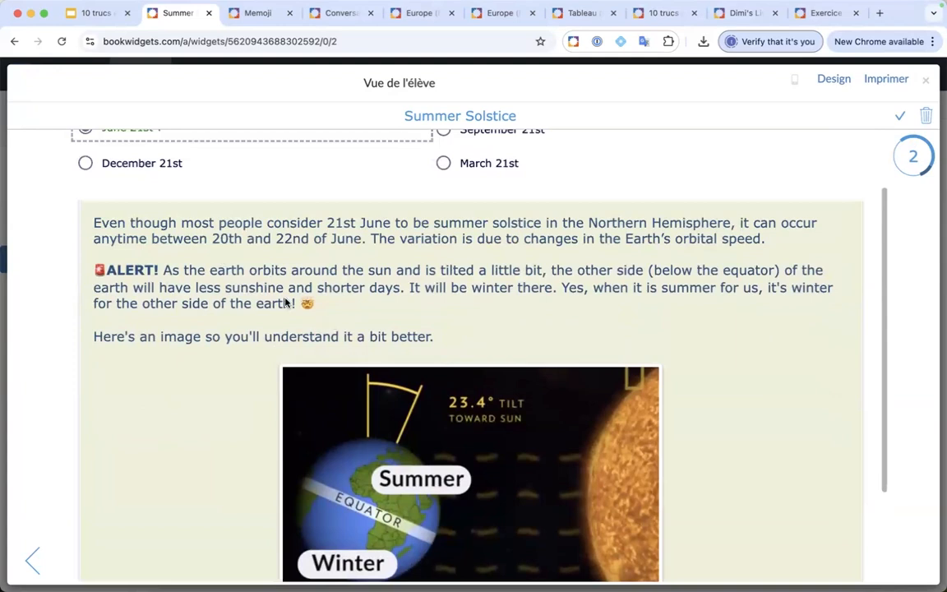
pyautogui.scroll(-3, 188, 317)
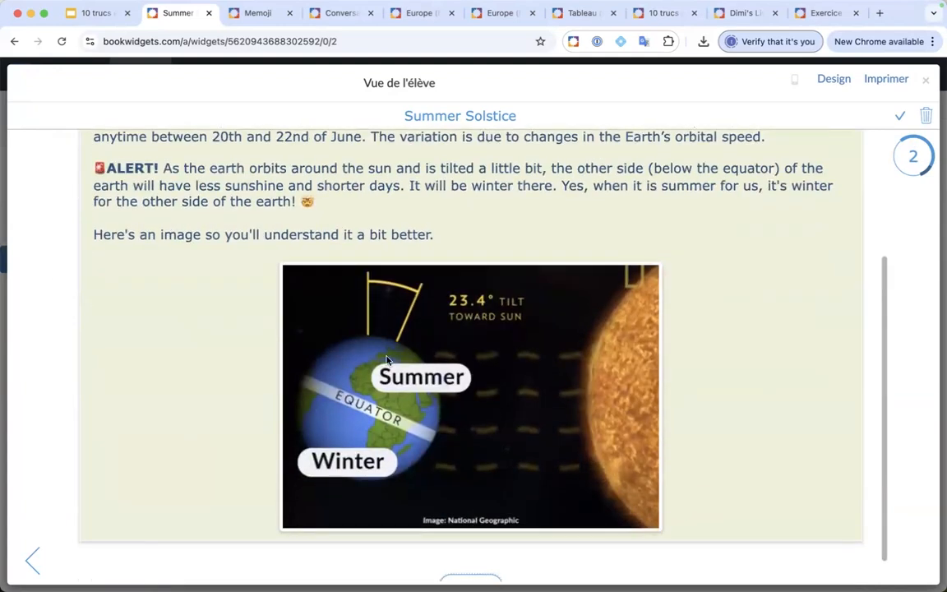
pyautogui.scroll(-1, 387, 359)
pyautogui.click(465, 560)
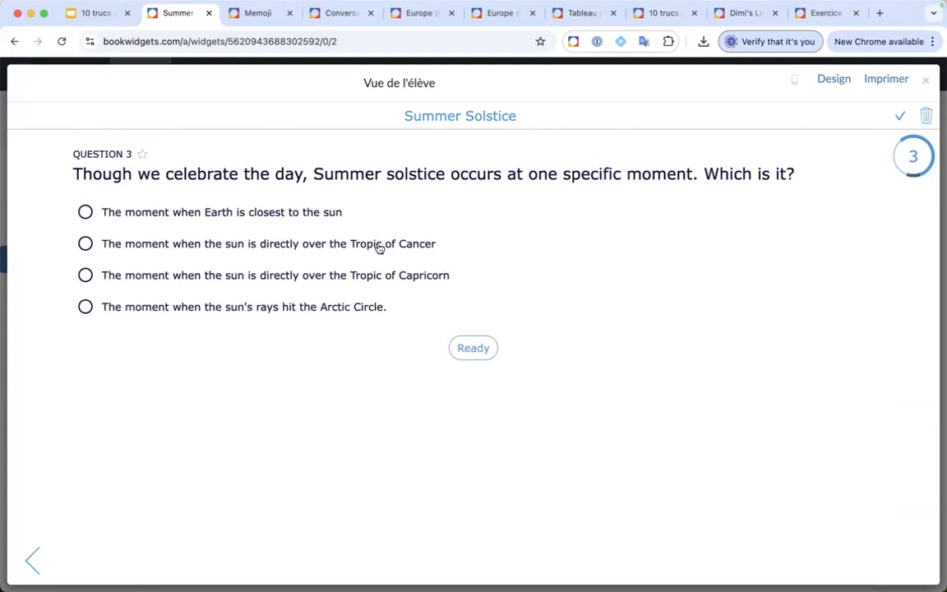
# Close the student preview and disable showing corrections after each question and letting students see previous answers
pyautogui.click(925, 83)
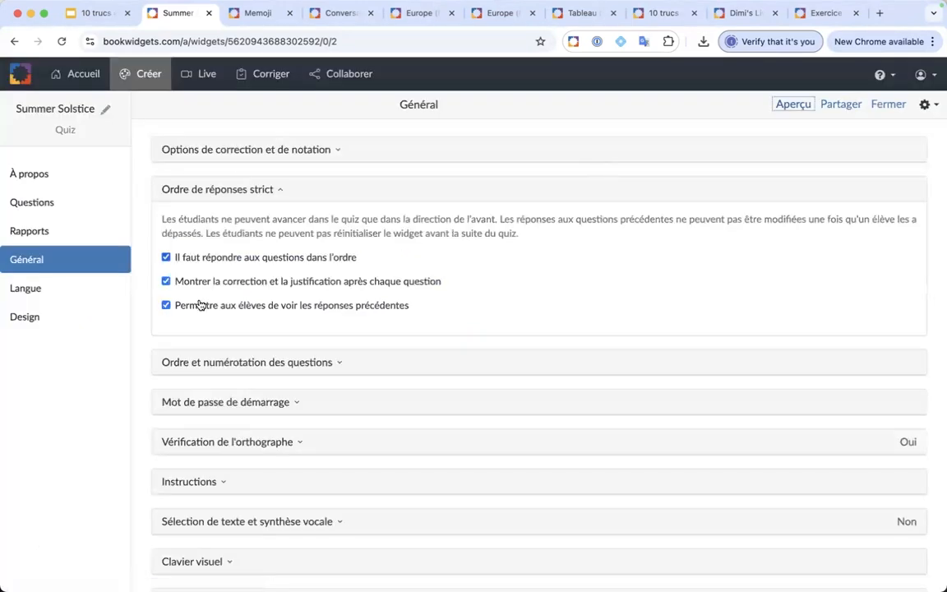
pyautogui.click(166, 282)
pyautogui.click(165, 305)
# Reopen the student preview, clear the existing answers and restart the quiz past its introduction page
pyautogui.click(784, 105)
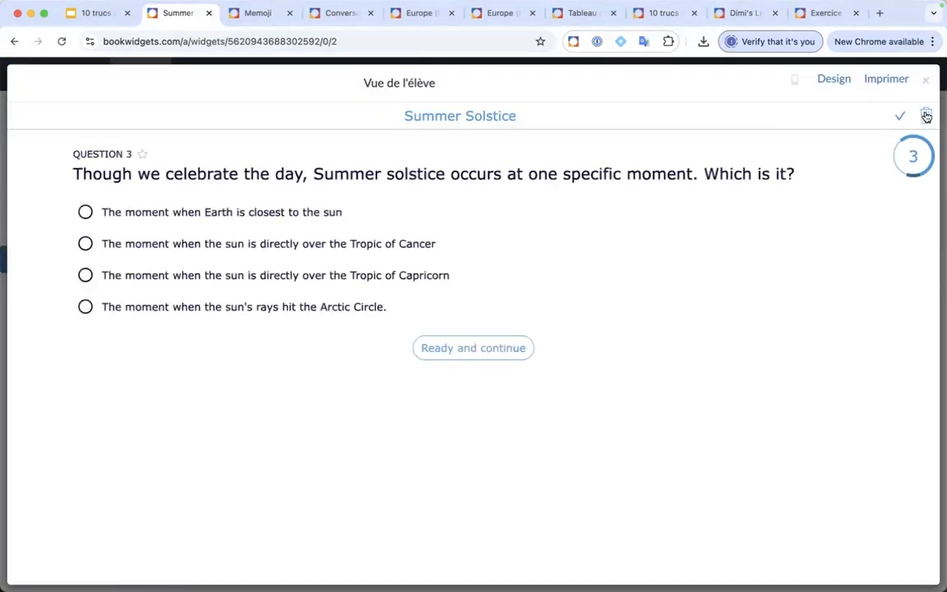
pyautogui.click(927, 116)
pyautogui.click(413, 372)
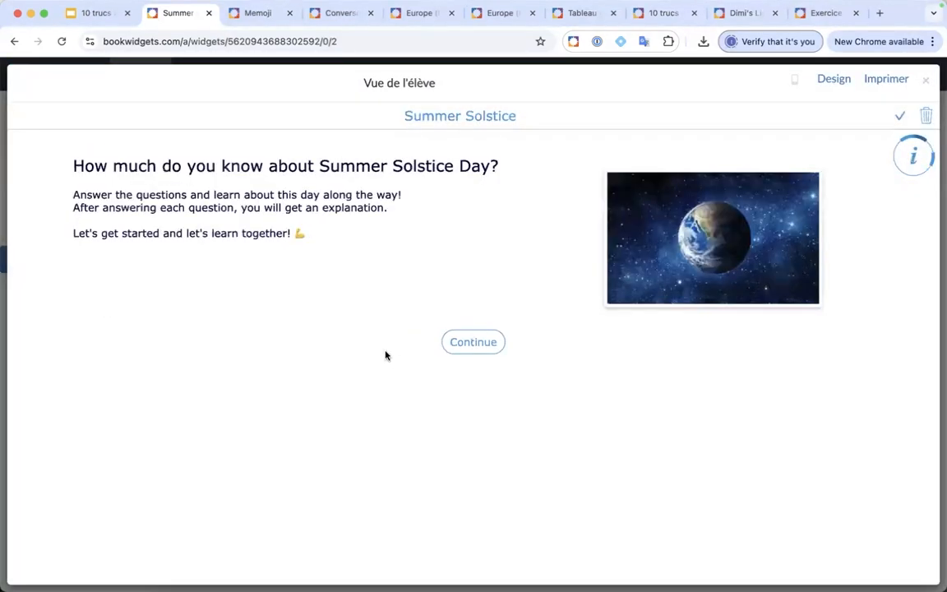
pyautogui.click(474, 342)
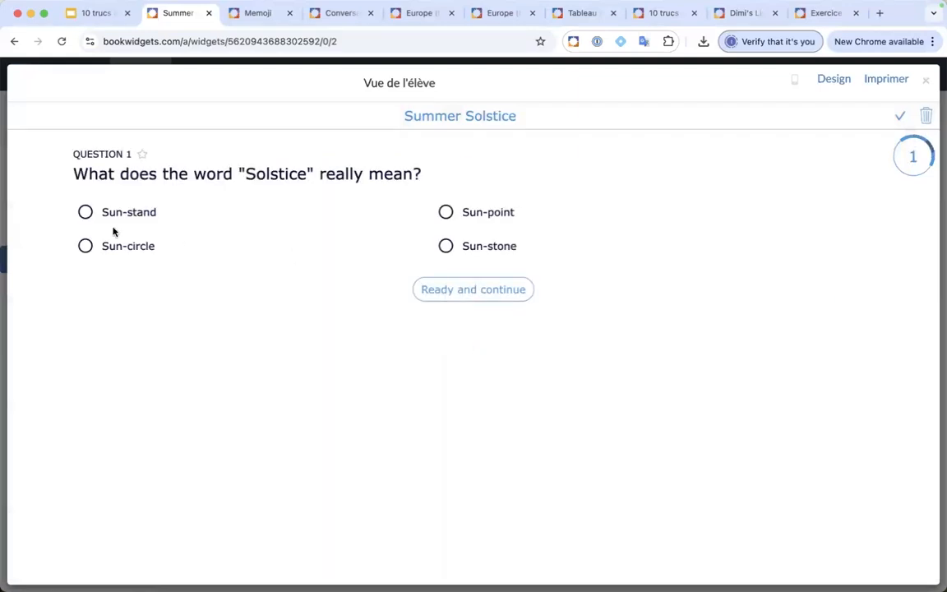
# Answer question 1 with Sun-circle, continue past the video page and answer question 2 with June 21st
pyautogui.click(85, 245)
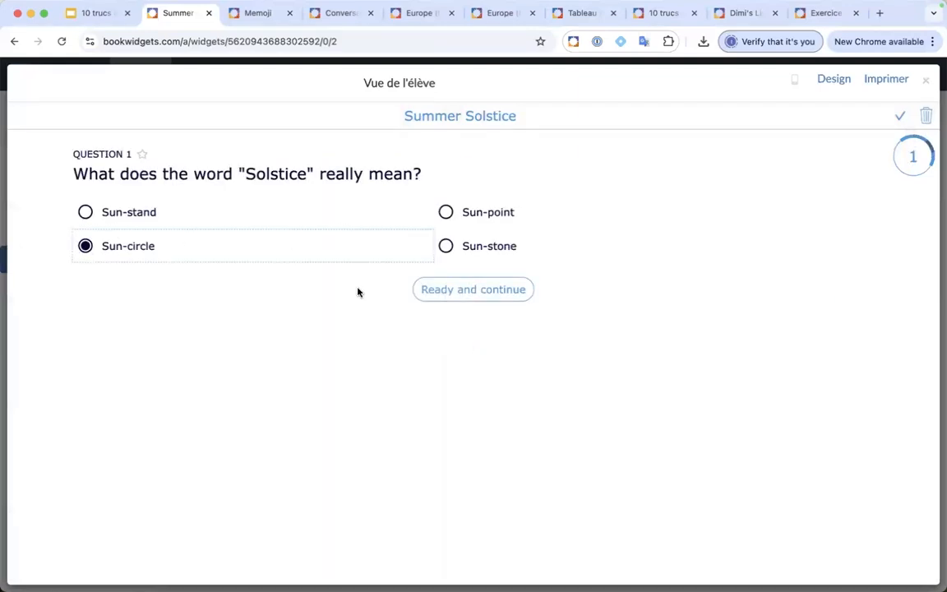
pyautogui.click(452, 291)
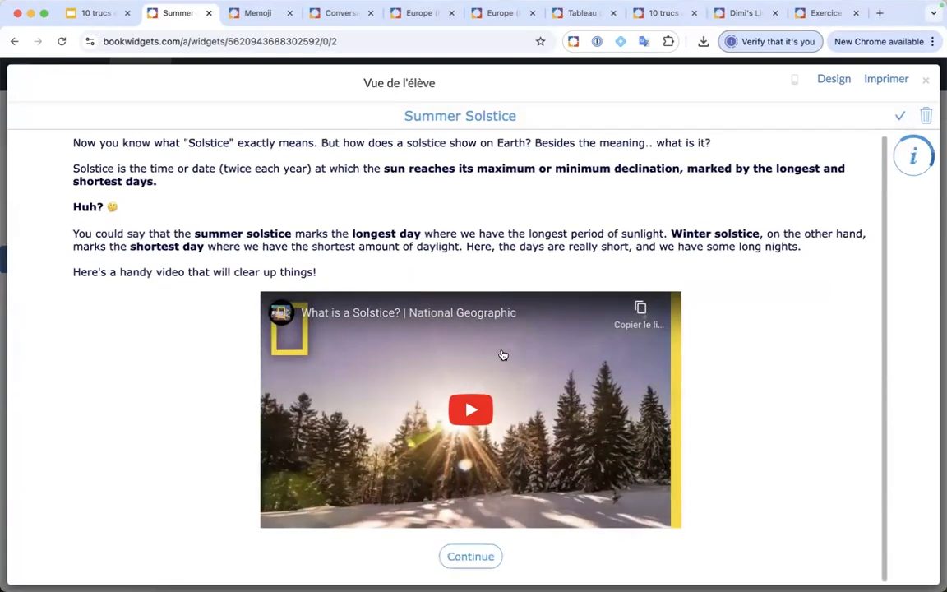
pyautogui.click(453, 561)
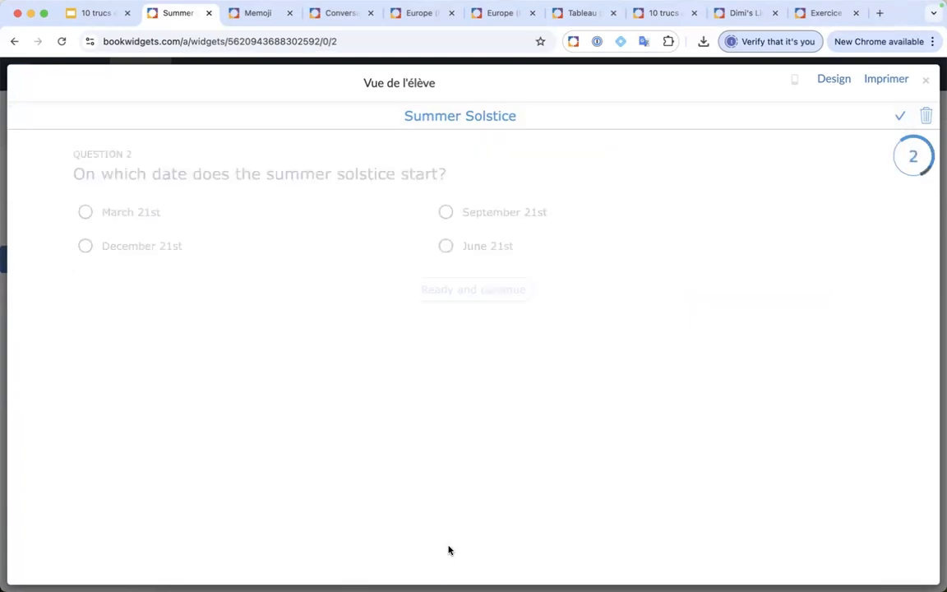
pyautogui.click(444, 246)
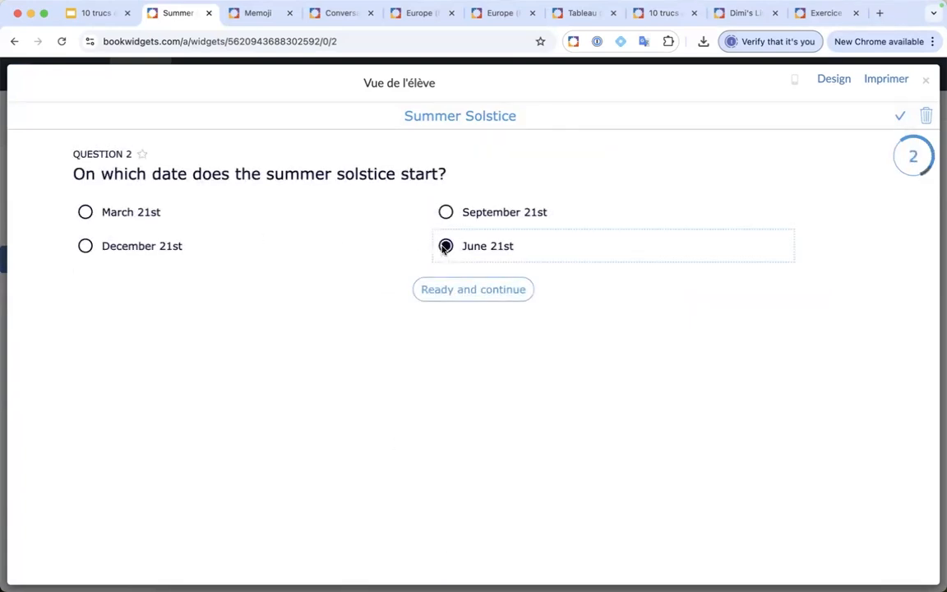
pyautogui.click(439, 289)
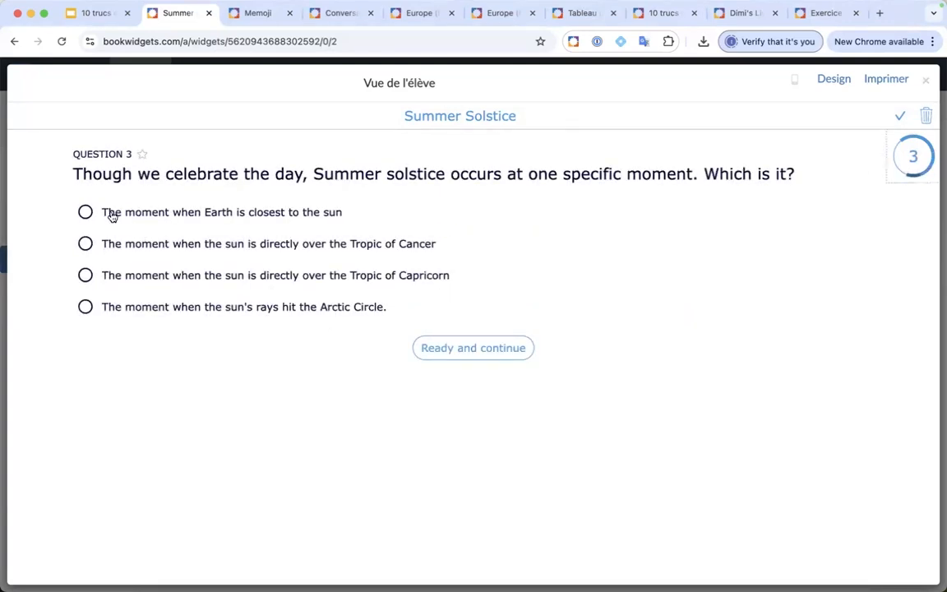
# Leave the preview, re-enable corrections after each question and viewing of previous answers, and collapse the Ordre de réponses strict section
pyautogui.click(926, 83)
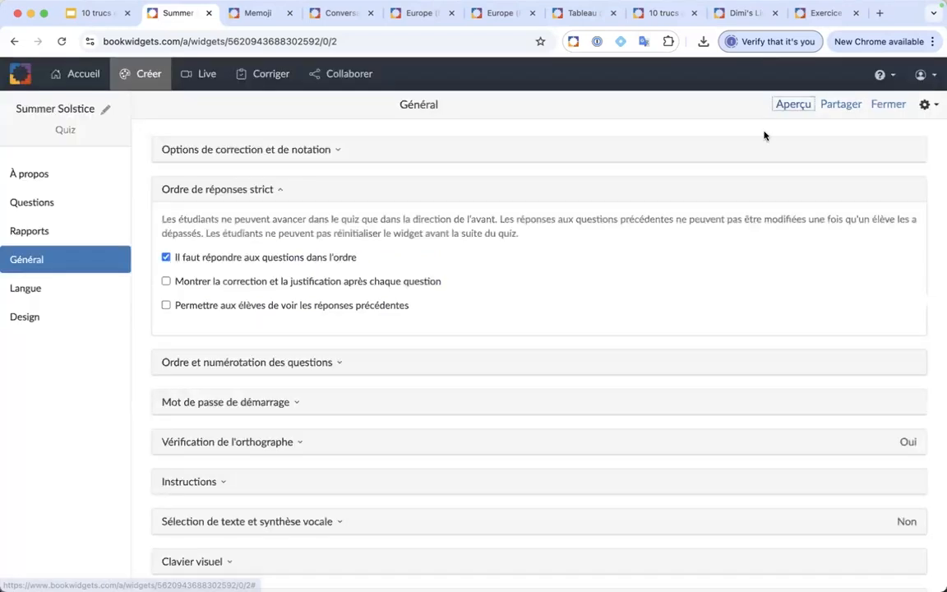
pyautogui.click(167, 283)
pyautogui.click(166, 305)
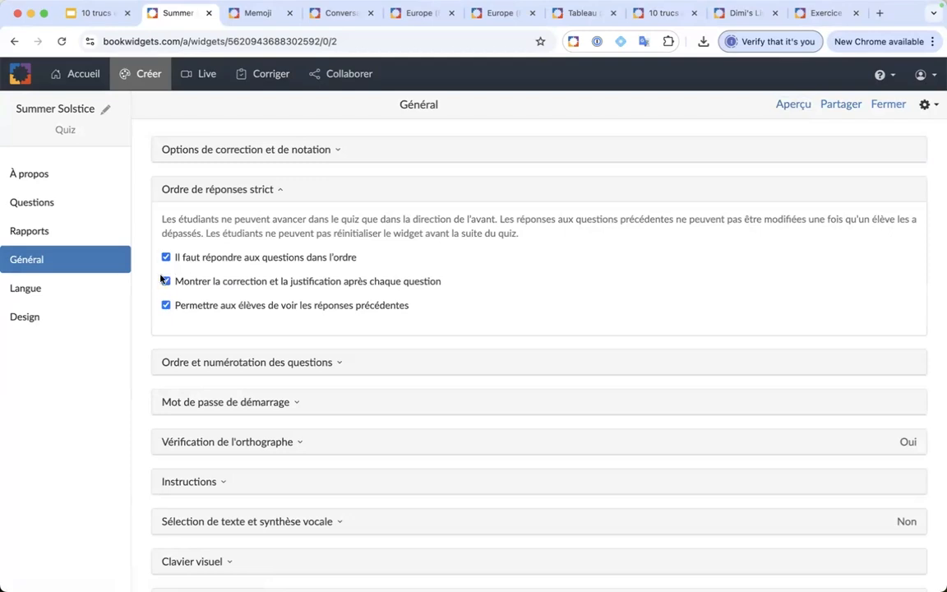
pyautogui.click(247, 190)
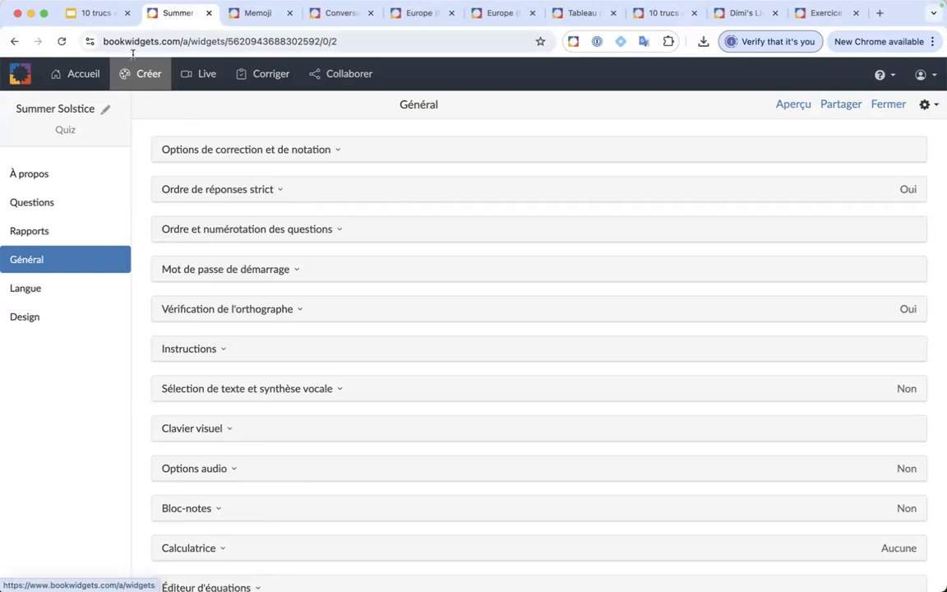
# From the tips presentation, open the linked score-based feedback example and look over the Europe quiz's map question
pyautogui.click(96, 15)
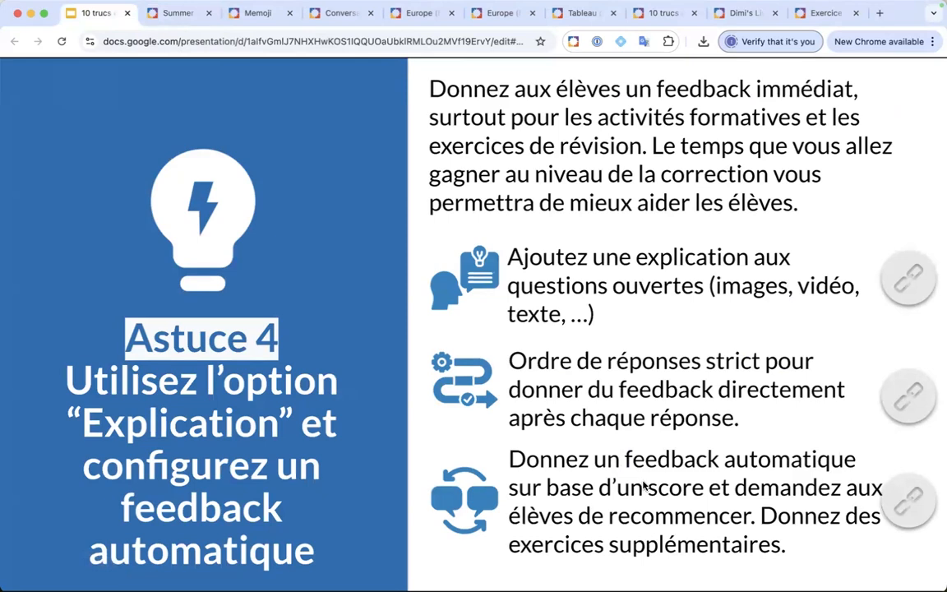
pyautogui.click(901, 512)
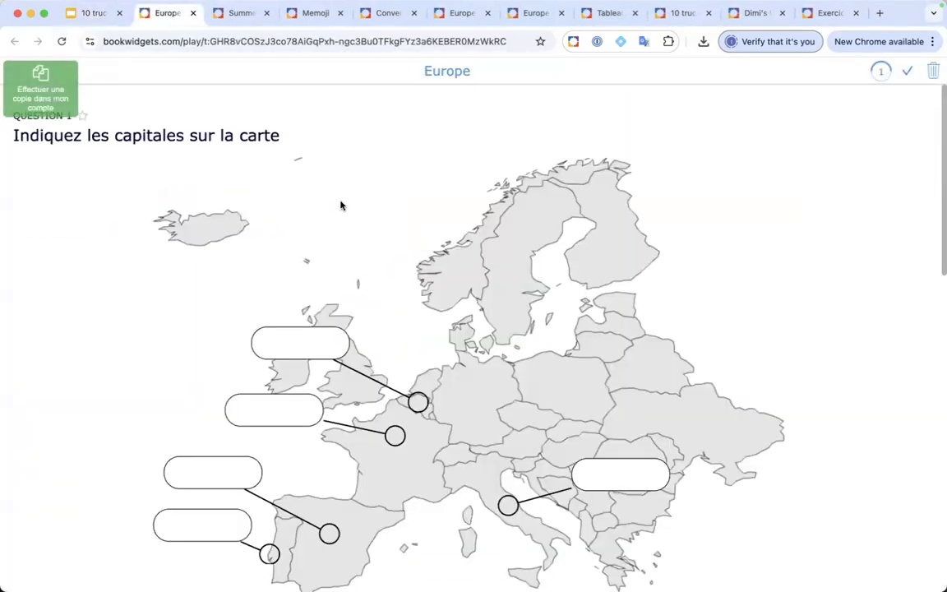
pyautogui.scroll(-1, 342, 203)
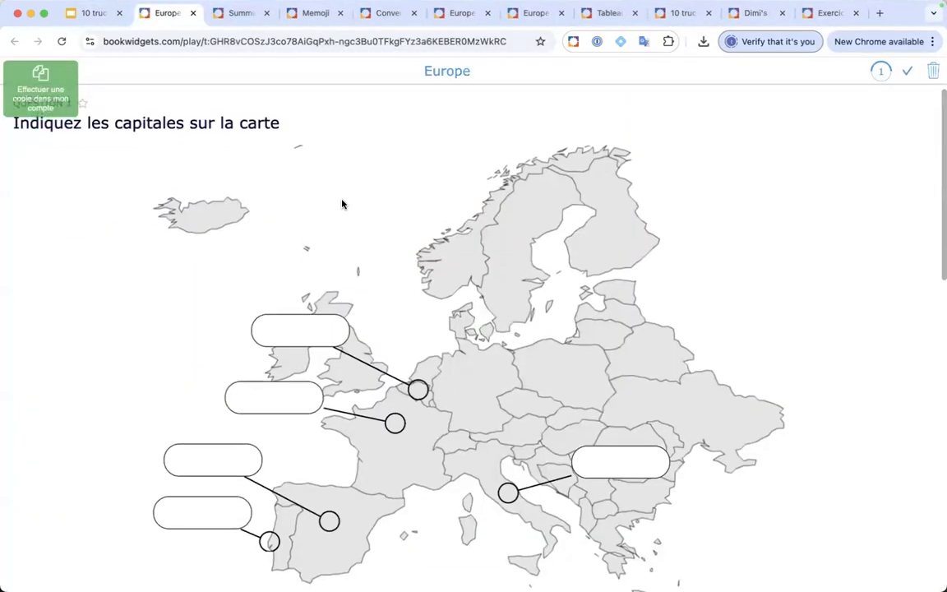
pyautogui.scroll(-3, 342, 204)
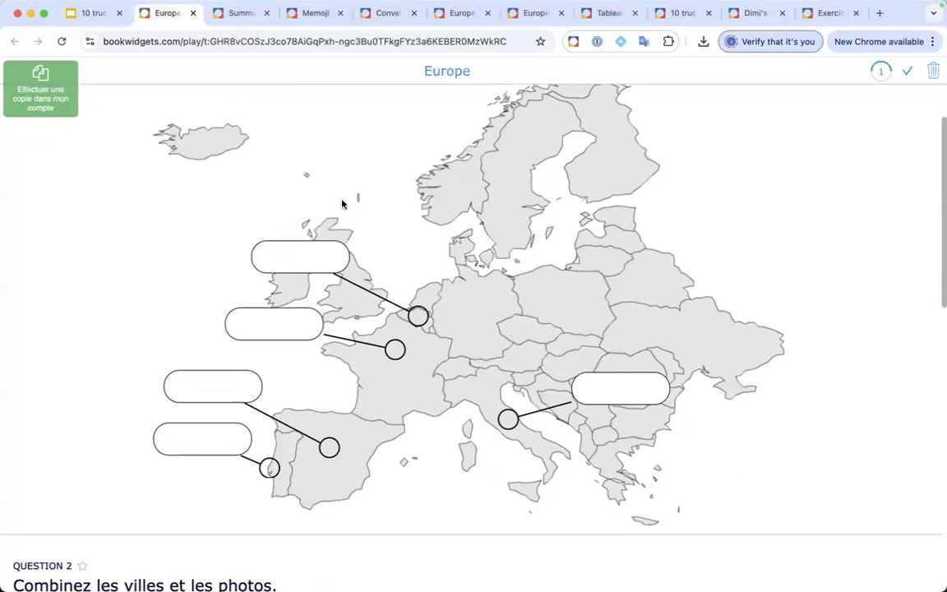
pyautogui.scroll(-2, 342, 204)
pyautogui.scroll(4, 341, 203)
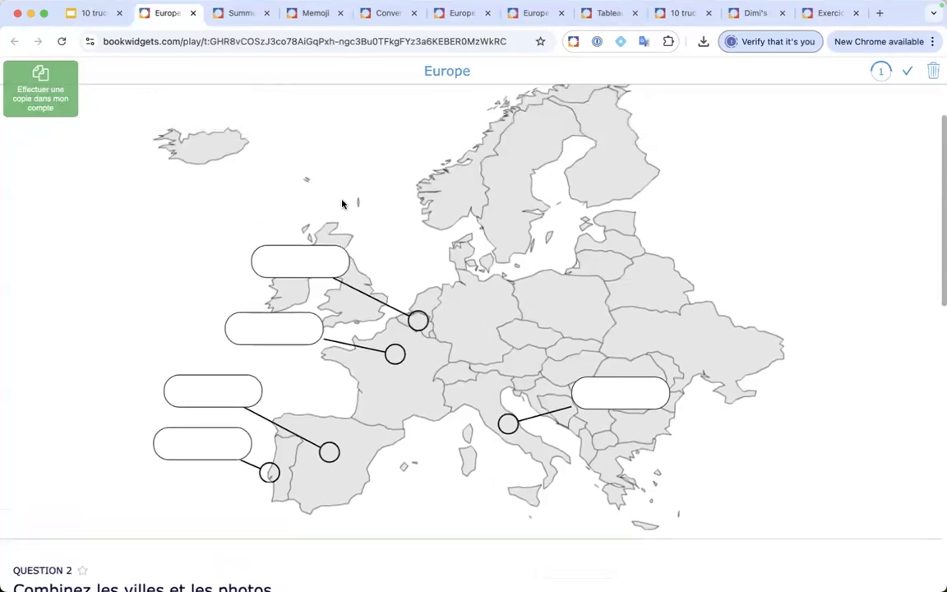
pyautogui.scroll(1, 342, 203)
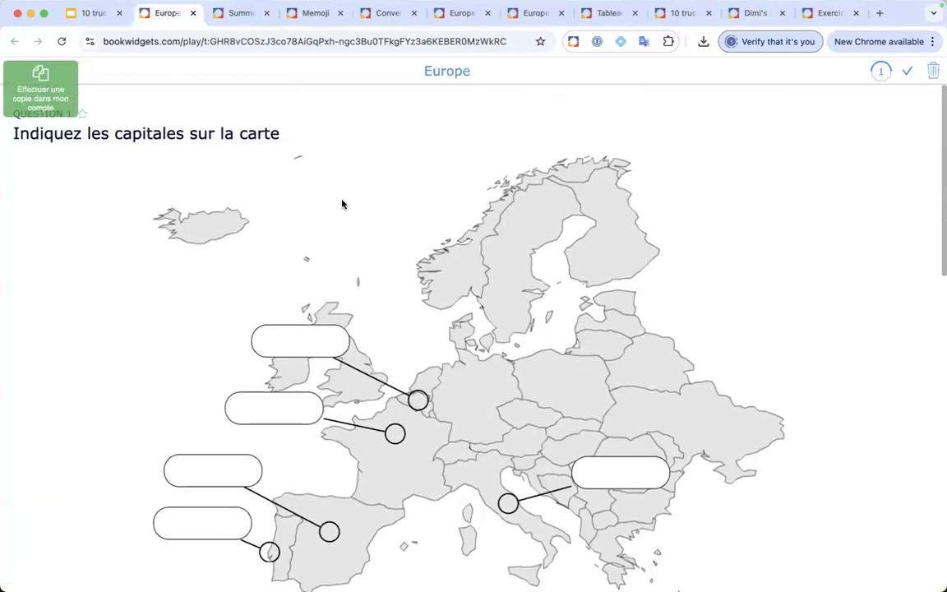
# On the capitals map, label Belgium as Bruxelles, France as Amsterdam and Portugal as Madrid
pyautogui.scroll(-2, 341, 204)
pyautogui.scroll(-1, 342, 204)
pyautogui.click(271, 243)
pyautogui.write('Bru')
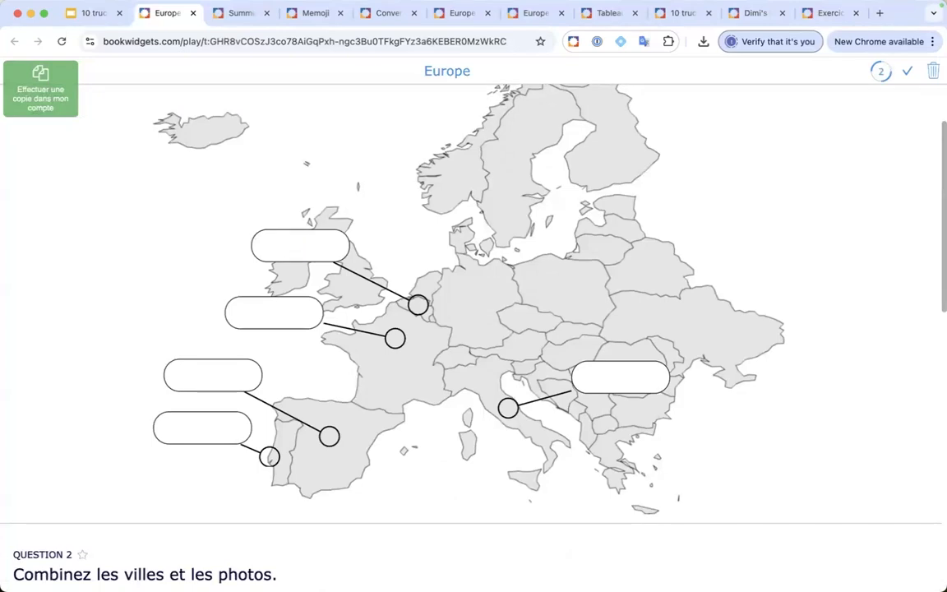
pyautogui.write('xelles')
pyautogui.scroll(3, 306, 328)
pyautogui.write('Amqsterdam')
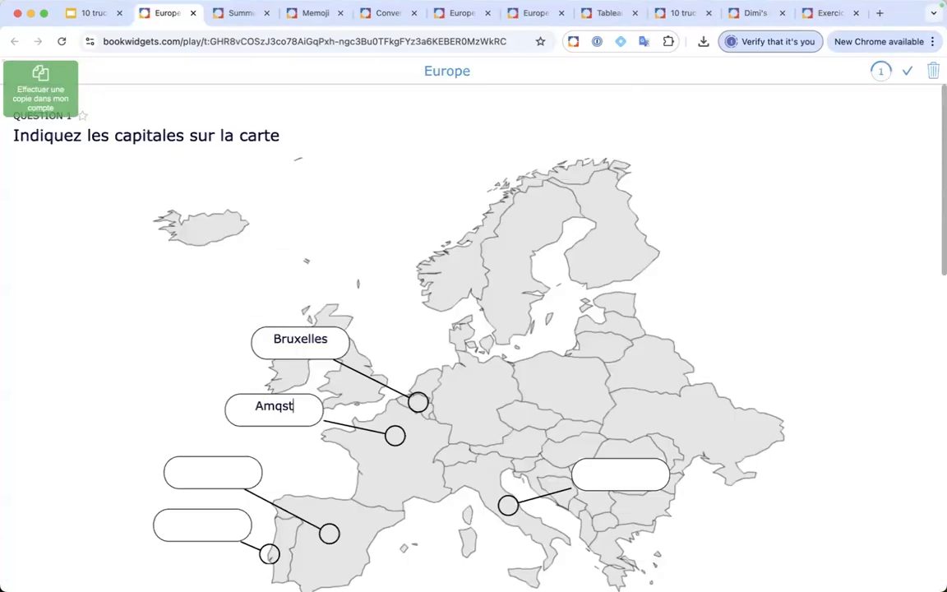
pyautogui.click(262, 406)
pyautogui.press('BackSpace')
pyautogui.scroll(-4, 255, 370)
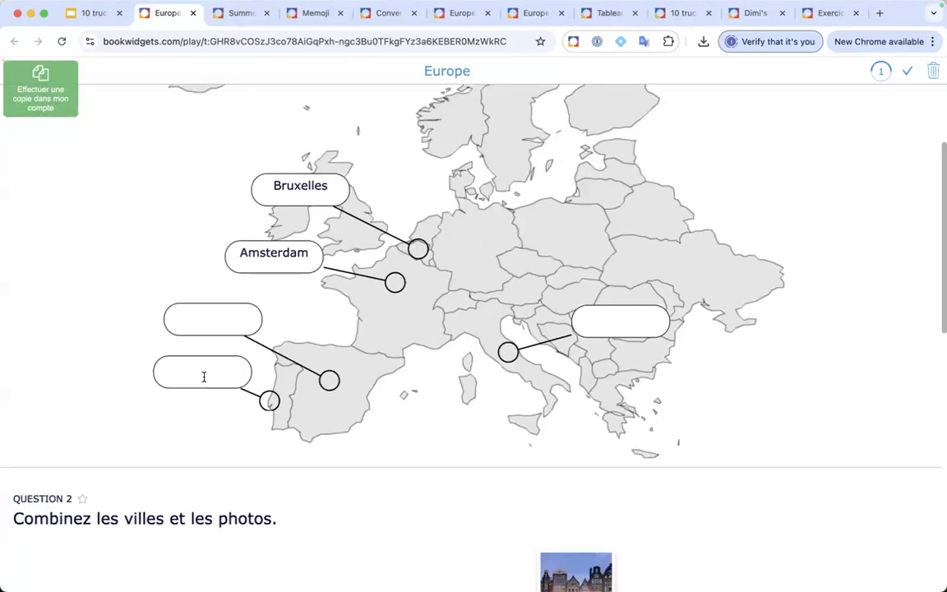
pyautogui.write('Madrid')
# Match Paris to the canal houses photo and Bruxelles to the Brandenburg Gate photo, and answer question 3 with Bruxelles
pyautogui.scroll(-5, 74, 328)
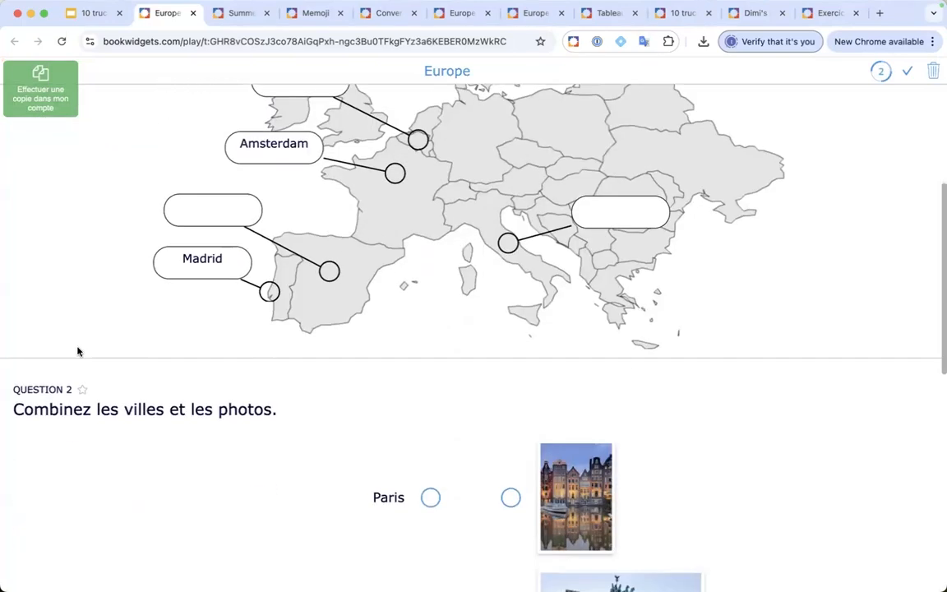
pyautogui.moveTo(430, 412); pyautogui.dragTo(510, 411)
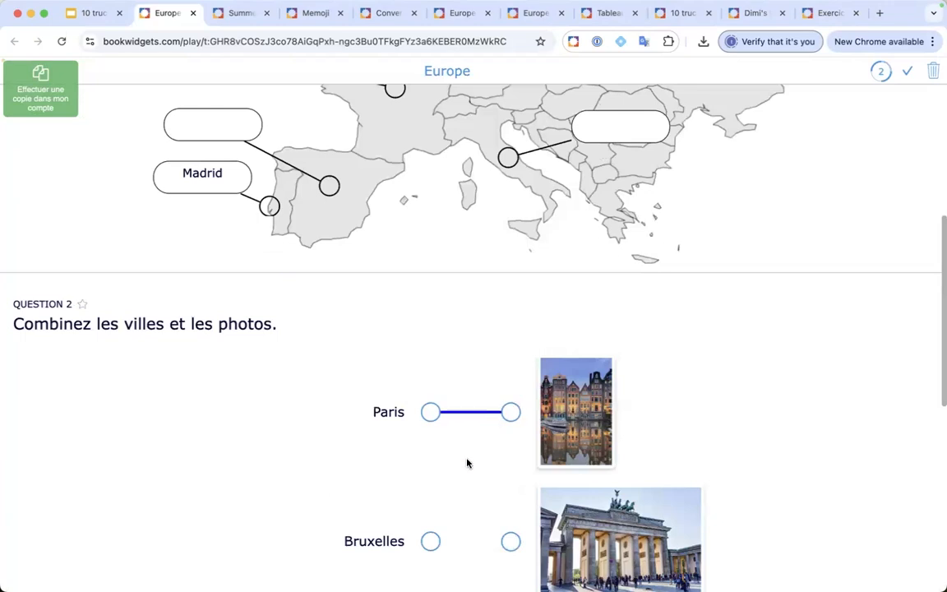
pyautogui.scroll(-2, 444, 462)
pyautogui.moveTo(429, 453); pyautogui.dragTo(511, 455)
pyautogui.scroll(-10, 419, 436)
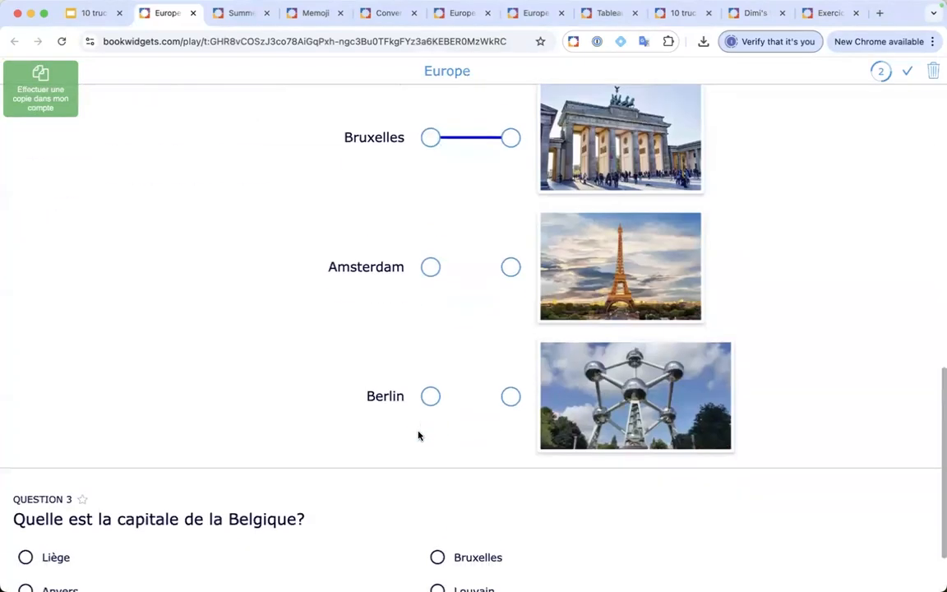
pyautogui.click(438, 468)
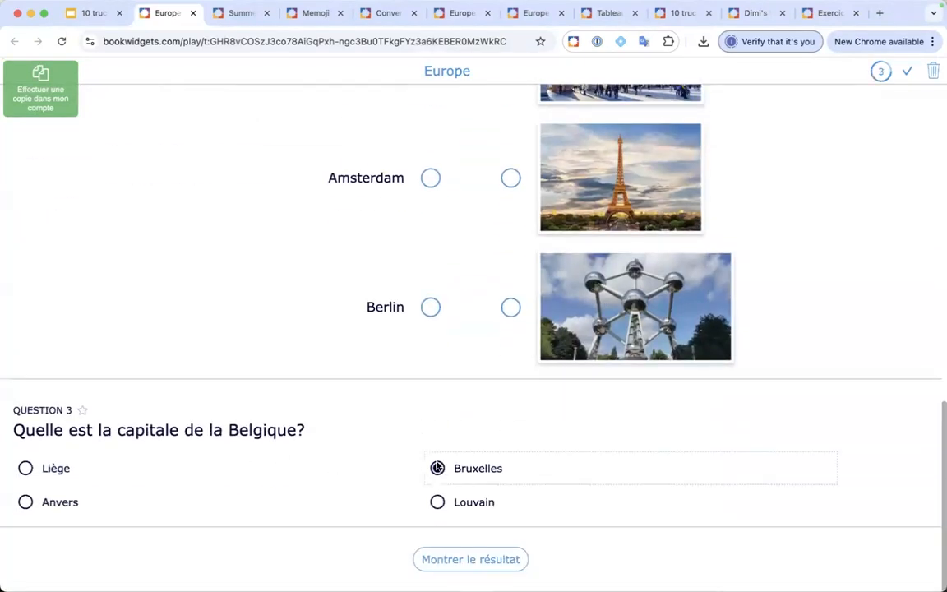
# Show the Europe quiz result and look at the video linked in the score-based feedback, closing it again
pyautogui.click(445, 561)
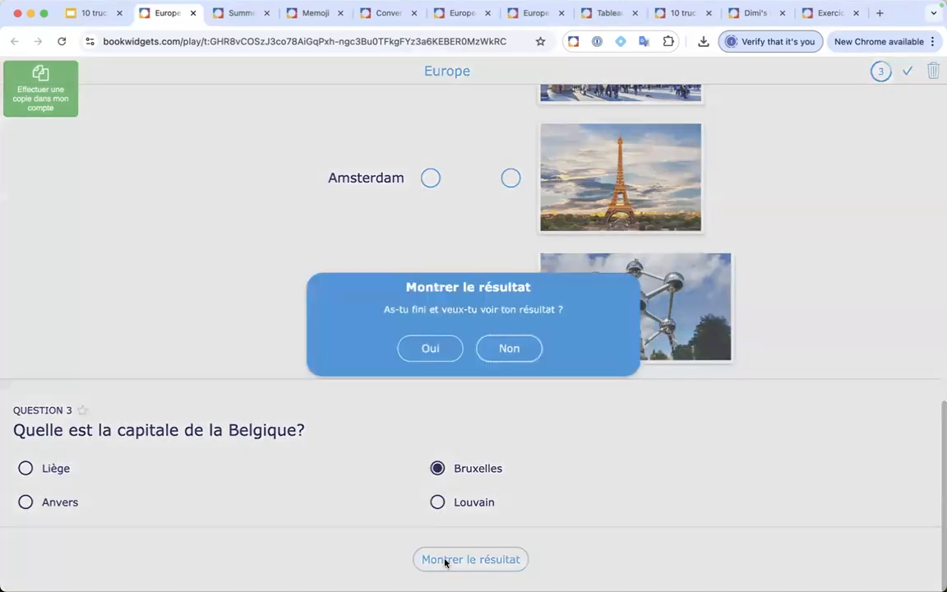
pyautogui.click(430, 349)
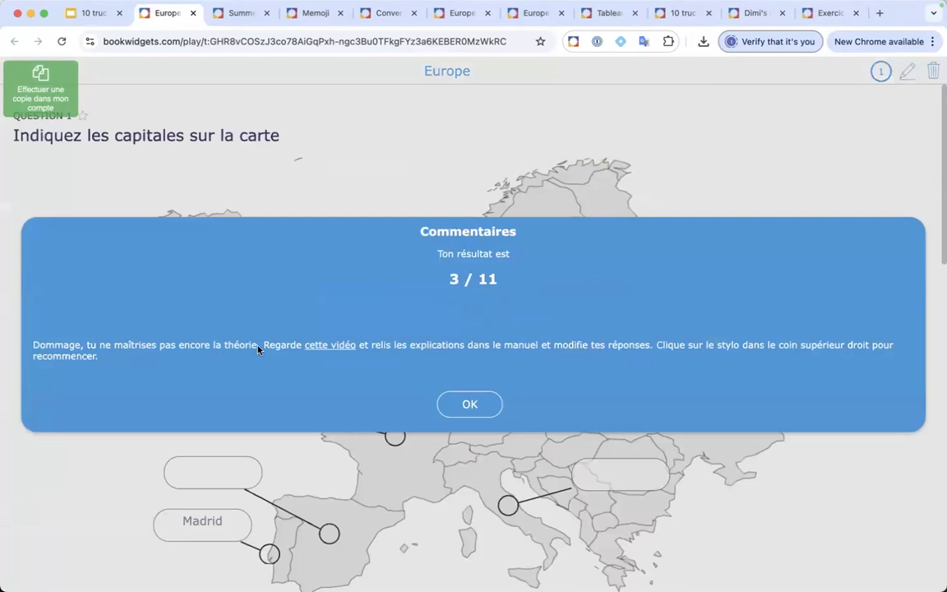
pyautogui.click(319, 346)
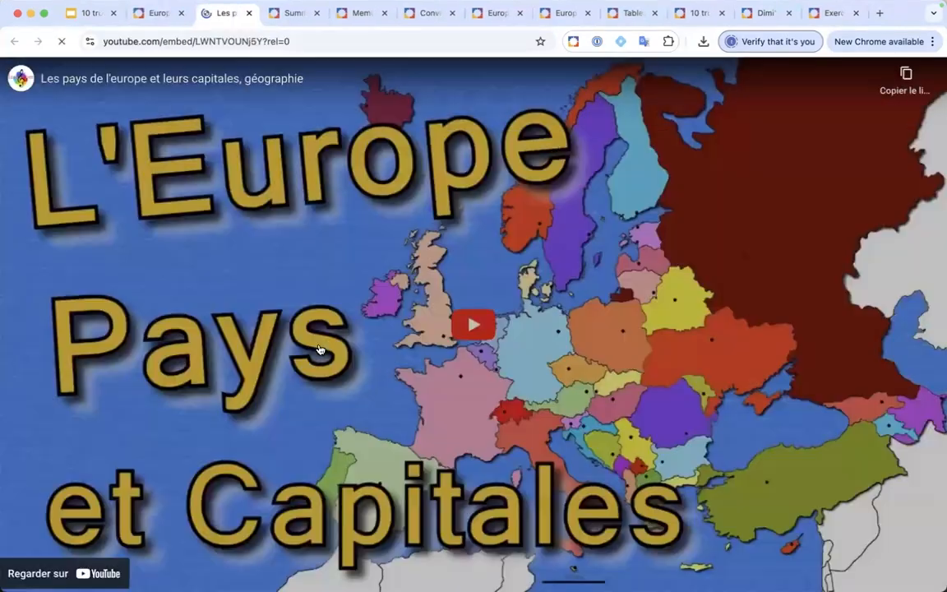
pyautogui.click(249, 14)
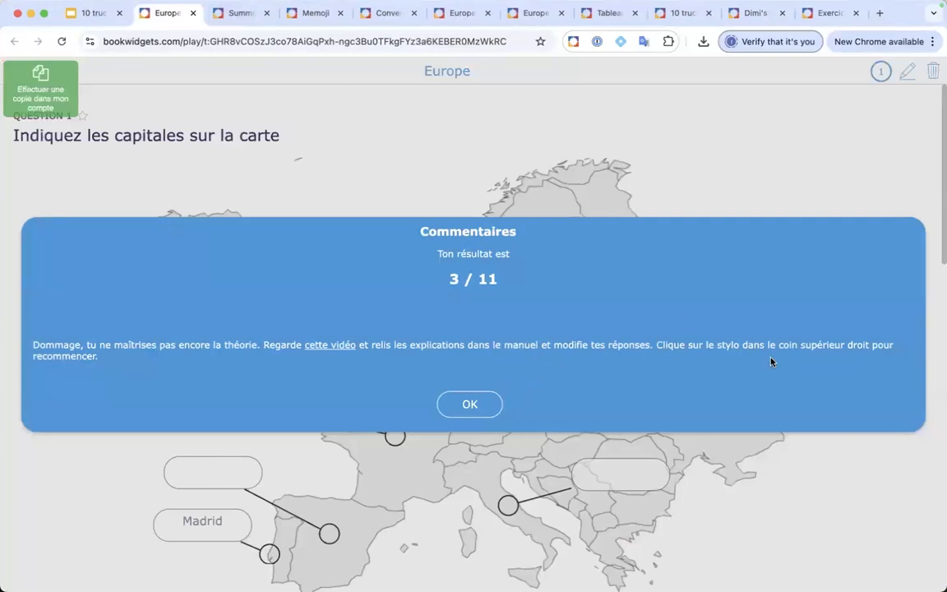
# Reopen the quiz answers for editing and label France as Paris and Spain as Madrid on the capitals map
pyautogui.click(492, 402)
pyautogui.click(904, 73)
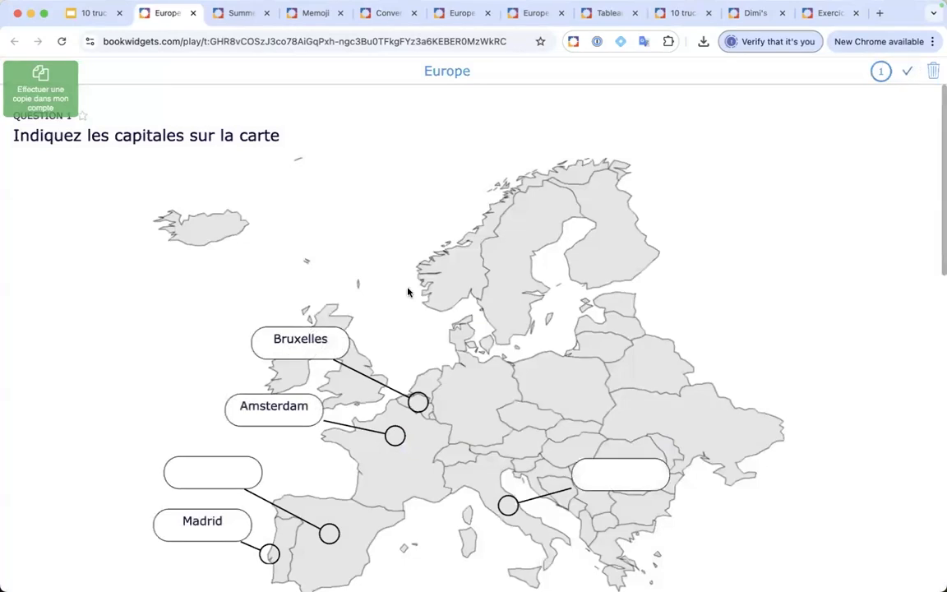
pyautogui.doubleClick(273, 410)
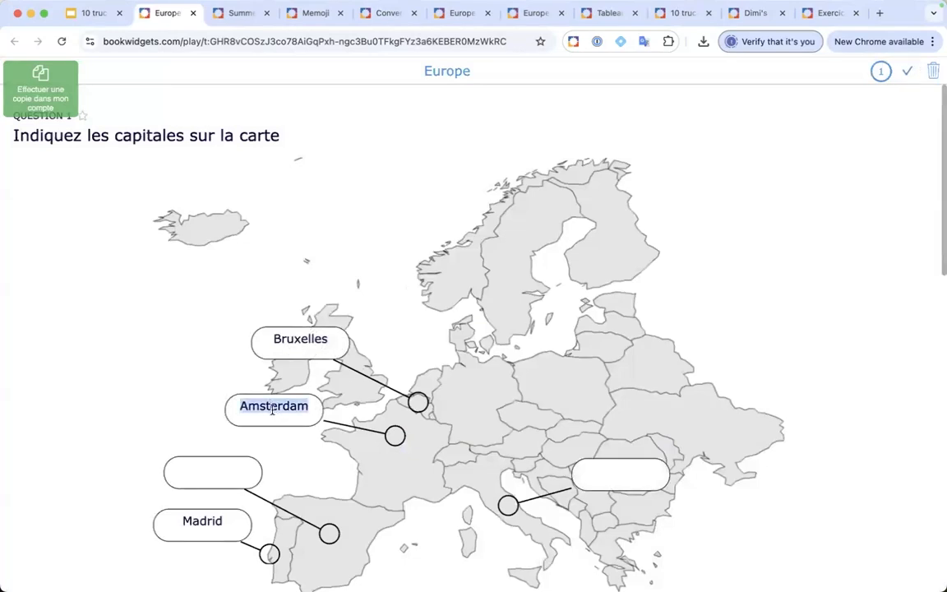
pyautogui.write('Paris')
pyautogui.click(210, 481)
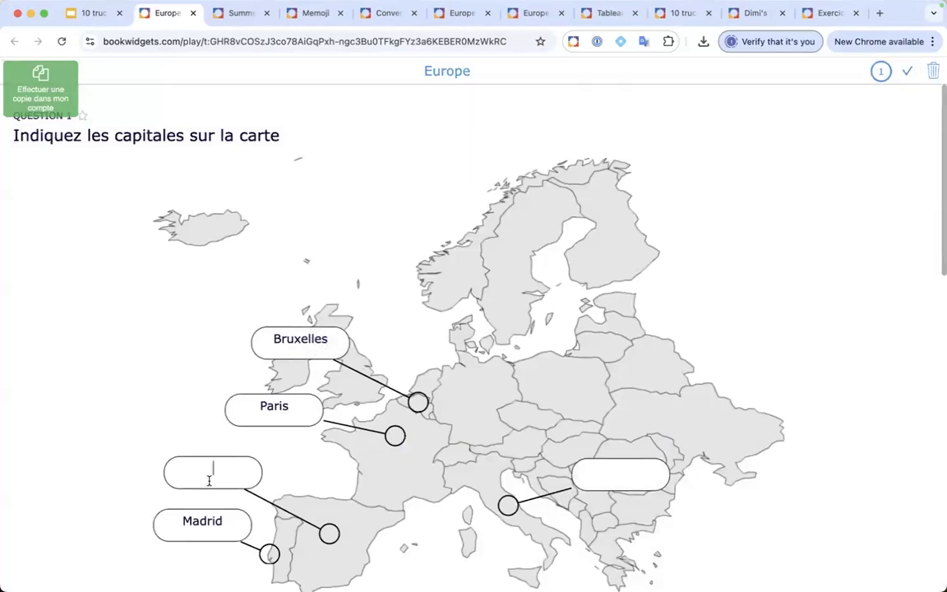
pyautogui.write('Madrid')
# Change Portugal's capital to Lisbonne and label Italy as Rome on the map
pyautogui.doubleClick(189, 521)
pyautogui.write('Lisvbj')
pyautogui.press('BackSpace')
pyautogui.press('BackSpace')
pyautogui.press('BackSpace')
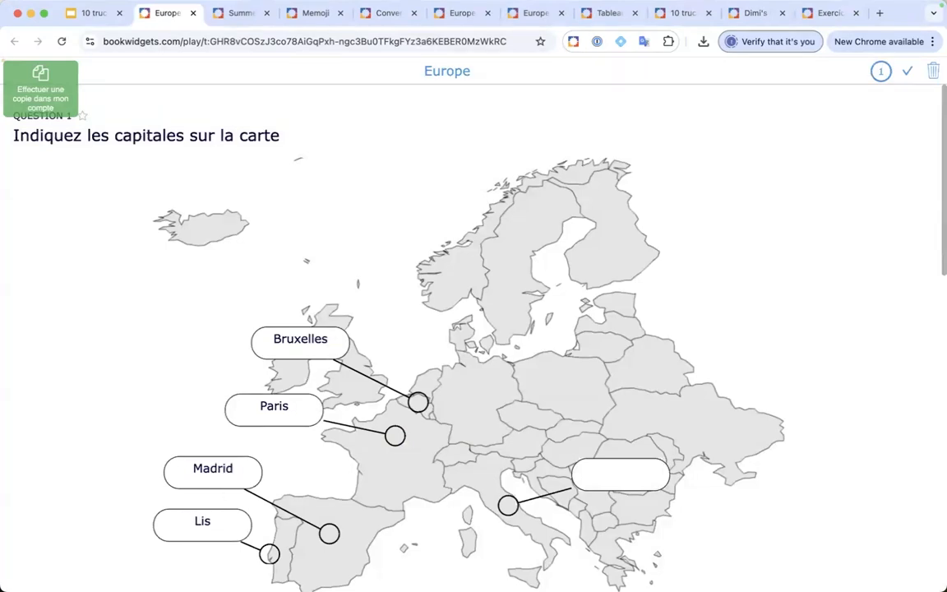
pyautogui.write('bonne')
pyautogui.click(603, 470)
pyautogui.write('Rome')
# Rematch Paris to the Eiffel Tower, Berlin to the Brandenburg Gate, Amsterdam to the canal houses and Bruxelles to the Atomium
pyautogui.scroll(-10, 519, 351)
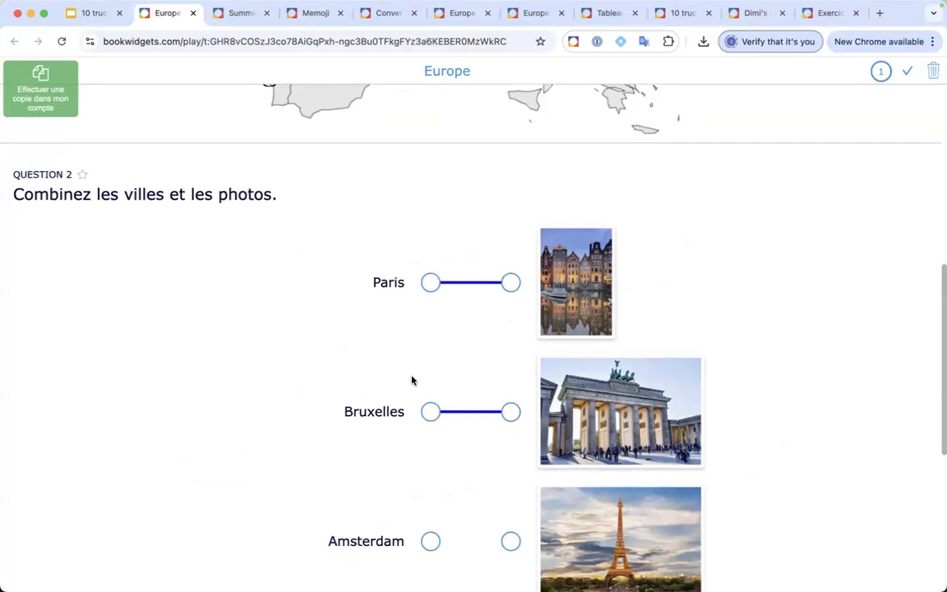
pyautogui.click(429, 165)
pyautogui.click(510, 424)
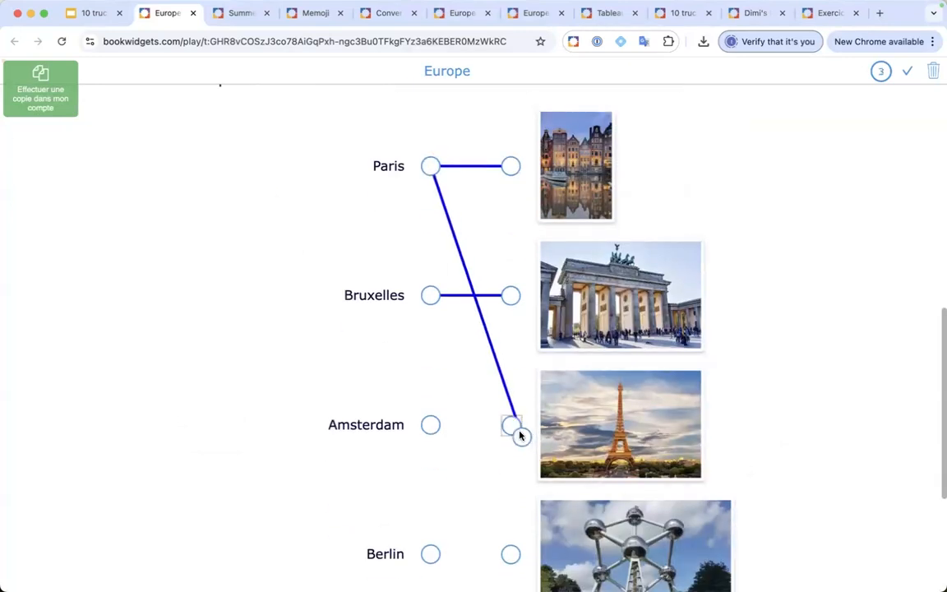
pyautogui.scroll(-2, 461, 402)
pyautogui.click(431, 470)
pyautogui.click(509, 211)
pyautogui.click(430, 341)
pyautogui.click(510, 95)
pyautogui.click(431, 211)
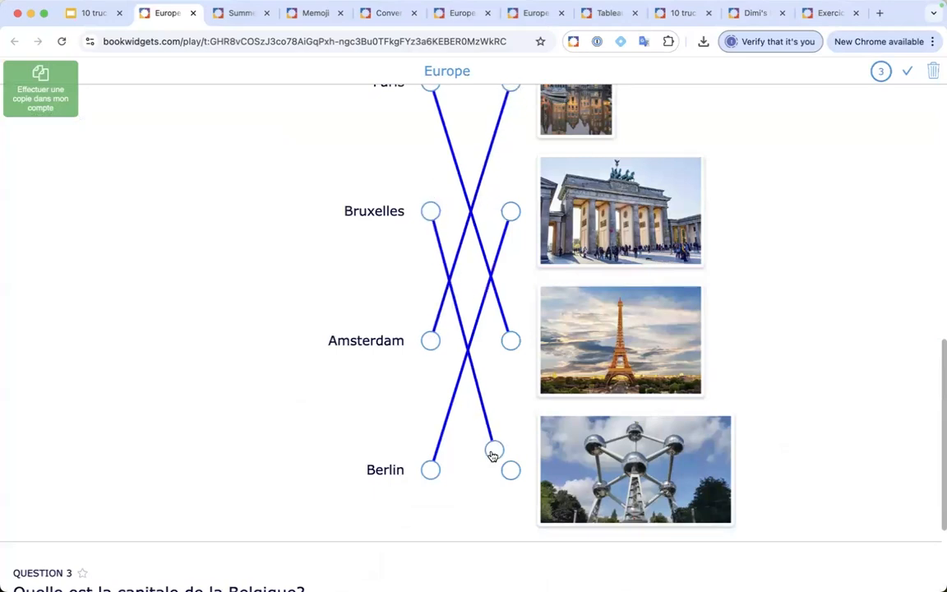
pyautogui.click(511, 469)
# Show the result of the corrected Europe quiz and dismiss the feedback message
pyautogui.scroll(-4, 288, 364)
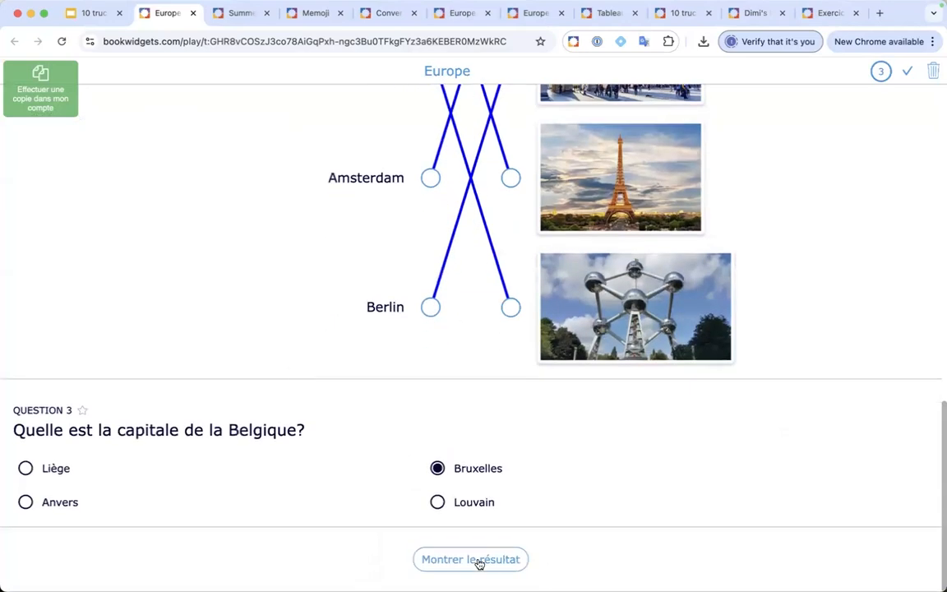
pyautogui.click(474, 561)
pyautogui.click(430, 351)
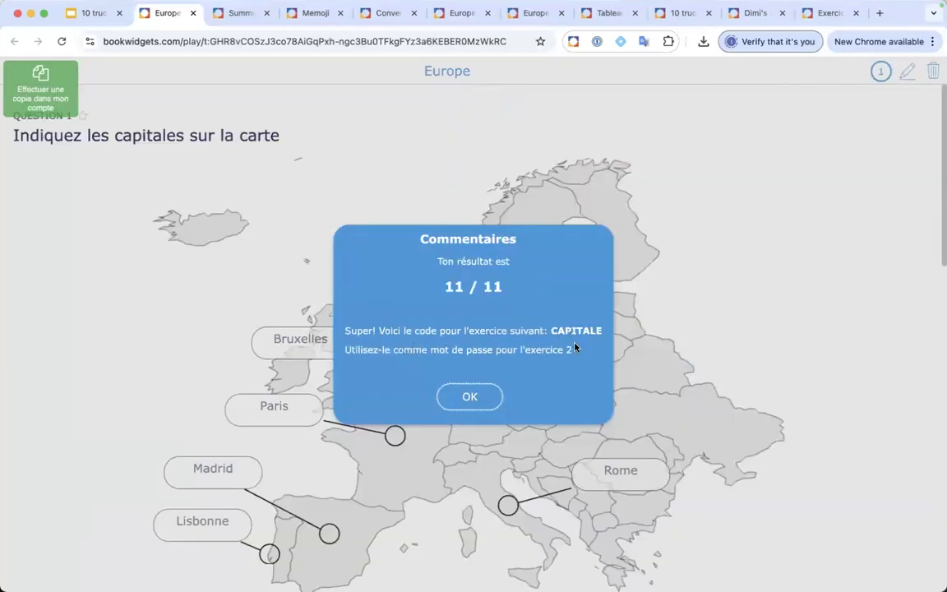
pyautogui.click(470, 398)
# Copy the Europe quiz into the account and open the Commentaires section of its correction and grading options
pyautogui.click(33, 97)
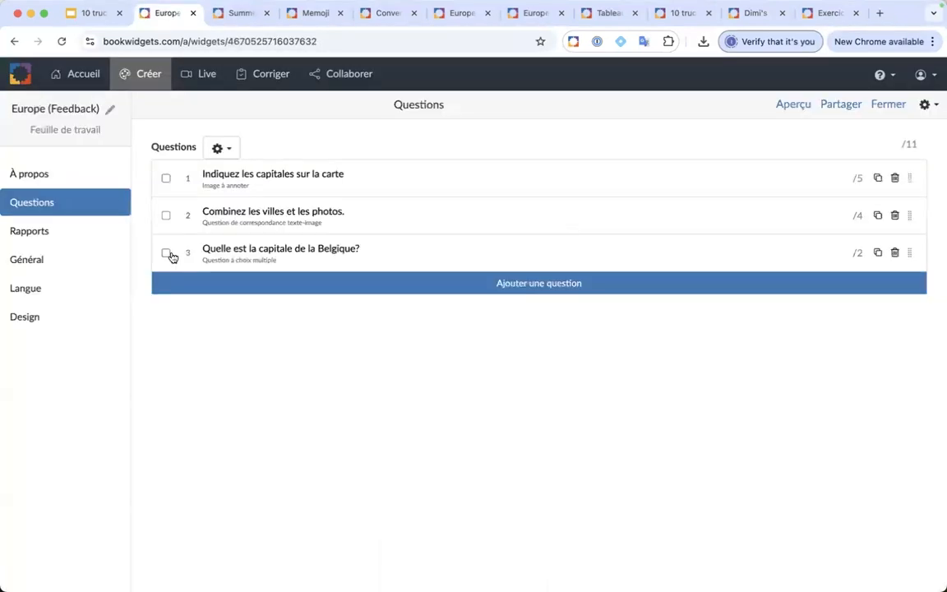
pyautogui.click(44, 263)
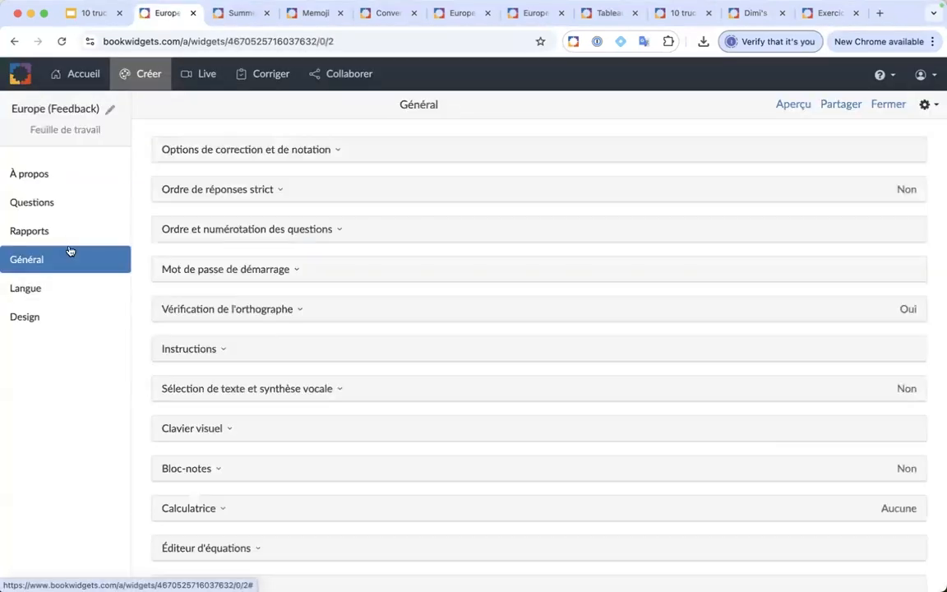
pyautogui.click(240, 153)
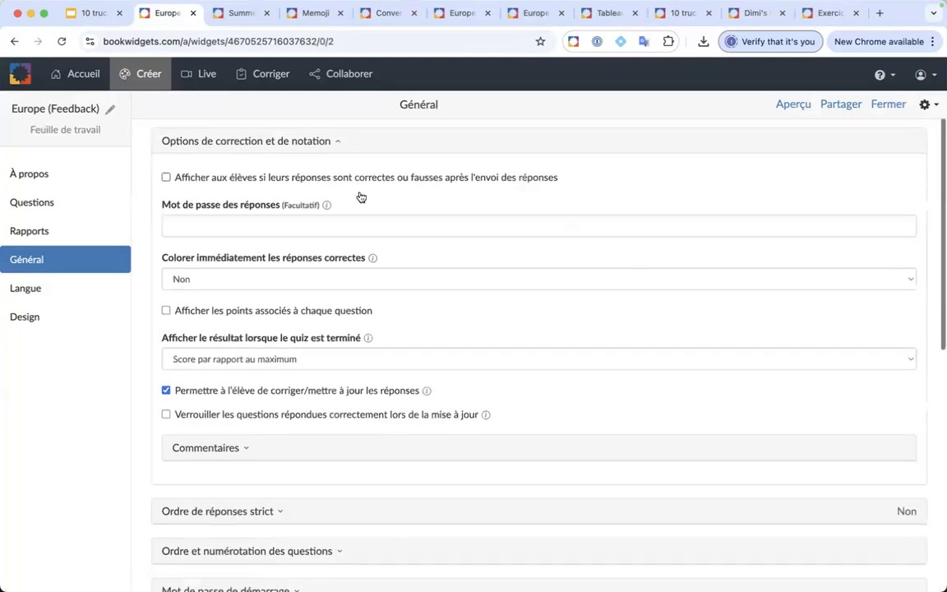
pyautogui.scroll(-1, 272, 418)
pyautogui.click(258, 421)
pyautogui.scroll(-5, 331, 338)
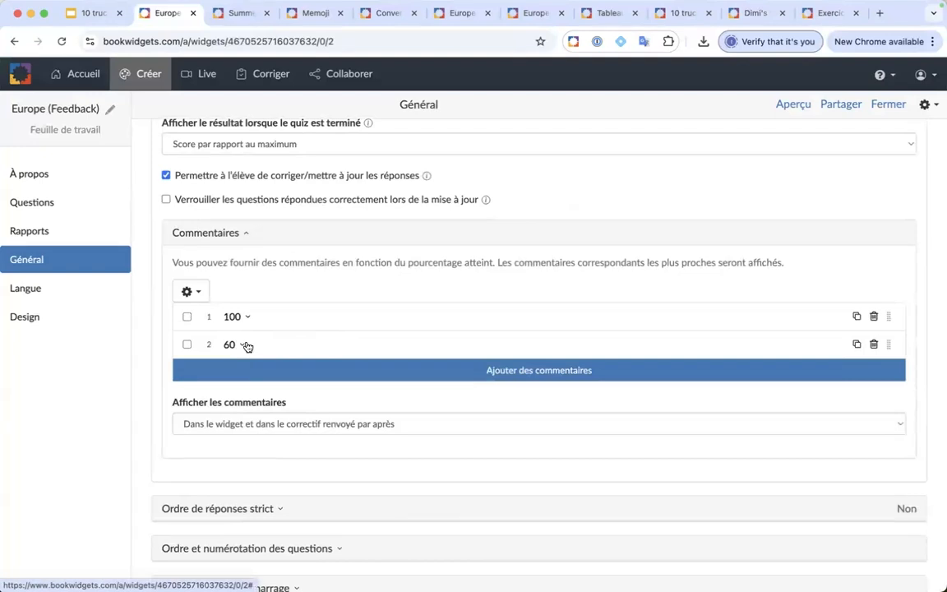
# Expand the comment for scores up to 60 and examine its threshold, feedback text and video link
pyautogui.click(247, 346)
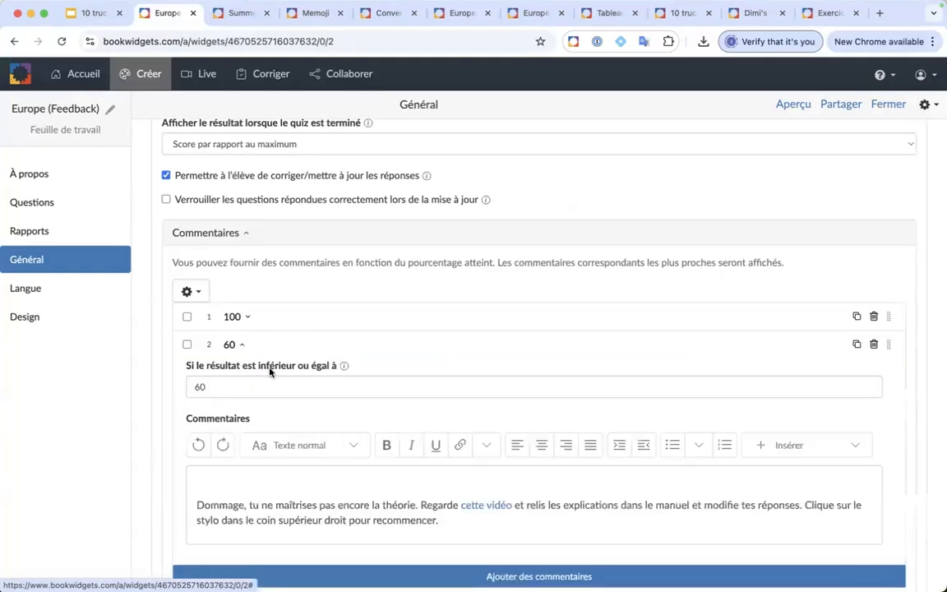
pyautogui.scroll(-2, 342, 366)
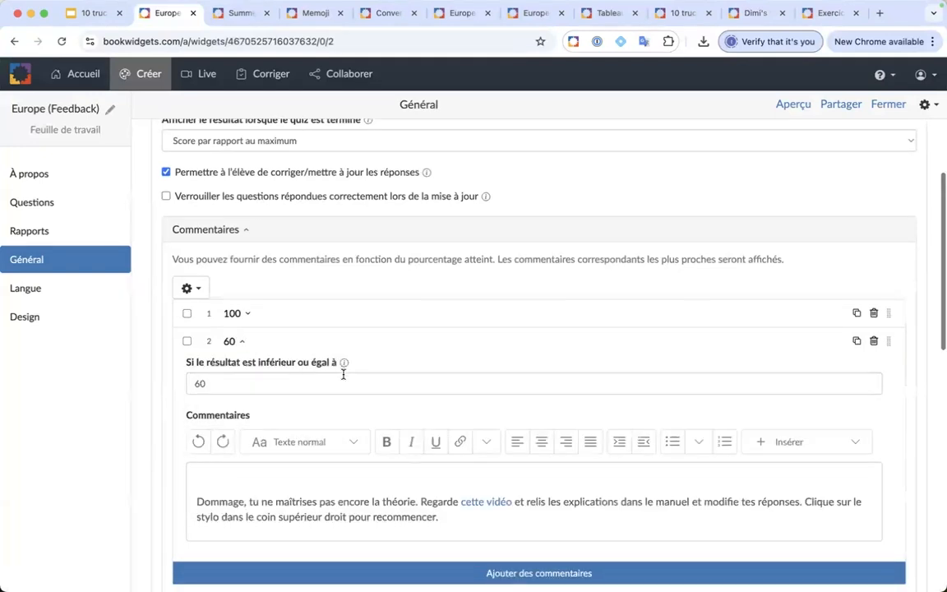
pyautogui.moveTo(442, 418); pyautogui.dragTo(172, 407)
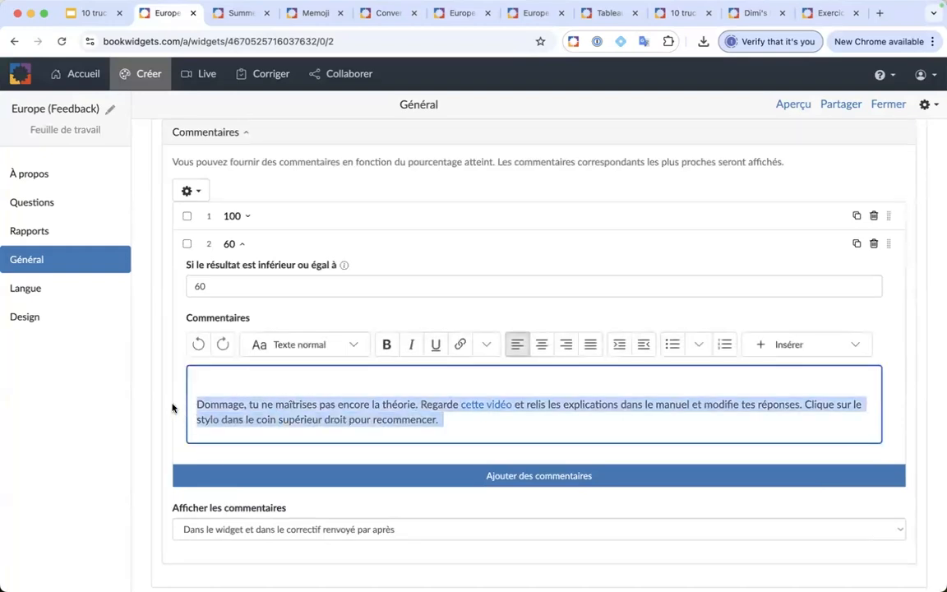
pyautogui.click(465, 406)
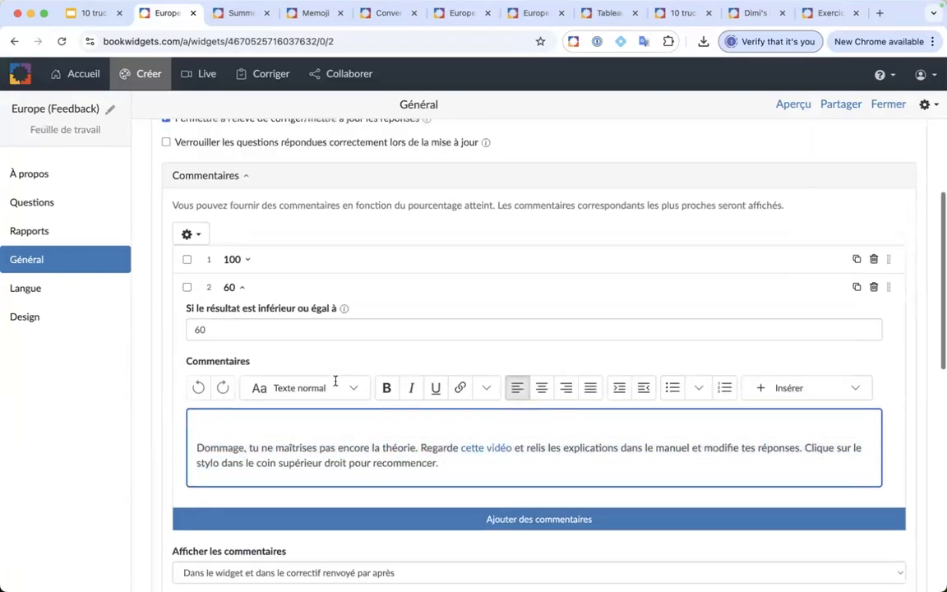
# Expand the comment for scores up to 100 and review its threshold and feedback text for the following exercise
pyautogui.scroll(2, 333, 380)
pyautogui.click(248, 281)
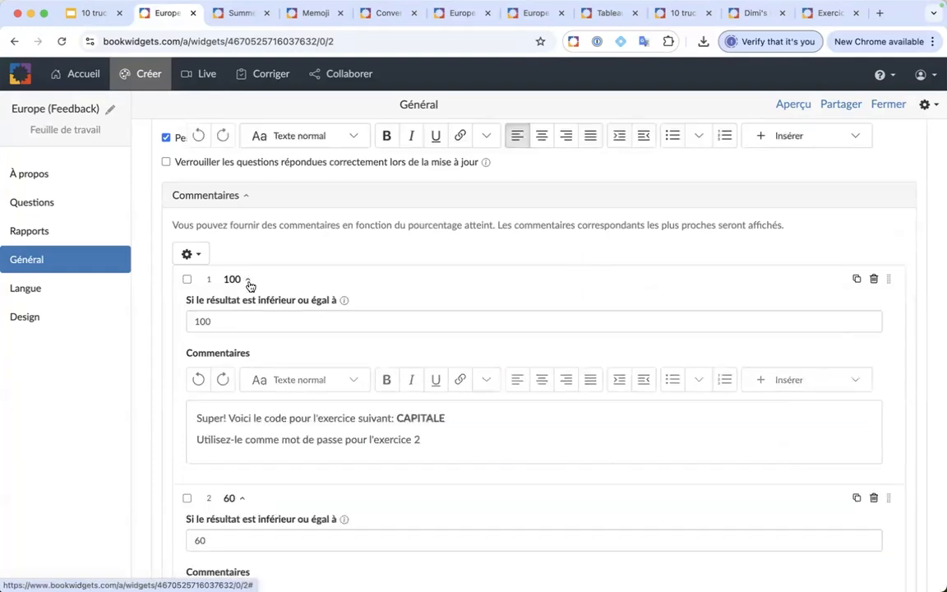
pyautogui.scroll(-1, 316, 316)
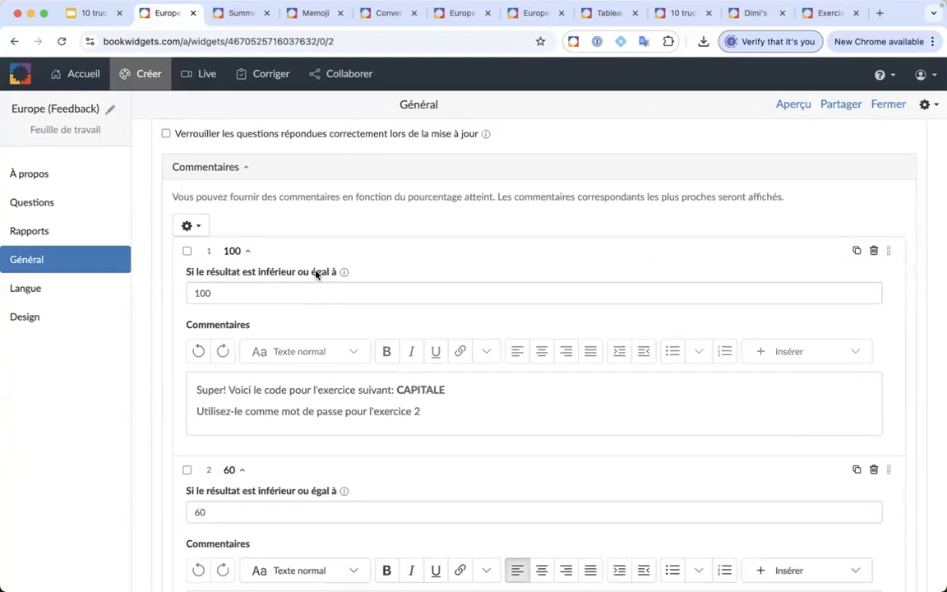
pyautogui.scroll(-1, 217, 345)
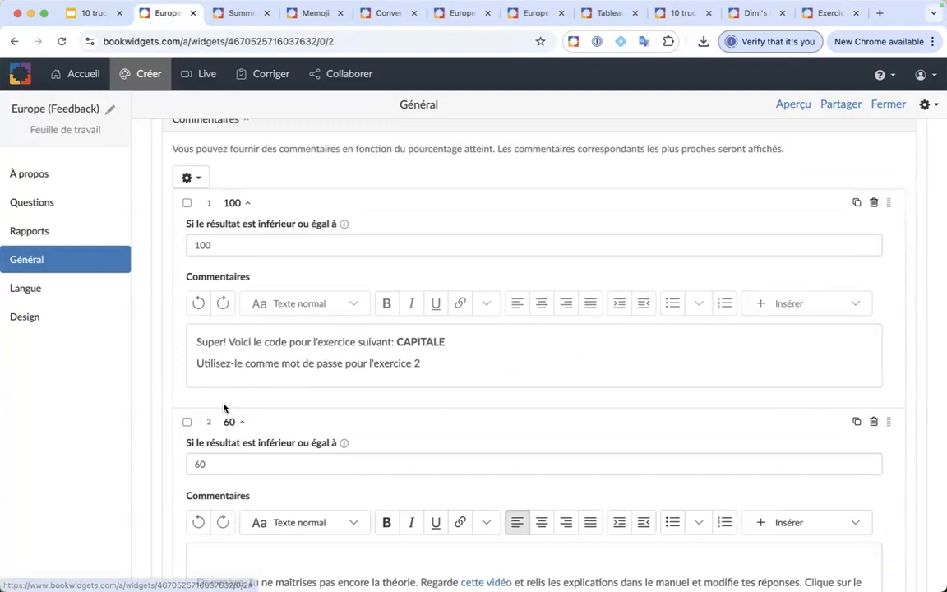
pyautogui.moveTo(425, 364); pyautogui.dragTo(185, 344)
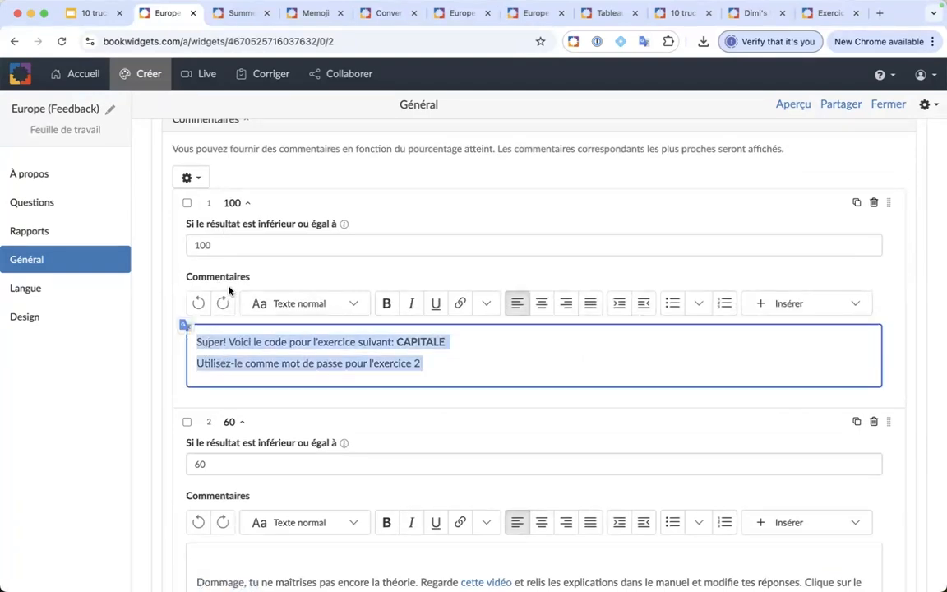
pyautogui.click(304, 182)
pyautogui.scroll(2, 254, 288)
pyautogui.scroll(5, 251, 316)
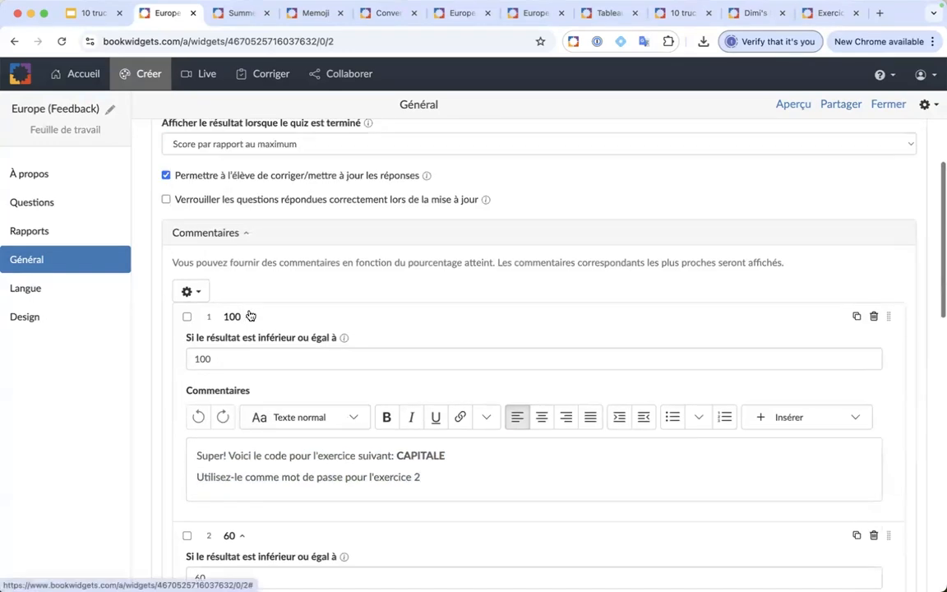
# Go back to the quiz's question list, then return to the tips presentation and advance to Astuce 5 on question types
pyautogui.click(37, 202)
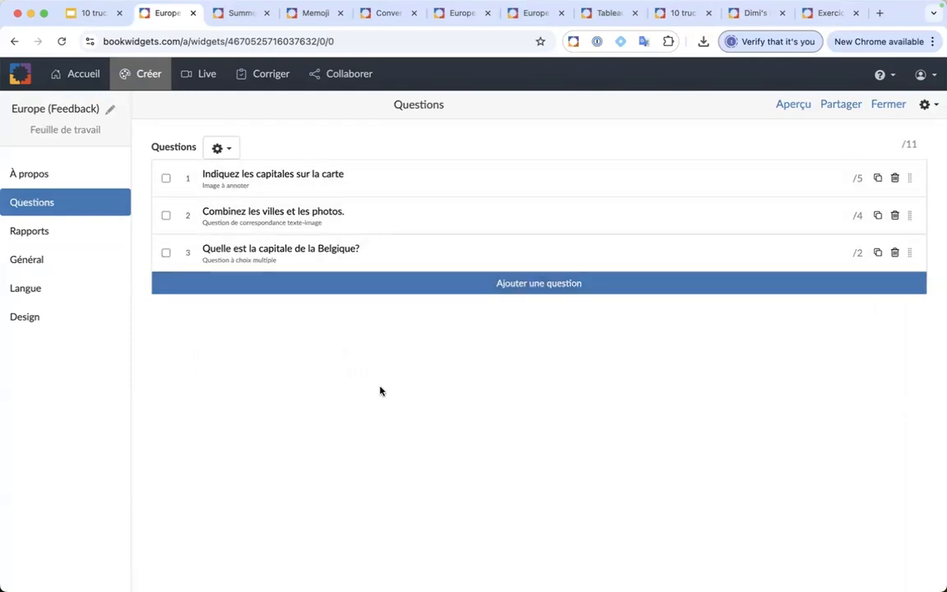
pyautogui.click(100, 16)
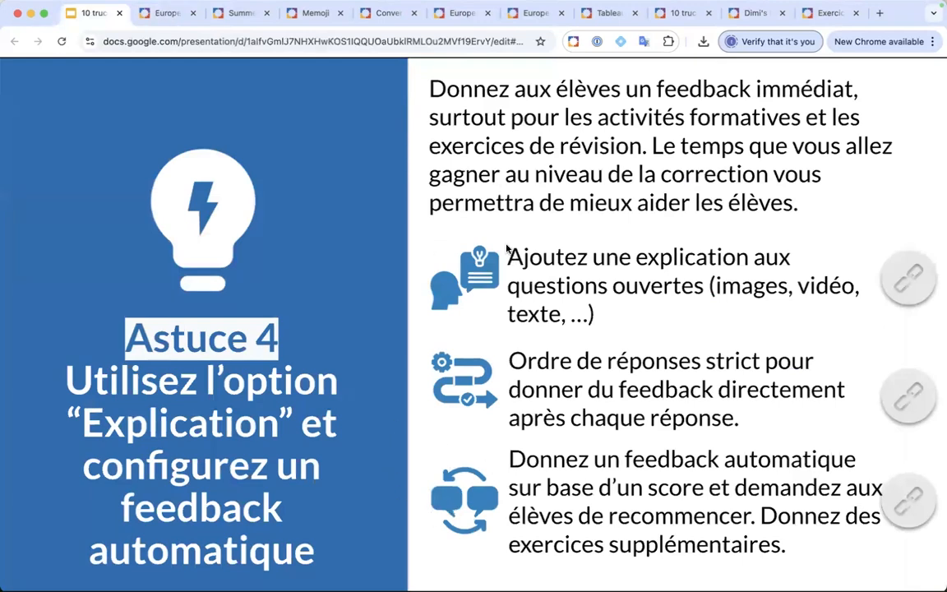
pyautogui.click(362, 301)
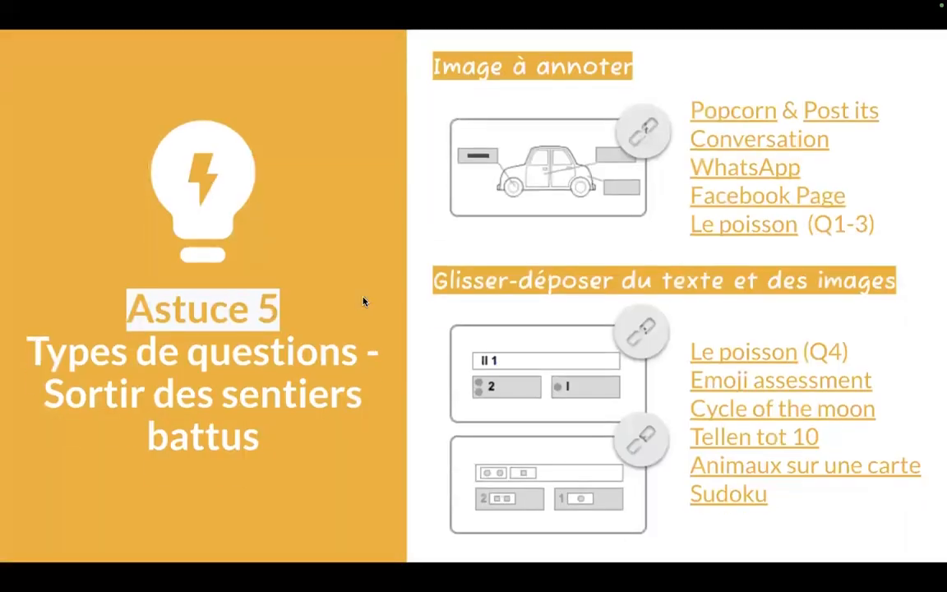
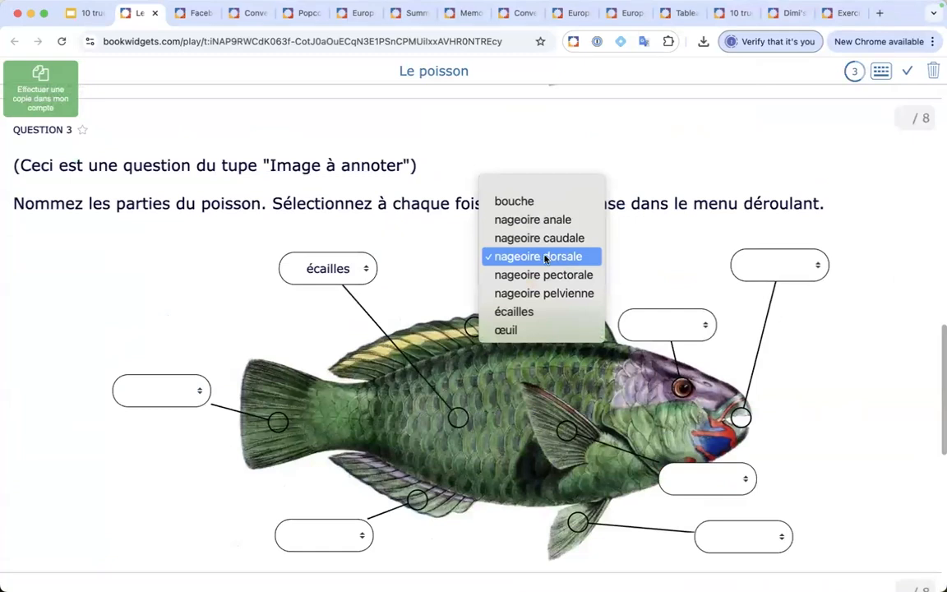
# In question 3 of Le poisson, keep nageoire dorsale for the dorsal fin and view the answer choices for the anal fin
pyautogui.click(543, 256)
pyautogui.scroll(-5, 461, 285)
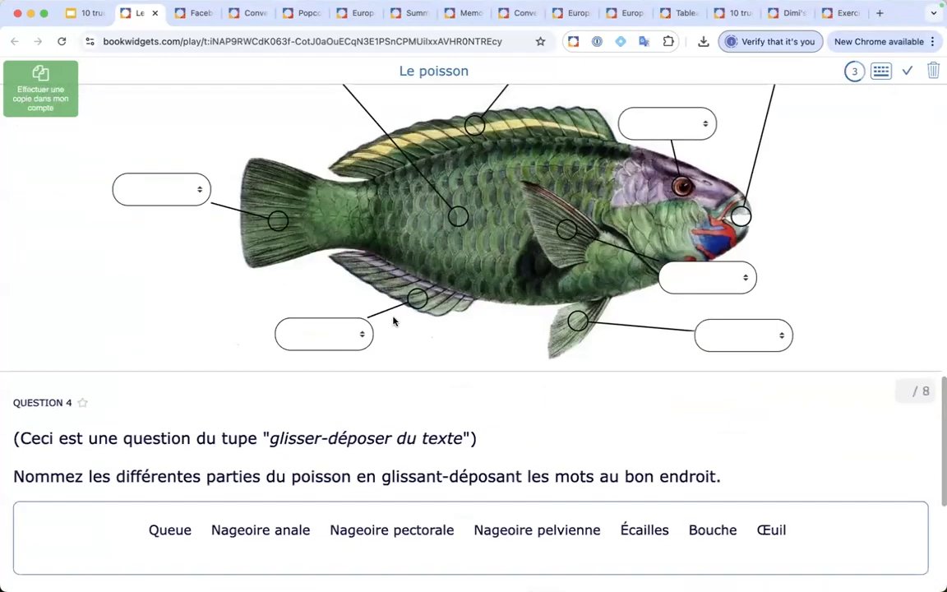
pyautogui.click(362, 337)
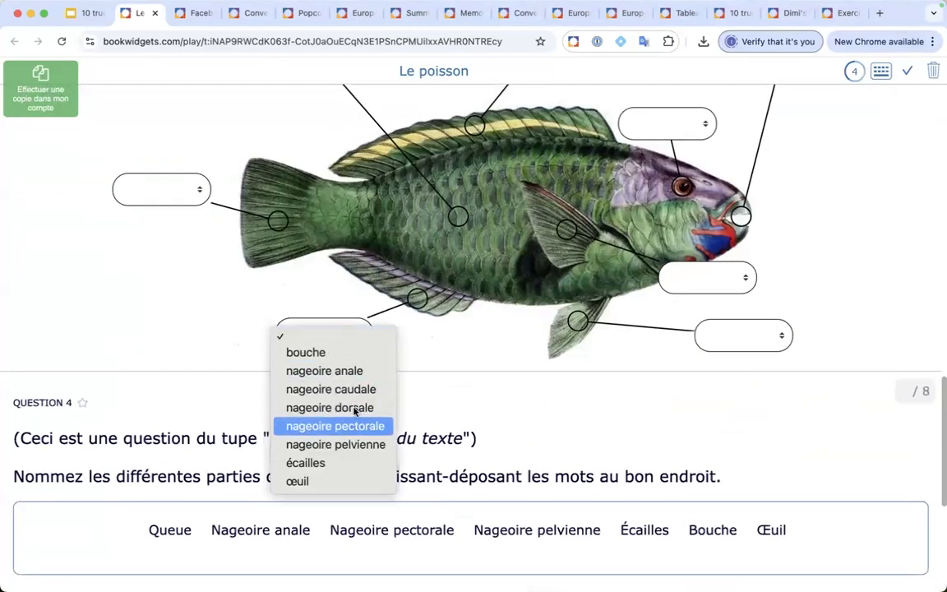
pyautogui.click(226, 369)
# In question 4, place Nageoire dorsale on the dorsal fin, Queue on the tail and Œuil on the eye
pyautogui.scroll(-5, 226, 370)
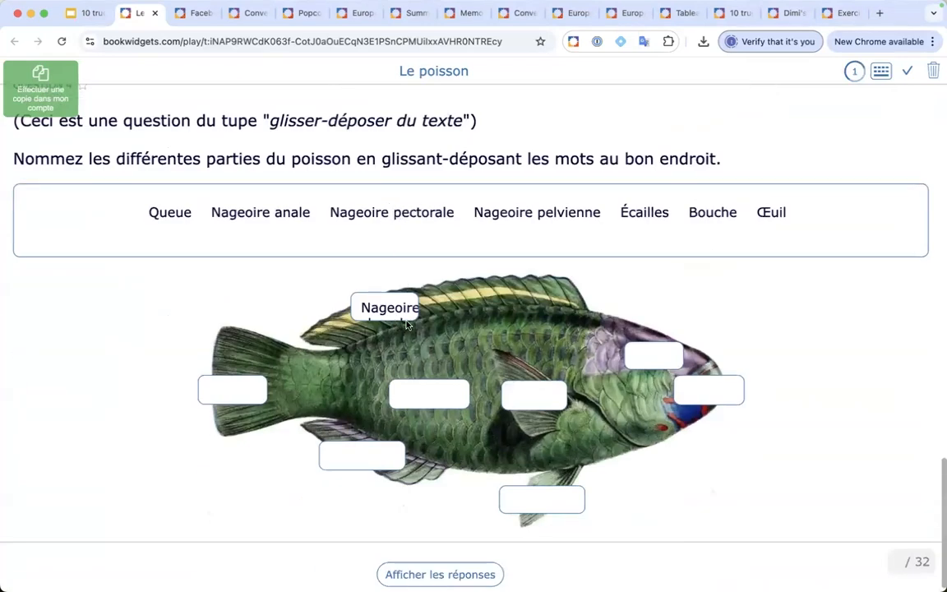
pyautogui.moveTo(377, 306); pyautogui.dragTo(388, 309)
pyautogui.scroll(-1, 301, 261)
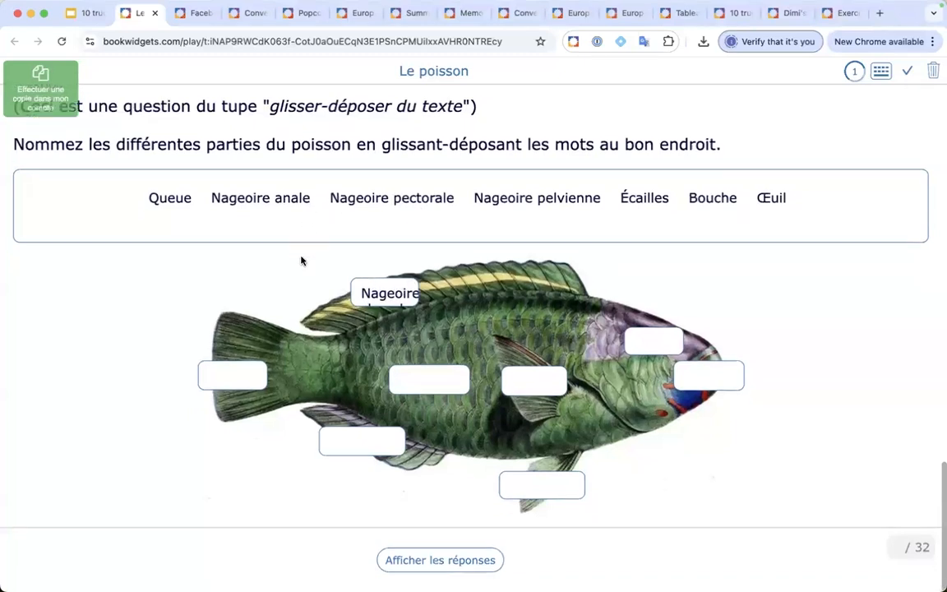
pyautogui.moveTo(169, 200); pyautogui.dragTo(230, 374)
pyautogui.moveTo(740, 197); pyautogui.dragTo(654, 342)
pyautogui.scroll(20, 499, 350)
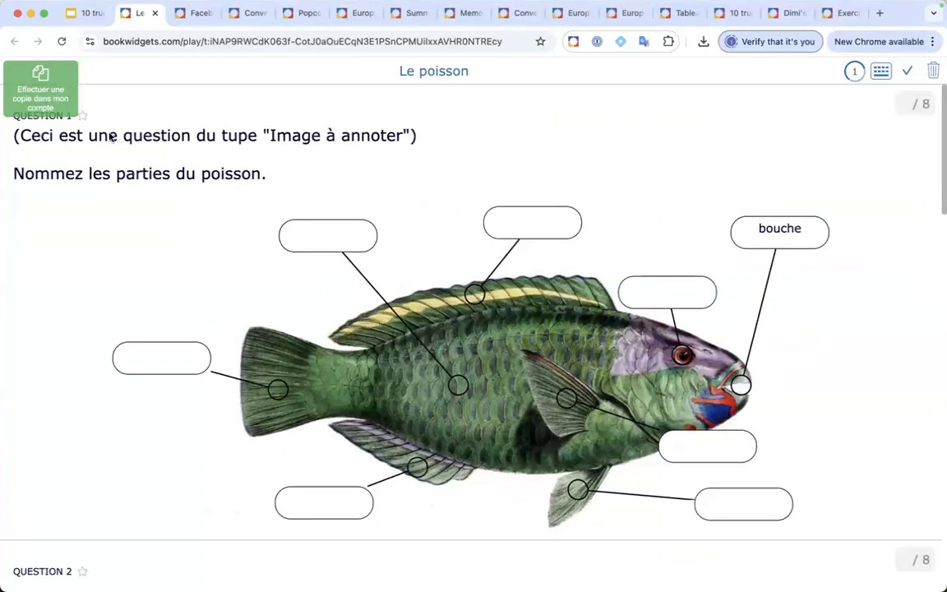
# Copy Le poisson into the account and open question 1 to review its background image and input fields
pyautogui.click(54, 87)
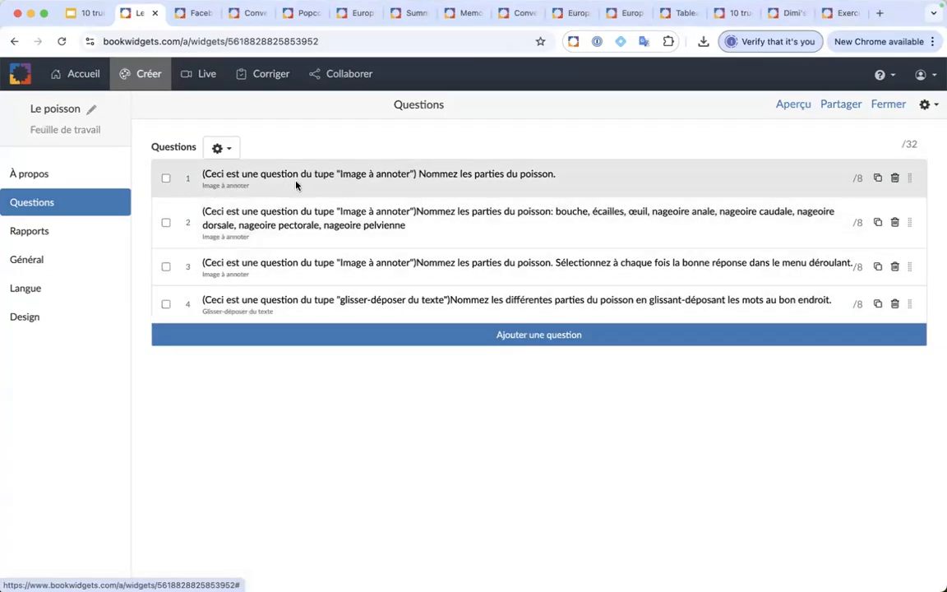
pyautogui.click(296, 185)
pyautogui.scroll(-3, 412, 311)
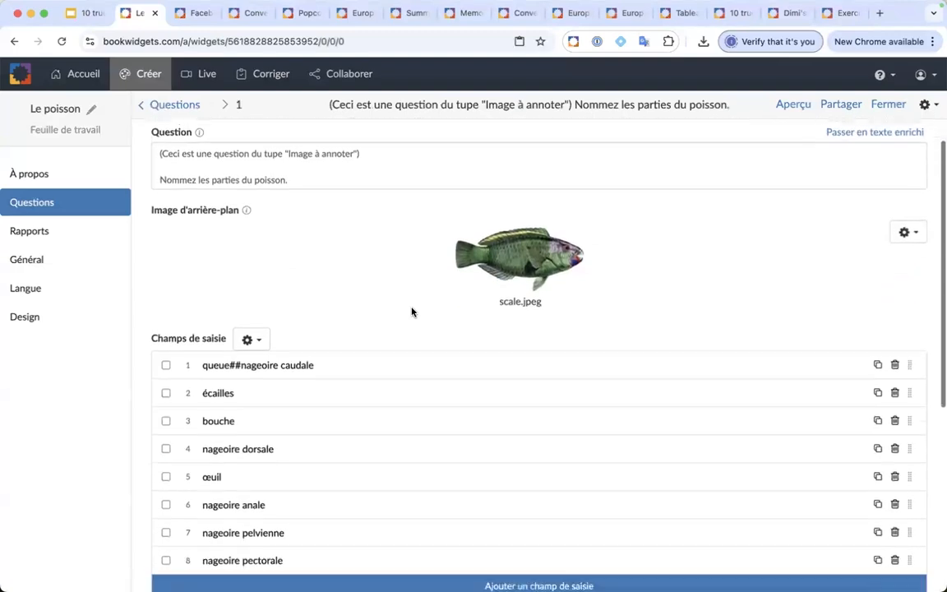
pyautogui.scroll(-2, 413, 312)
pyautogui.scroll(2, 413, 311)
# Examine how the tail's input field in question 1 lists its accepted answers, then return to the question
pyautogui.click(300, 352)
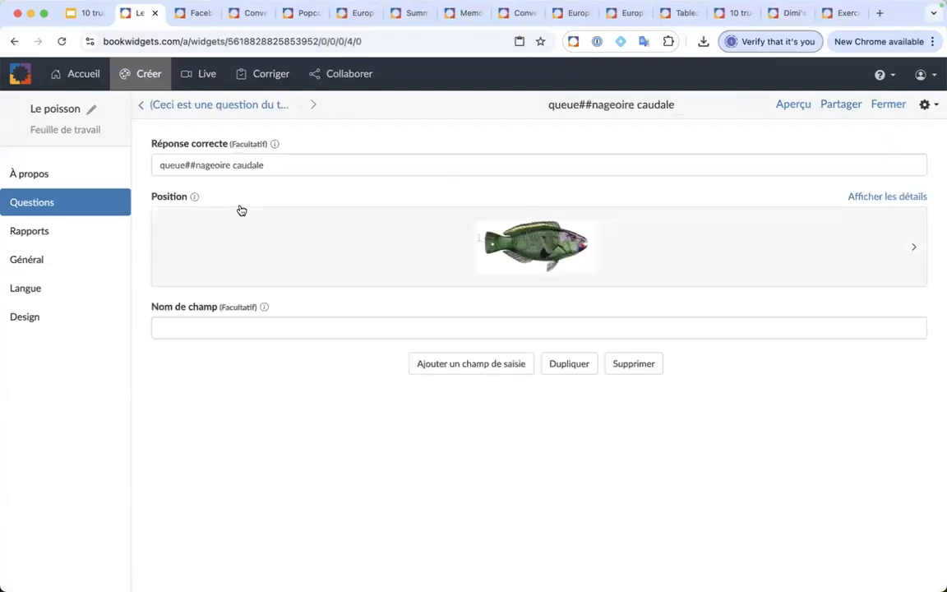
pyautogui.scroll(5, 187, 170)
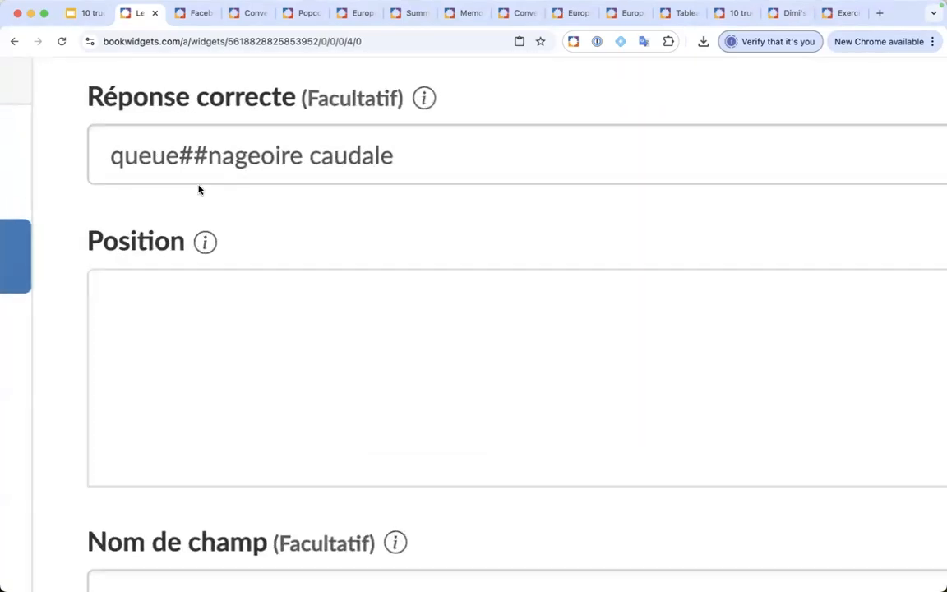
pyautogui.scroll(-5, 200, 190)
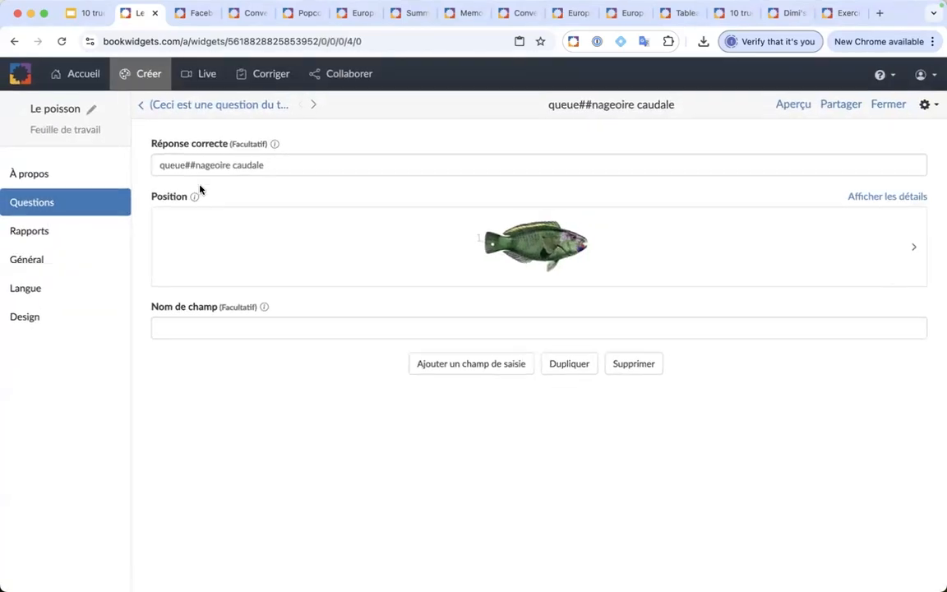
pyautogui.click(141, 105)
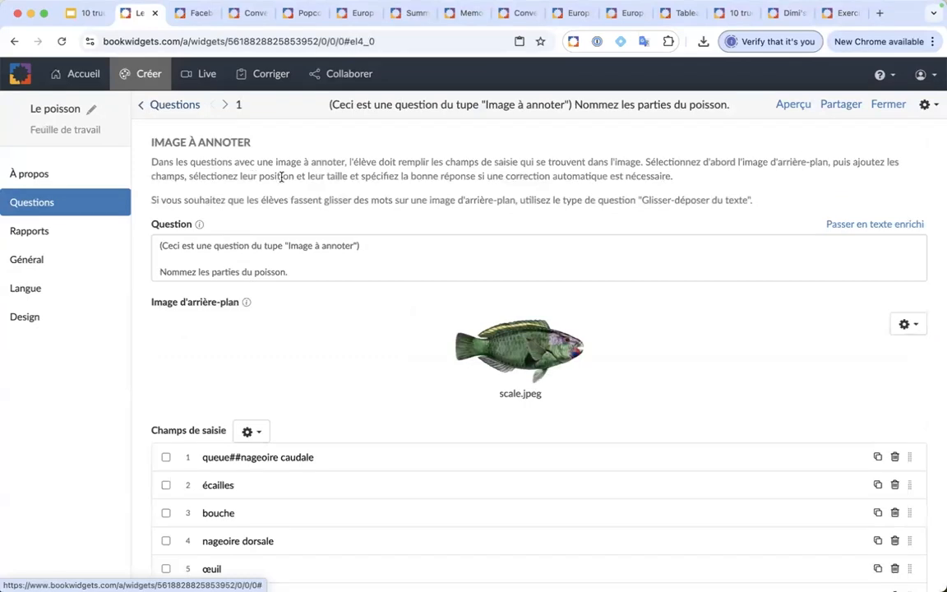
# Go to question 2 and highlight the list of fish parts in its instruction text
pyautogui.click(225, 105)
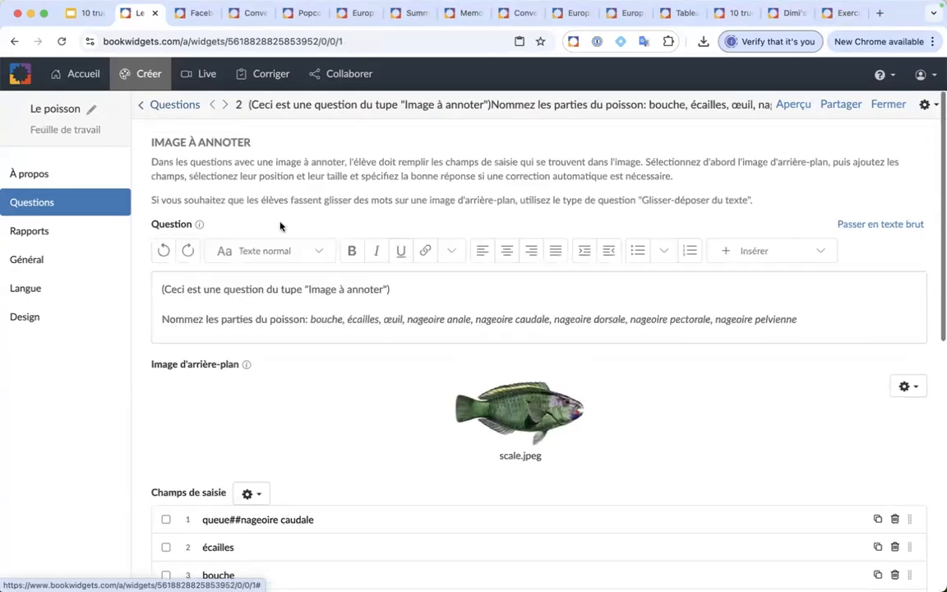
pyautogui.moveTo(310, 319); pyautogui.dragTo(672, 332)
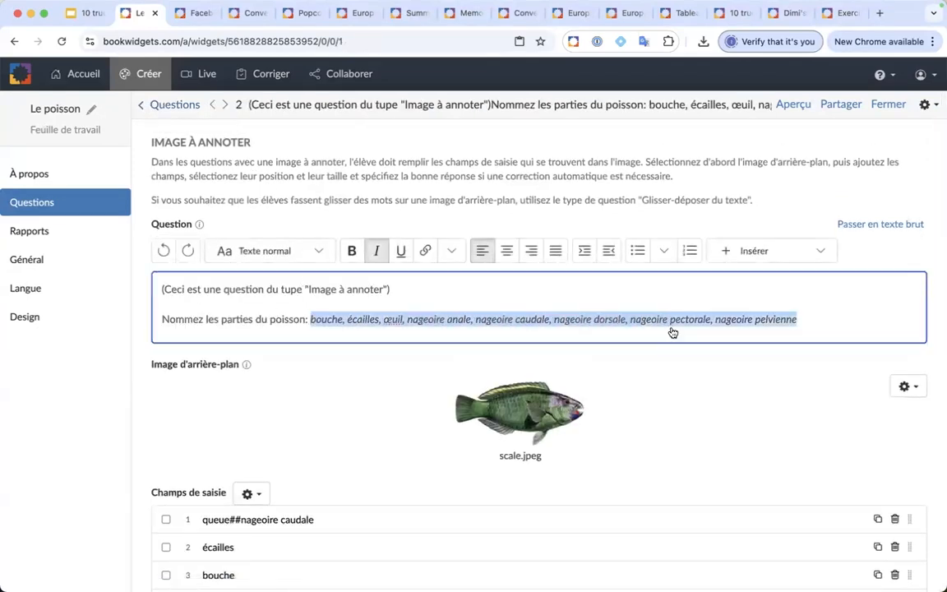
pyautogui.click(419, 368)
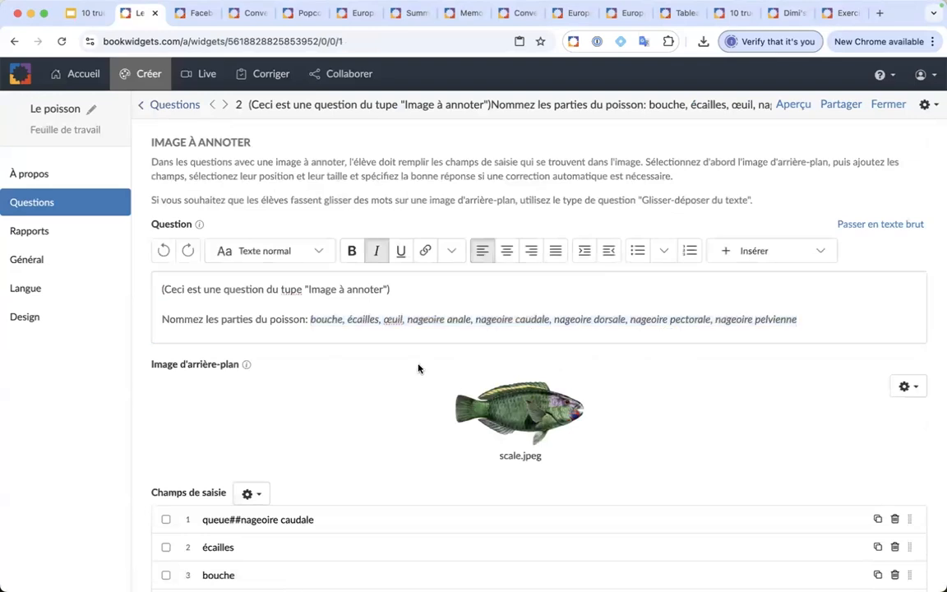
# In question 3's text, correct "tupe" to "type"
pyautogui.click(224, 107)
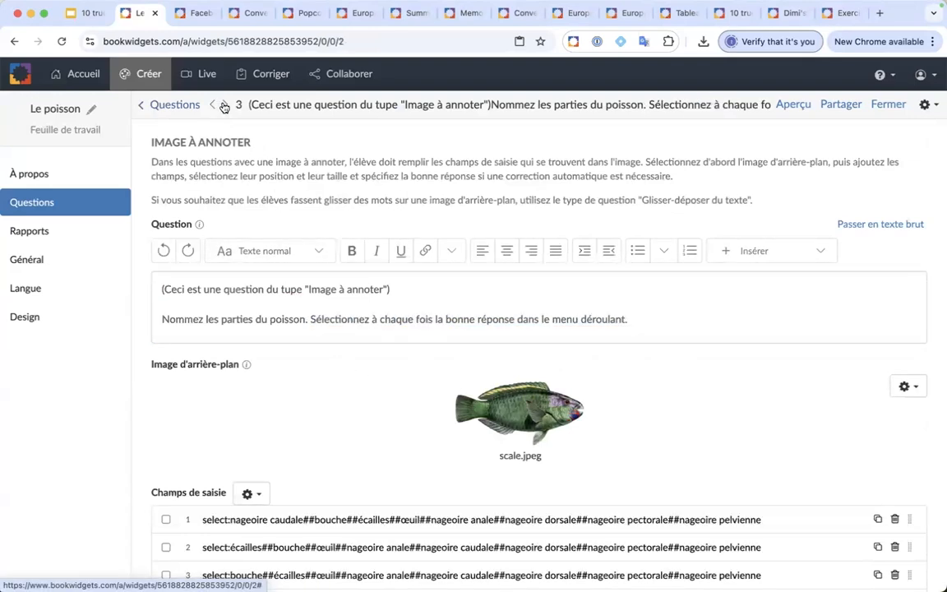
pyautogui.click(289, 289)
pyautogui.press('BackSpace')
pyautogui.write('y')
pyautogui.click(291, 402)
# Open question 3's first input field and examine the select: prefix and ## separators in its correct answer
pyautogui.scroll(-1, 296, 377)
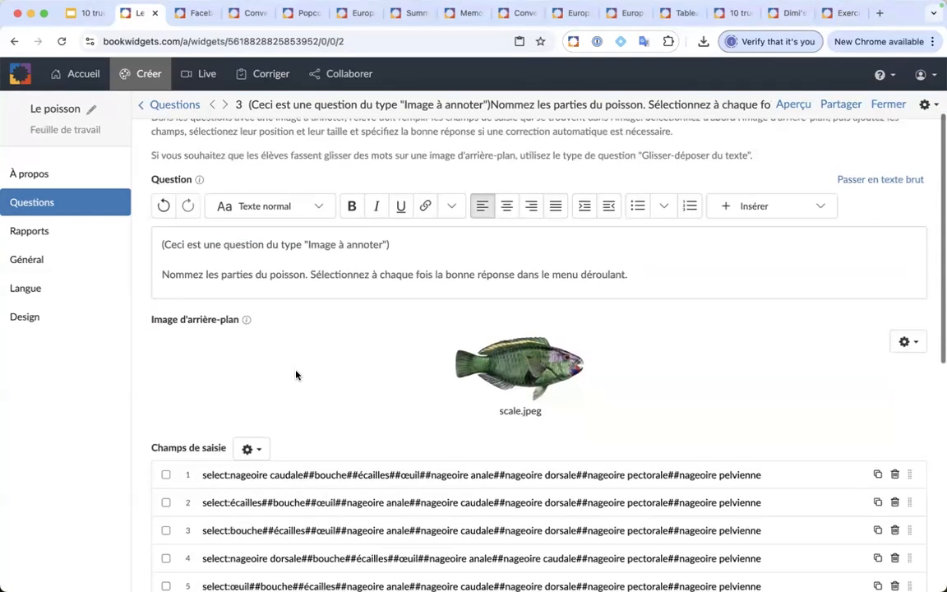
pyautogui.scroll(-1, 295, 375)
pyautogui.scroll(-2, 296, 375)
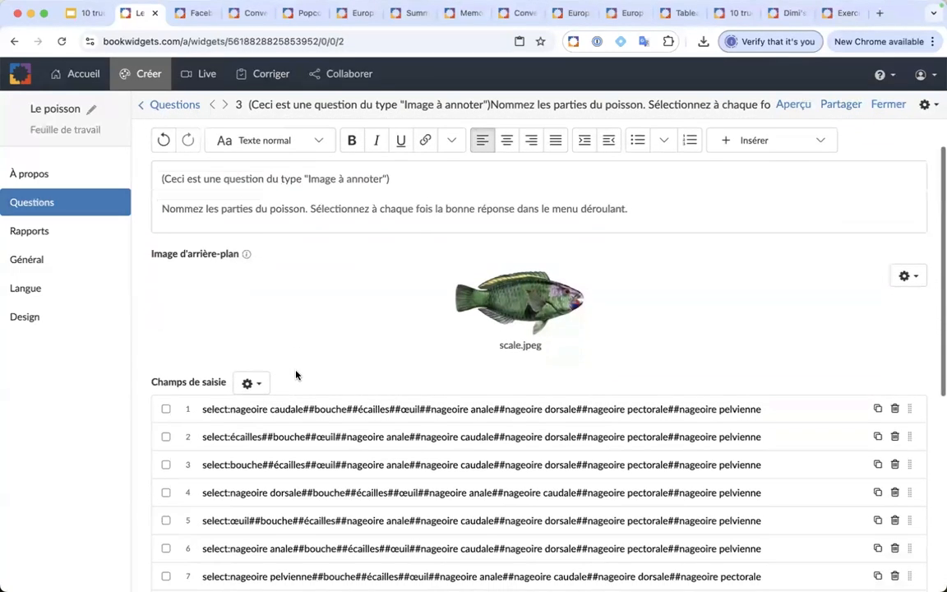
pyautogui.click(274, 376)
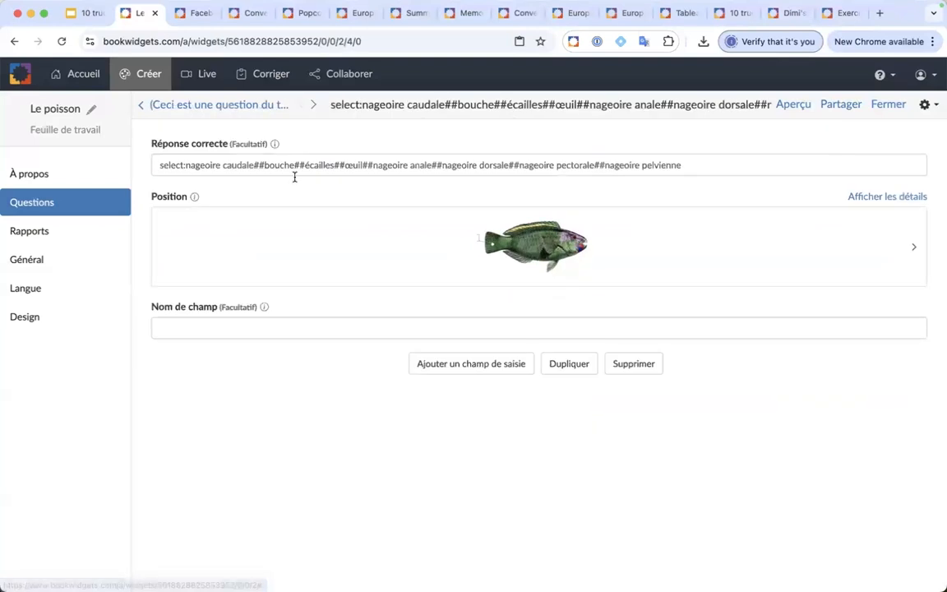
pyautogui.moveTo(161, 165); pyautogui.dragTo(184, 166)
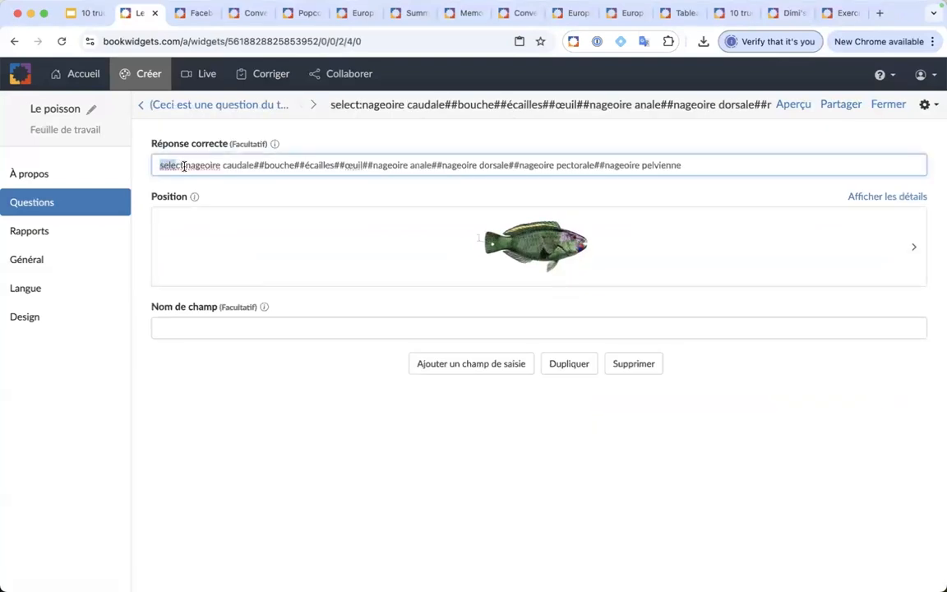
pyautogui.click(186, 166)
pyautogui.moveTo(184, 166); pyautogui.dragTo(267, 165)
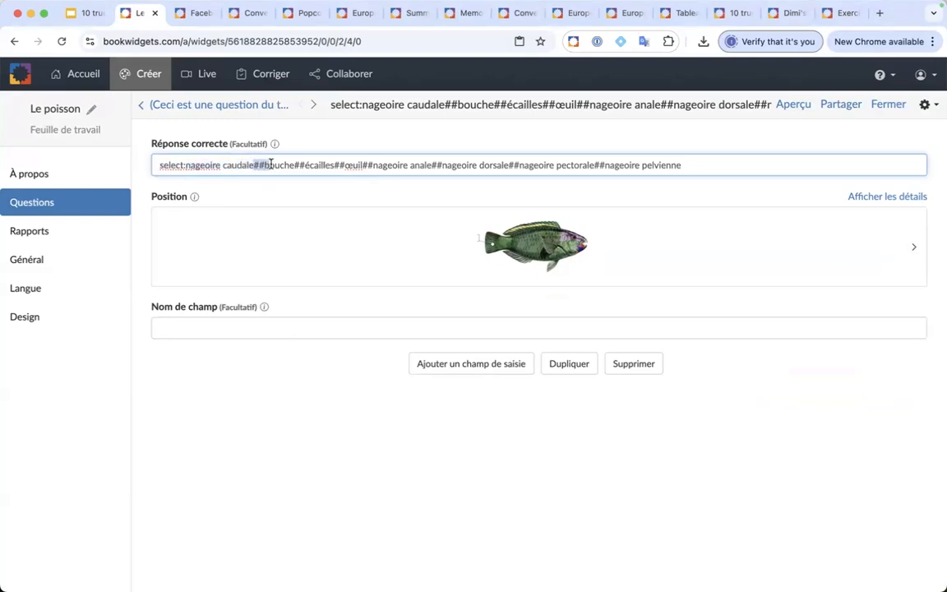
pyautogui.click(377, 196)
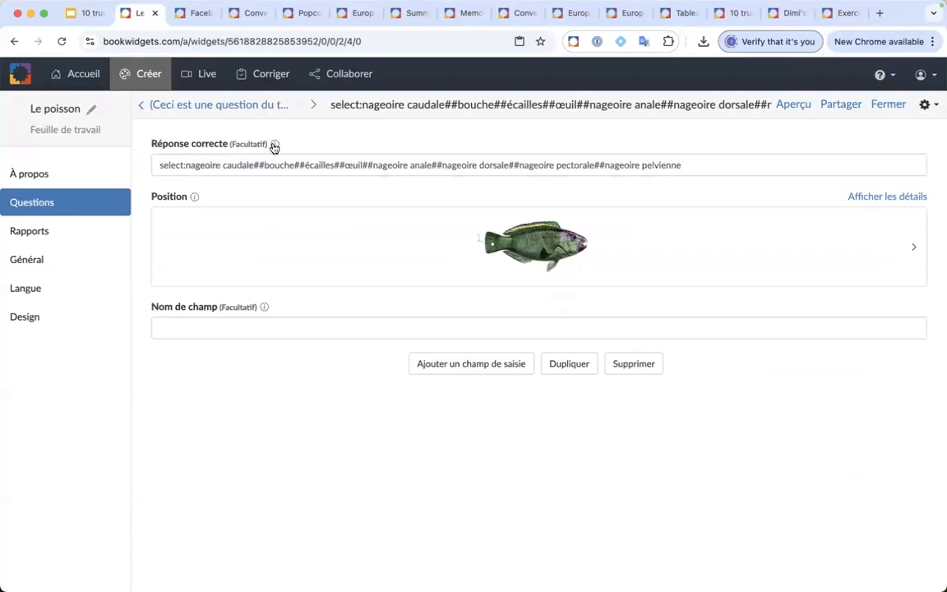
# Read the Réponse correcte help, highlighting the examples for multiple correct answers and for a selection list
pyautogui.moveTo(274, 146)
pyautogui.scroll(5, 274, 147)
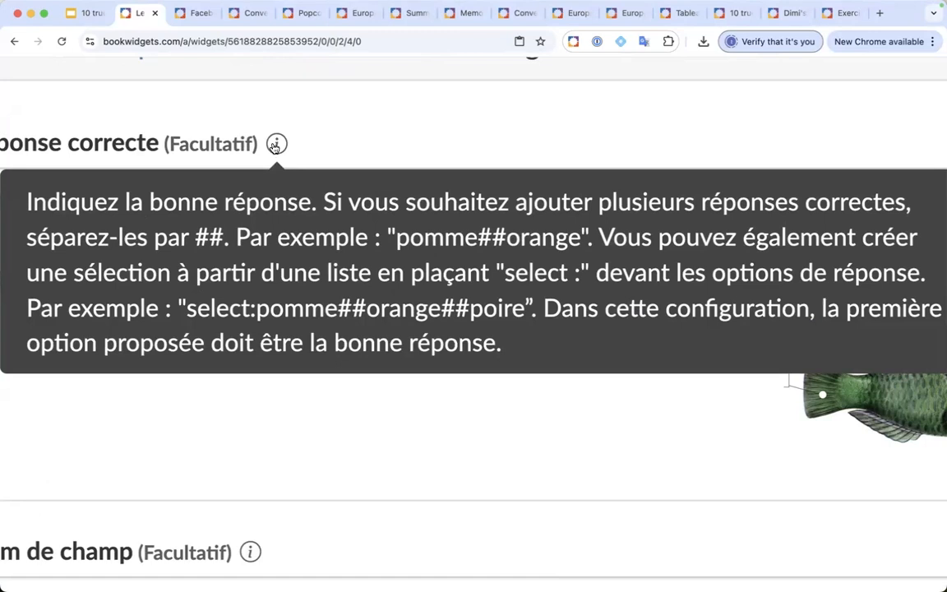
pyautogui.moveTo(238, 238); pyautogui.dragTo(503, 237)
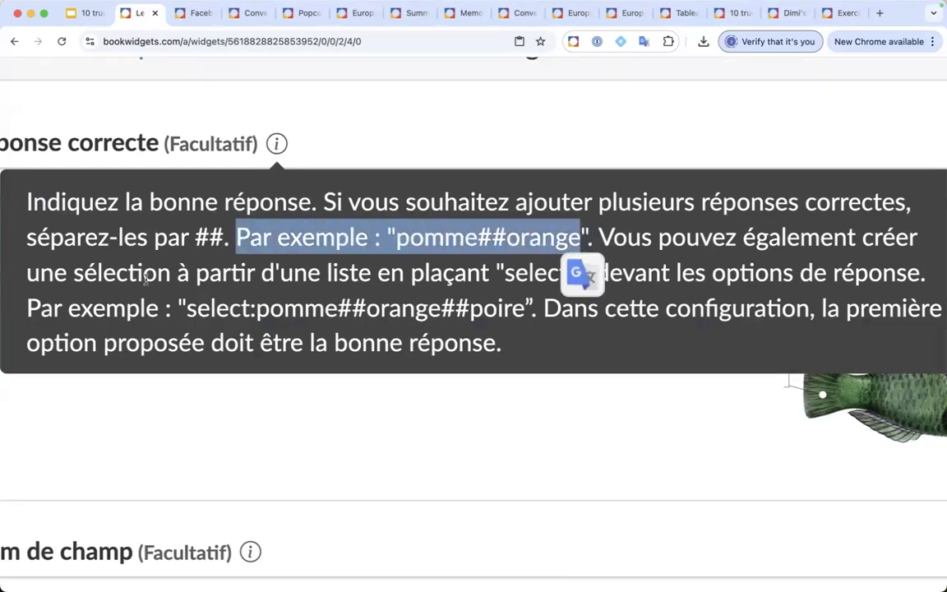
pyautogui.click(103, 294)
pyautogui.moveTo(213, 306); pyautogui.dragTo(497, 344)
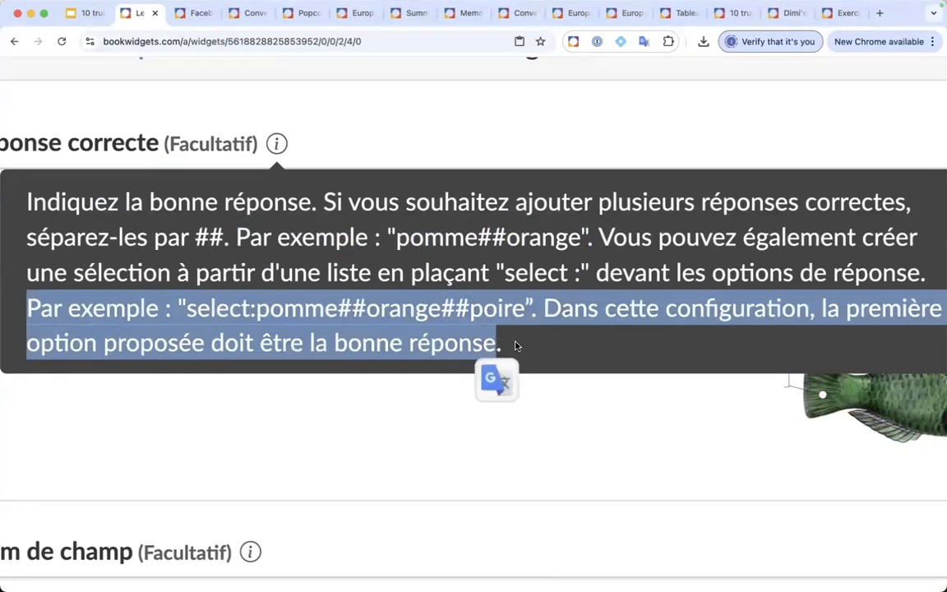
# View the position editor with the answer fields and markers on the fish, then close it
pyautogui.click(381, 405)
pyautogui.scroll(-5, 320, 356)
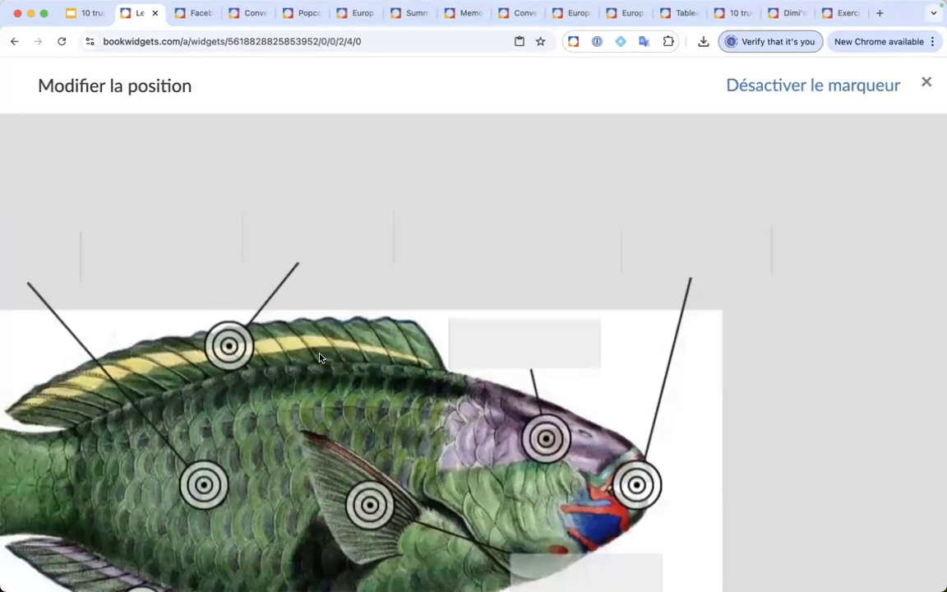
pyautogui.scroll(-3, 320, 358)
pyautogui.scroll(-3, 494, 205)
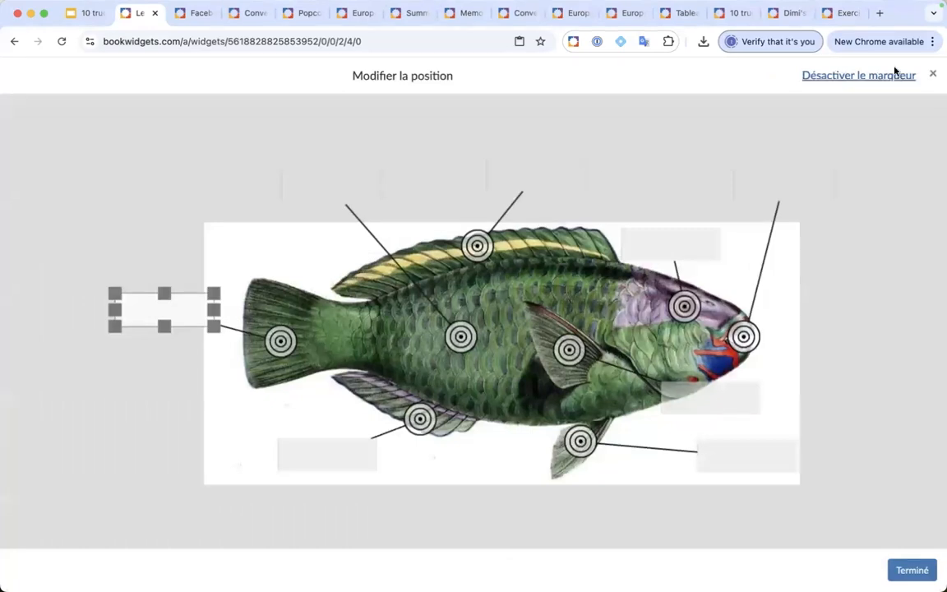
pyautogui.click(931, 77)
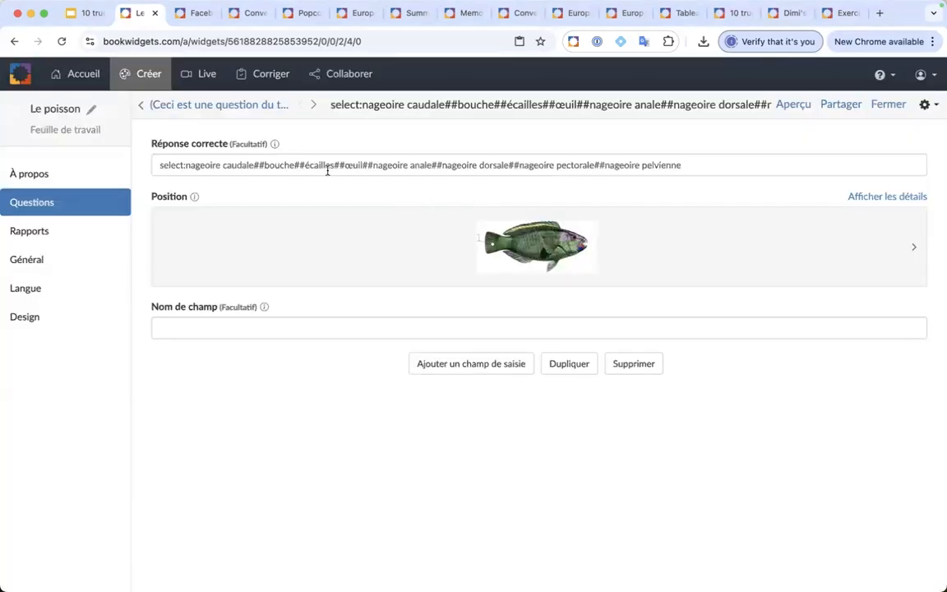
# Return to the question list and browse the available question types, including Glisser-déposer du texte, without adding one
pyautogui.click(217, 106)
pyautogui.click(169, 104)
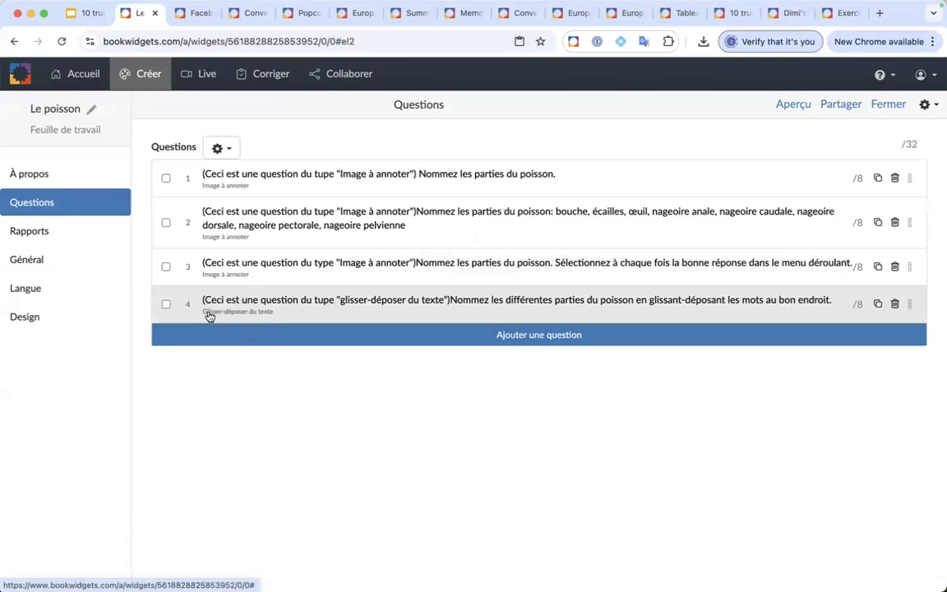
pyautogui.click(361, 342)
pyautogui.scroll(-15, 547, 323)
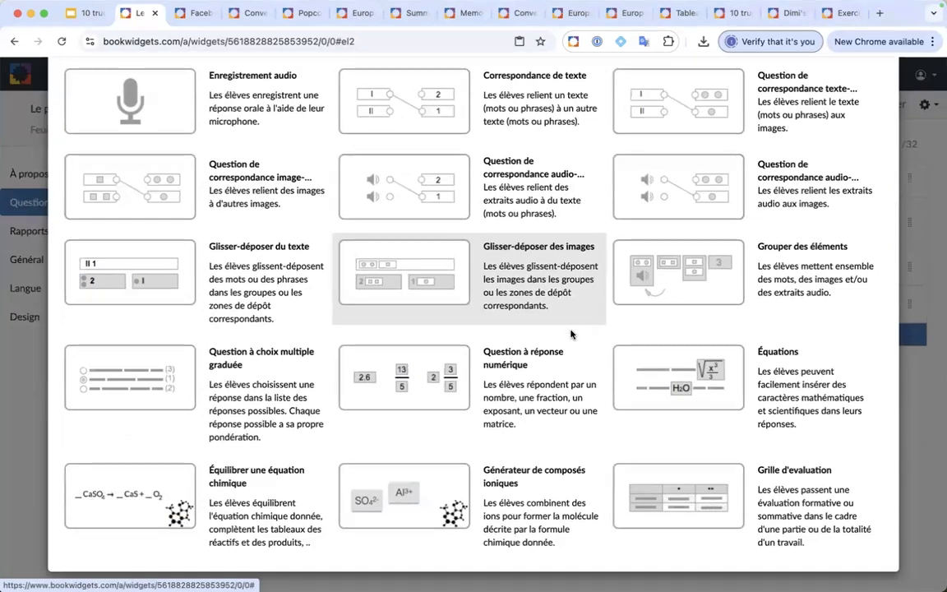
pyautogui.scroll(1, 567, 329)
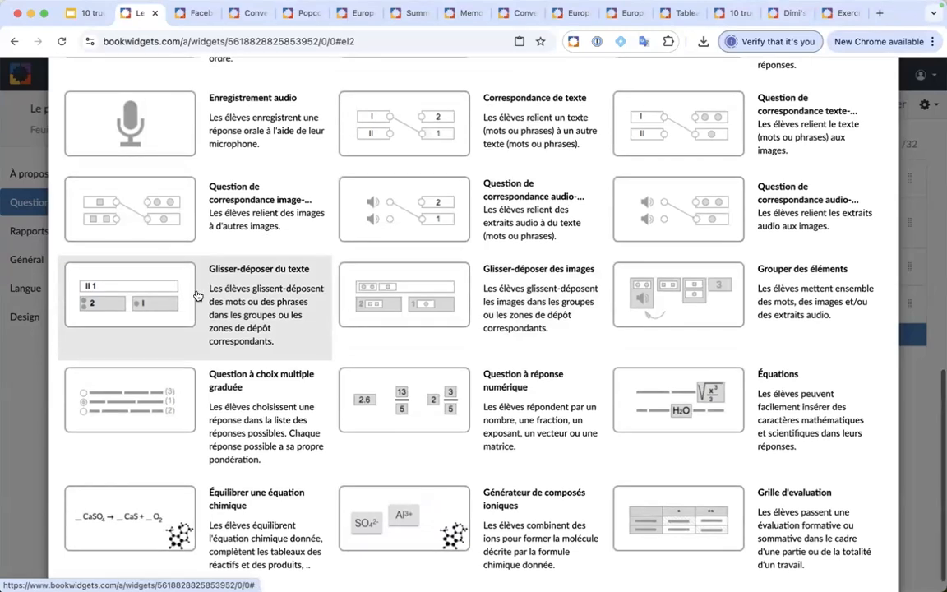
pyautogui.scroll(5, 198, 296)
pyautogui.scroll(-4, 198, 296)
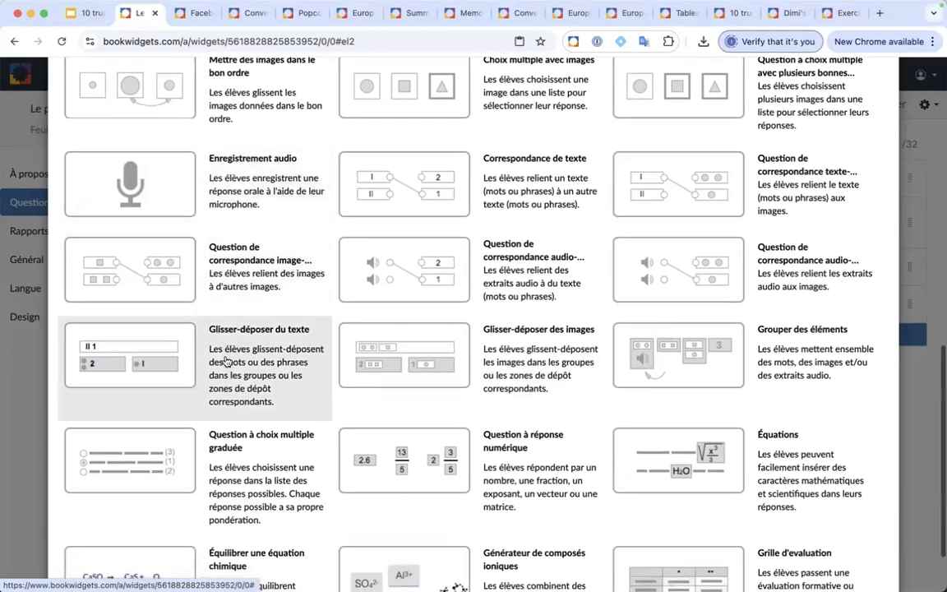
pyautogui.scroll(-1, 223, 352)
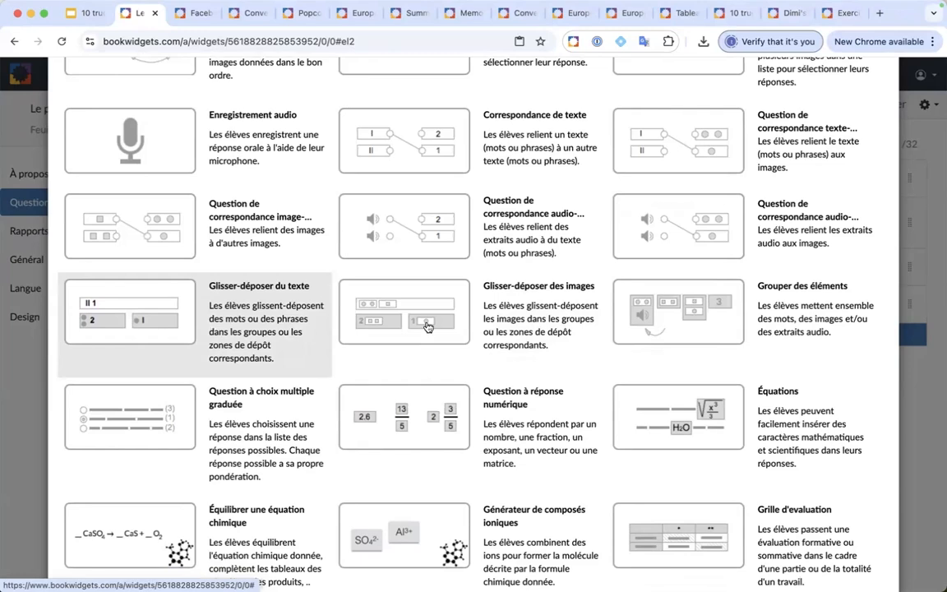
pyautogui.scroll(10, 426, 326)
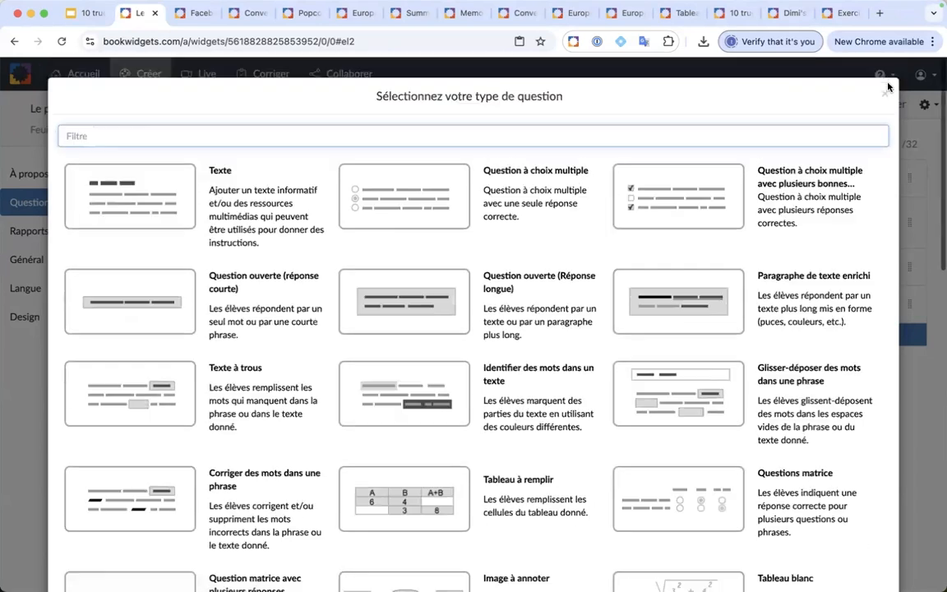
pyautogui.click(884, 91)
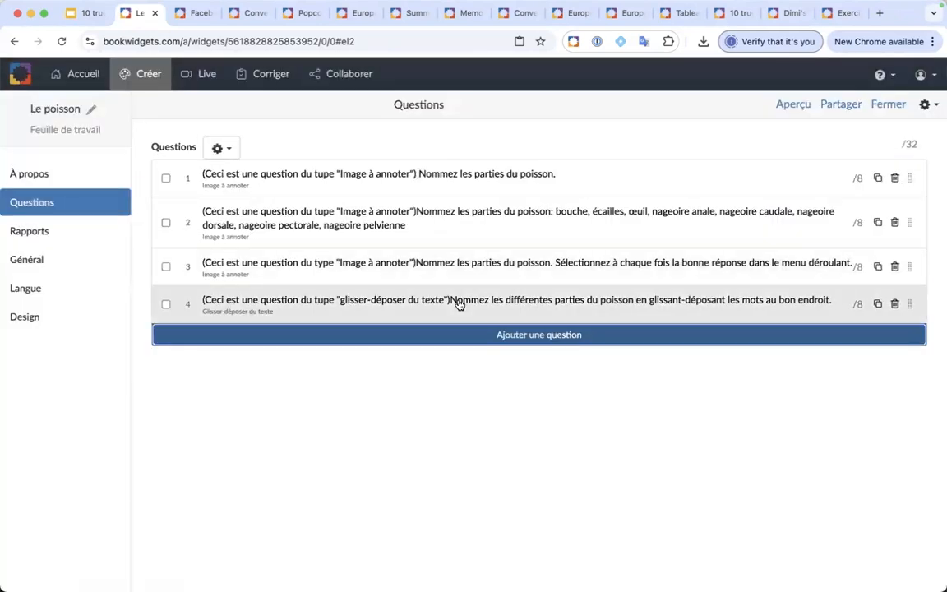
# Open question 4 and examine its Arrière-plan settings and its word groups
pyautogui.click(459, 303)
pyautogui.scroll(-3, 394, 366)
pyautogui.scroll(-5, 394, 365)
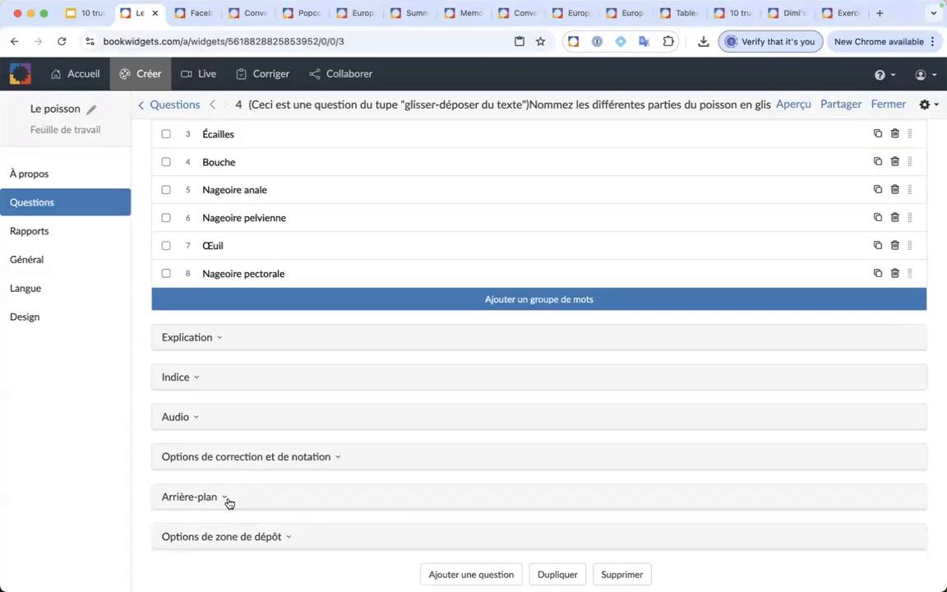
pyautogui.click(246, 498)
pyautogui.scroll(-3, 328, 489)
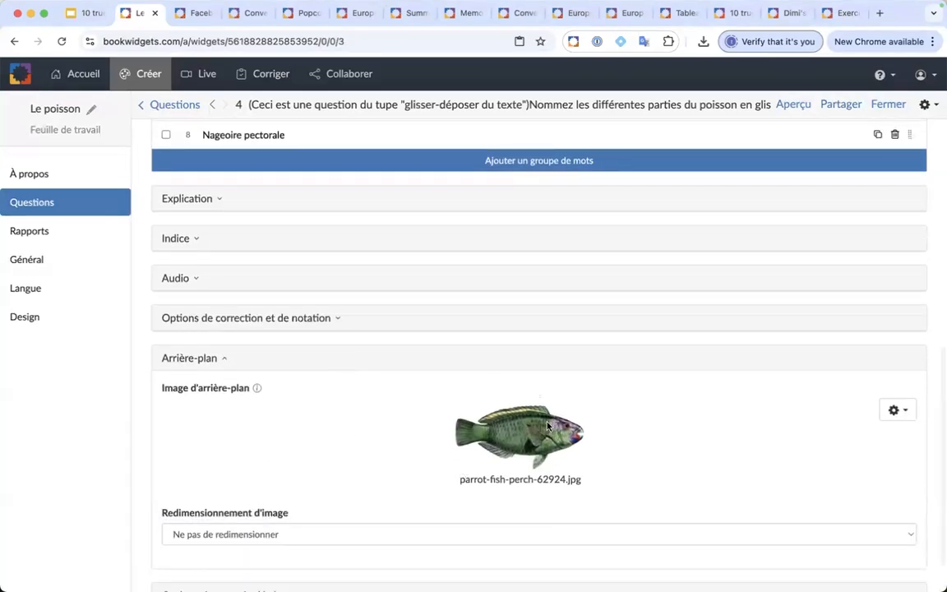
pyautogui.scroll(5, 433, 451)
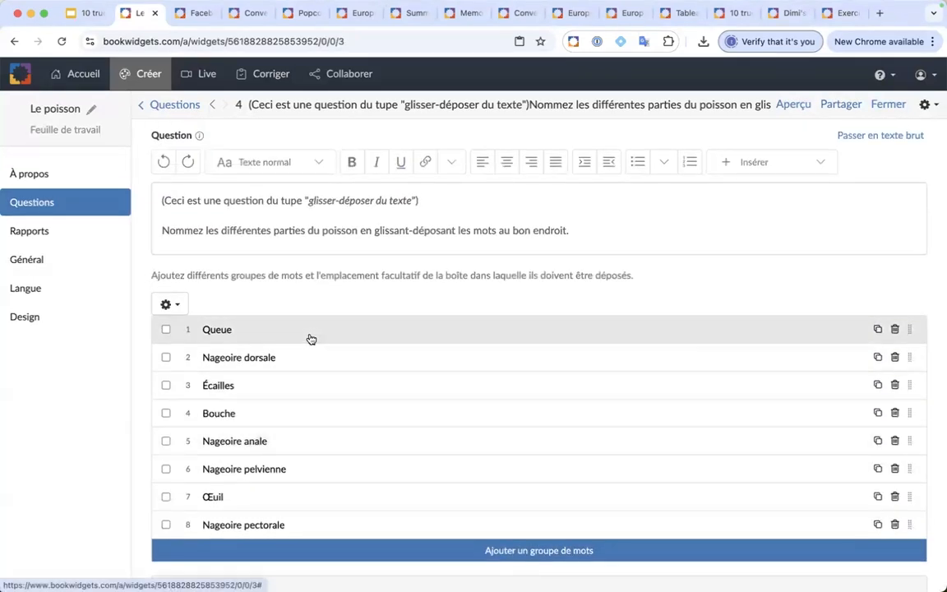
# Open the position editor of the Queue word group and enlarge the dorsal fin's drop box, making it wider and taller
pyautogui.click(316, 336)
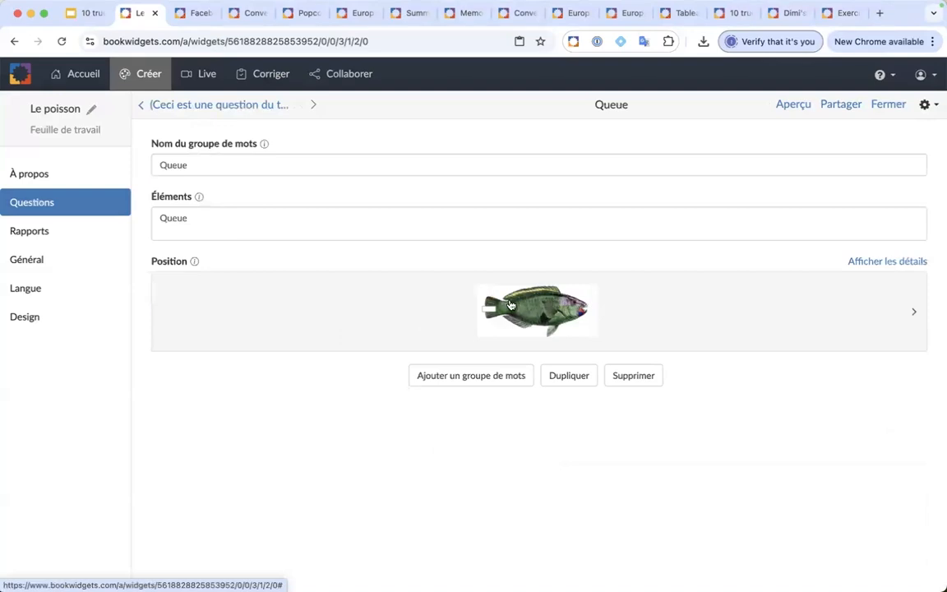
pyautogui.click(529, 316)
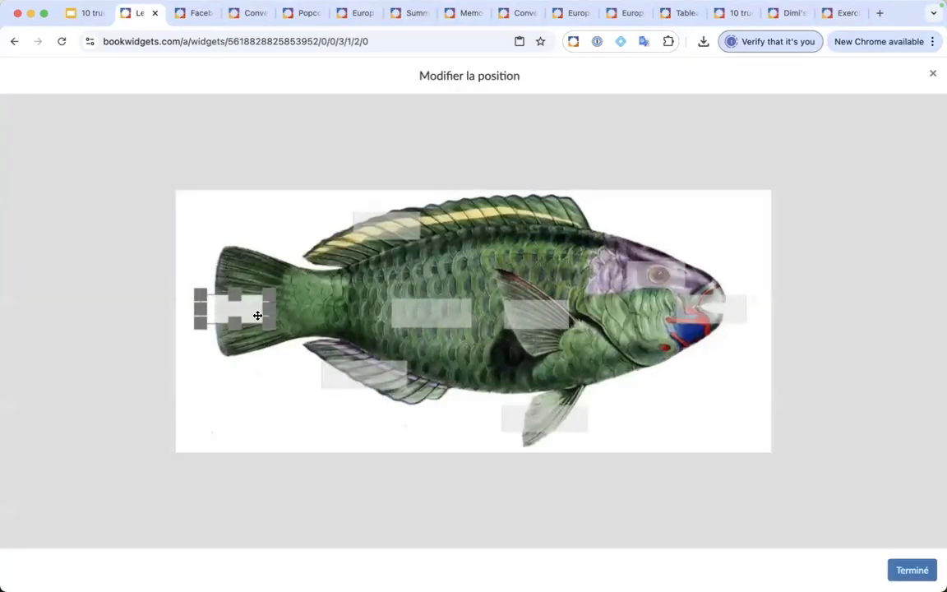
pyautogui.click(388, 228)
pyautogui.moveTo(421, 224); pyautogui.dragTo(531, 225)
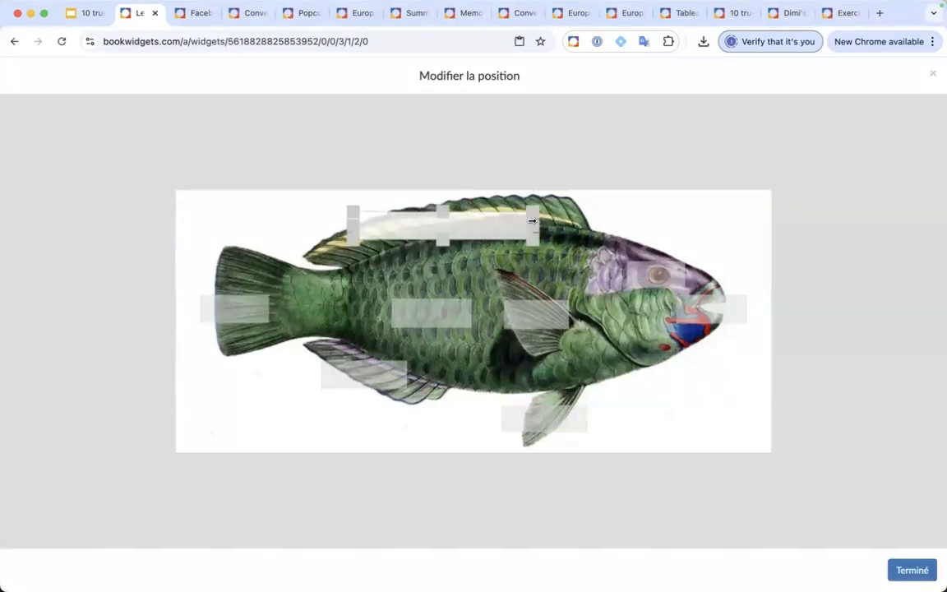
pyautogui.moveTo(443, 214); pyautogui.dragTo(439, 207)
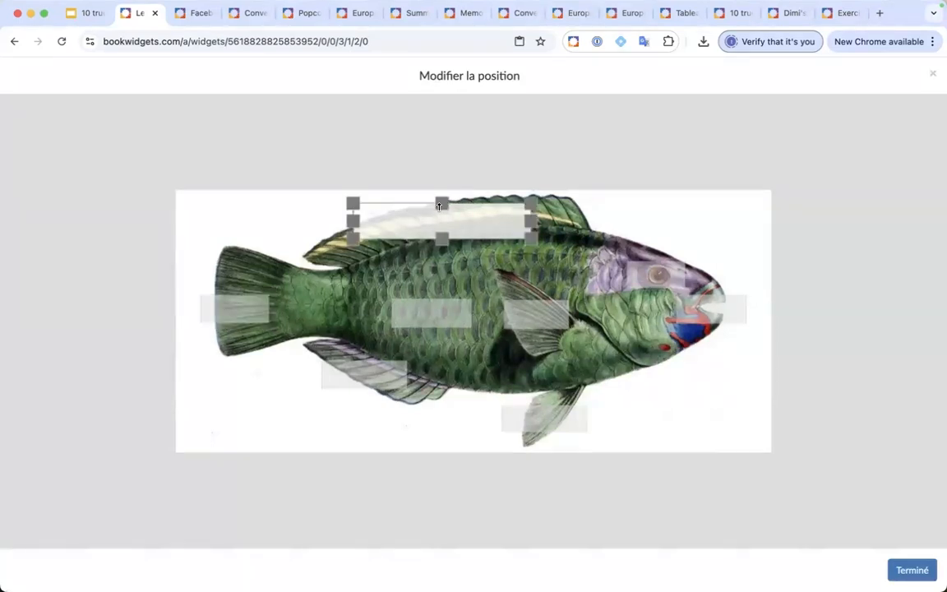
# Extend the drop box on the fish's tail upward and save the edited positions
pyautogui.click(249, 308)
pyautogui.moveTo(194, 293); pyautogui.dragTo(233, 267)
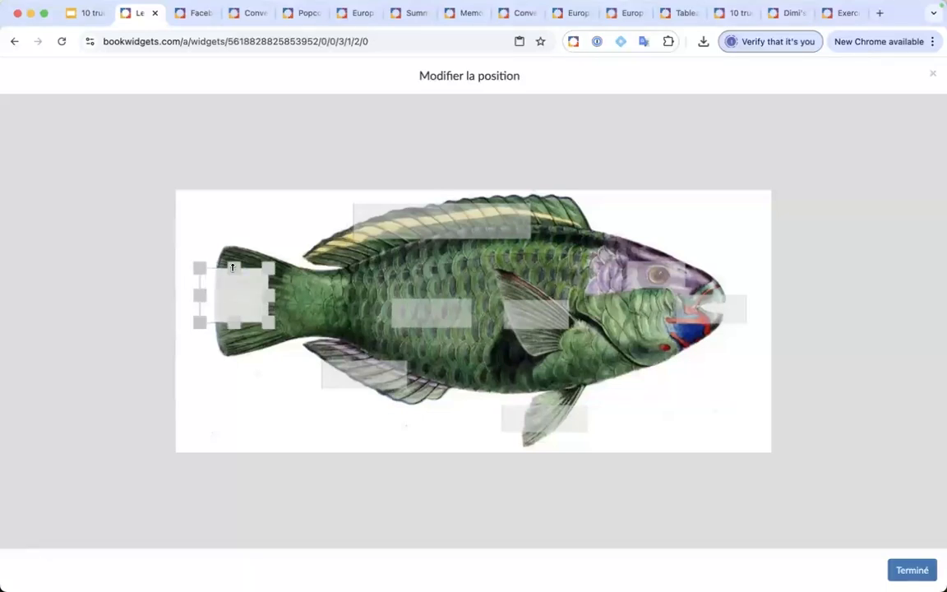
pyautogui.click(911, 571)
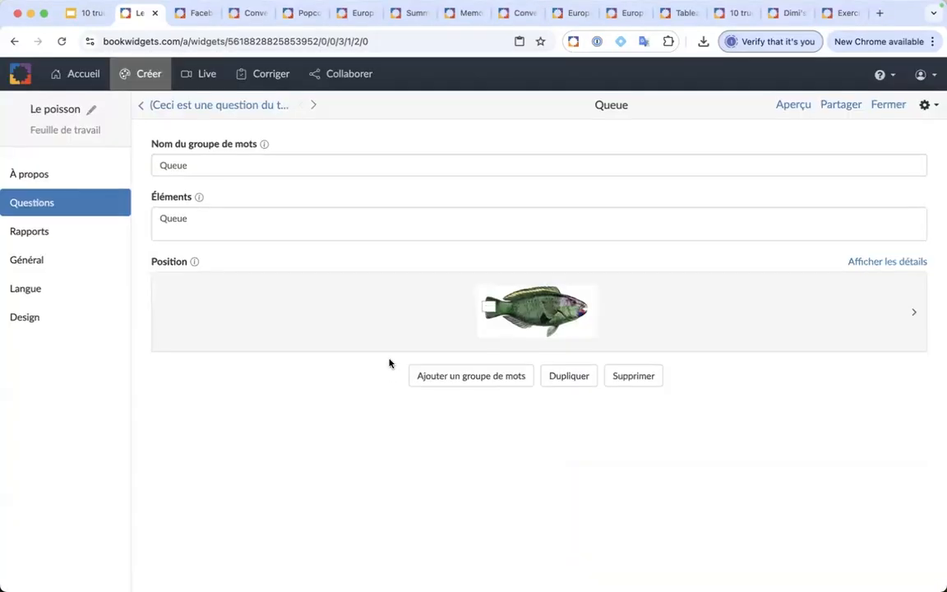
# Return to question 4 and review its Glisser-déposer de texte introduction, word groups and option sections
pyautogui.click(207, 102)
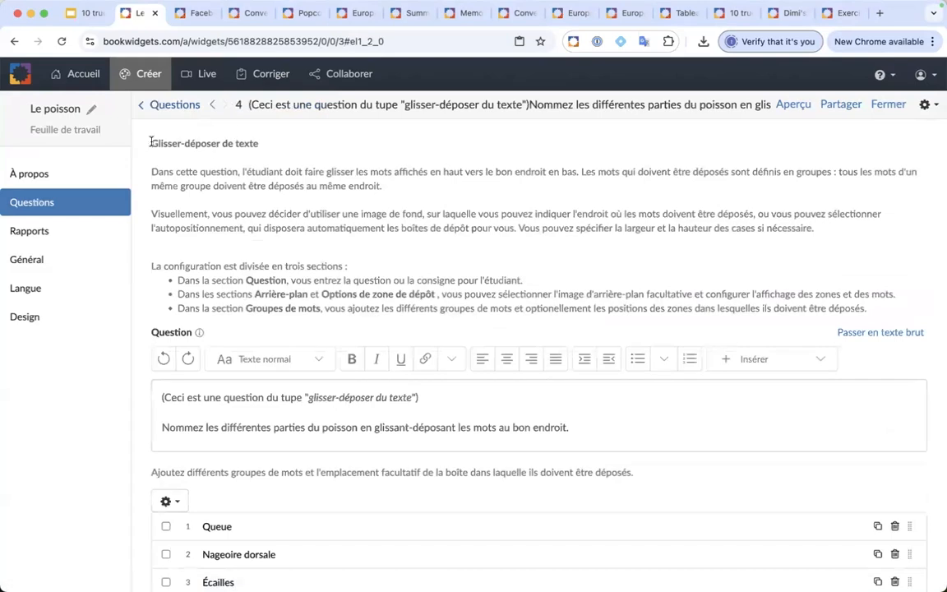
pyautogui.tripleClick(178, 141)
pyautogui.scroll(-10, 305, 205)
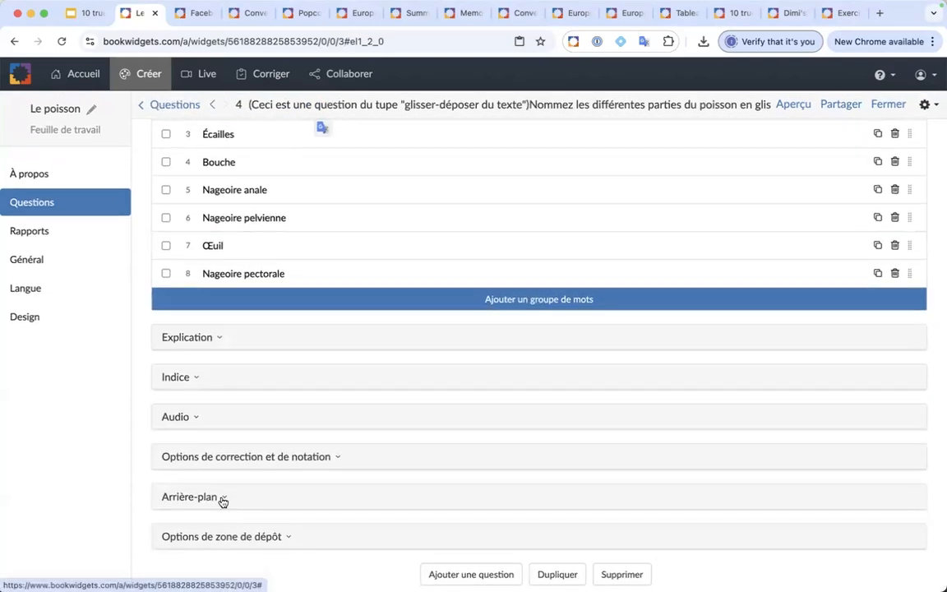
pyautogui.scroll(5, 222, 502)
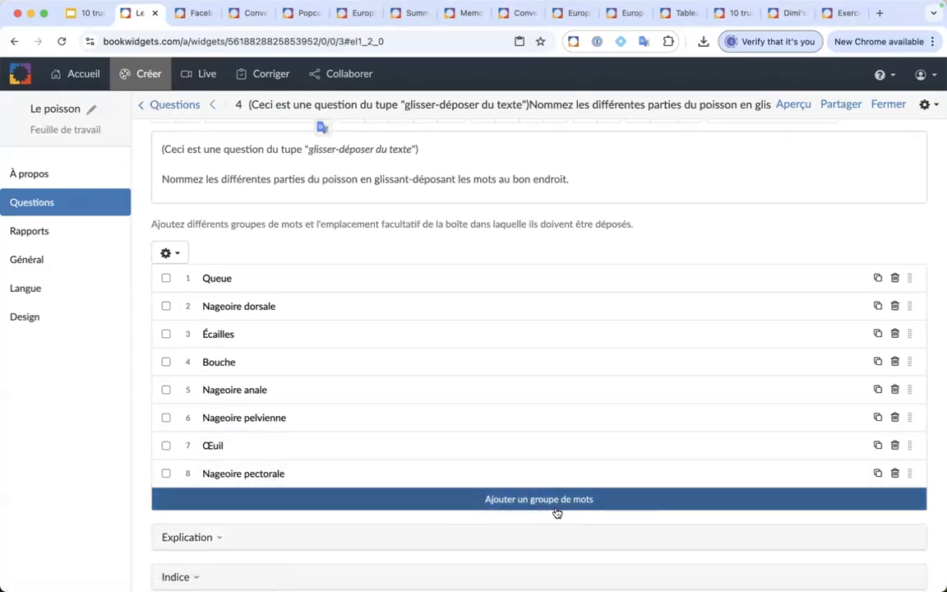
pyautogui.click(264, 282)
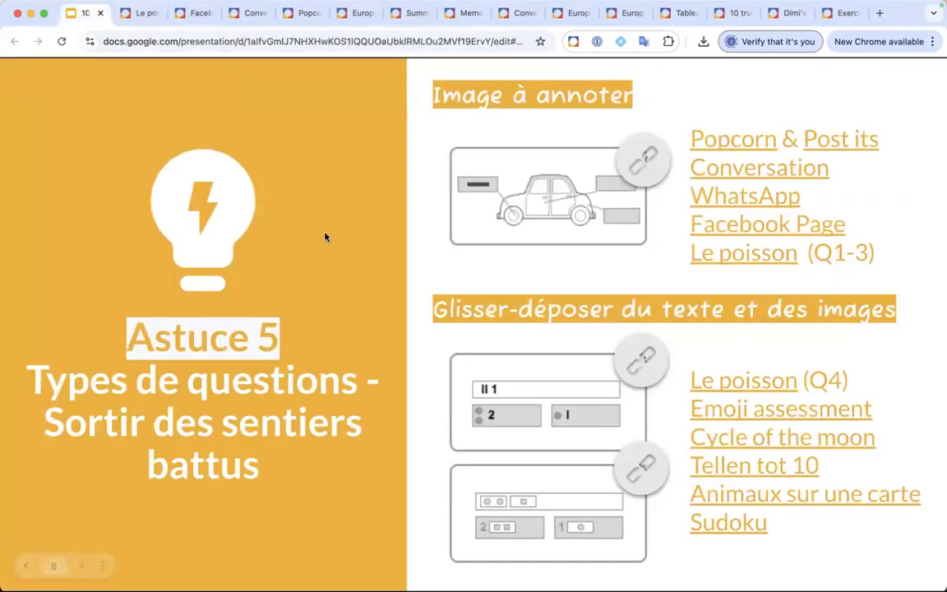
# Try the Emoji assessment example from the slides by placing grapes under Favorite food and a snowman and football under Hobbies, then close it
pyautogui.click(738, 412)
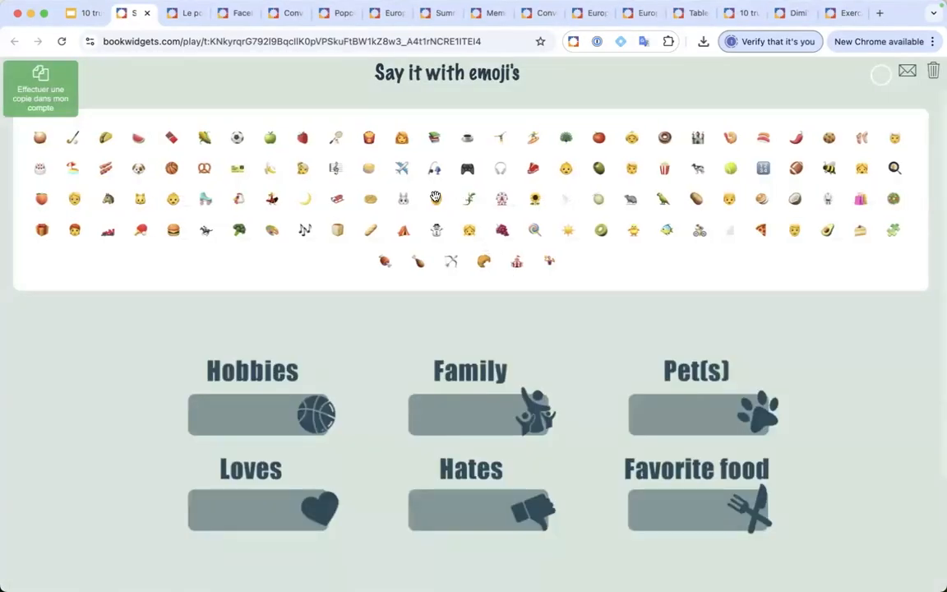
pyautogui.moveTo(436, 199); pyautogui.dragTo(657, 512)
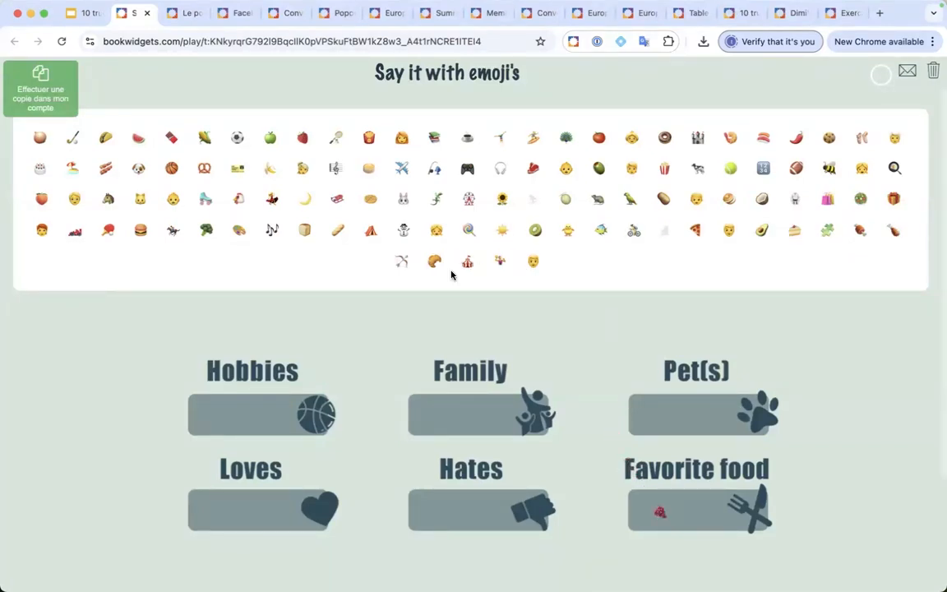
pyautogui.moveTo(404, 227); pyautogui.dragTo(212, 414)
pyautogui.moveTo(237, 137); pyautogui.dragTo(238, 425)
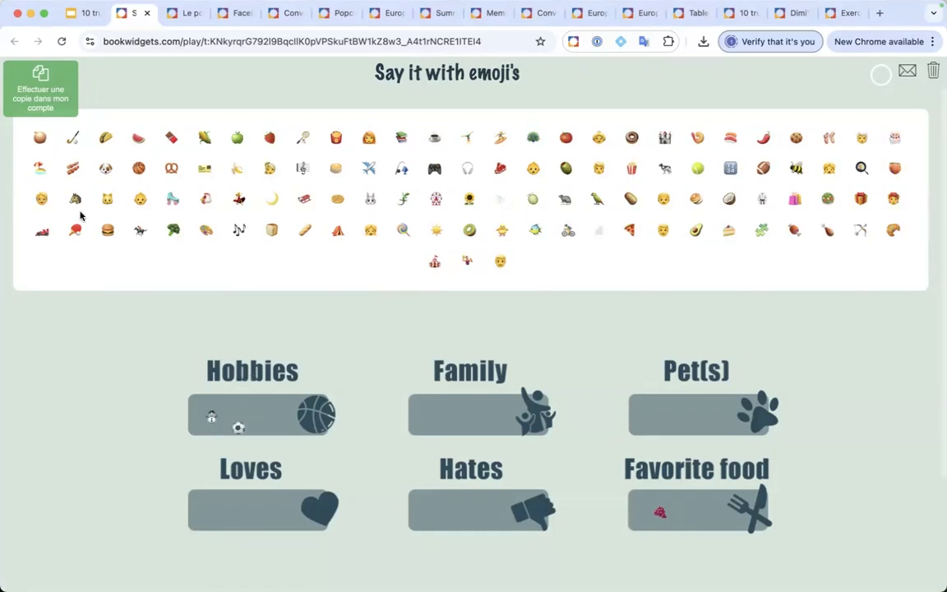
pyautogui.click(147, 13)
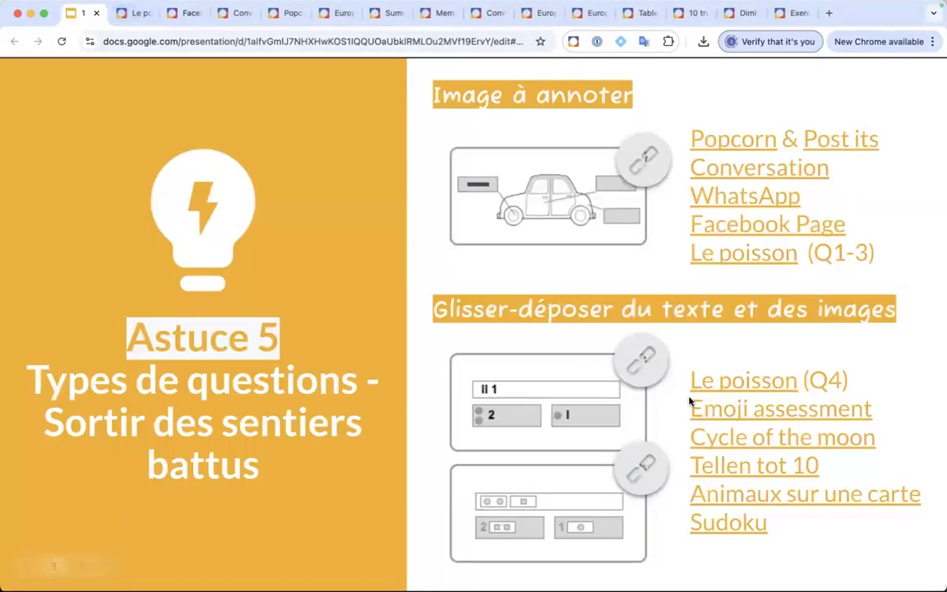
# View the Cycle of the moon example from the slides, close it and advance to the Astuce 6 slide
pyautogui.click(743, 450)
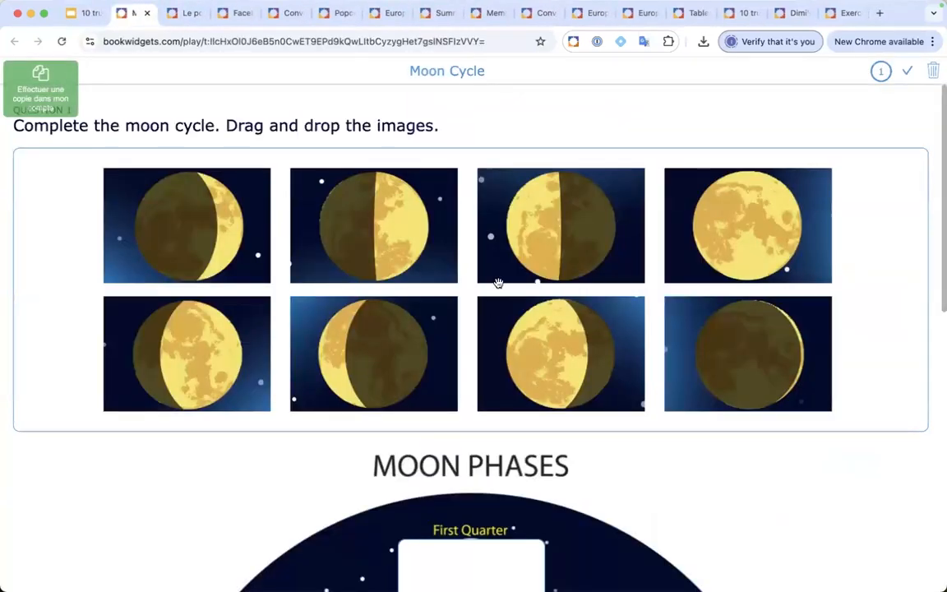
pyautogui.scroll(-3, 498, 283)
pyautogui.scroll(3, 496, 281)
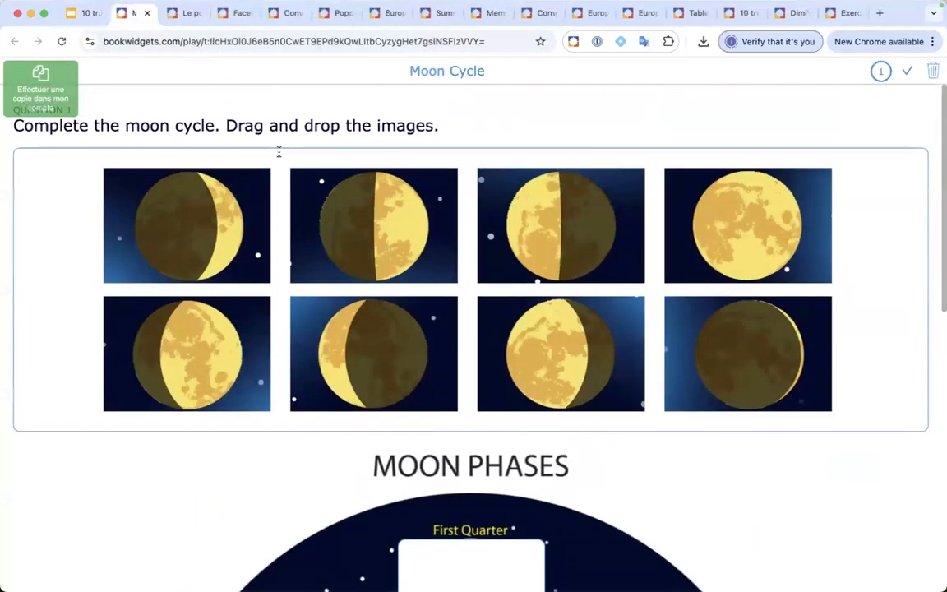
pyautogui.click(147, 13)
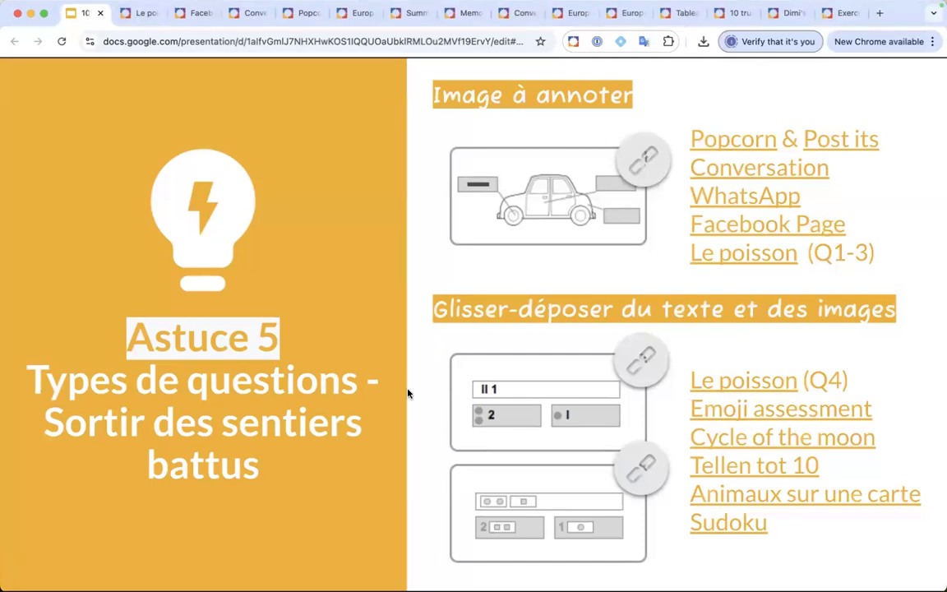
pyautogui.click(394, 414)
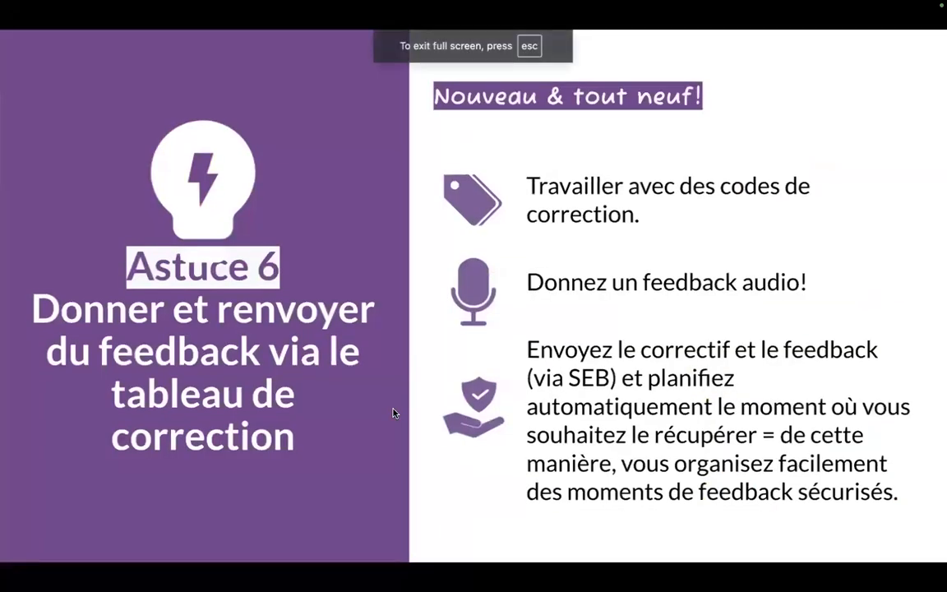
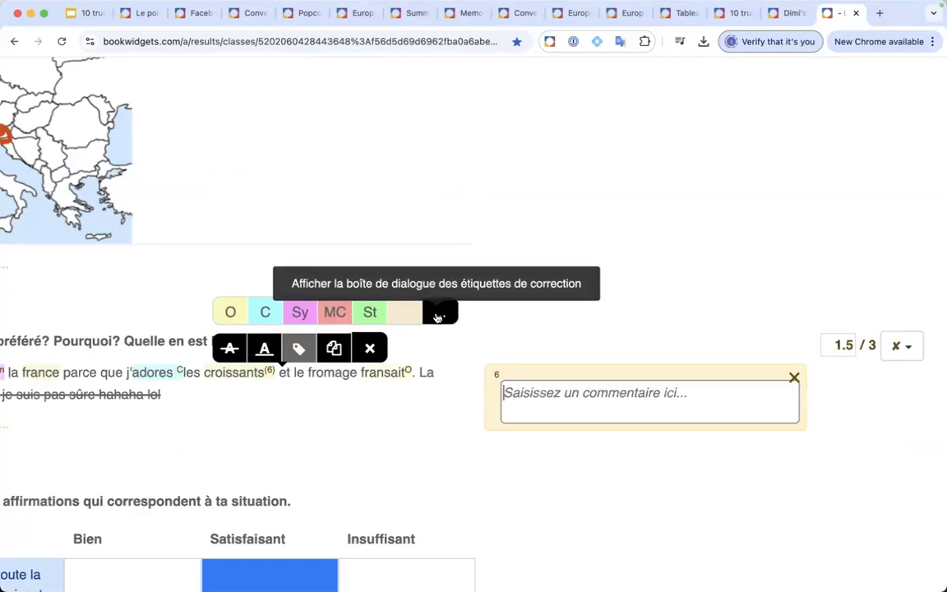
# View the Étiquettes de correction list, close it, and remove the annotation from "croissants" in the answer to question 6
pyautogui.scroll(2, 438, 317)
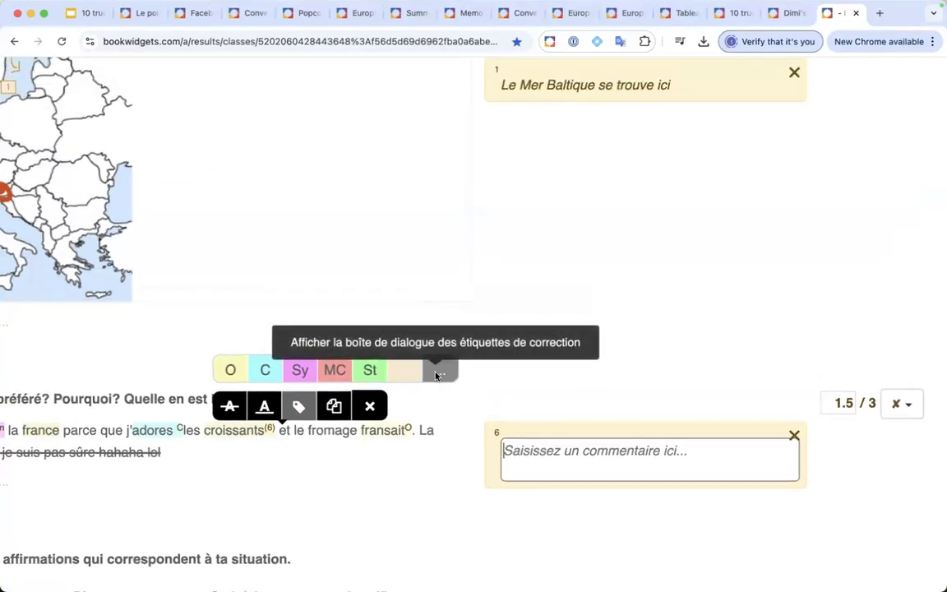
pyautogui.click(436, 374)
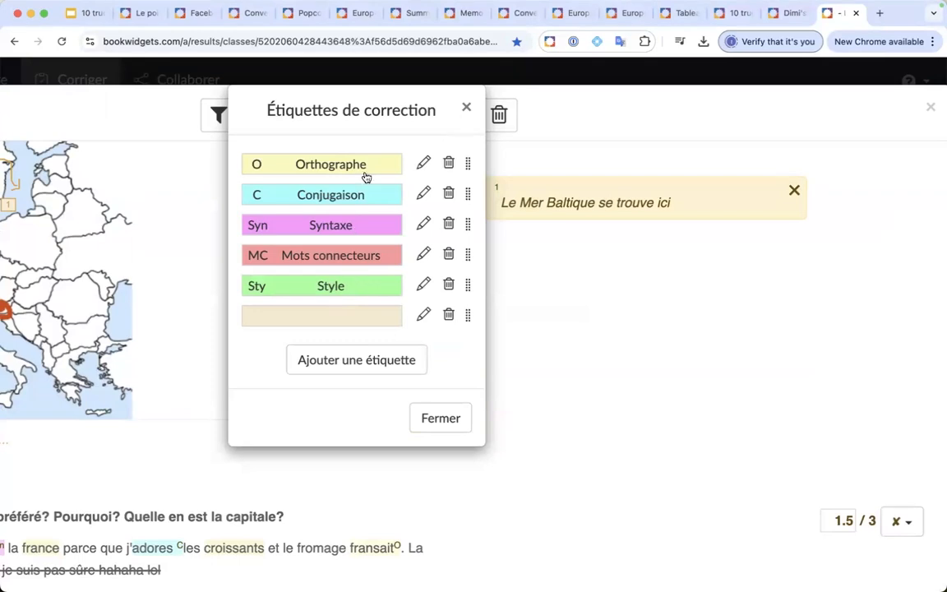
pyautogui.click(465, 109)
pyautogui.scroll(-2, 312, 406)
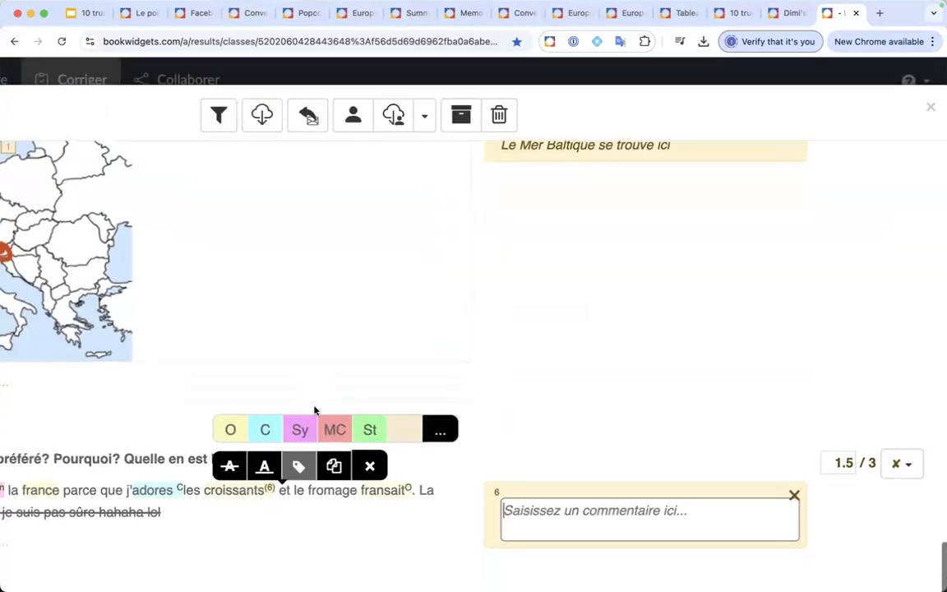
pyautogui.click(372, 468)
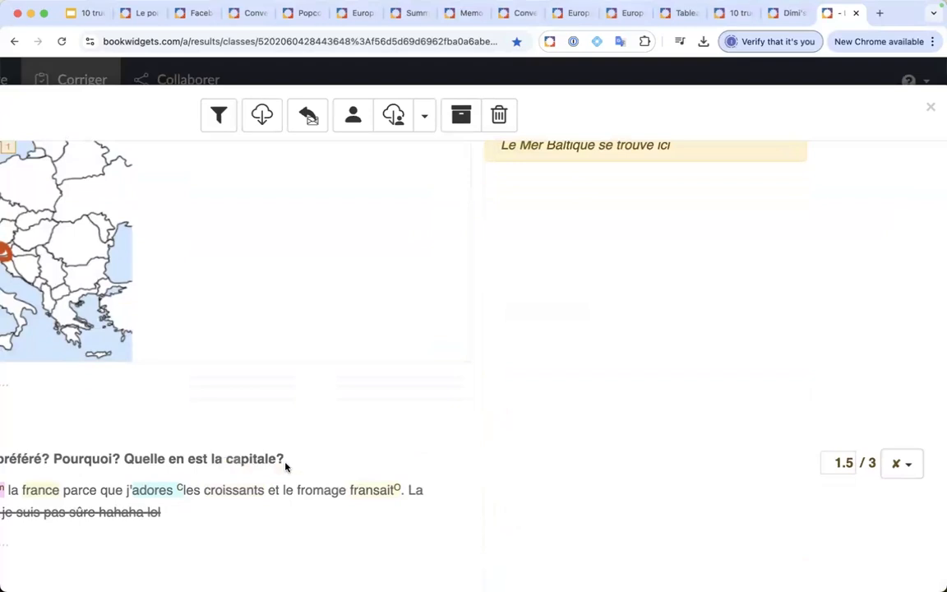
# Review the annotated answer to question 6 and the Résumé at the start of the student's work, then close the submission
pyautogui.hscroll(-6, 285, 463)
pyautogui.hscroll(-1, 285, 462)
pyautogui.scroll(-3, 284, 462)
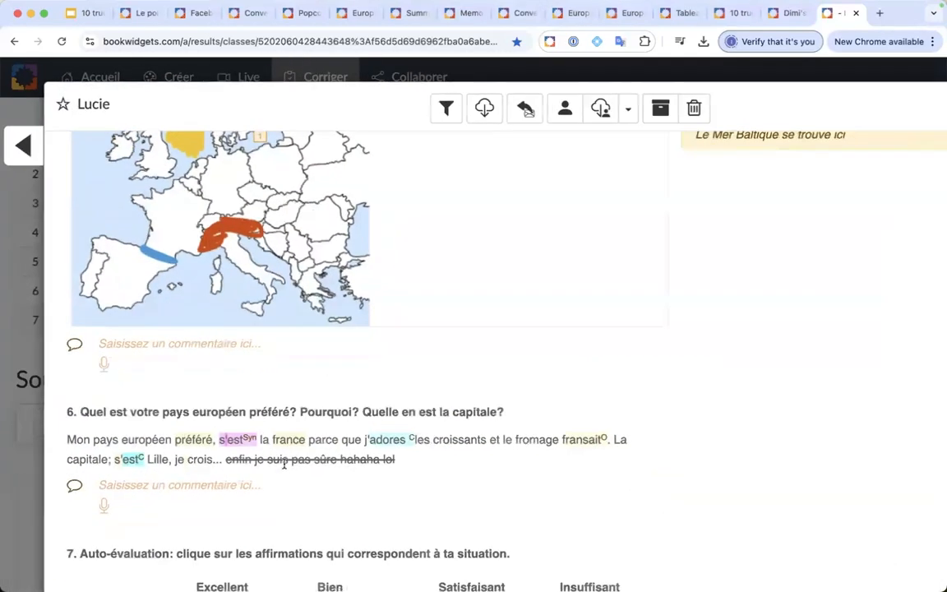
pyautogui.scroll(7, 284, 463)
pyautogui.scroll(15, 285, 463)
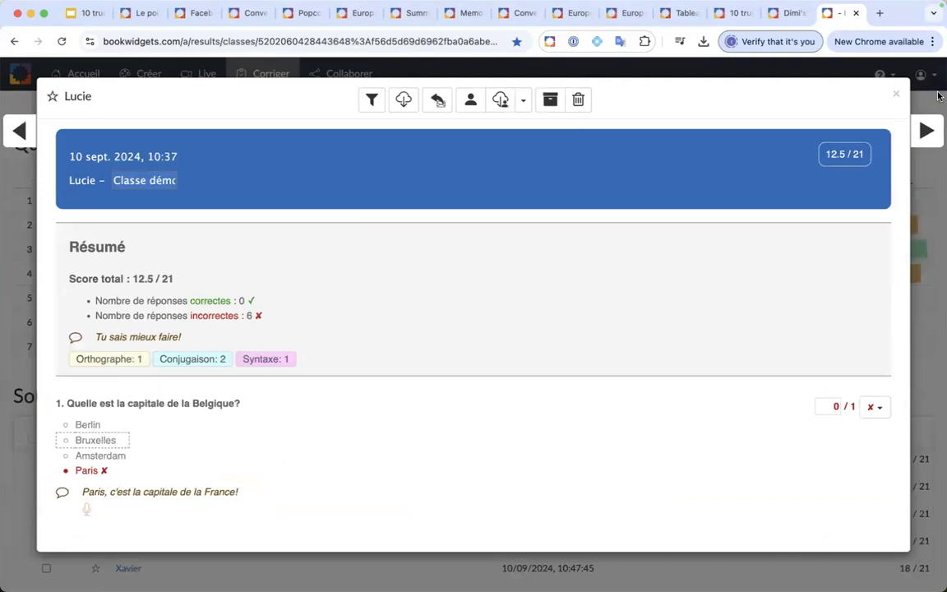
pyautogui.click(896, 93)
# Select all submissions, view the Retourner une copie PDF du travail dialog for them, and close it without sending
pyautogui.scroll(-3, 199, 388)
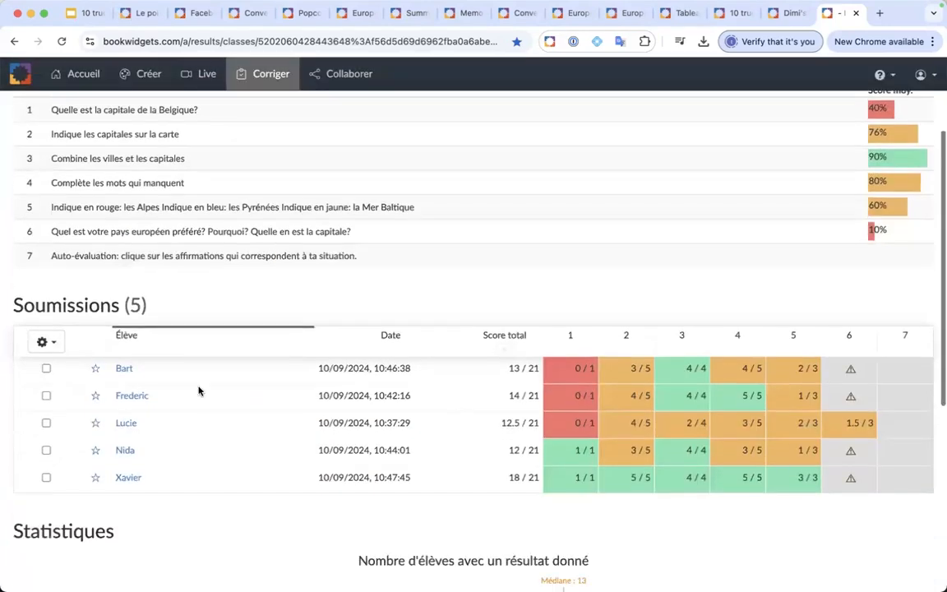
pyautogui.click(45, 305)
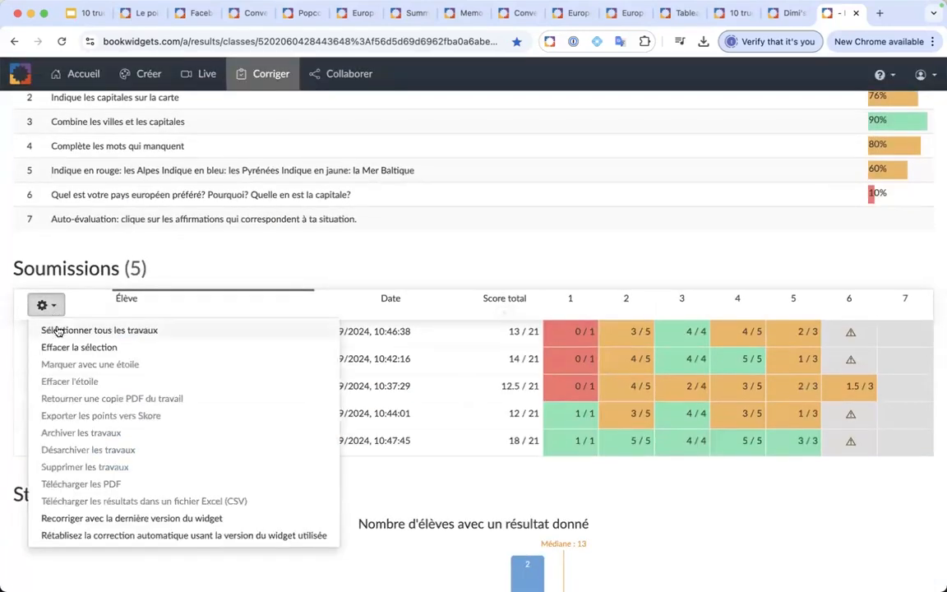
pyautogui.click(50, 328)
pyautogui.click(53, 309)
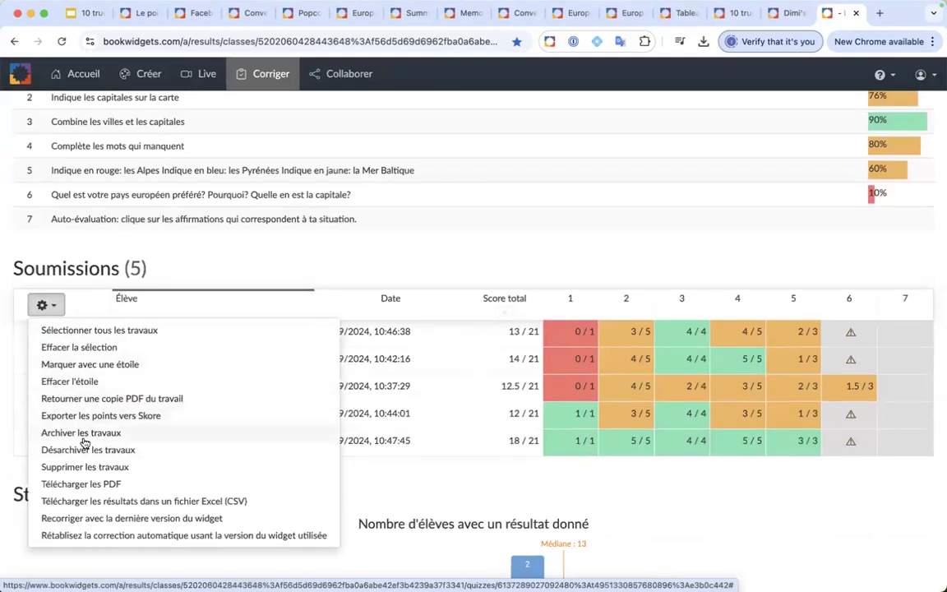
pyautogui.click(92, 401)
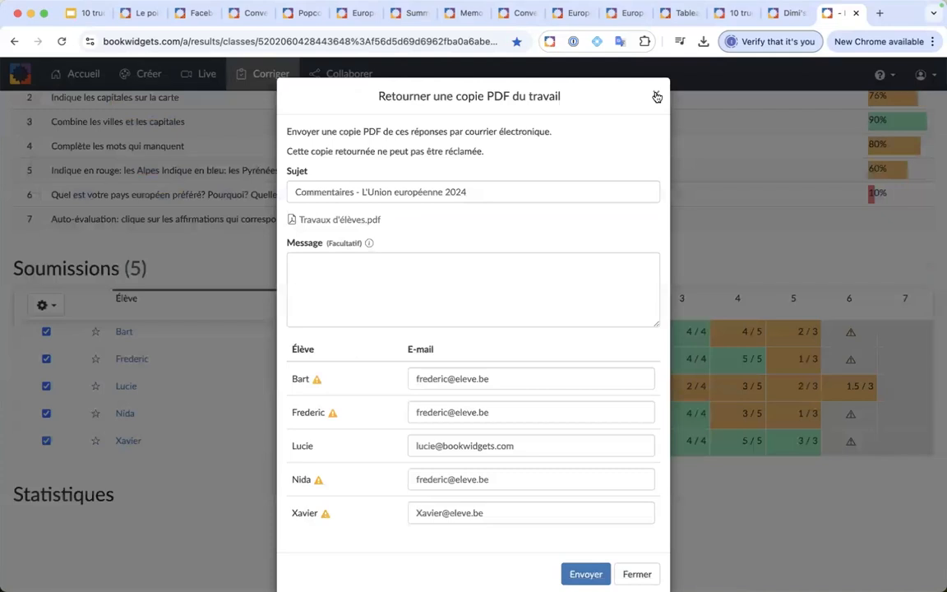
pyautogui.click(657, 97)
pyautogui.scroll(5, 370, 277)
pyautogui.click(362, 131)
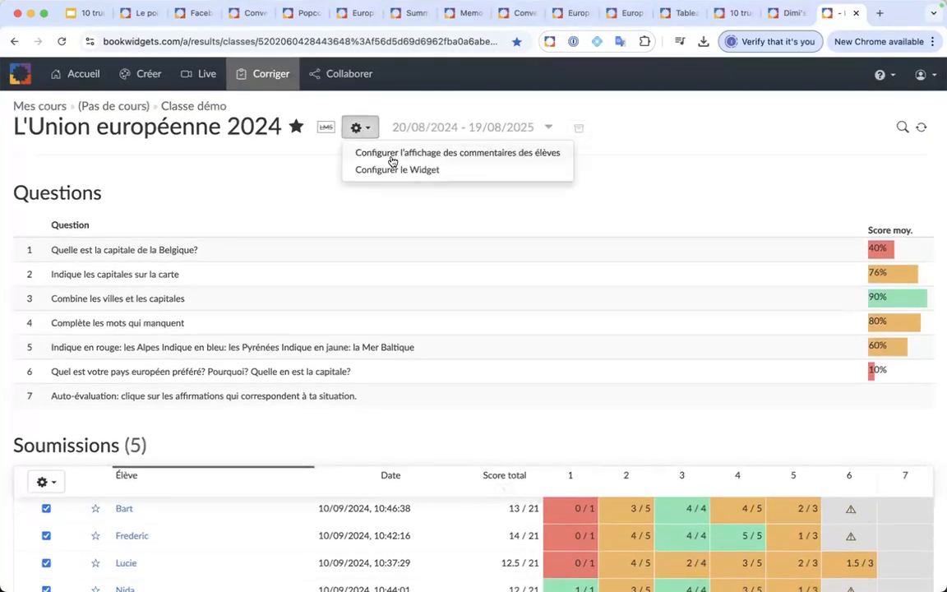
pyautogui.click(374, 171)
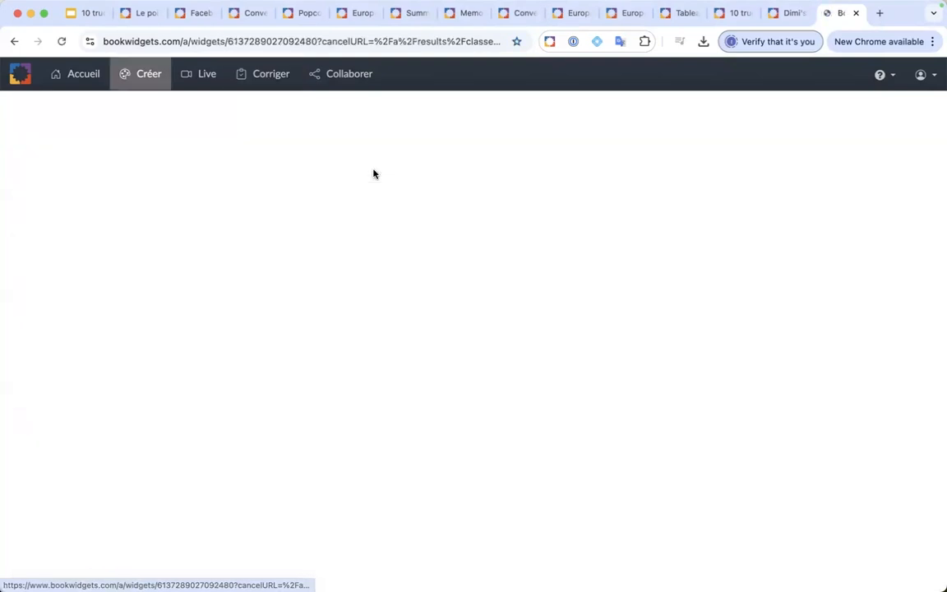
pyautogui.click(15, 41)
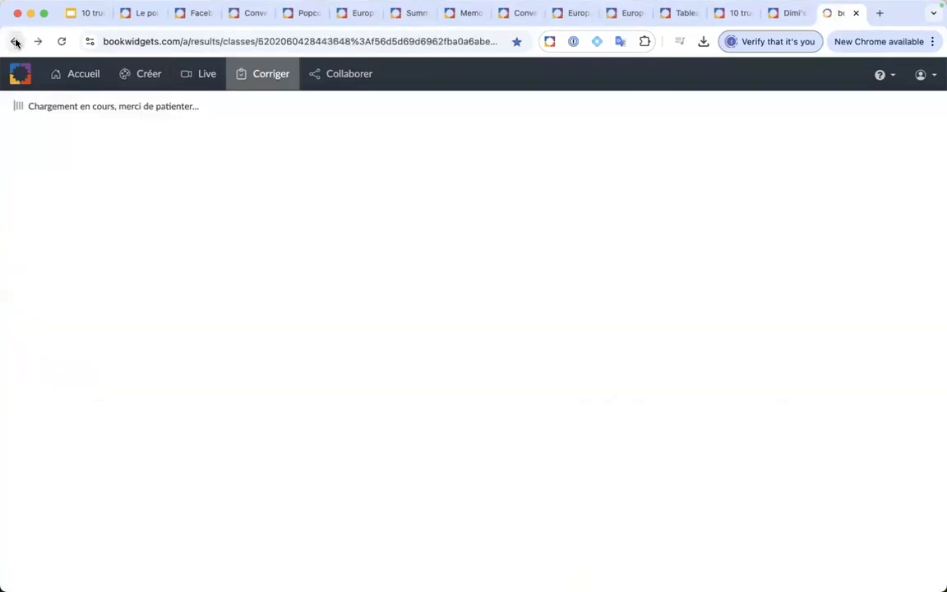
# View the Configurer l'affichage des commentaires des élèves settings for L'Union européenne 2024 and close them without changes
pyautogui.click(359, 132)
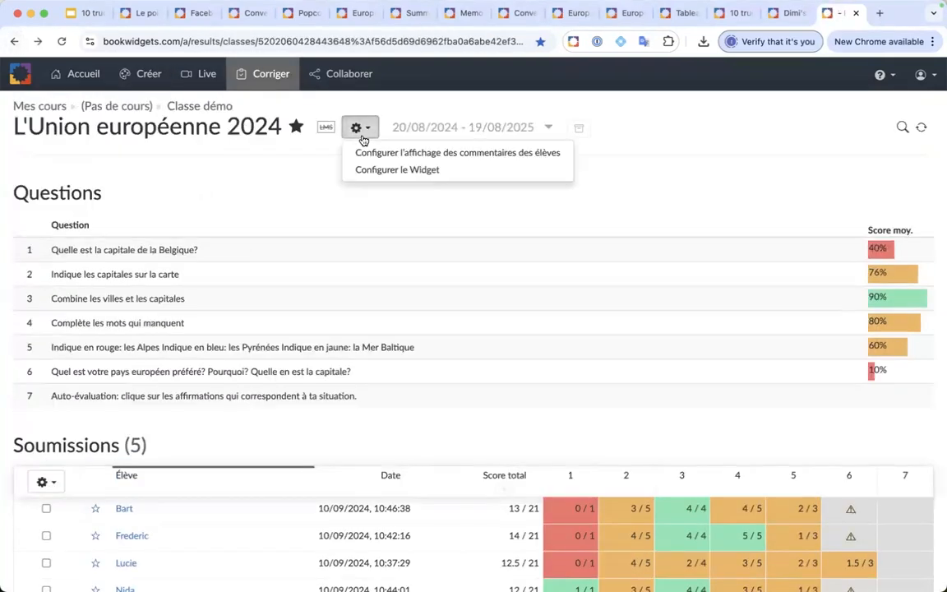
pyautogui.click(407, 154)
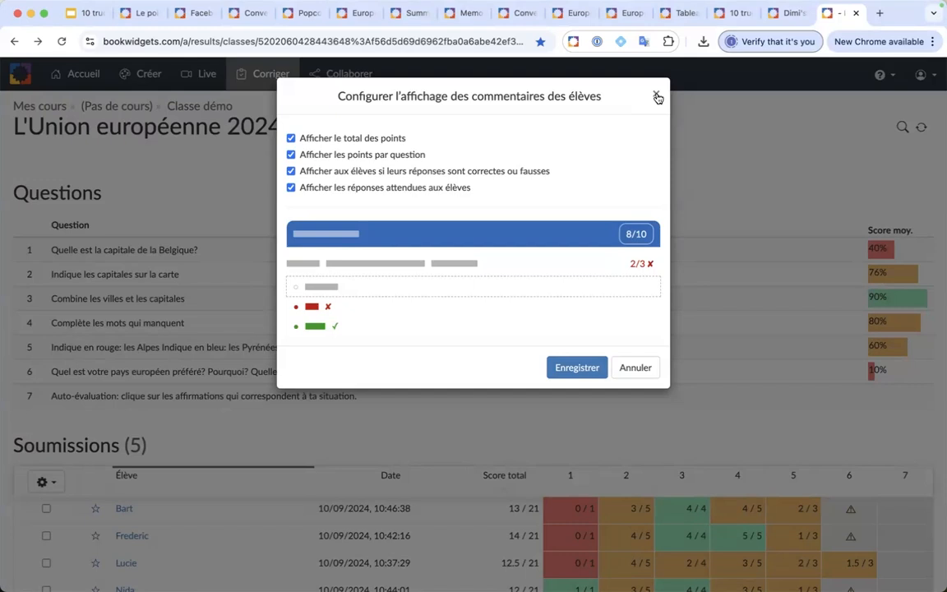
pyautogui.click(656, 96)
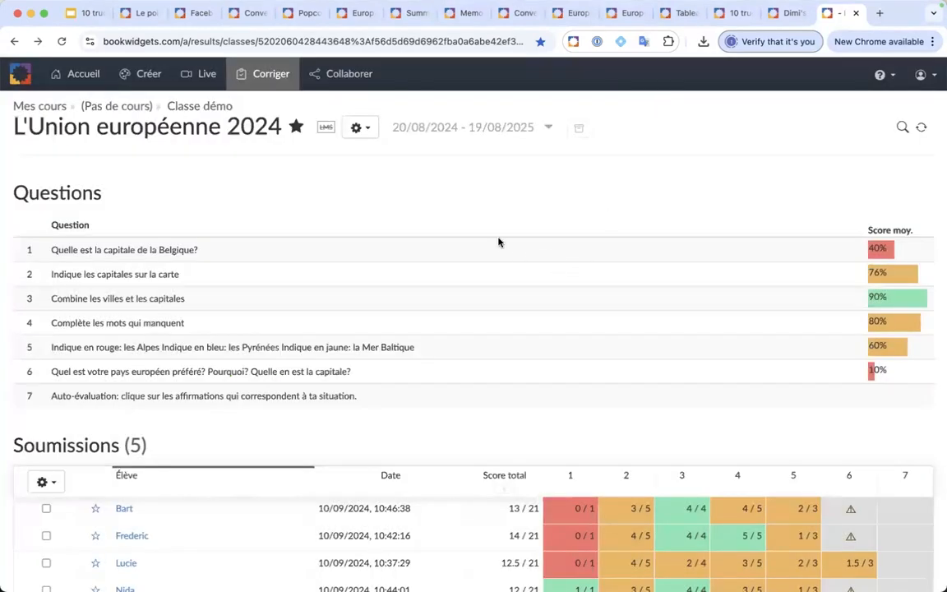
# Switch to the "10 trucs et astuces" presentation, run the slideshow from Astuce 6, and end on the Astuce 7 slide about the Live function
pyautogui.scroll(-3, 423, 230)
pyautogui.scroll(3, 424, 230)
pyautogui.click(64, 13)
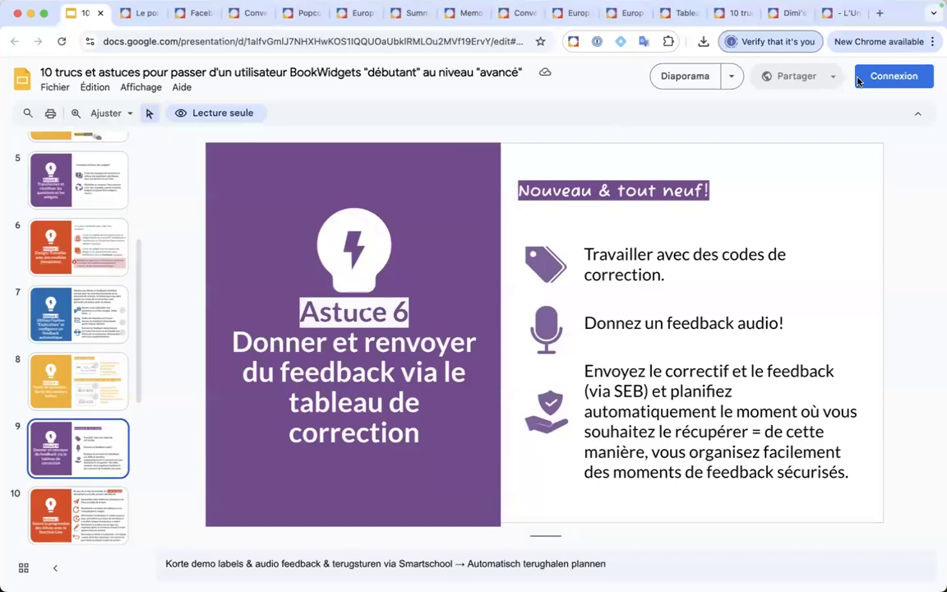
pyautogui.click(681, 78)
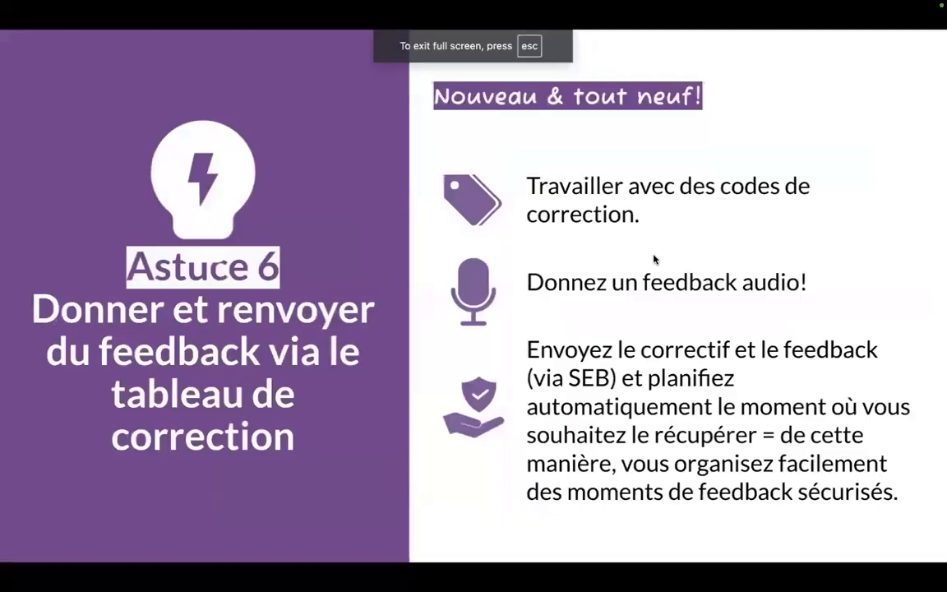
pyautogui.click(654, 259)
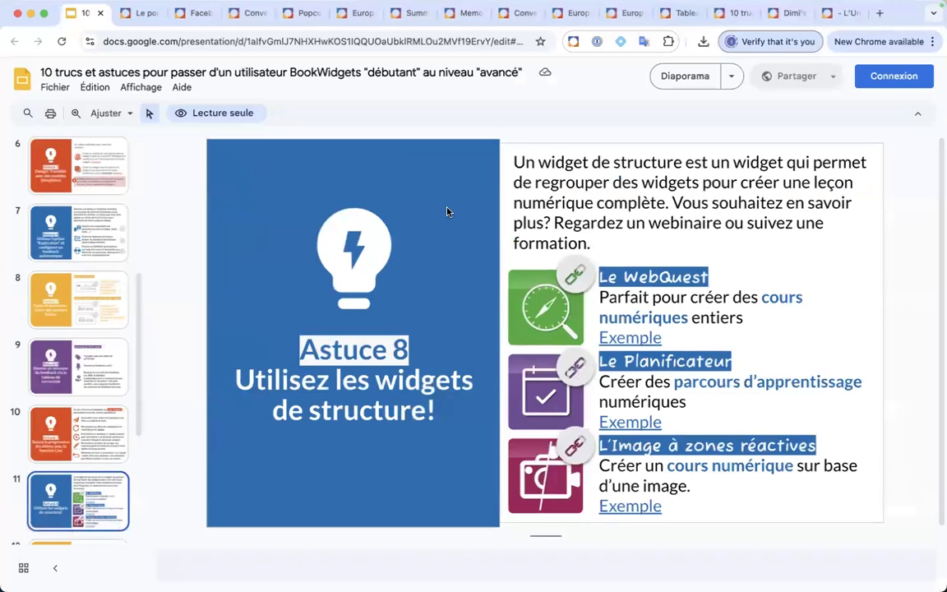
pyautogui.press('Up')
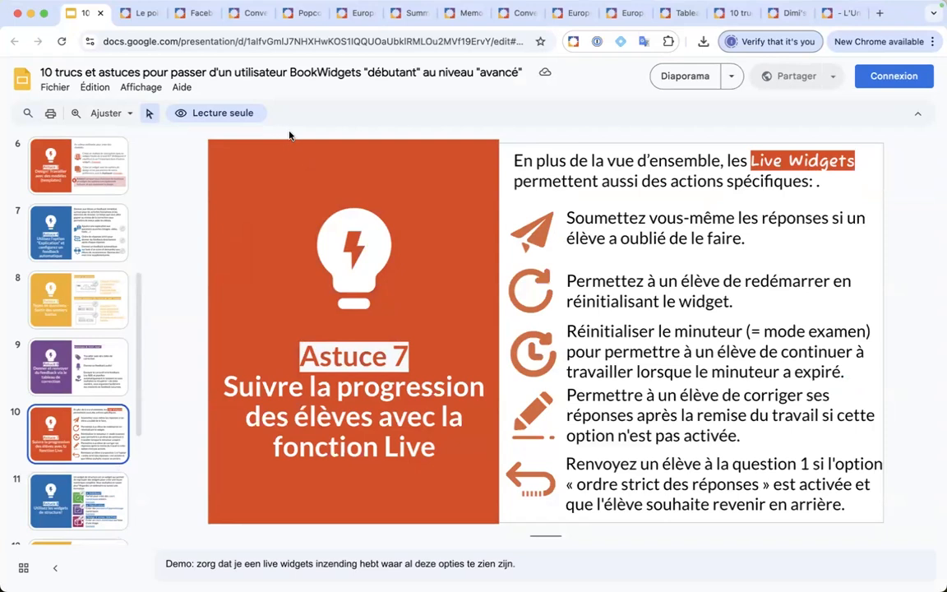
# Open the Widgets en direct (live) page in BookWidgets and bring forward the Firefox window showing the teacher's live widgets
pyautogui.click(148, 18)
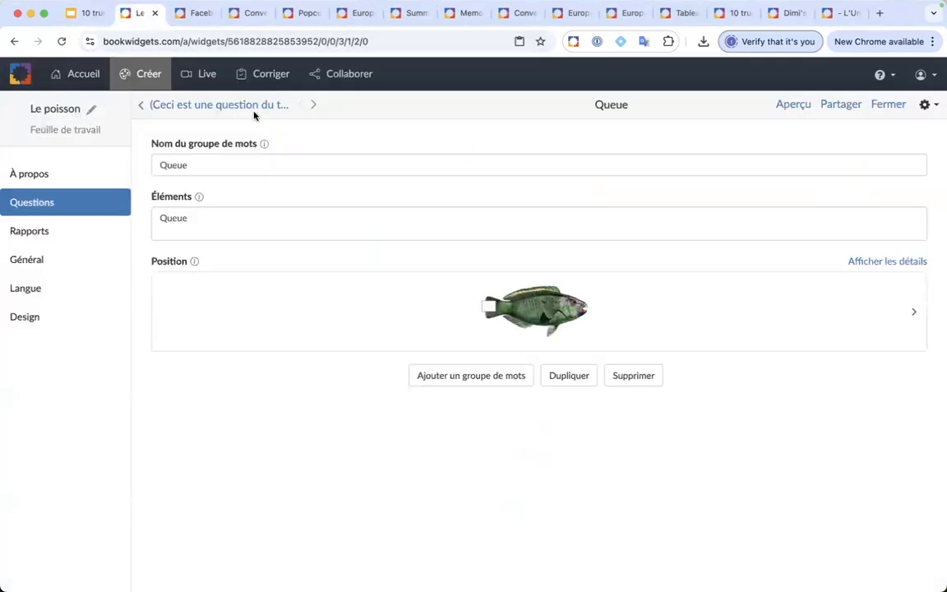
pyautogui.click(197, 78)
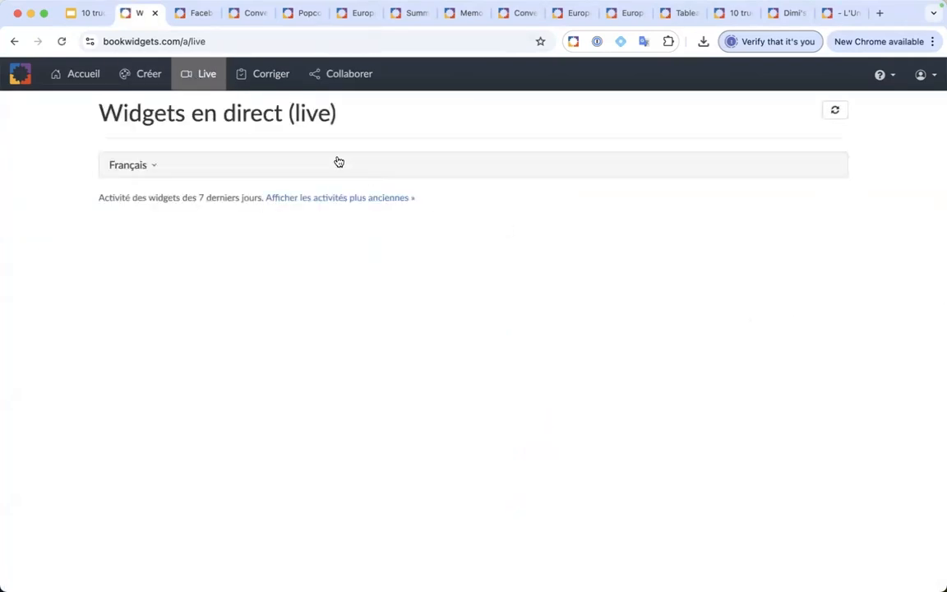
pyautogui.hotkey('ctrl', 'Up')
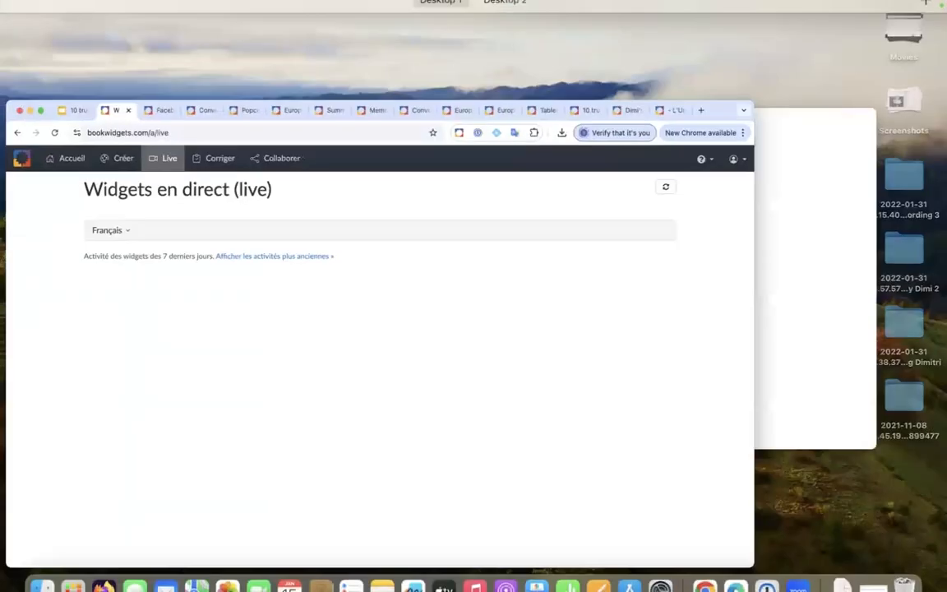
pyautogui.click(807, 281)
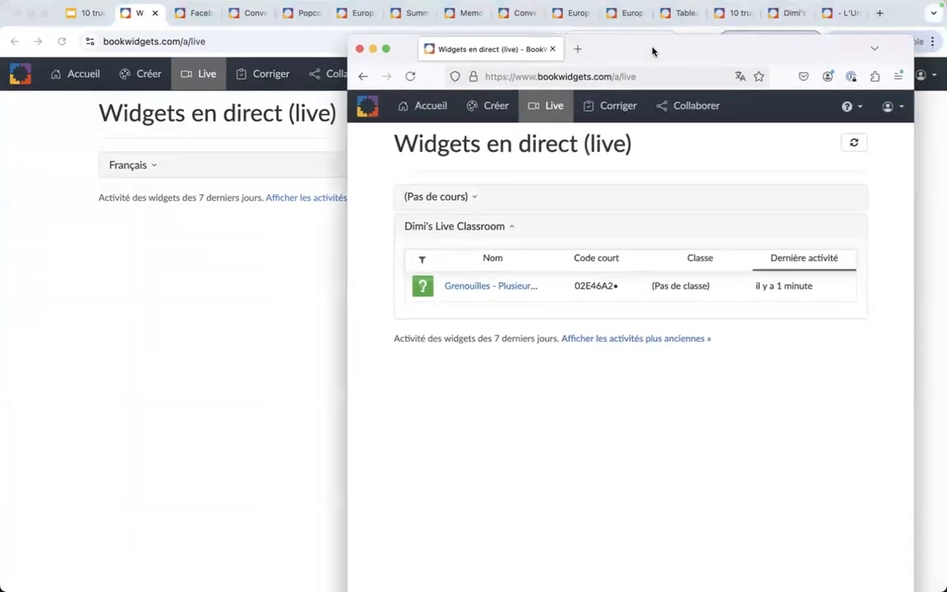
pyautogui.moveTo(651, 46); pyautogui.dragTo(681, 17)
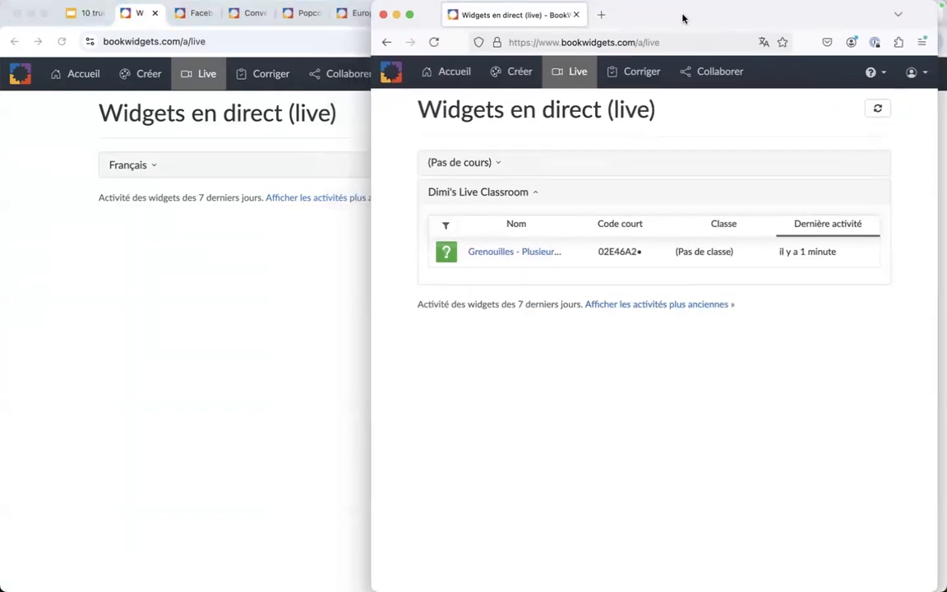
# Open the Live Classroom demo page in Chrome, start the Quiz widget Grenouilles, and advance to question 1
pyautogui.click(114, 42)
pyautogui.write('book')
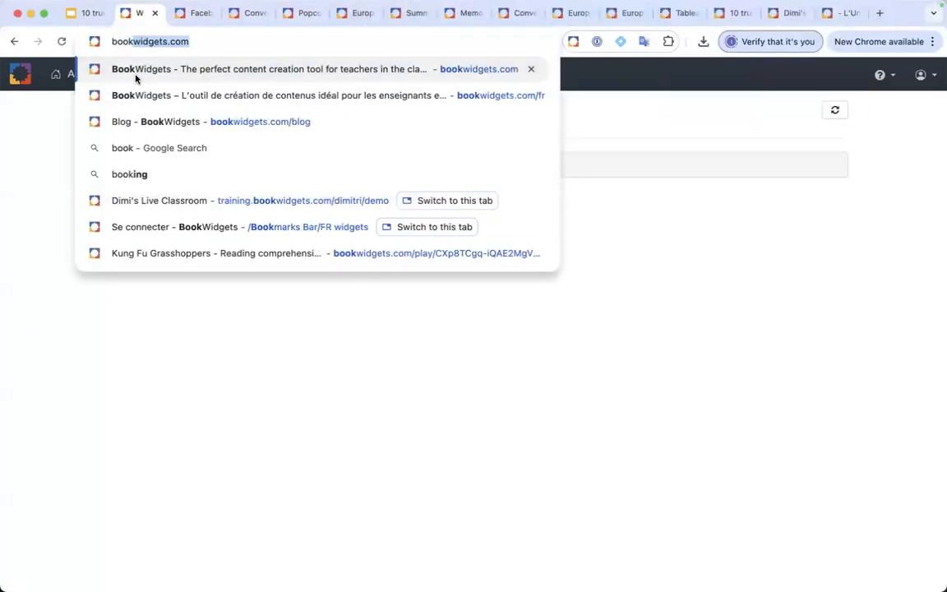
pyautogui.click(167, 200)
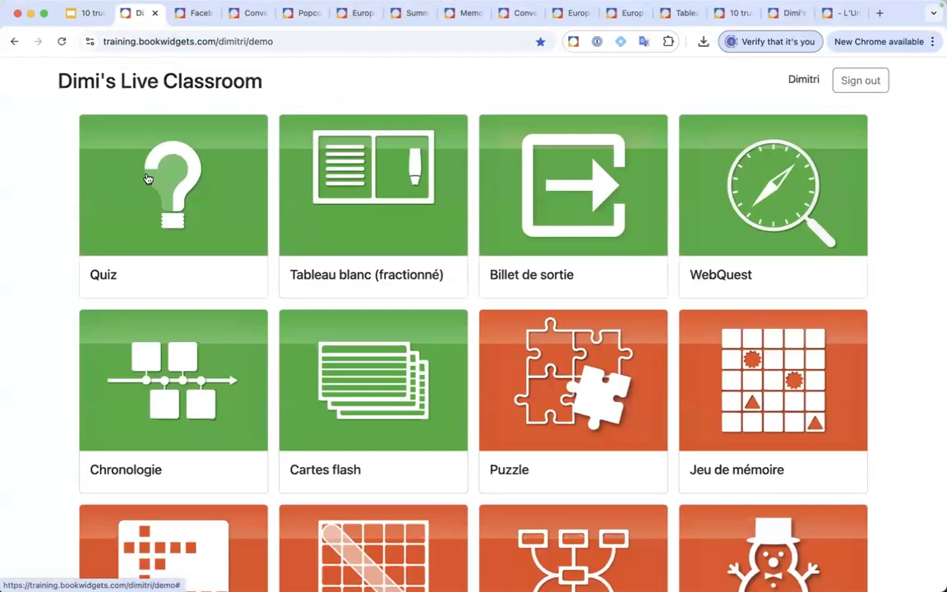
pyautogui.click(152, 179)
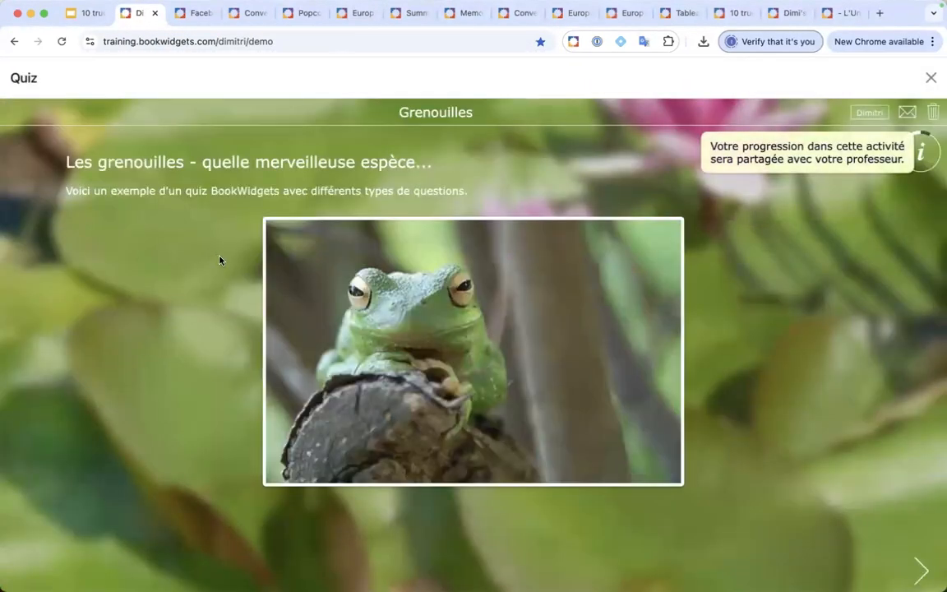
pyautogui.click(920, 569)
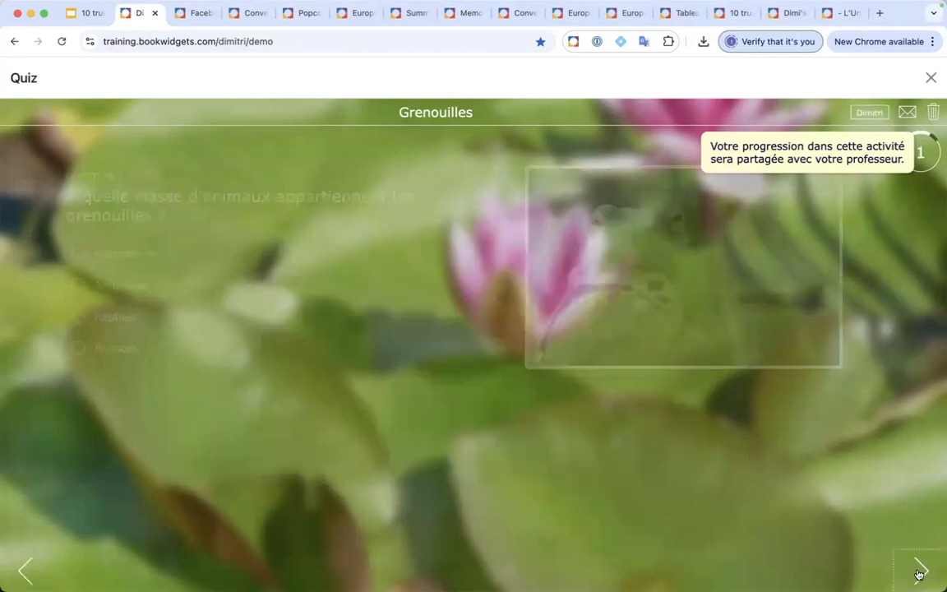
# Narrow the Chrome quiz window and widen the Firefox live window so the student and teacher views sit side by side
pyautogui.moveTo(136, 15); pyautogui.dragTo(173, 36)
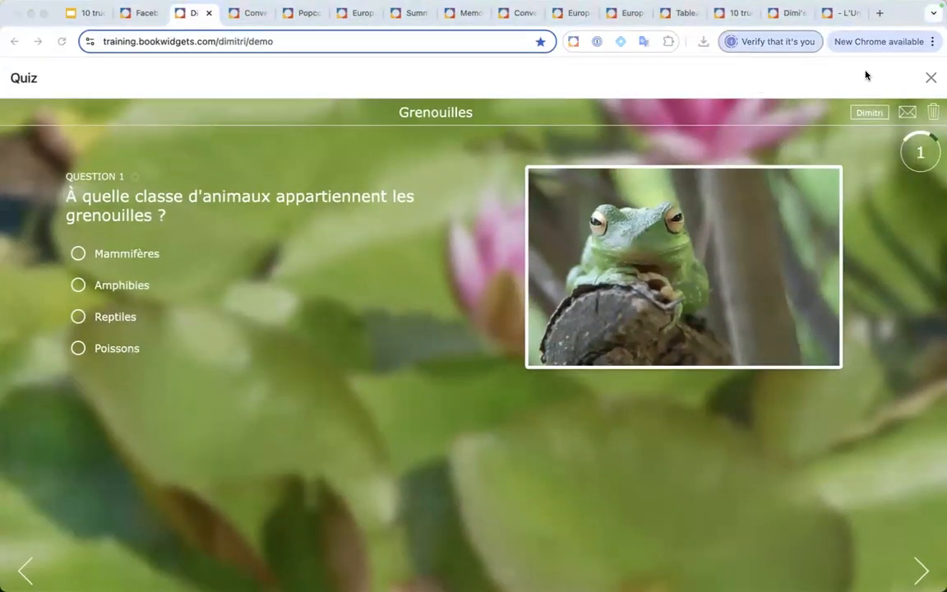
pyautogui.click(938, 64)
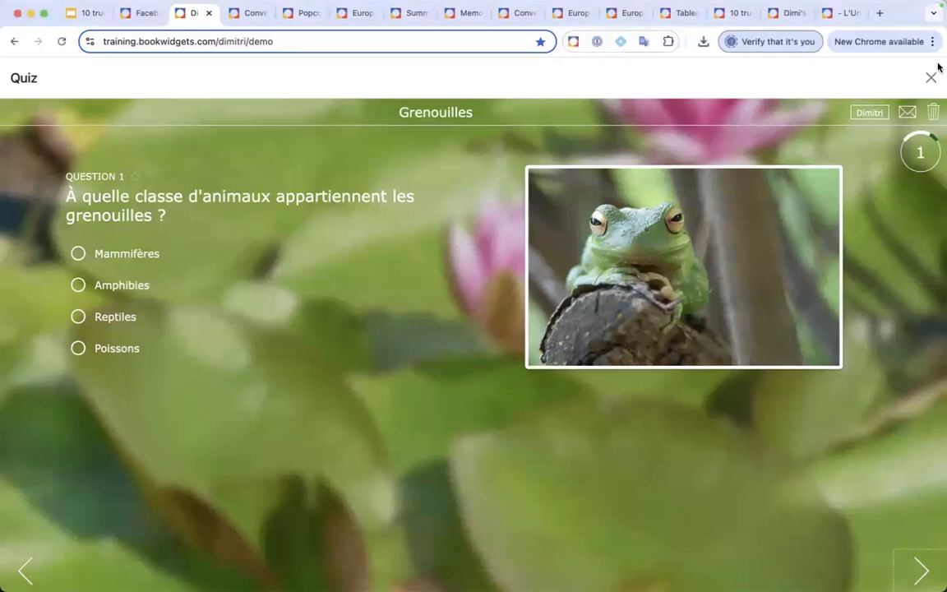
pyautogui.moveTo(805, 61); pyautogui.dragTo(509, 97)
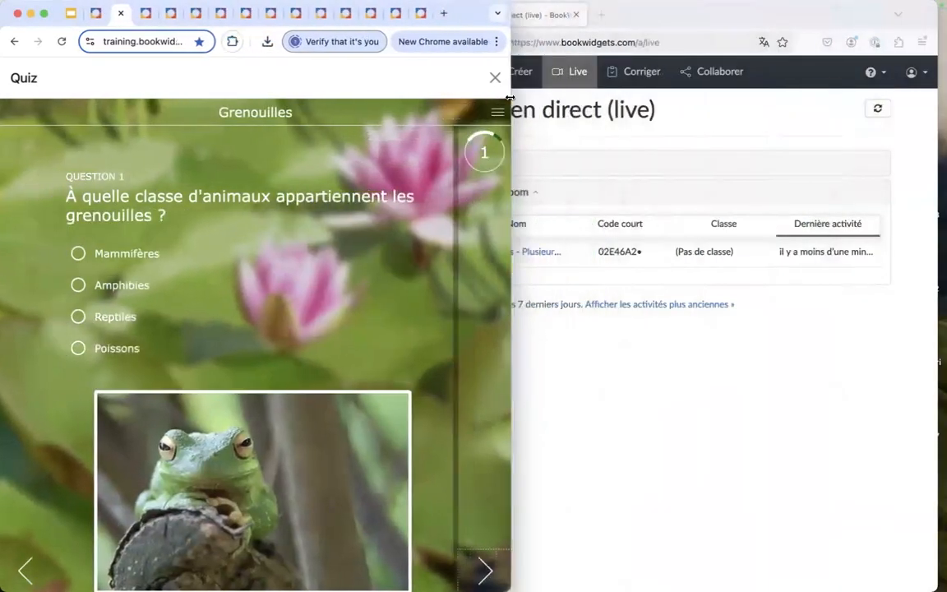
pyautogui.moveTo(424, 97); pyautogui.dragTo(318, 109)
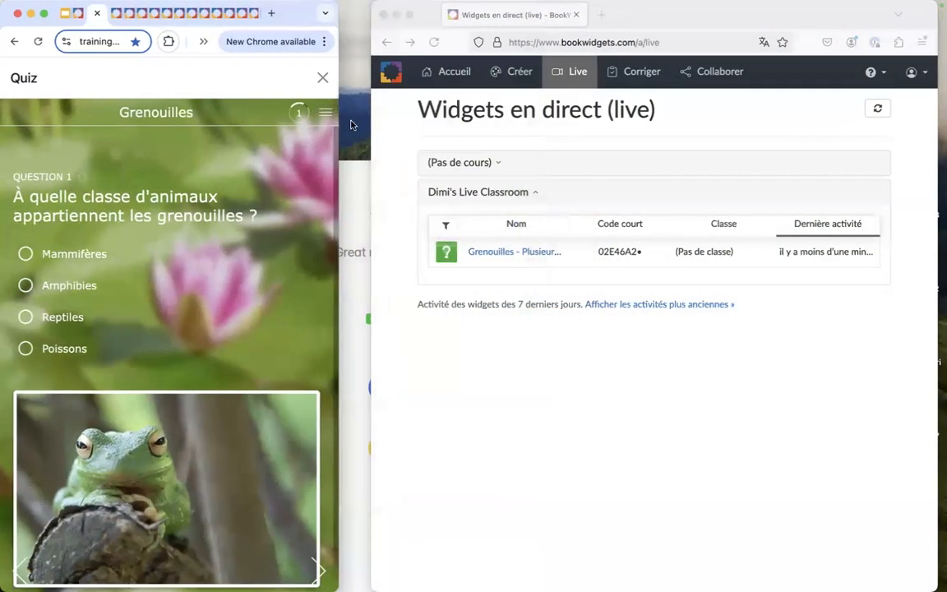
pyautogui.moveTo(370, 128); pyautogui.dragTo(270, 135)
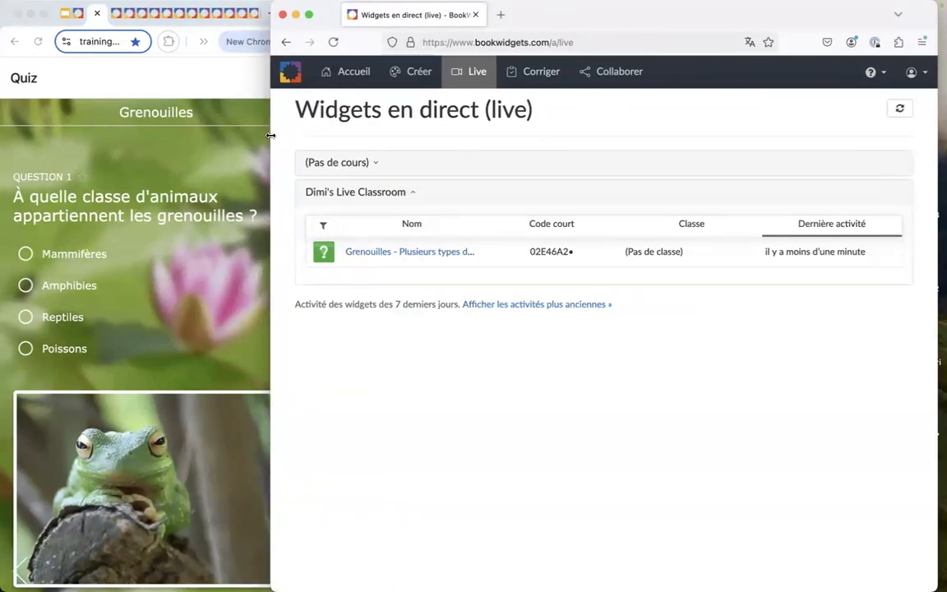
# Open the live overview of Grenouilles - Plusieurs types de questions and answer question 1 of the student quiz with Mammifères
pyautogui.click(385, 255)
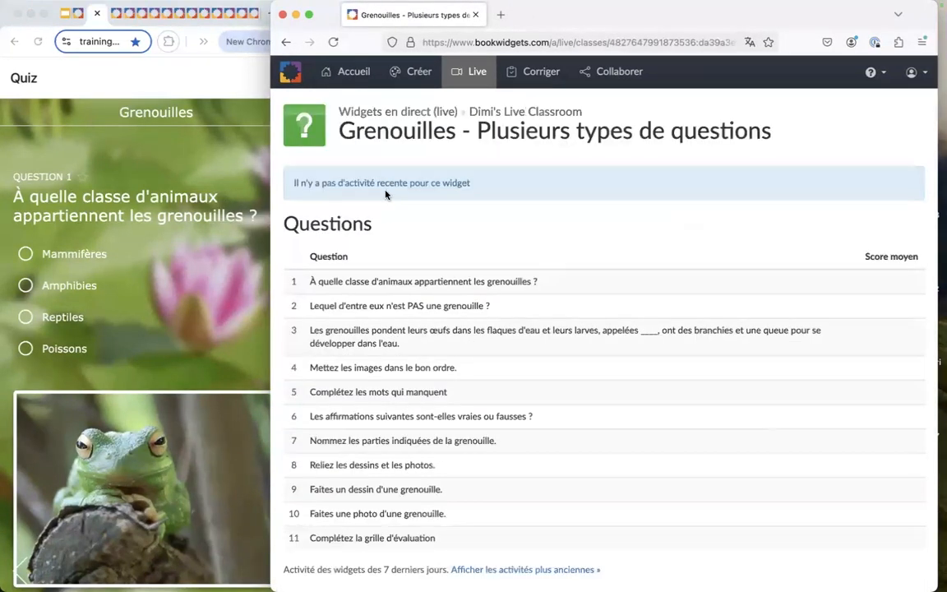
pyautogui.click(25, 254)
pyautogui.click(371, 303)
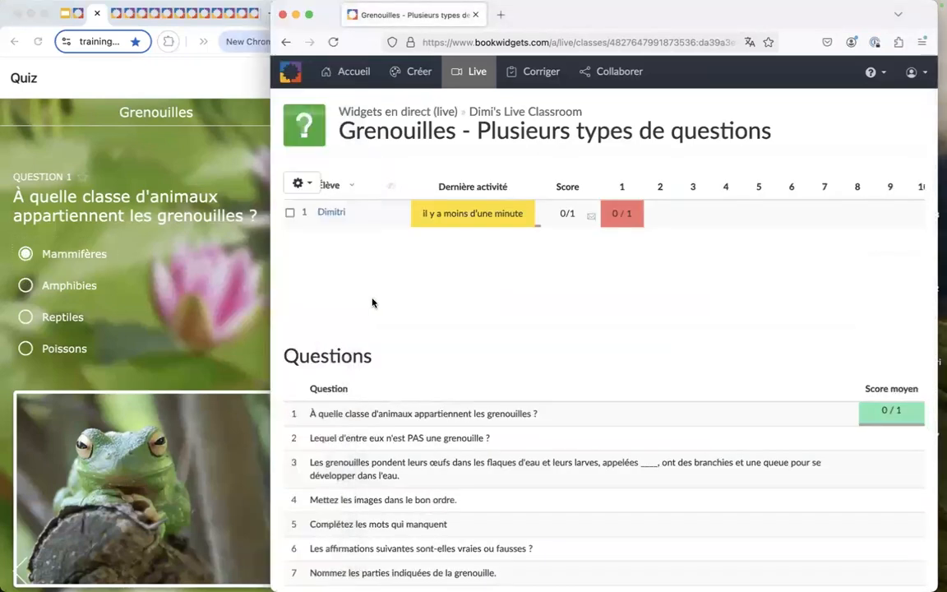
pyautogui.moveTo(285, 280); pyautogui.dragTo(299, 276)
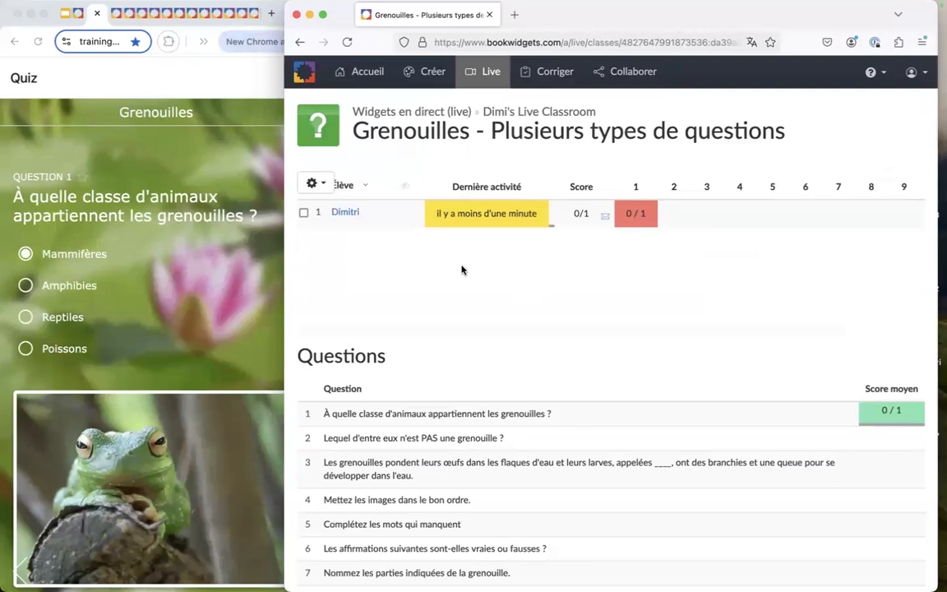
pyautogui.hscroll(3, 461, 270)
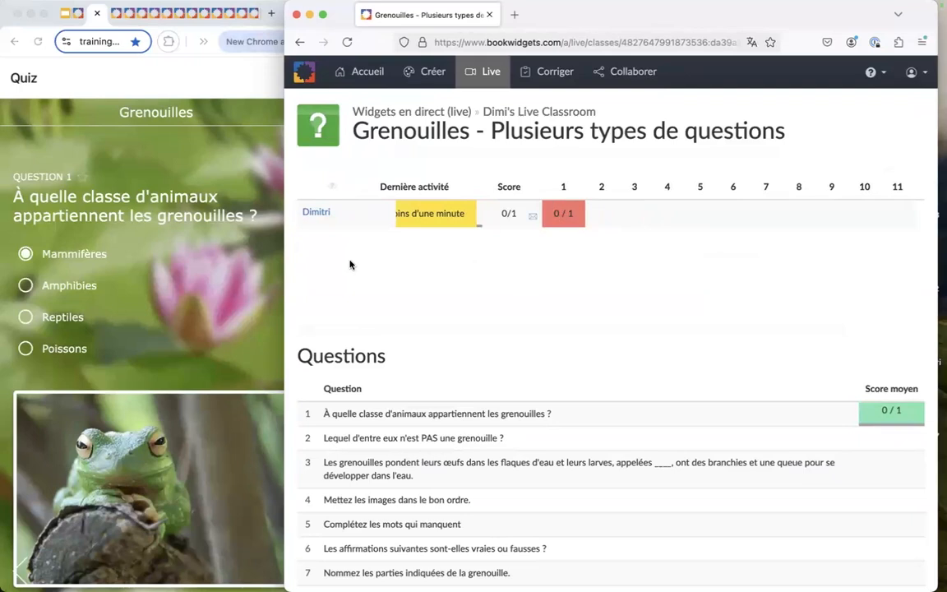
# Change the question 1 answer between Reptiles, Amphibies and Mammifères, settling on Amphibies, and return to the teacher's live overview
pyautogui.click(127, 311)
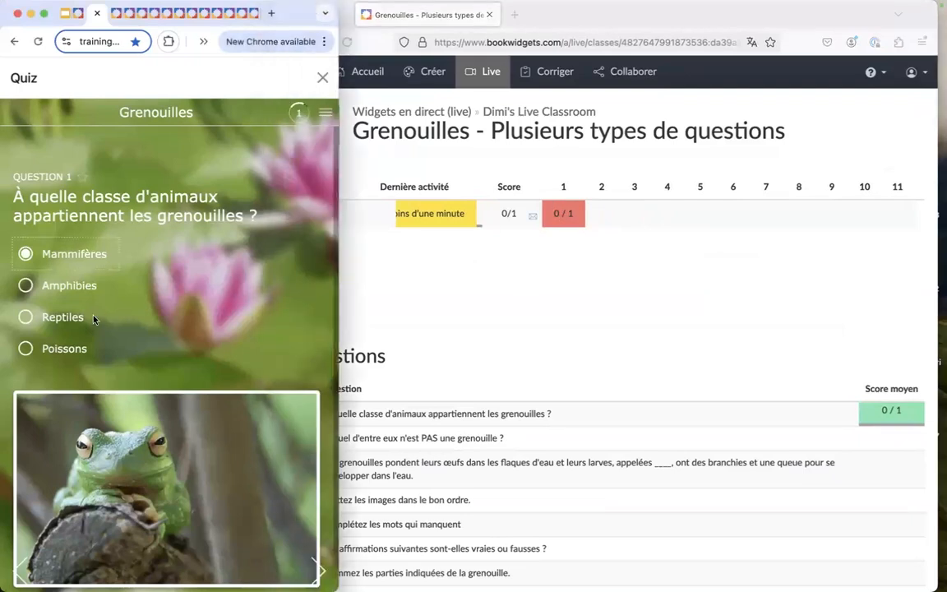
pyautogui.click(26, 318)
pyautogui.click(26, 285)
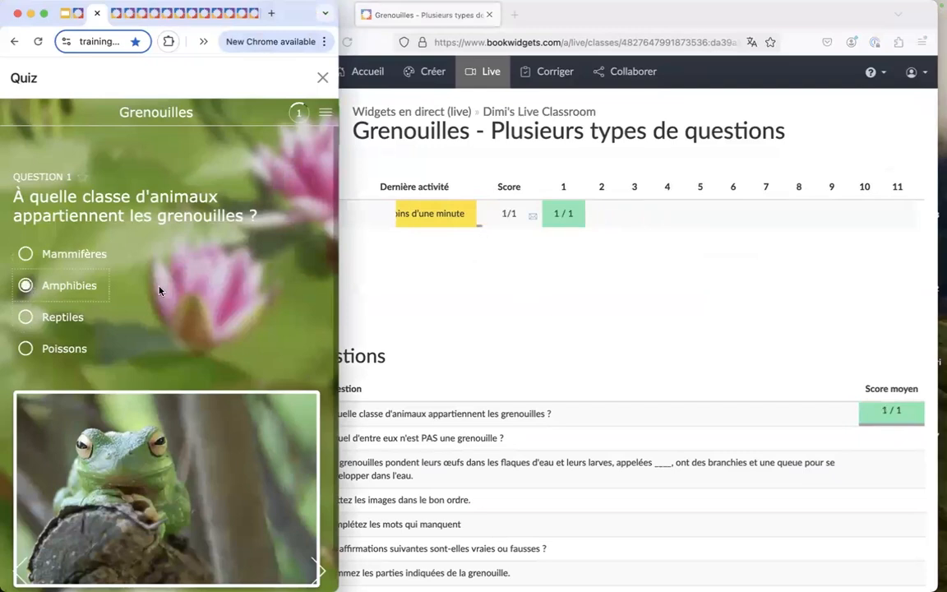
pyautogui.click(25, 255)
pyautogui.click(26, 285)
pyautogui.click(436, 262)
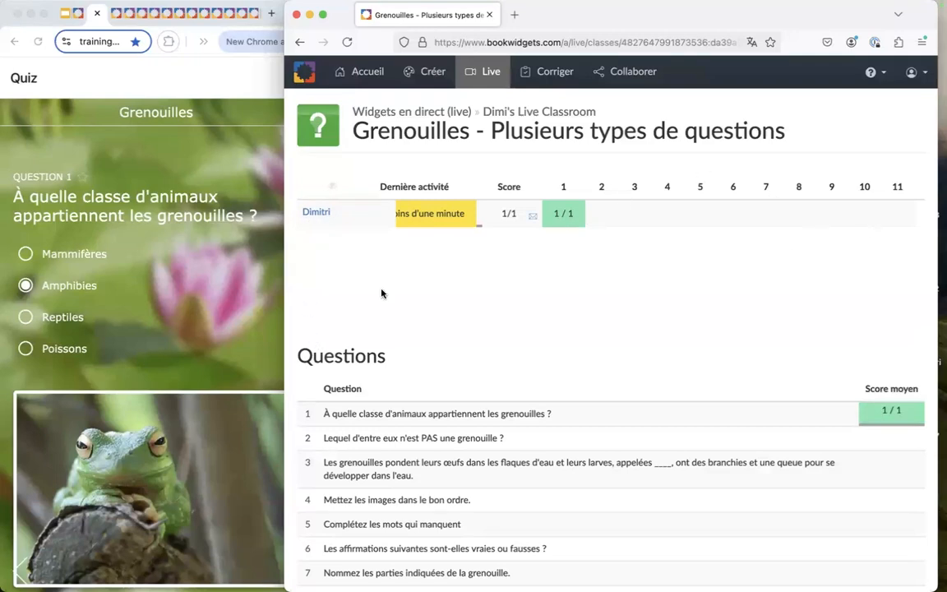
# Choose the brown frog held in a hand for question 2 and enter "dfg dfg dfg dfg" as the answer to question 3
pyautogui.click(208, 287)
pyautogui.scroll(-1, 207, 288)
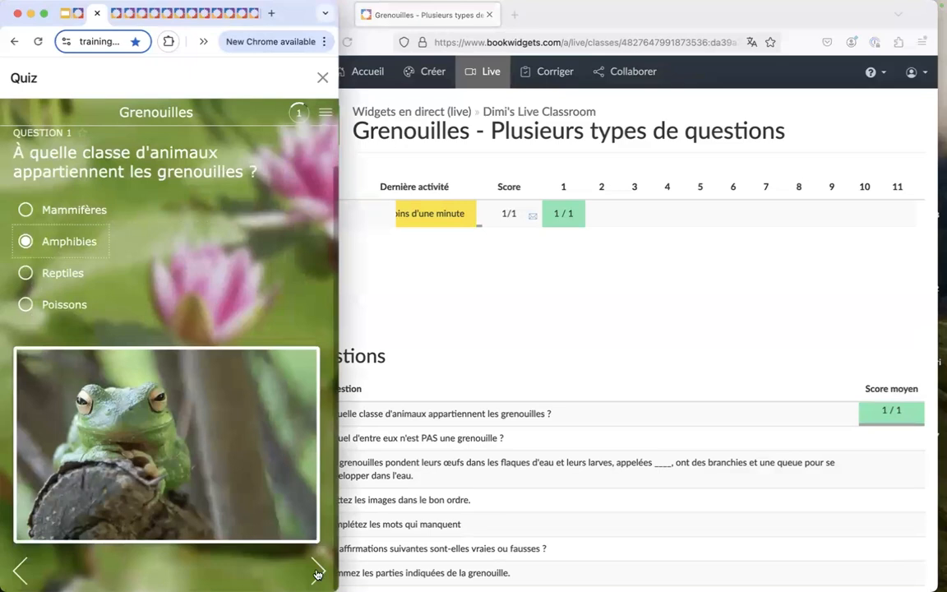
pyautogui.click(318, 573)
pyautogui.click(215, 325)
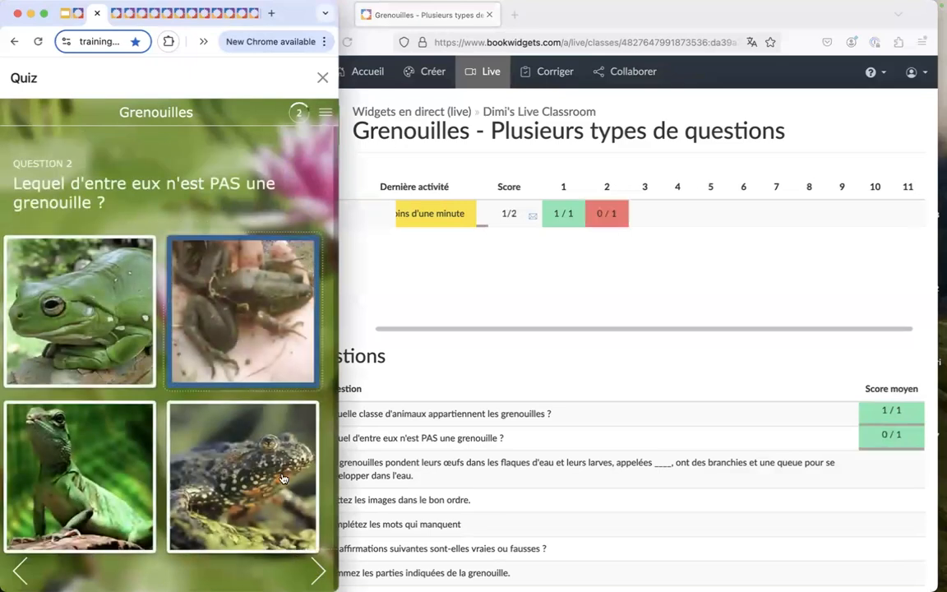
pyautogui.click(318, 573)
pyautogui.write('dfg dfg dfg dfg')
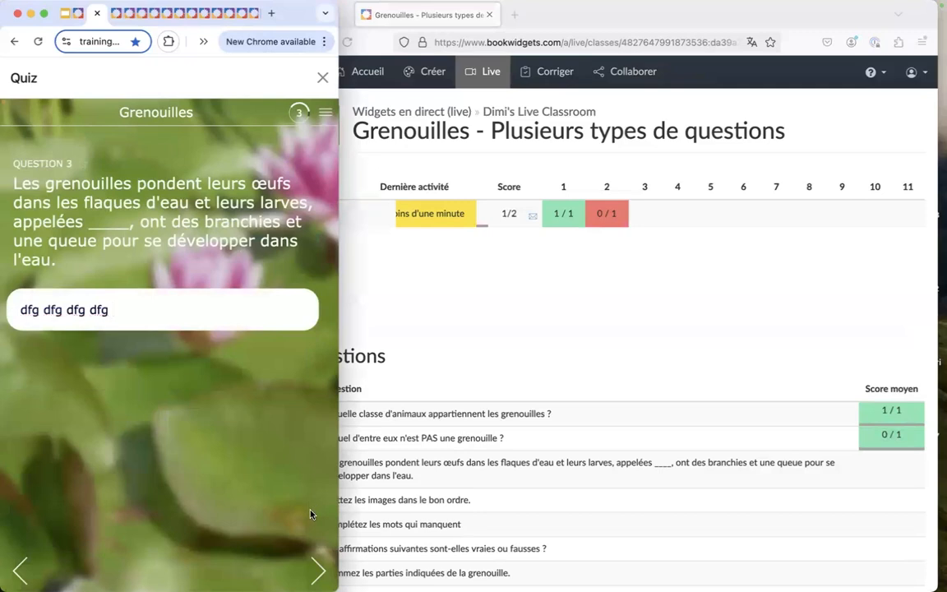
# Advance to question 4 and place the adult frog, the eggs and the legged tadpole in the first three answer slots
pyautogui.click(317, 570)
pyautogui.moveTo(74, 275); pyautogui.dragTo(162, 496)
pyautogui.moveTo(138, 345); pyautogui.dragTo(87, 495)
pyautogui.moveTo(254, 274); pyautogui.dragTo(249, 496)
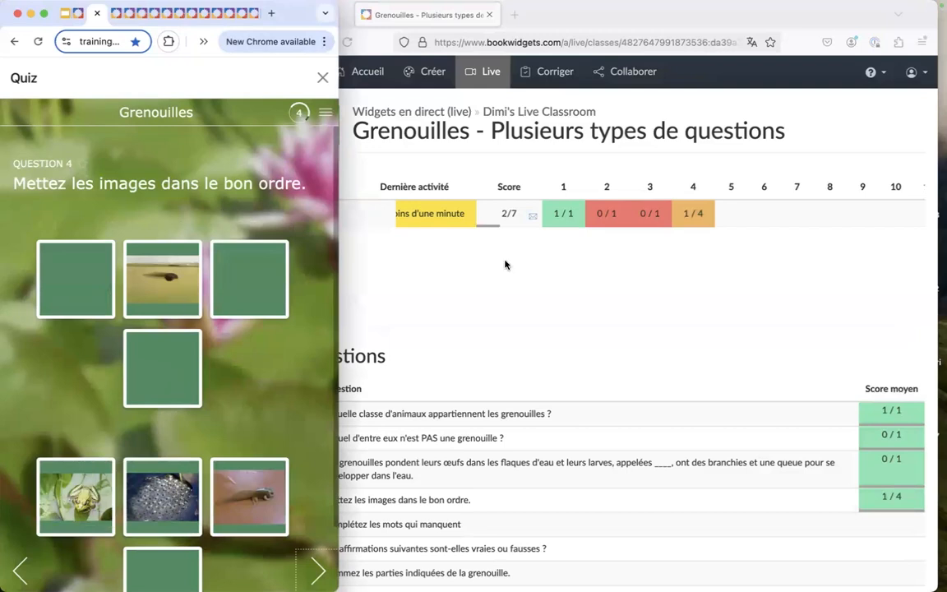
# Open the student's answers from the live overview and examine the responses to questions 1 through 4
pyautogui.click(433, 264)
pyautogui.click(348, 213)
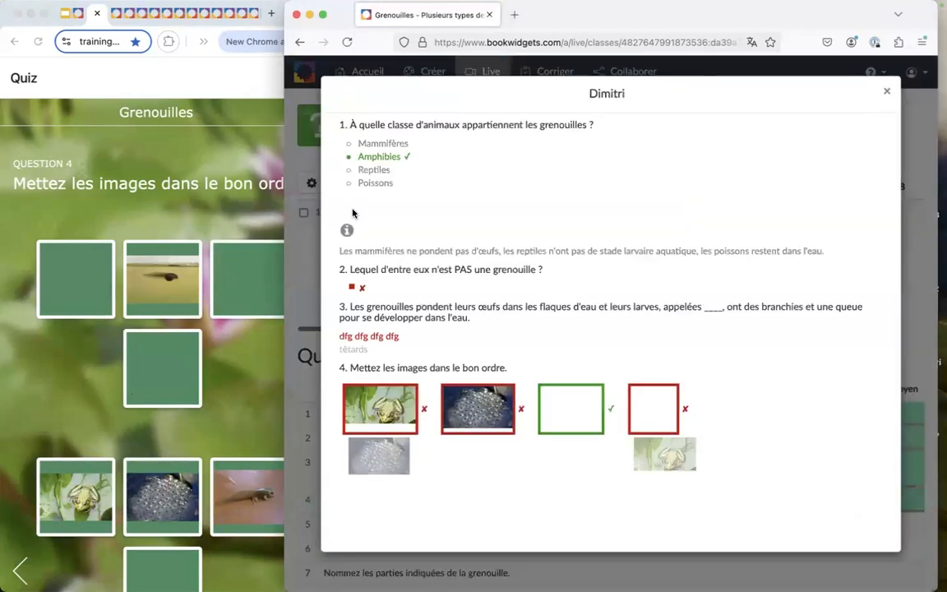
pyautogui.scroll(-1, 477, 277)
# Place the remaining tadpole and reorder the question 4 images as eggs, tadpole, legged tadpole and adult frog
pyautogui.click(163, 459)
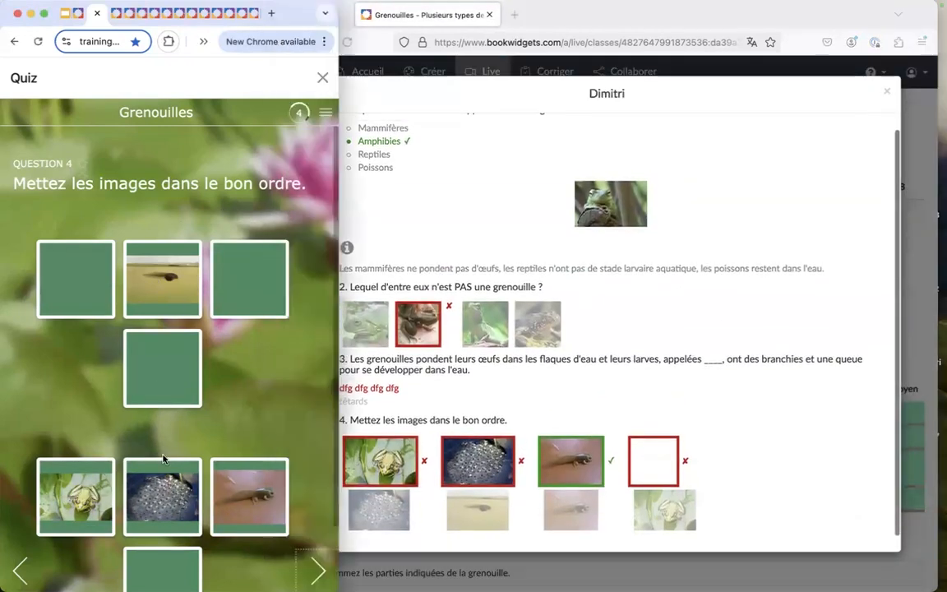
pyautogui.moveTo(158, 308); pyautogui.dragTo(136, 563)
pyautogui.moveTo(117, 494); pyautogui.dragTo(78, 449)
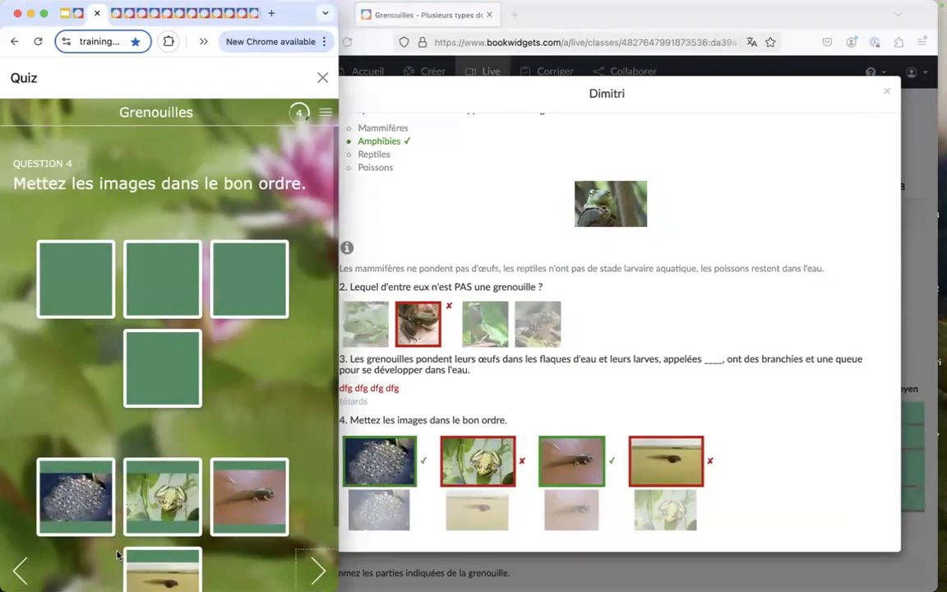
pyautogui.moveTo(163, 567); pyautogui.dragTo(152, 471)
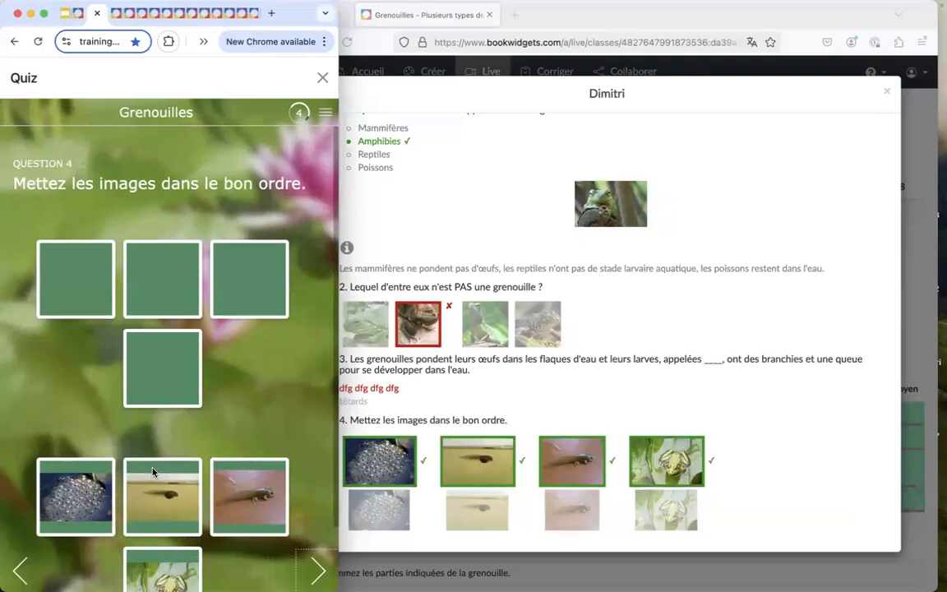
# Close the student's live answers and return to question 4 in the student quiz
pyautogui.click(515, 399)
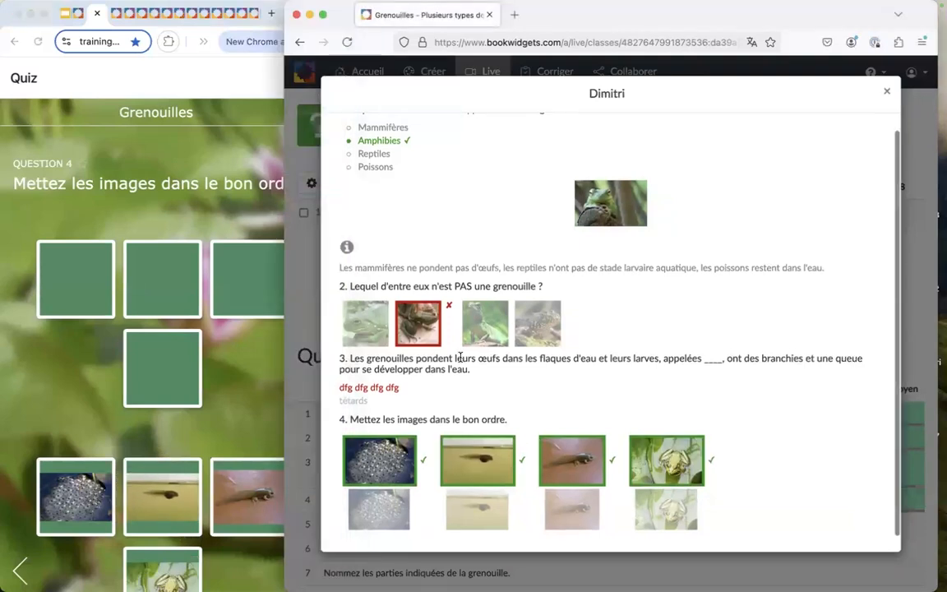
pyautogui.click(886, 93)
pyautogui.click(230, 213)
pyautogui.scroll(-2, 294, 541)
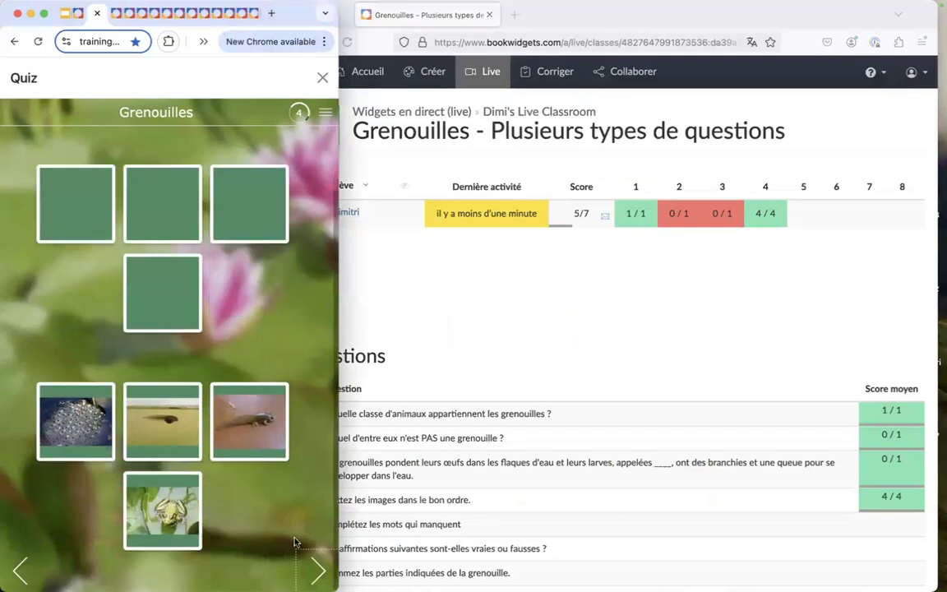
# Skip the remaining questions to the end of the student quiz, submit the answers and dismiss the confirmation
pyautogui.click(315, 568)
pyautogui.click(315, 569)
pyautogui.click(315, 569)
pyautogui.click(316, 569)
pyautogui.click(309, 570)
pyautogui.click(309, 570)
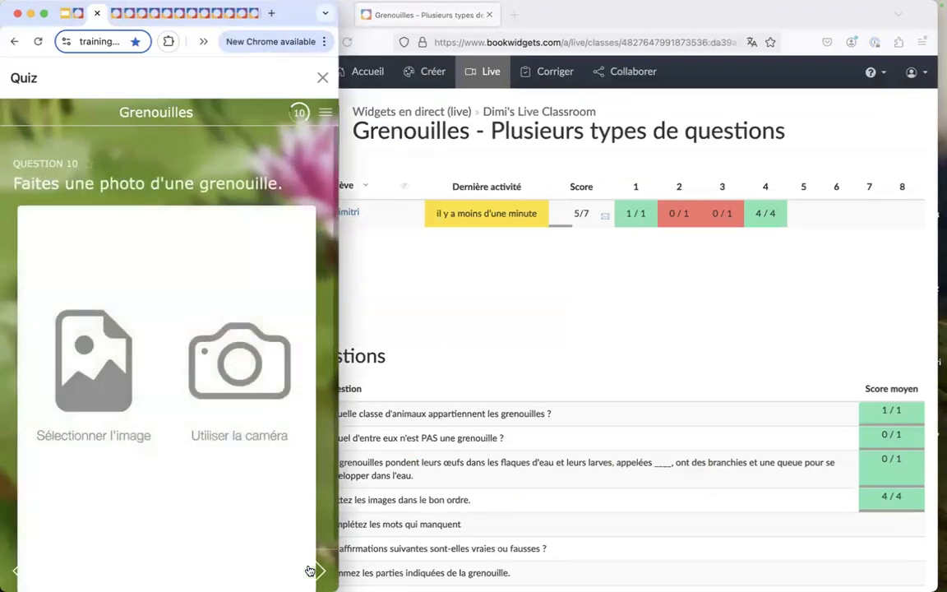
pyautogui.click(309, 570)
pyautogui.click(309, 569)
pyautogui.click(153, 244)
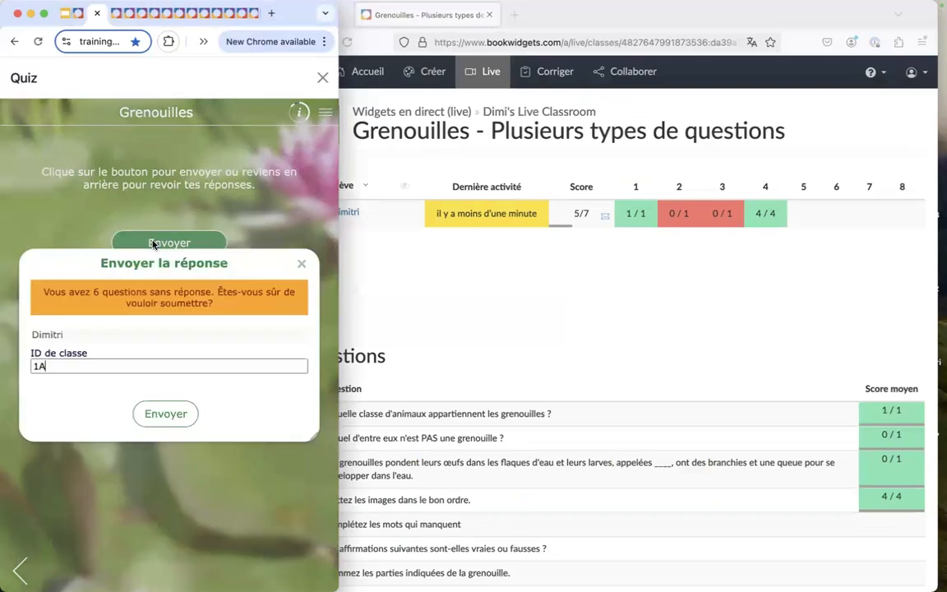
pyautogui.click(161, 413)
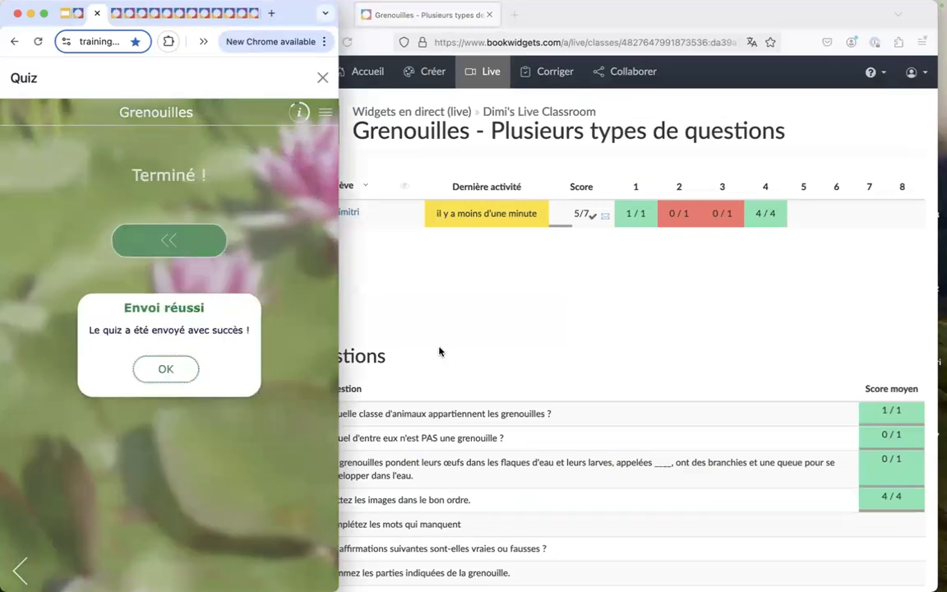
pyautogui.click(164, 369)
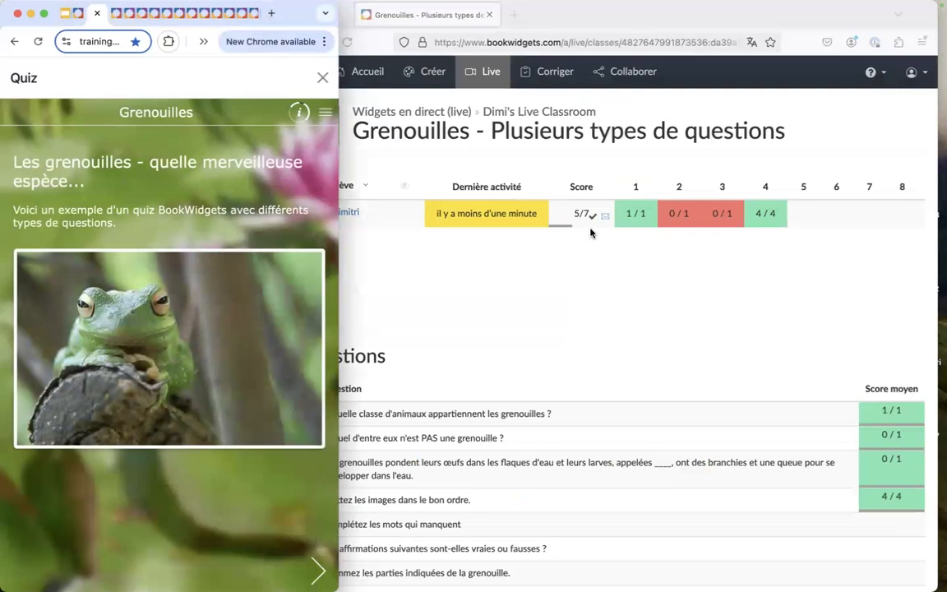
# Examine the submission mark beside the student's score and the question columns through 11 in the live overview
pyautogui.click(590, 233)
pyautogui.scroll(5, 598, 237)
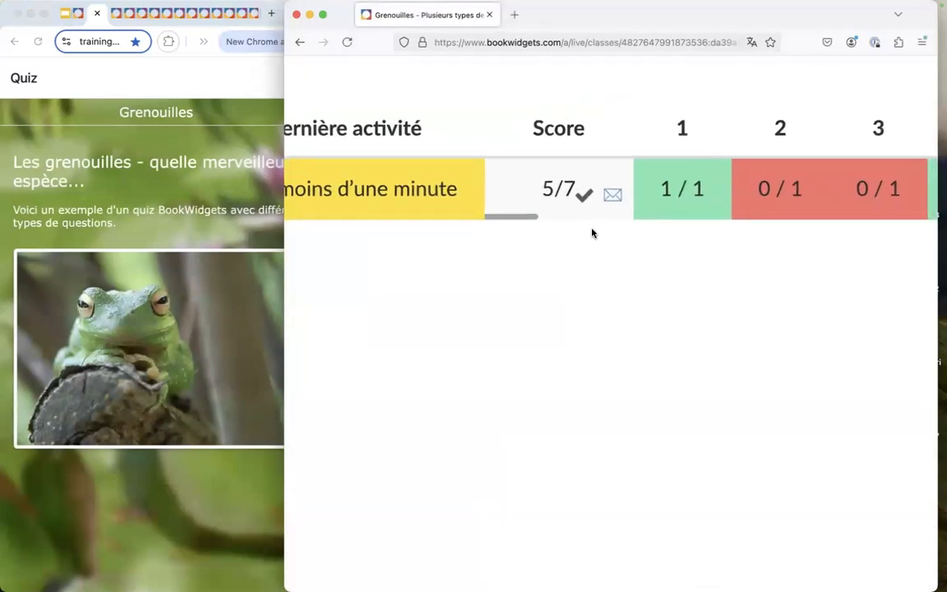
pyautogui.scroll(-5, 599, 247)
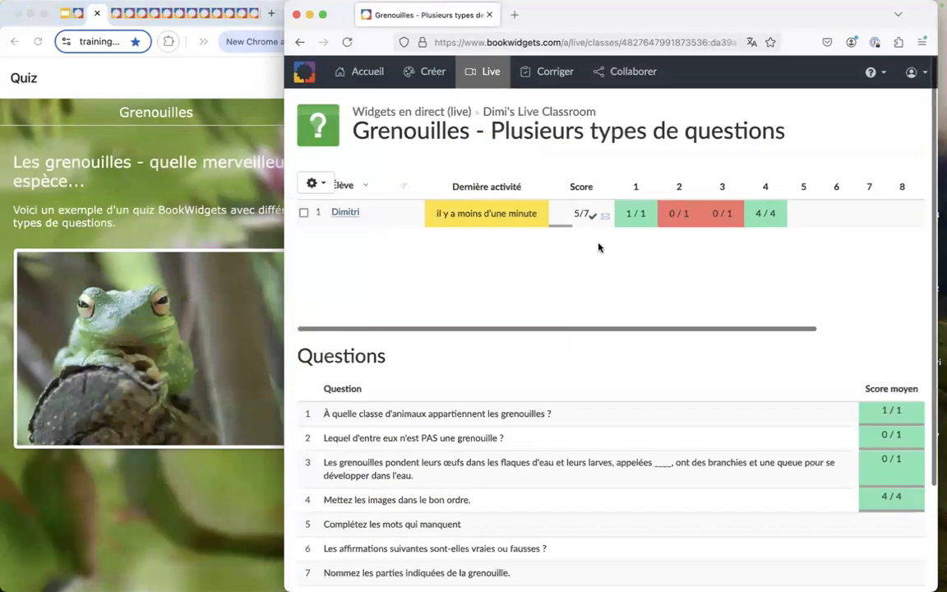
pyautogui.hscroll(3, 582, 243)
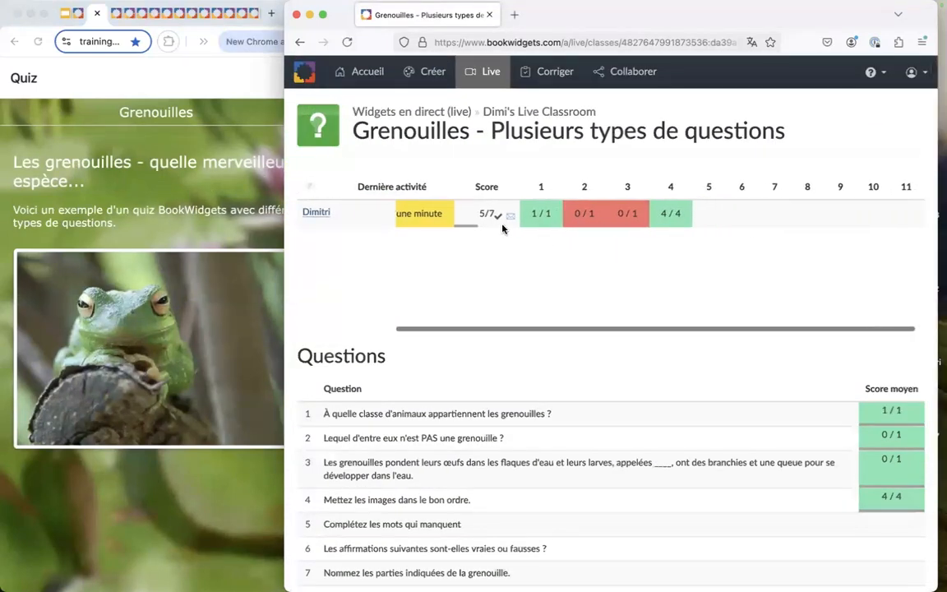
pyautogui.hscroll(1, 503, 222)
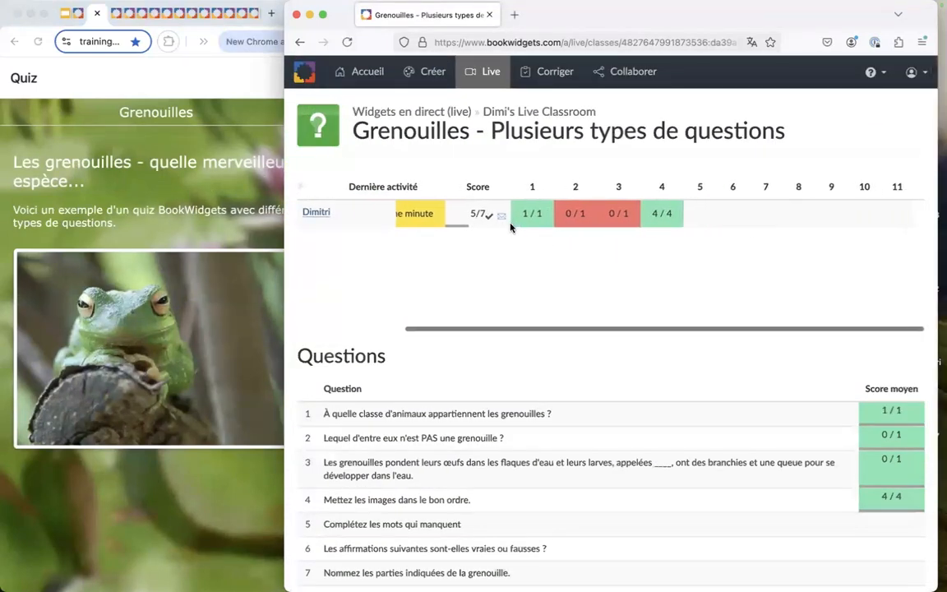
# Restart the student quiz from scratch and answer question 1 with Amphibies
pyautogui.click(258, 188)
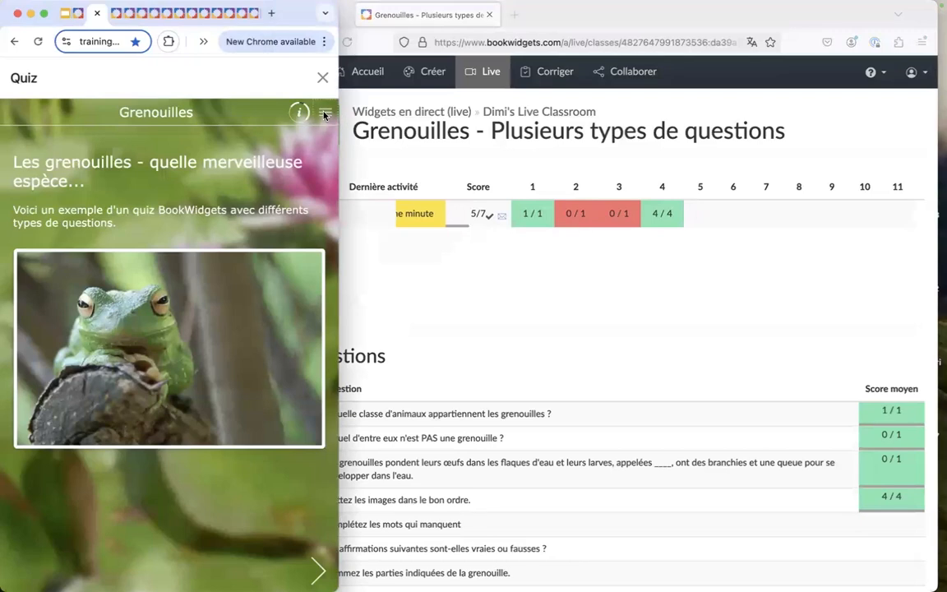
pyautogui.click(308, 156)
pyautogui.click(95, 377)
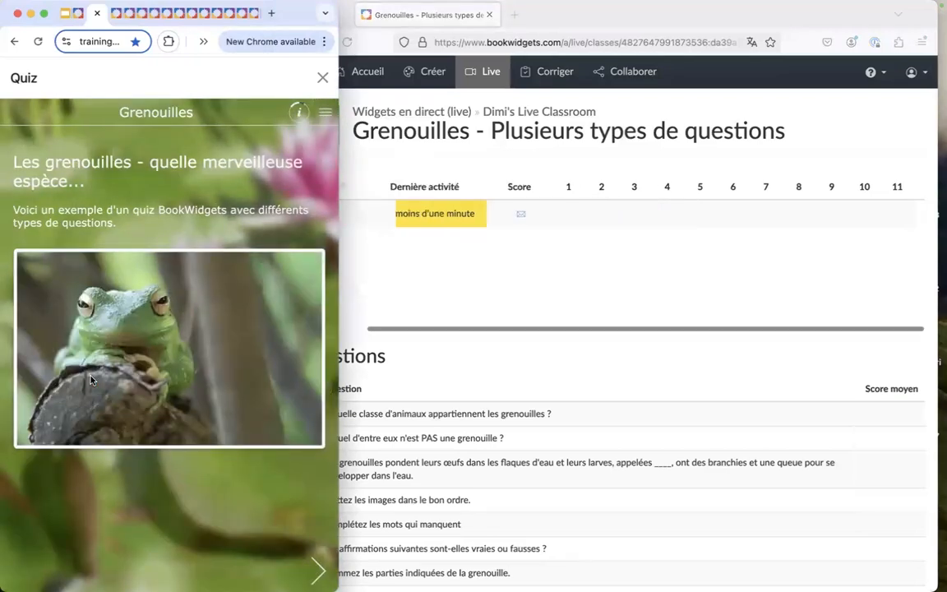
pyautogui.click(317, 568)
pyautogui.click(25, 284)
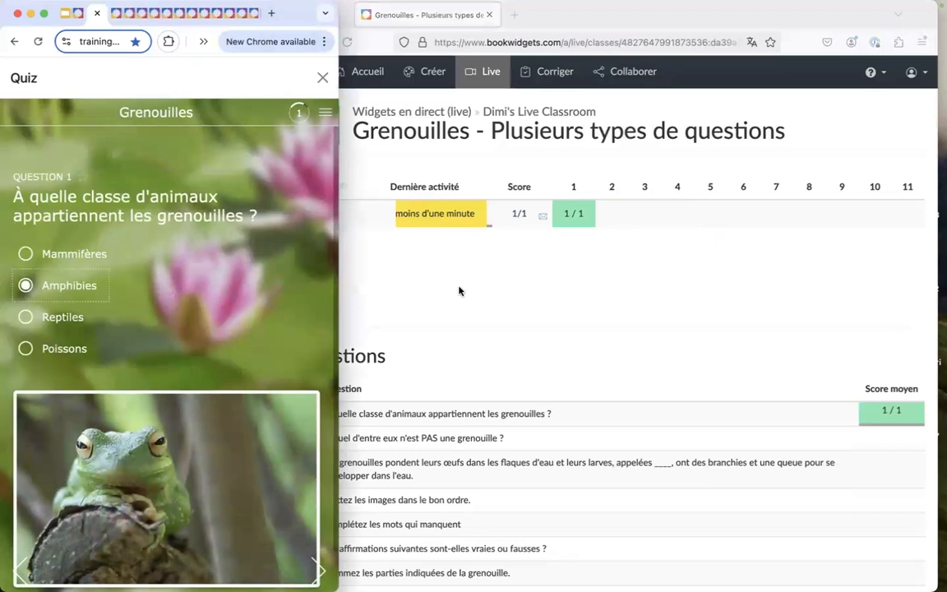
# Enlarge the live overview window, select the student's row and open the actions available for the selected student
pyautogui.hscroll(1, 473, 301)
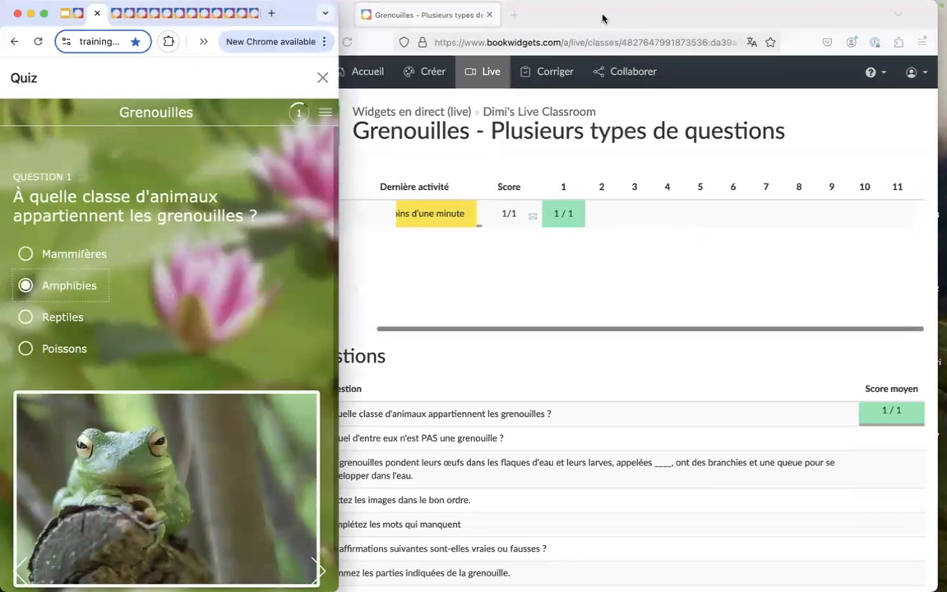
pyautogui.click(593, 16)
pyautogui.doubleClick(593, 16)
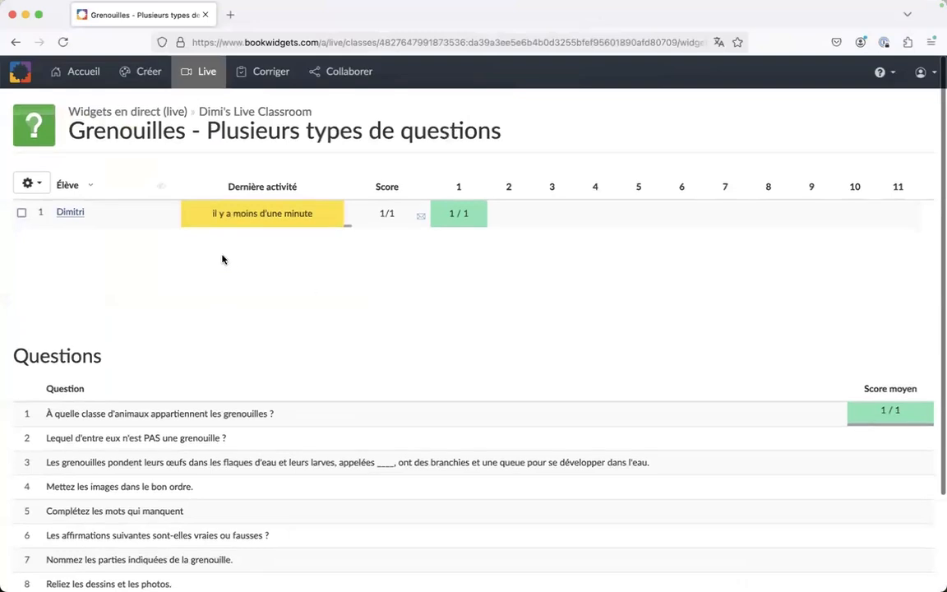
pyautogui.click(43, 188)
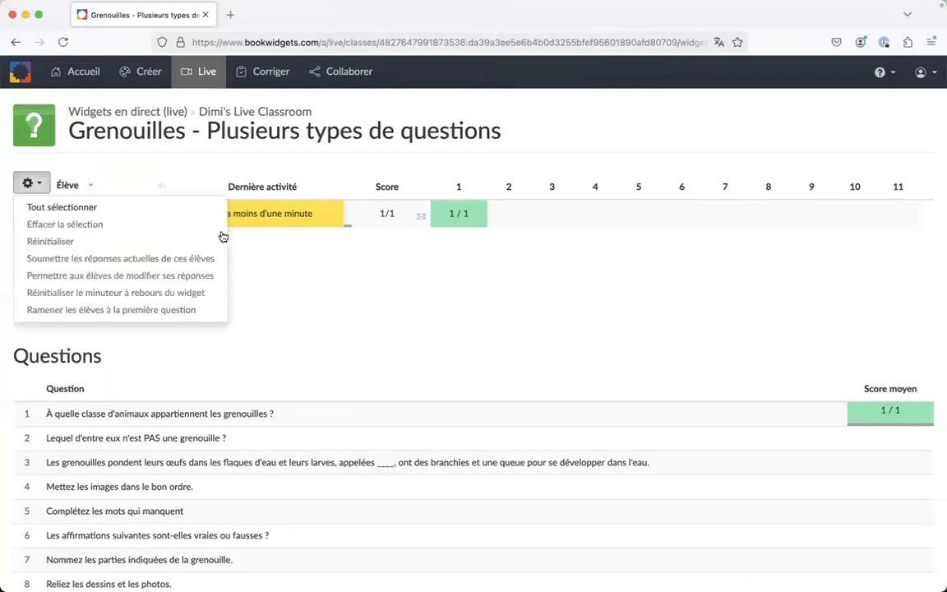
pyautogui.click(21, 212)
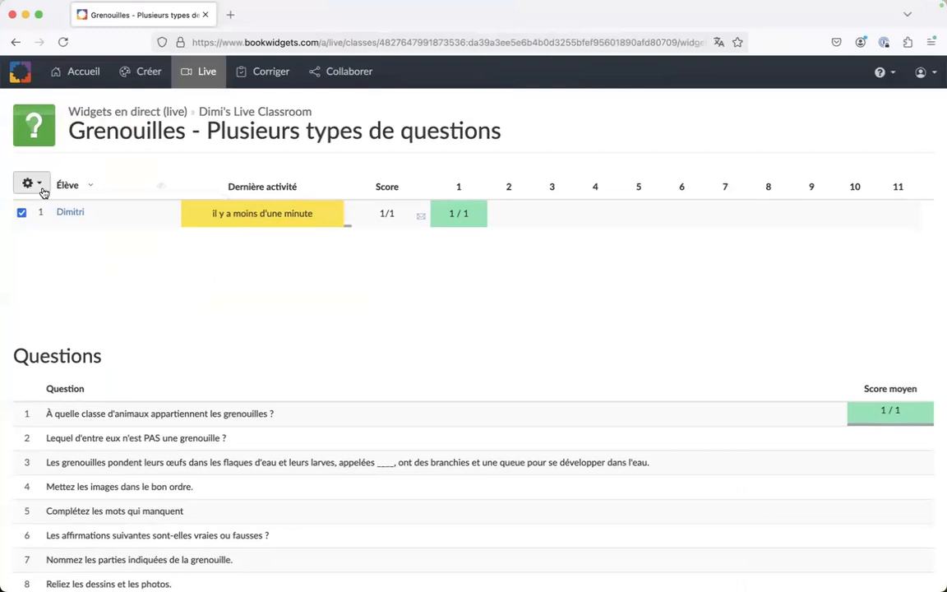
pyautogui.click(43, 189)
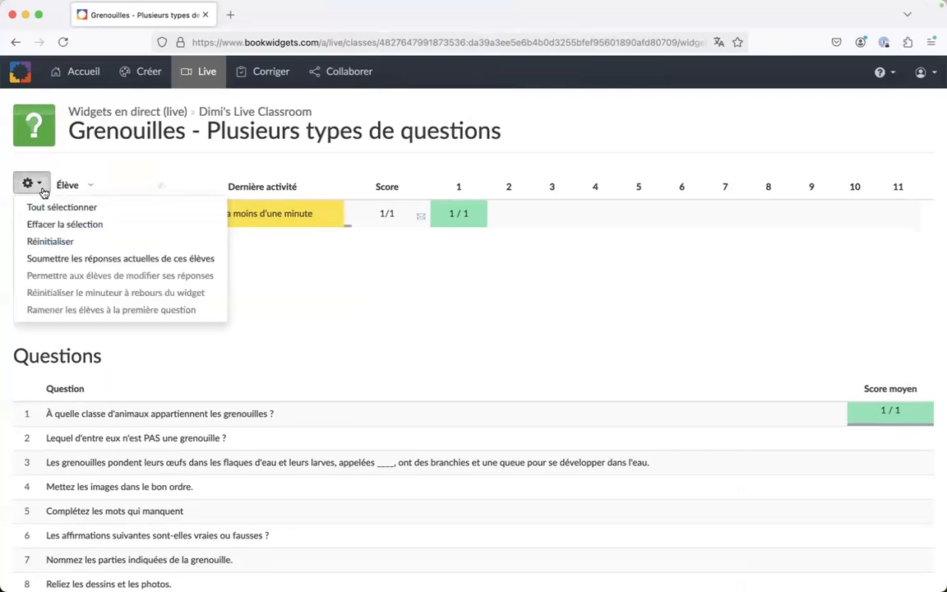